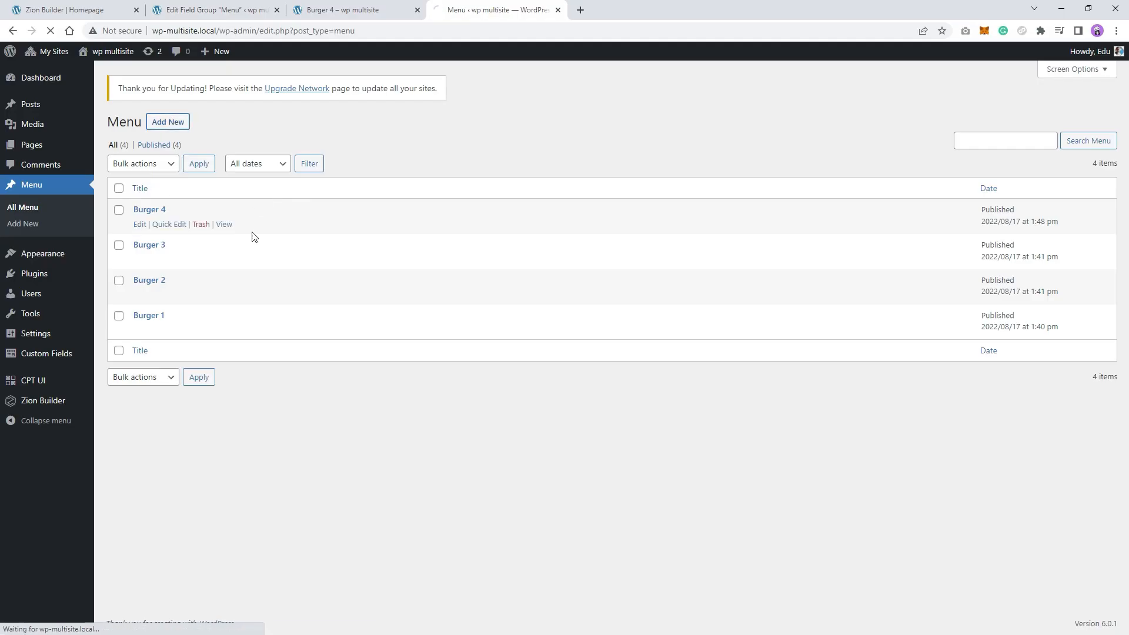
Add a new Menu entry titled "Burger 5" with the text "this is my description".
click(166, 120)
text(Burger 5)
key(Return)
text(thi)
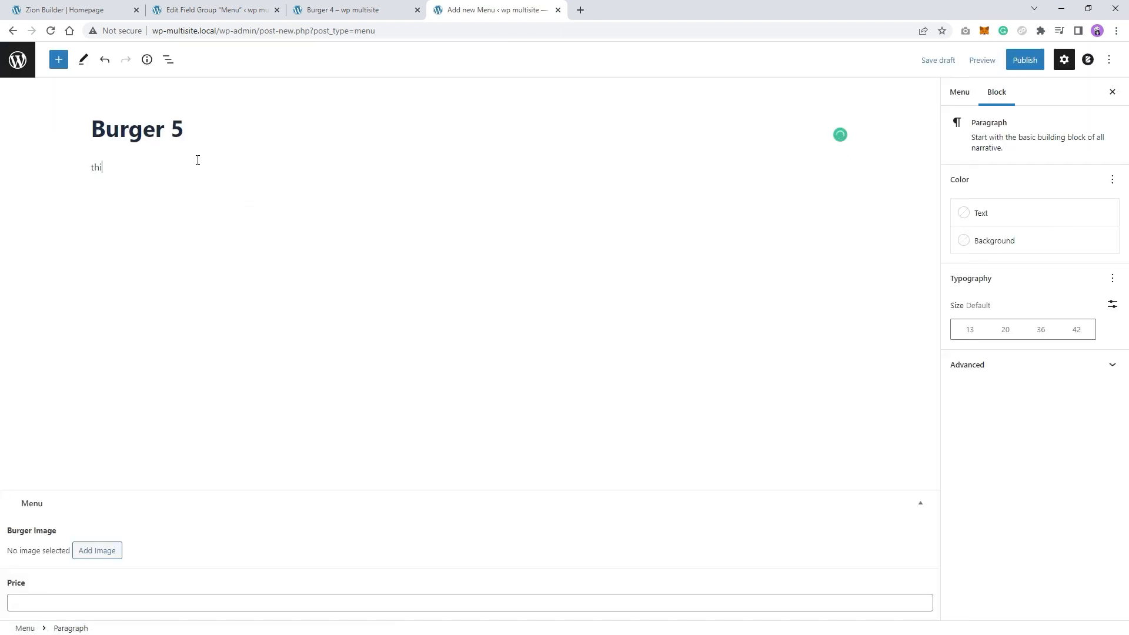
text(s is my description)
click(218, 217)
Set the entry's burger image to burgr_image_01.jpg and its price to $100, and publish the entry.
click(97, 550)
click(314, 386)
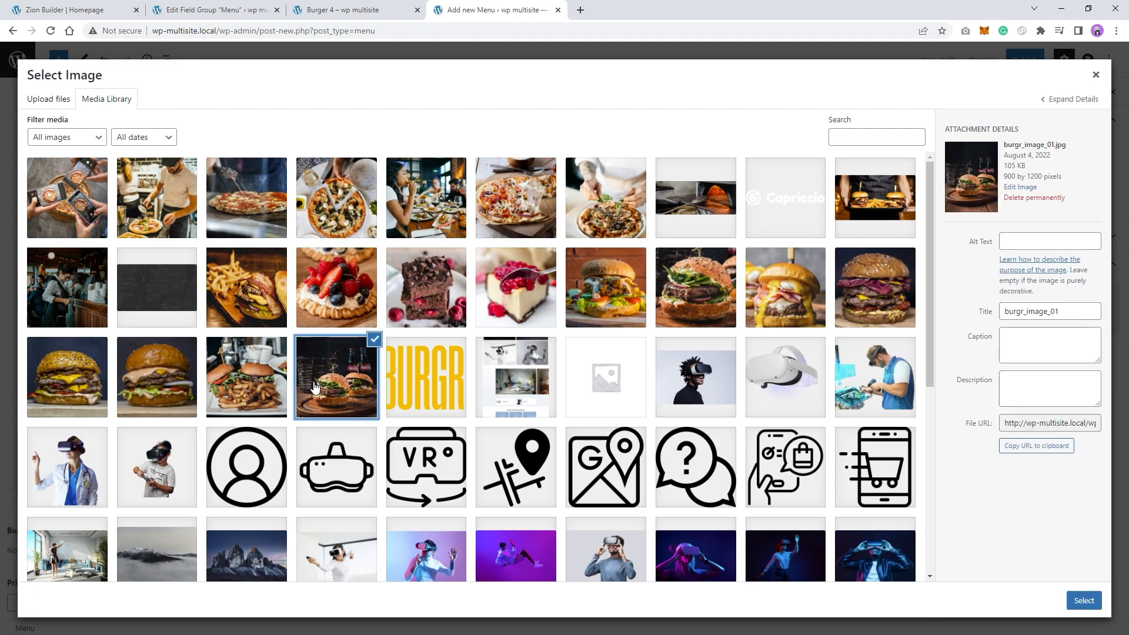
click(1094, 601)
click(1022, 61)
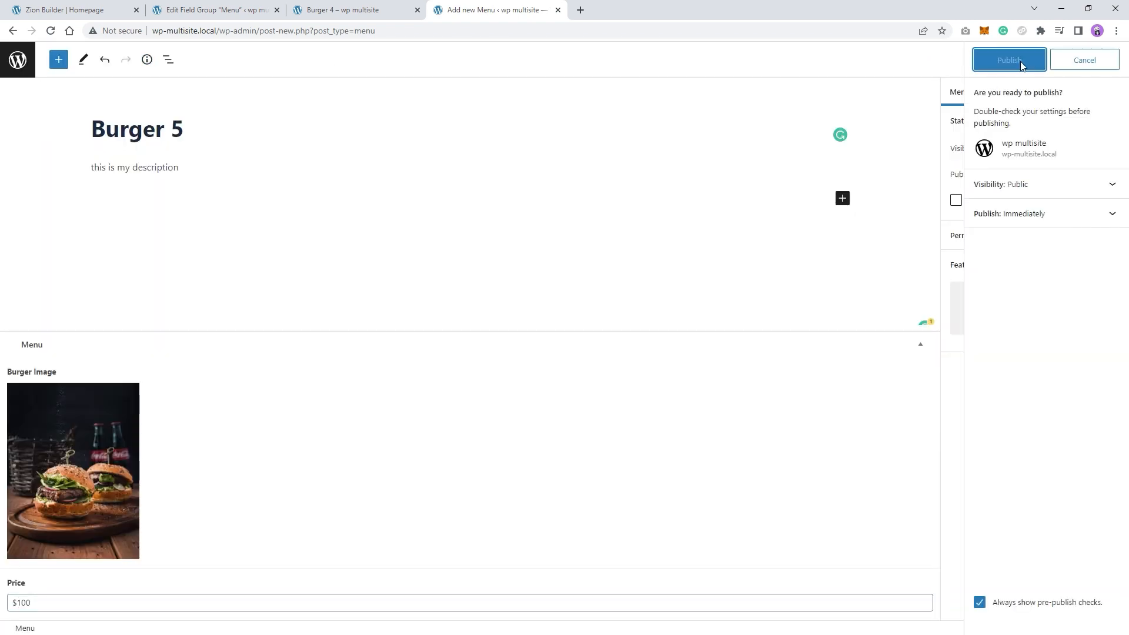
Return to the homepage preview, reload it and examine the Burger 5 image, title, description and price in the burger list.
click(376, 10)
click(11, 32)
right_click(404, 240)
click(439, 276)
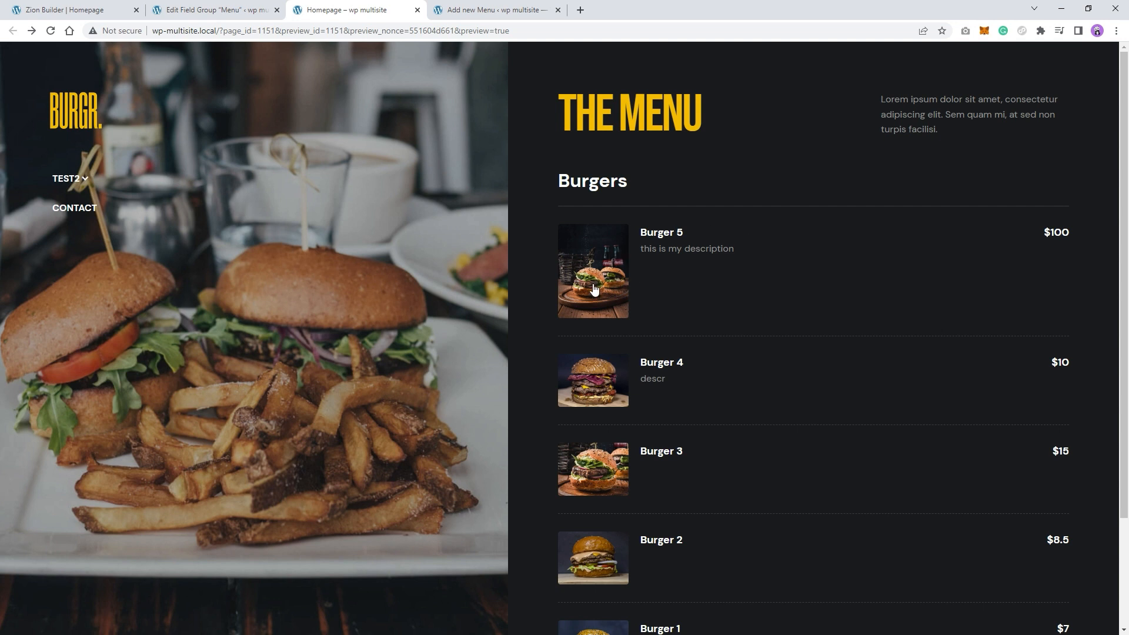
scroll(606, 317, down, 2)
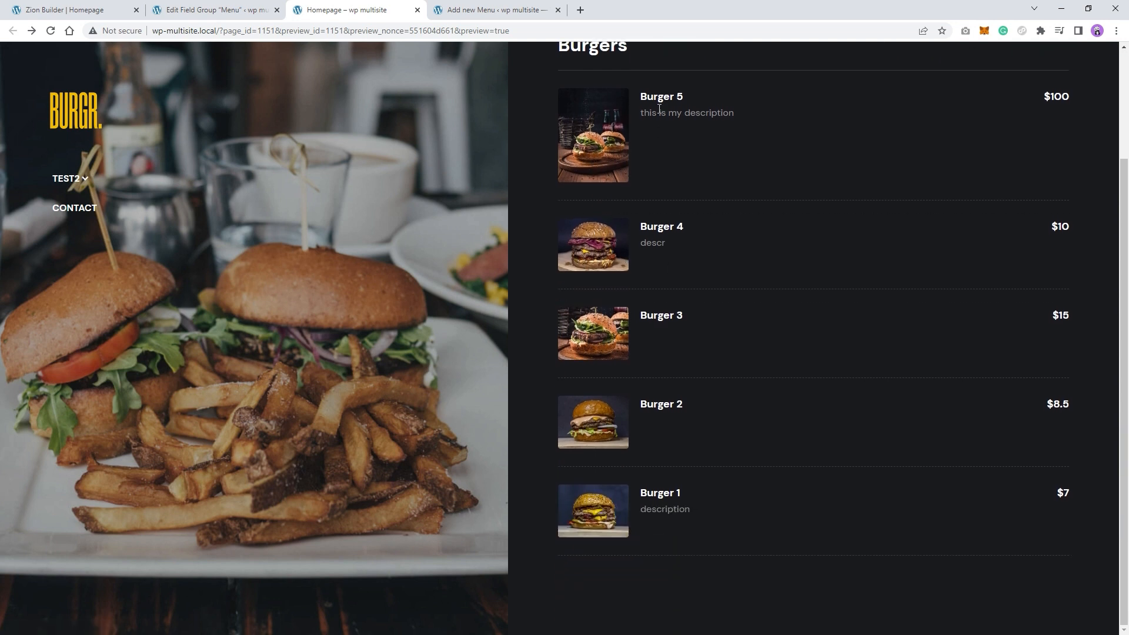
drag(663, 98, 759, 120)
click(968, 110)
drag(667, 169, 552, 104)
drag(658, 143, 531, 137)
scroll(727, 196, up, 2)
click(749, 289)
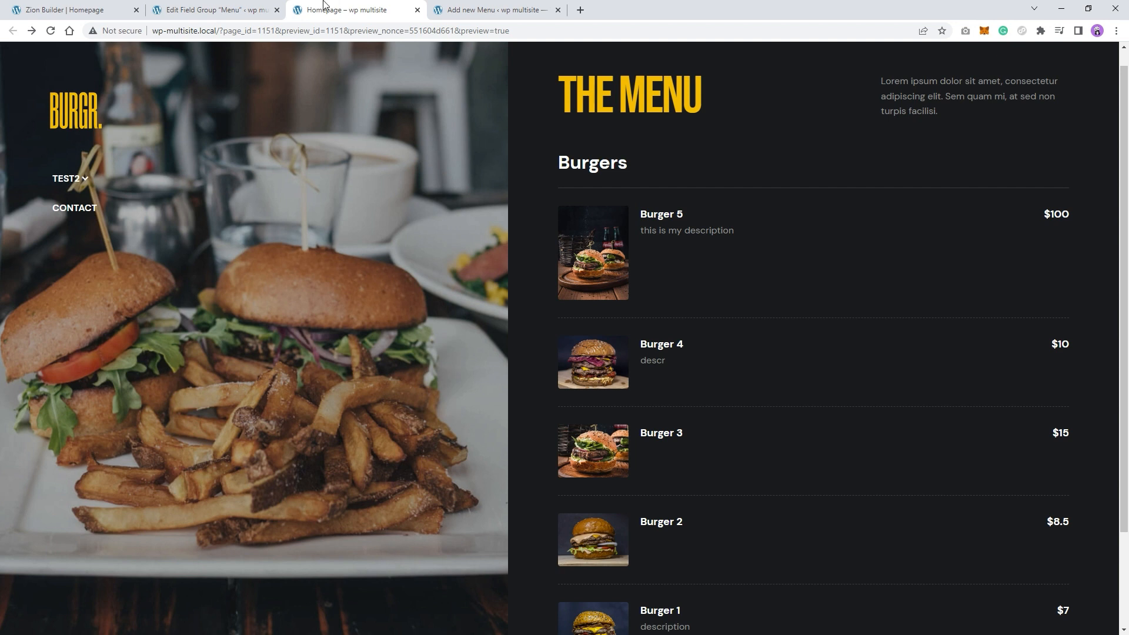
Open the Burger 5 entry from the Menu entries in the admin area and inspect its burger image field.
click(259, 10)
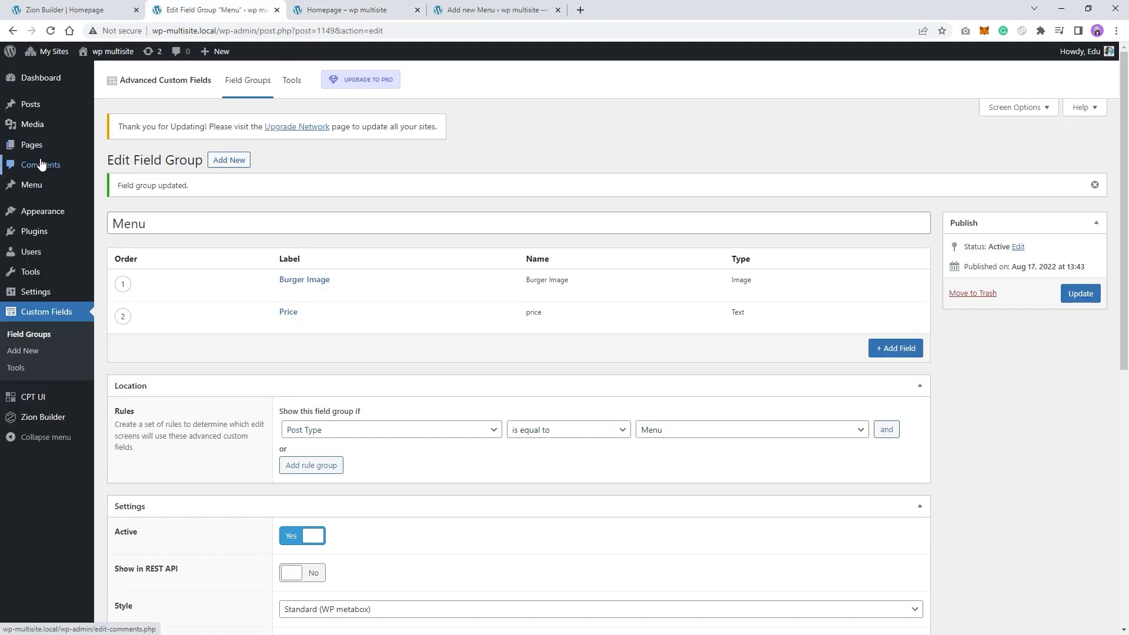
click(31, 184)
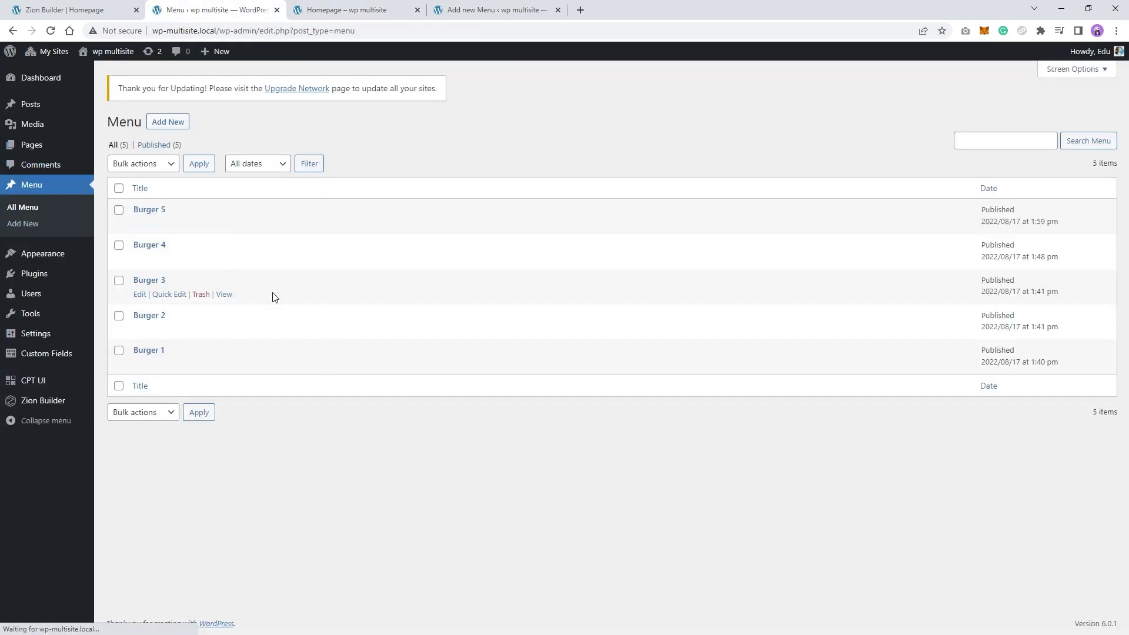
click(152, 211)
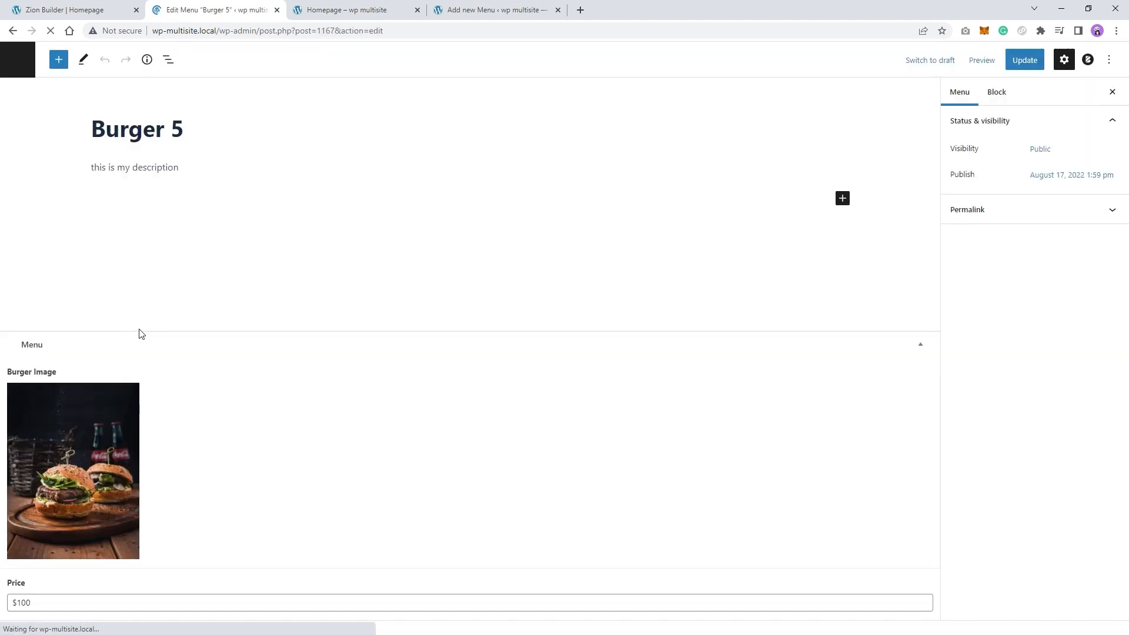
mouse_move(116, 495)
click(128, 394)
click(94, 551)
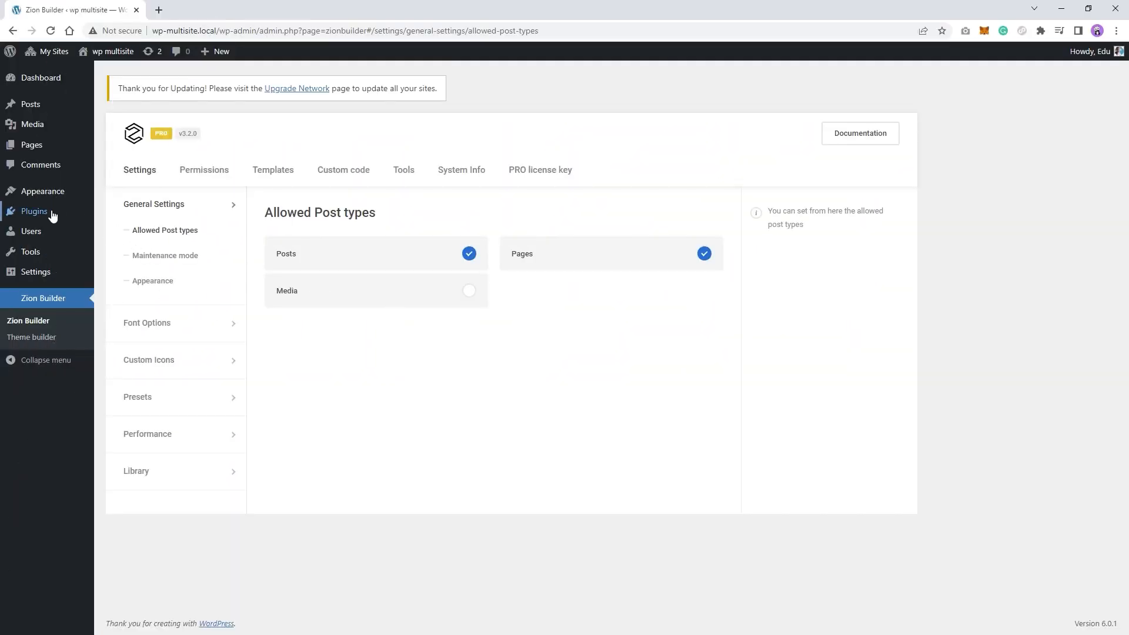
Open the installed plugins list and examine the Advanced Custom Fields, Custom Post Type UI and Meta Box entries.
click(41, 215)
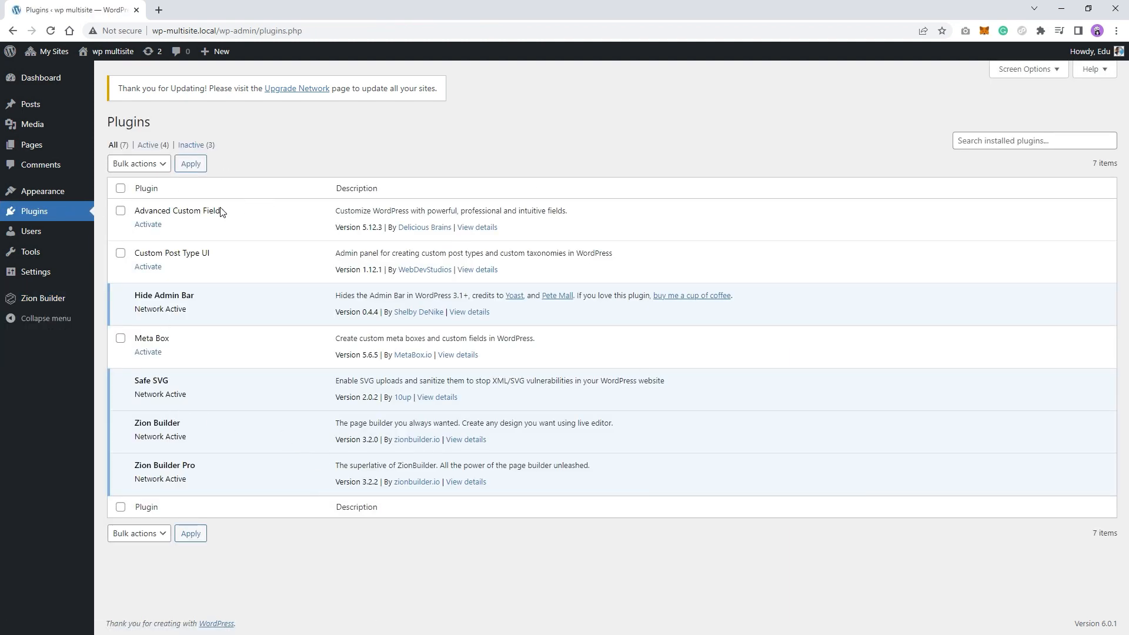
triple_click(218, 249)
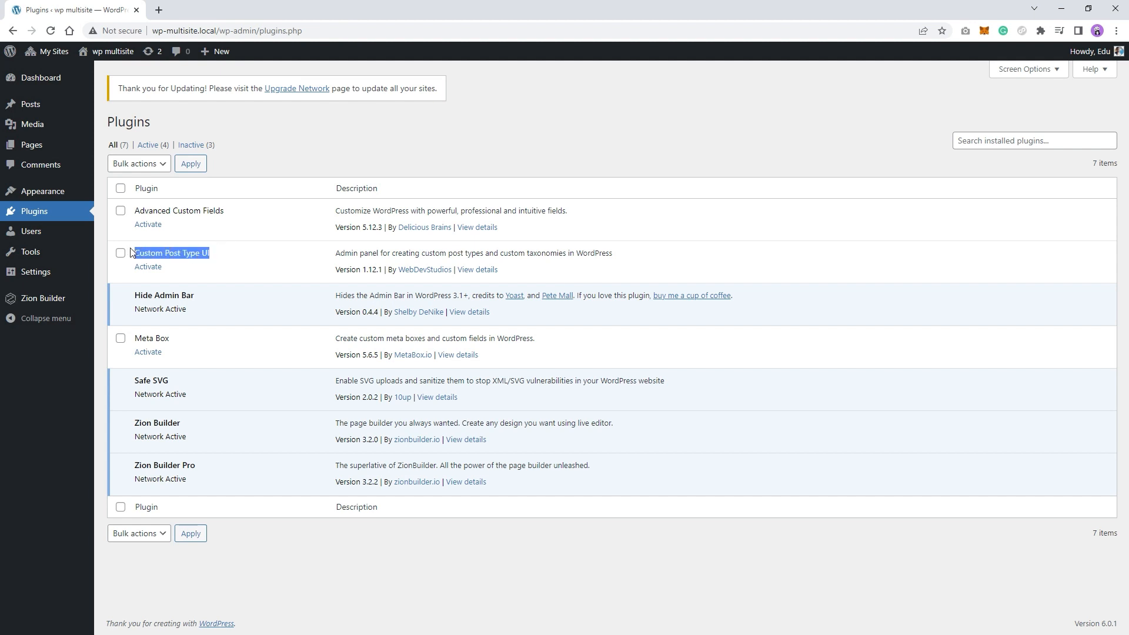
drag(224, 211, 125, 212)
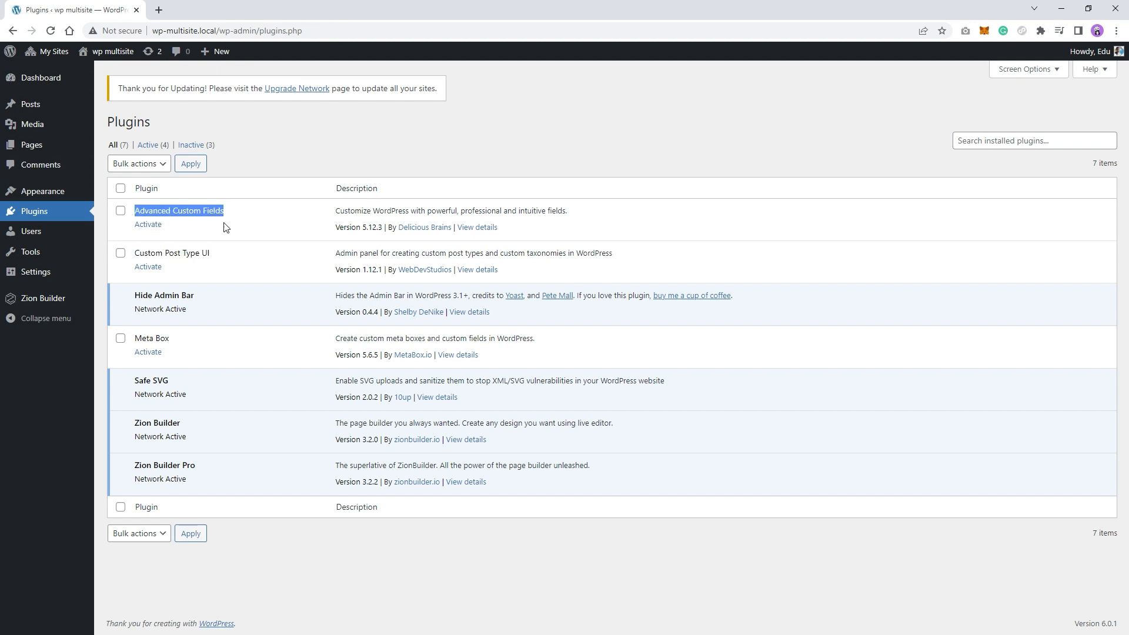
click(286, 179)
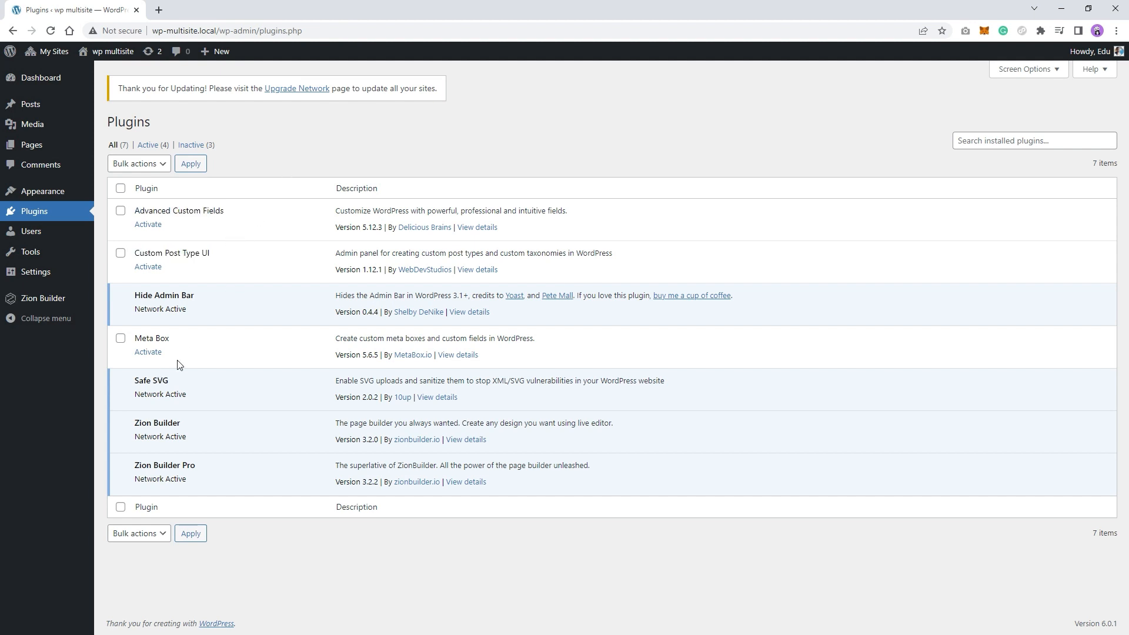
drag(194, 342, 100, 352)
drag(229, 212, 120, 230)
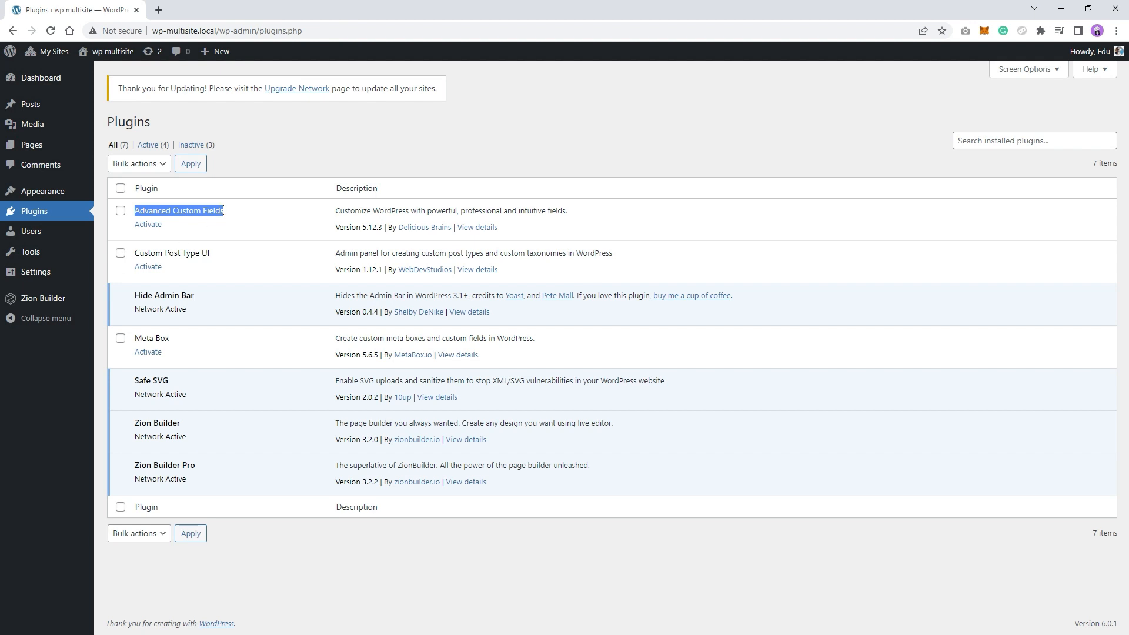
click(256, 200)
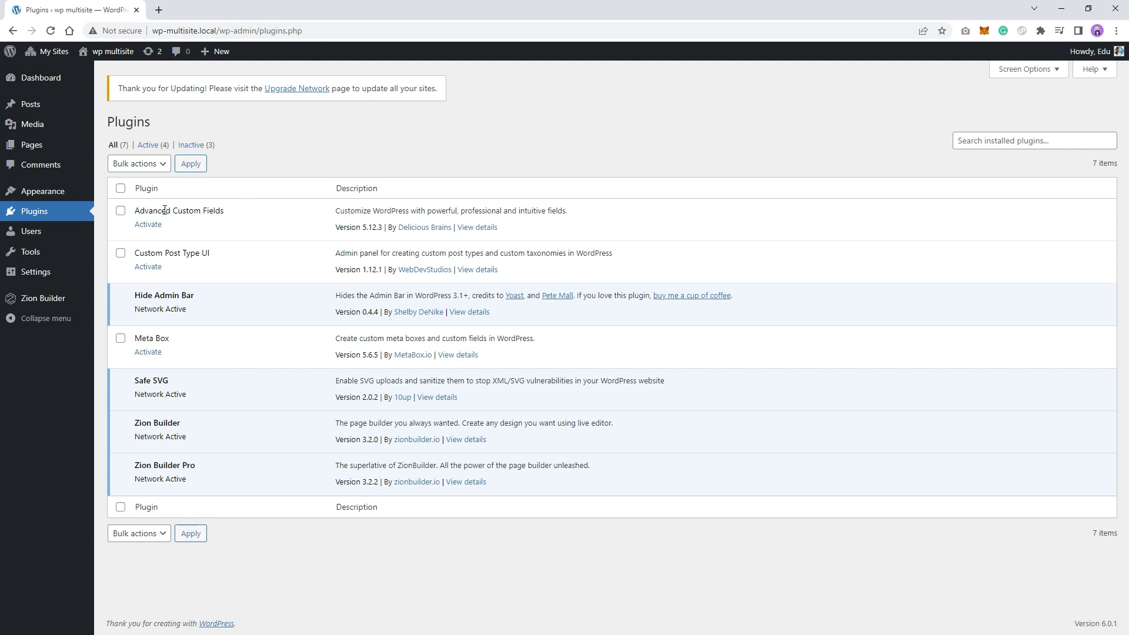
Activate the Advanced Custom Fields and Custom Post Type UI plugins.
click(146, 225)
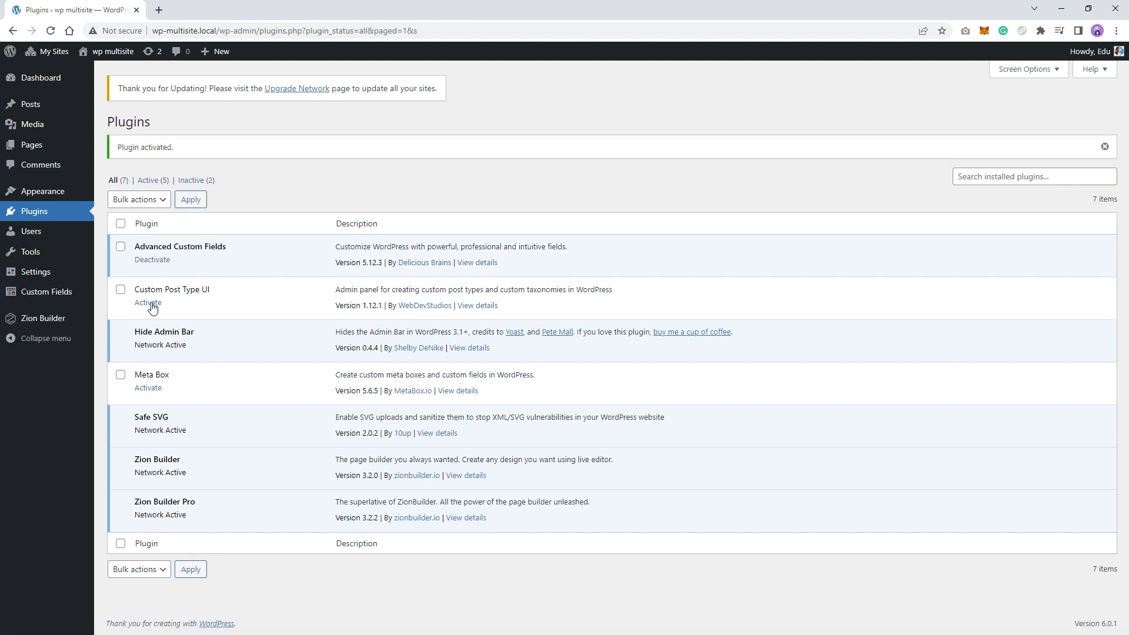
mouse_move(26, 301)
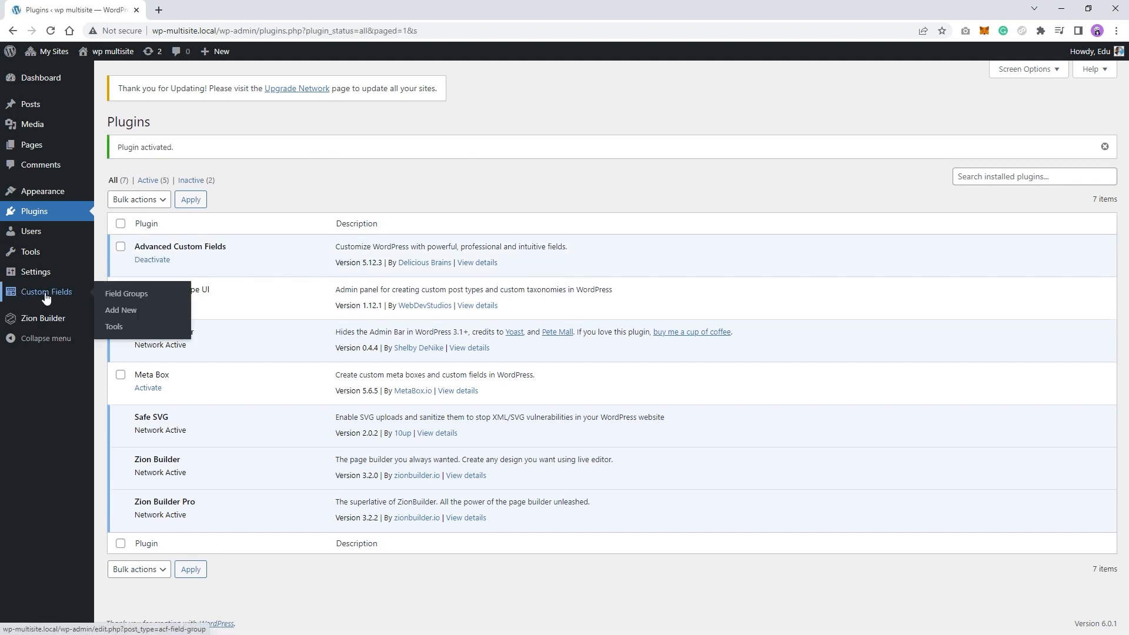
click(150, 306)
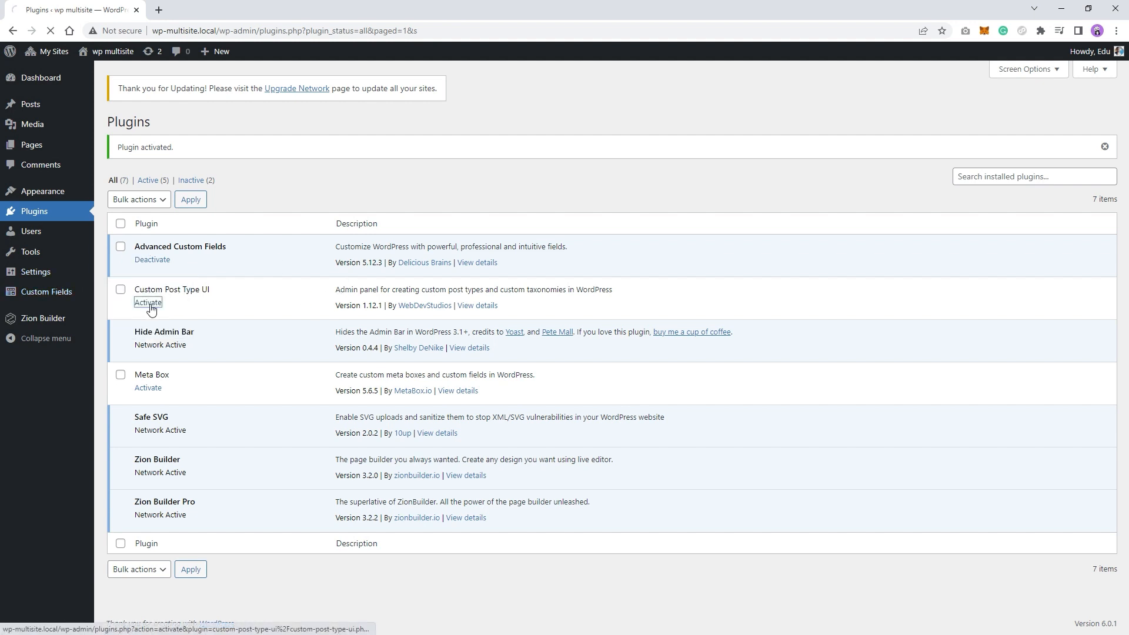
mouse_move(27, 326)
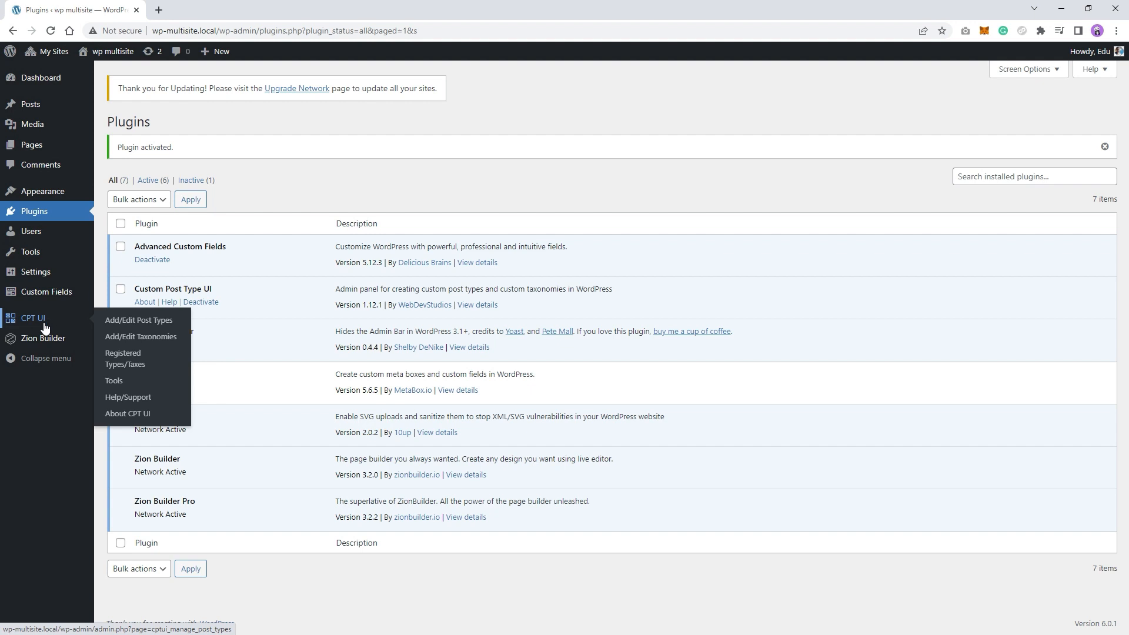
Open the list of all posts to review the built-in post type.
mouse_move(53, 131)
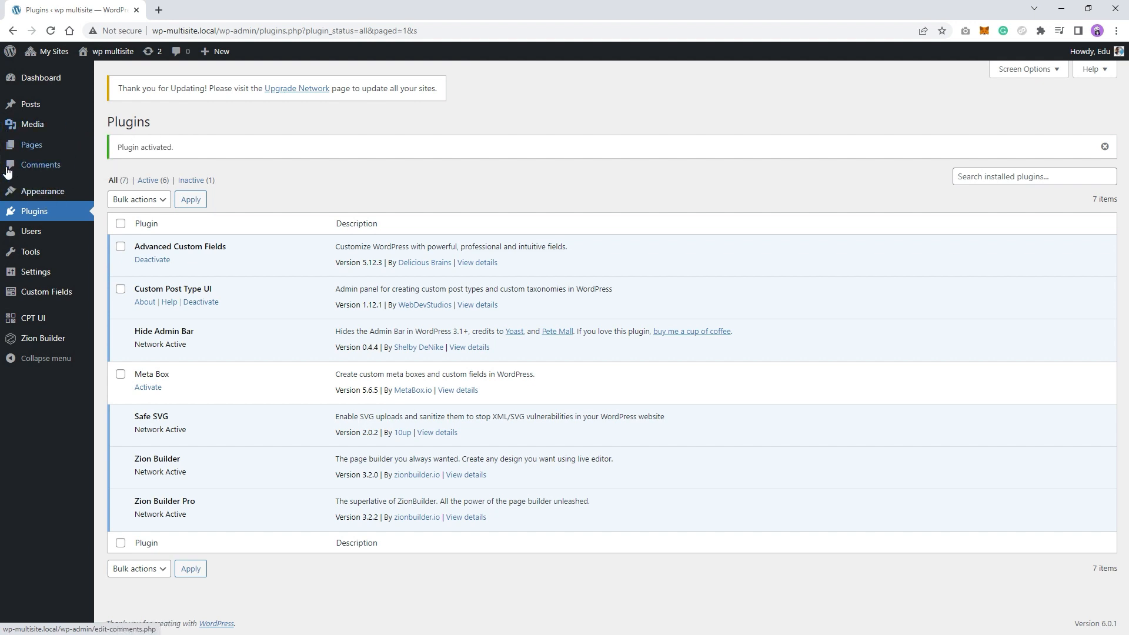
mouse_move(27, 144)
mouse_move(27, 107)
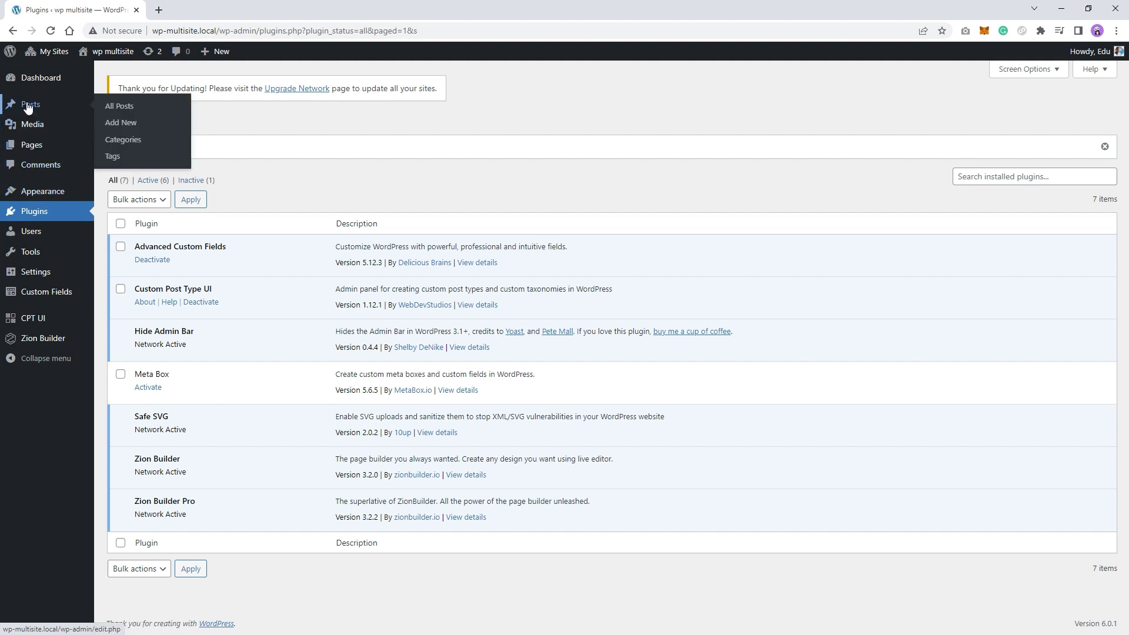
click(28, 105)
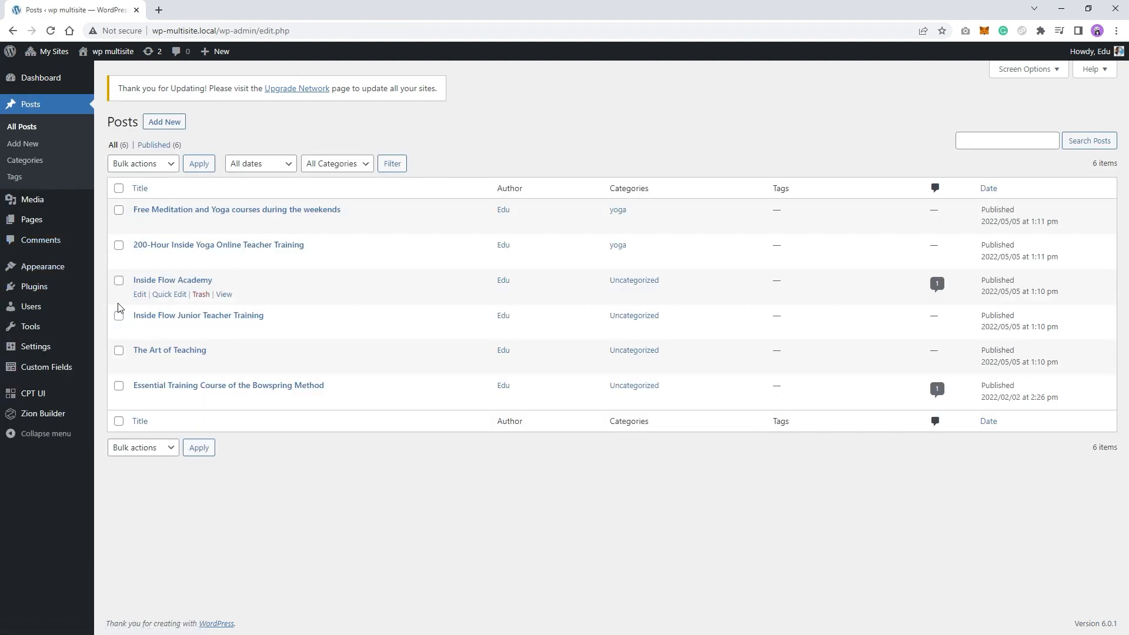
Register a custom post type with the slug "menu" and "Menu" as both its plural and singular label.
mouse_move(37, 396)
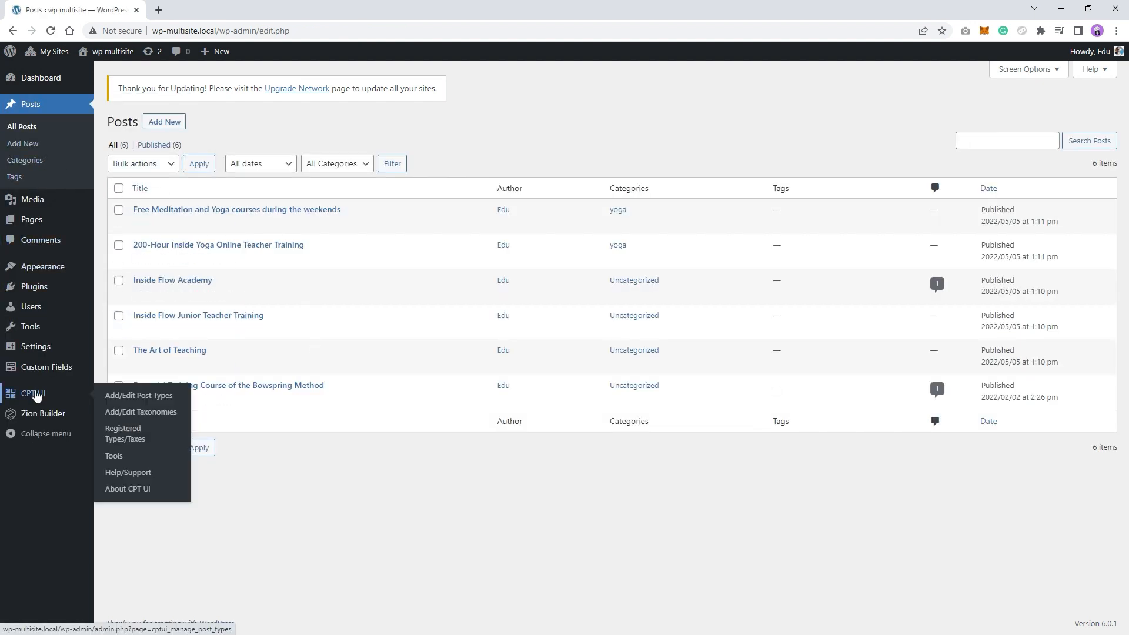
click(36, 394)
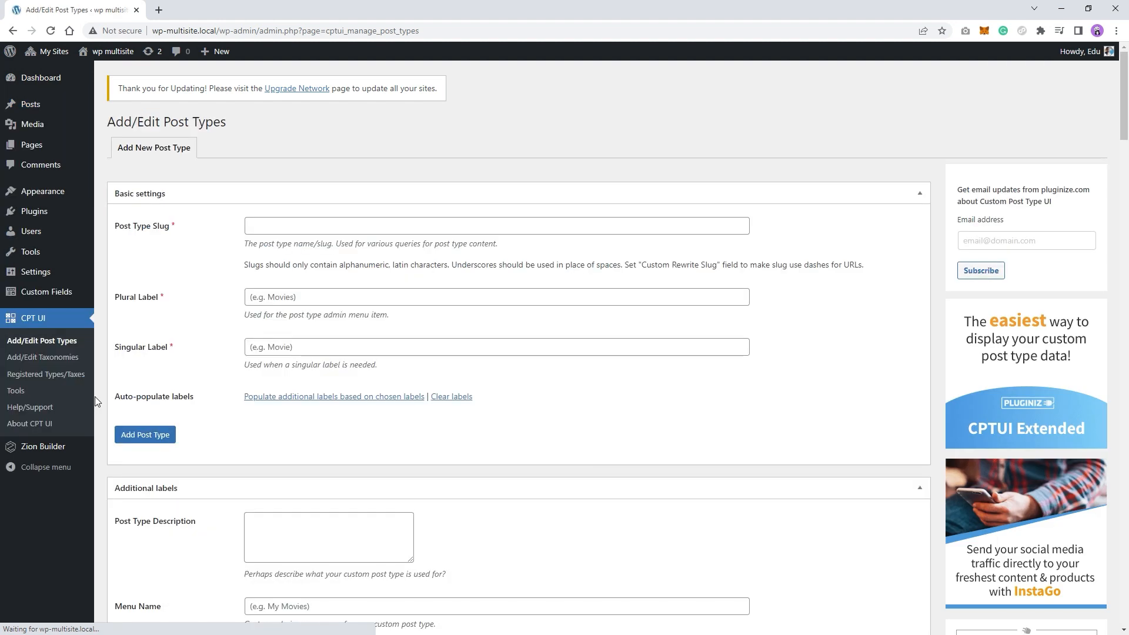
click(320, 226)
text(menu)
key(Tab)
text(menu)
key(Tab)
text(Menu)
drag(257, 298, 249, 297)
text(M)
drag(257, 226, 248, 226)
text(M)
click(154, 436)
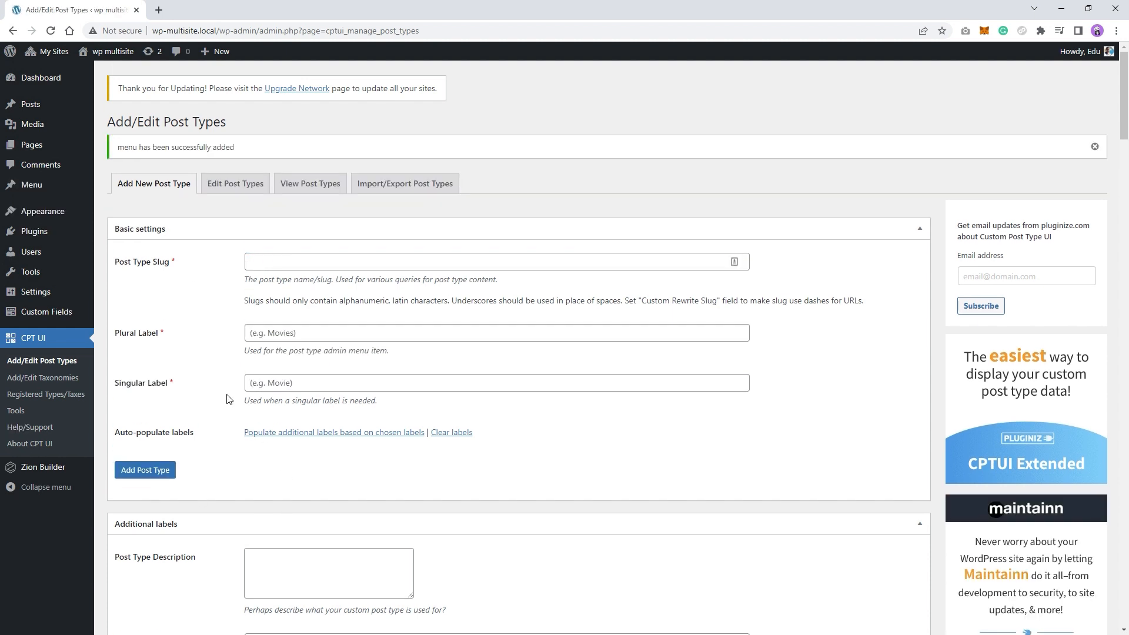
Create and publish a new Menu entry titled "Burger 1".
click(41, 186)
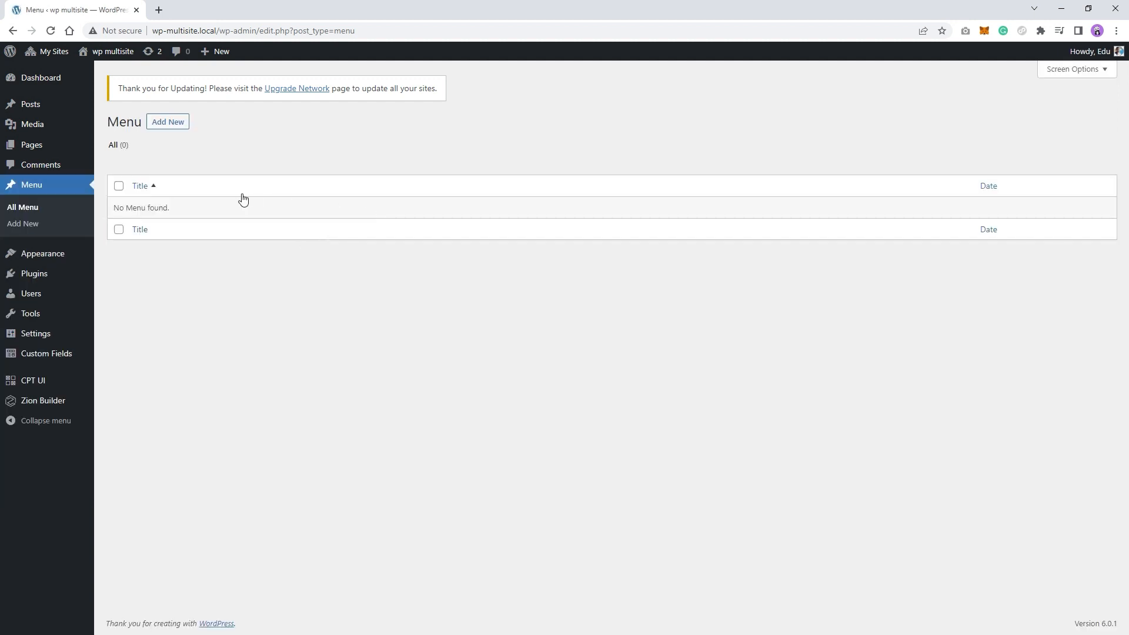
click(168, 122)
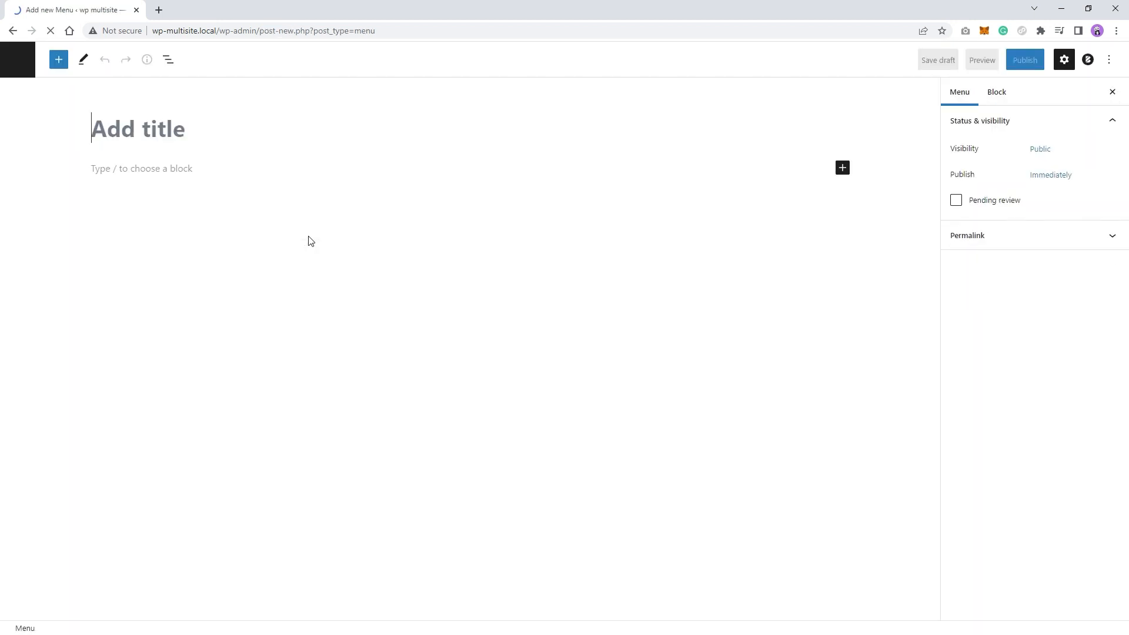
text(Br)
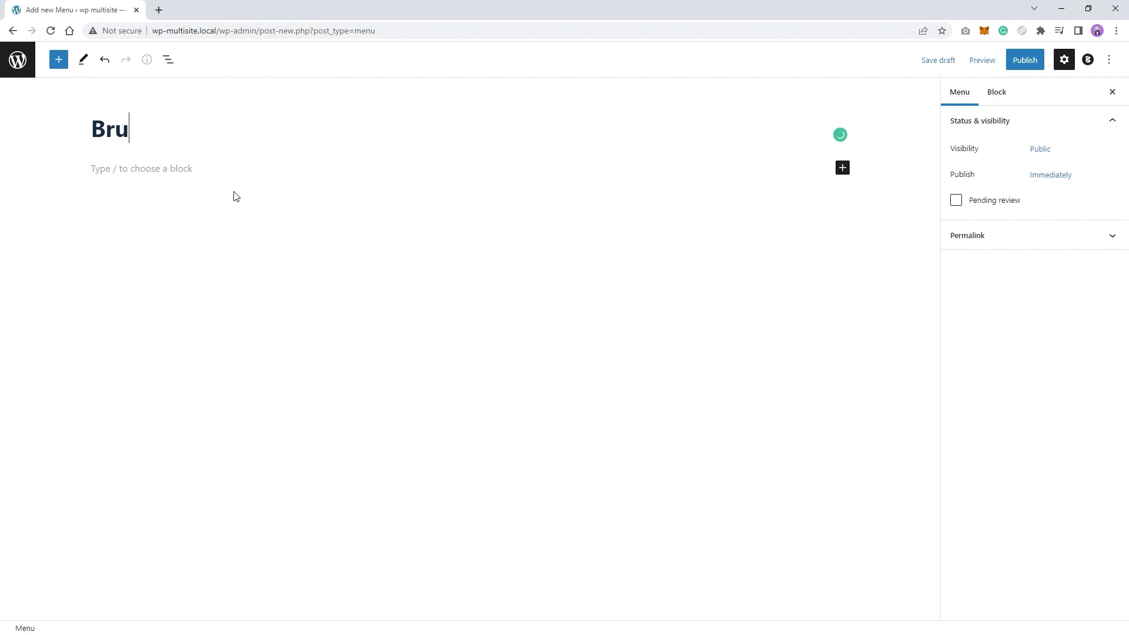
key(BackSpace)
text(urger 1)
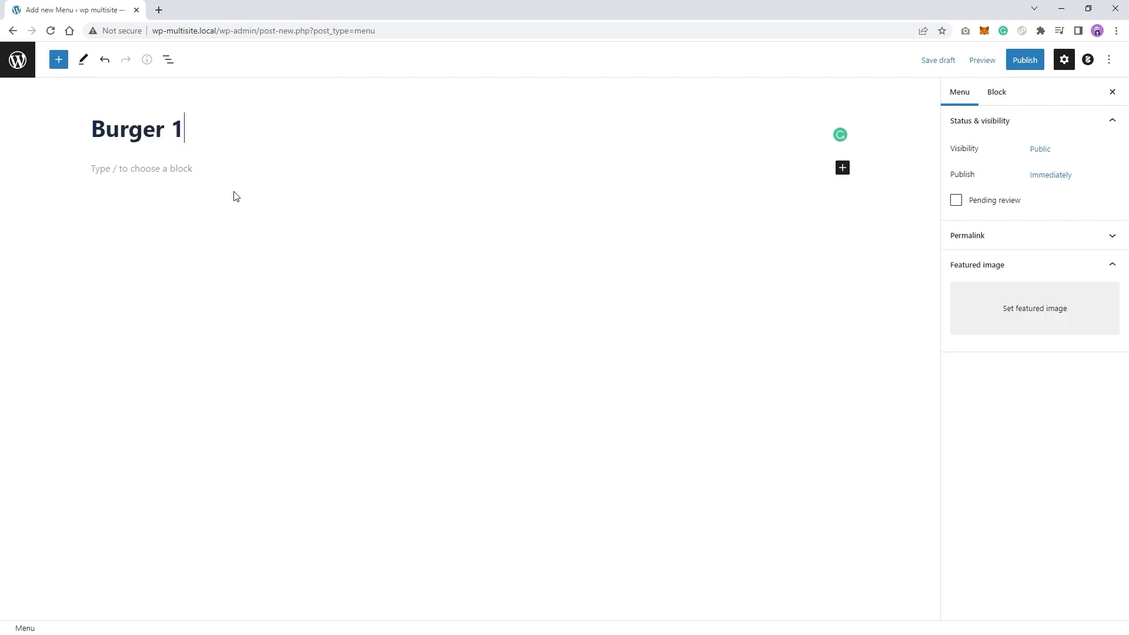
click(1025, 60)
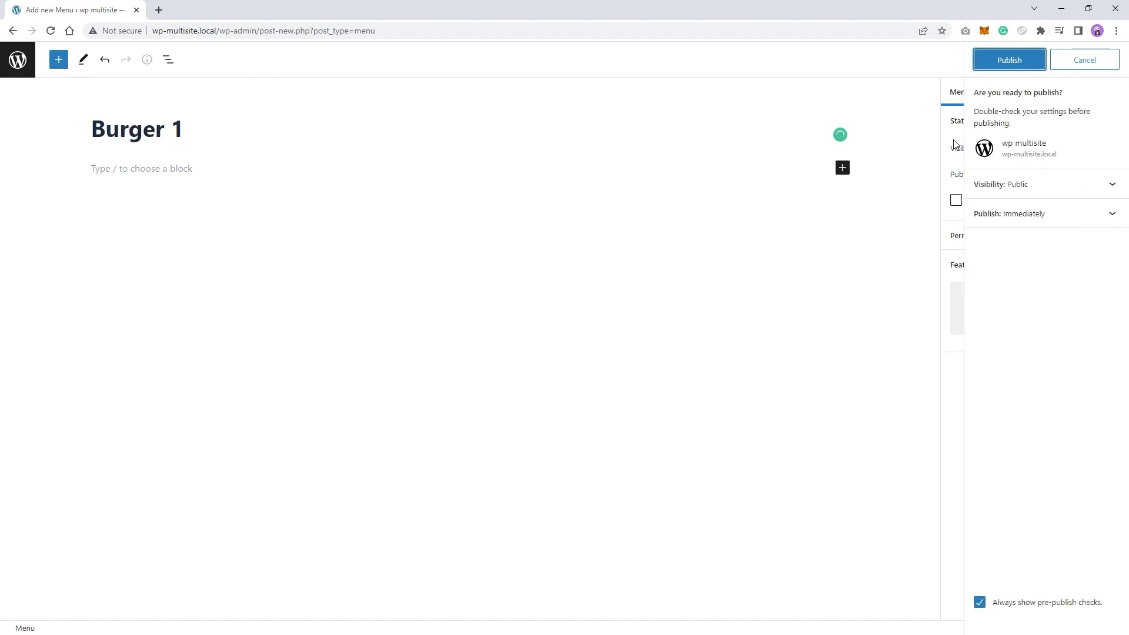
click(1013, 69)
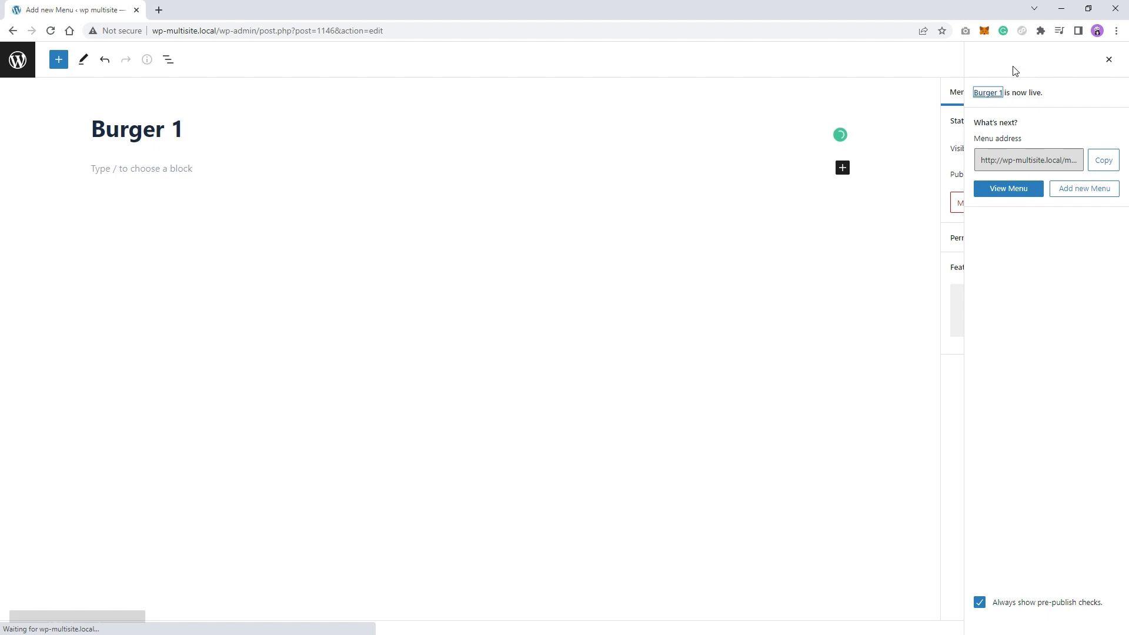
click(1109, 59)
Create and publish another Menu entry titled "Burger 2".
click(33, 71)
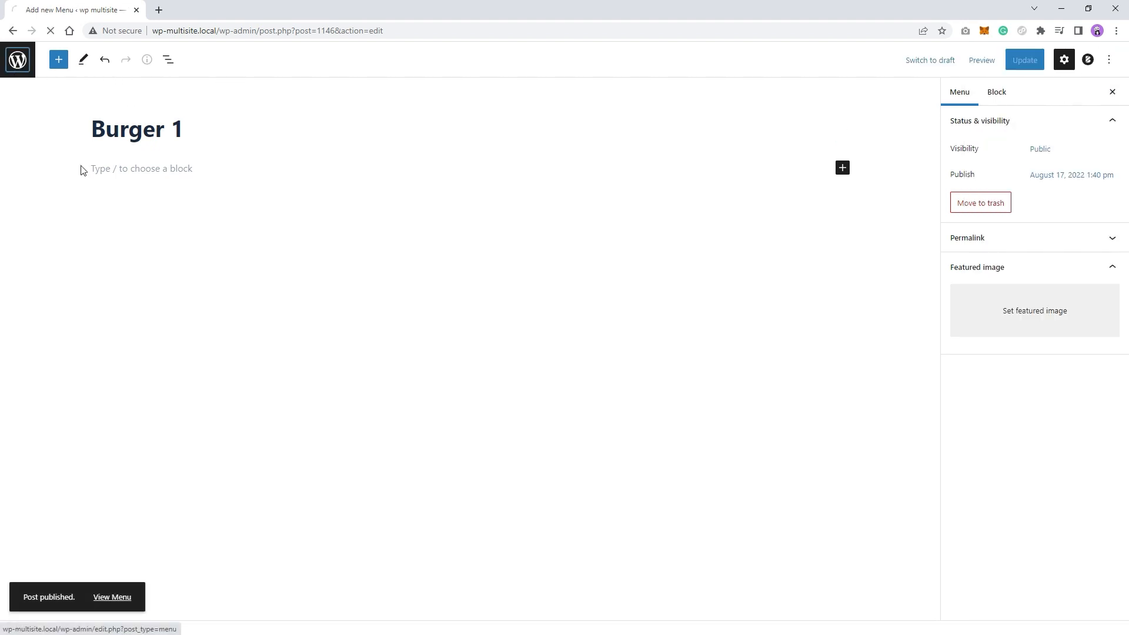
text(Burger 2)
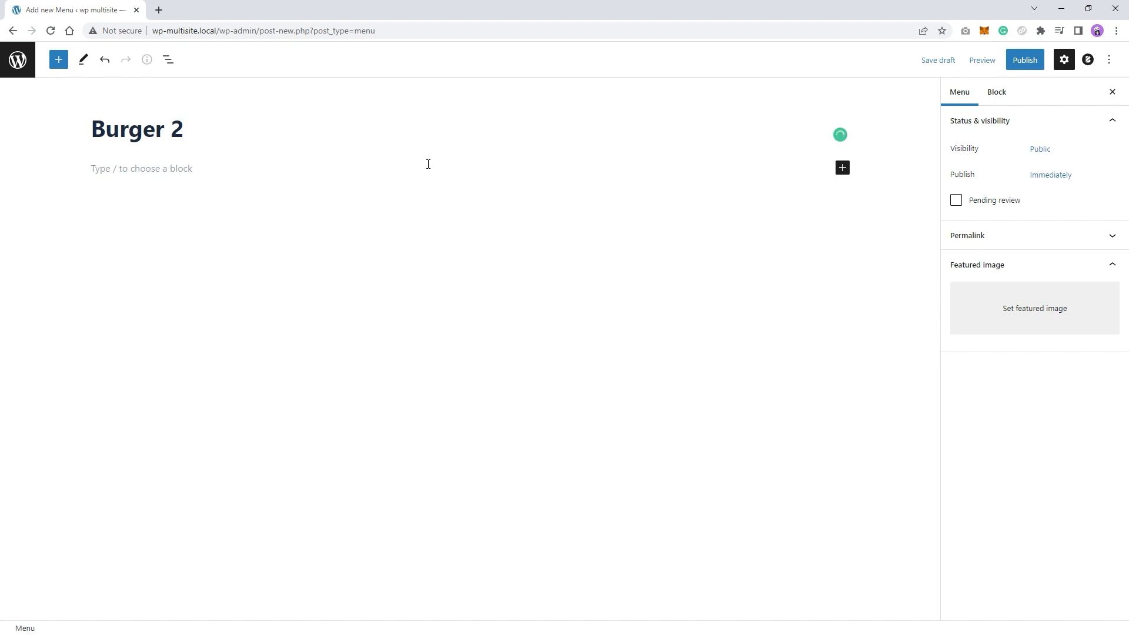
click(1011, 60)
click(1010, 60)
click(1109, 60)
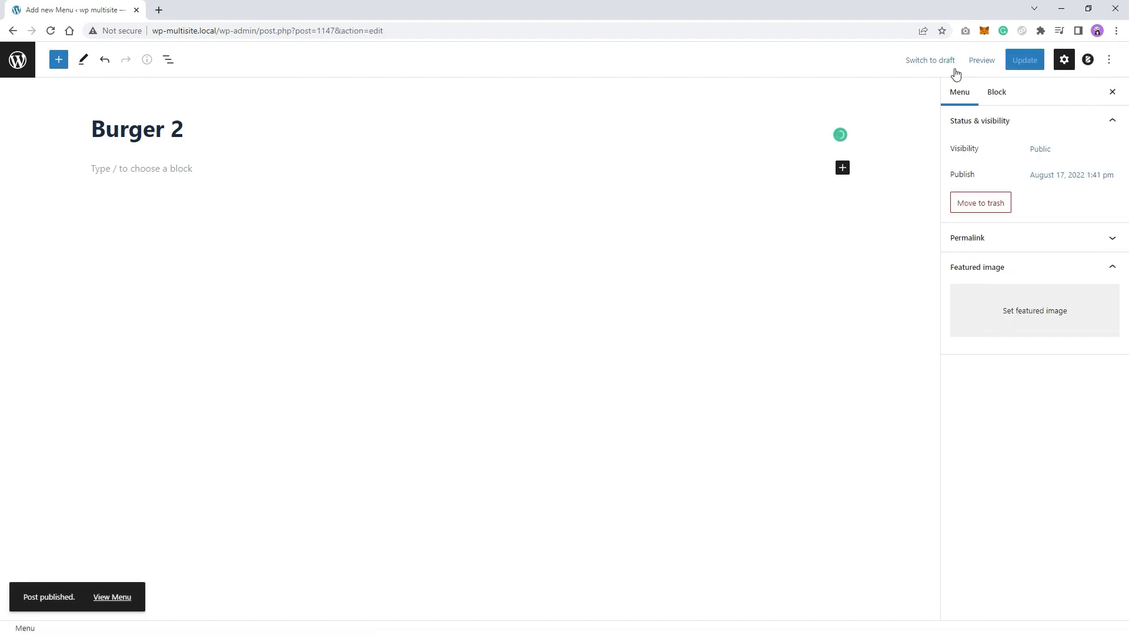
Create and publish a third Menu entry titled "Burger 3", then return to the list of Menu entries.
click(18, 60)
click(168, 122)
text(Burger 3)
click(1025, 60)
click(1011, 60)
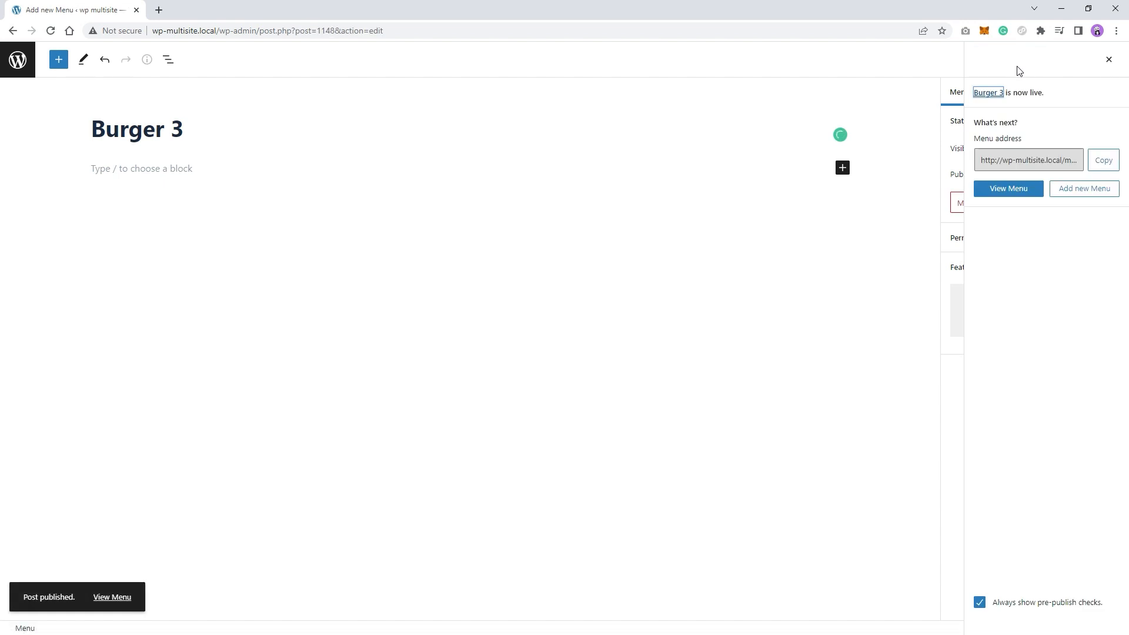
click(1111, 59)
click(19, 65)
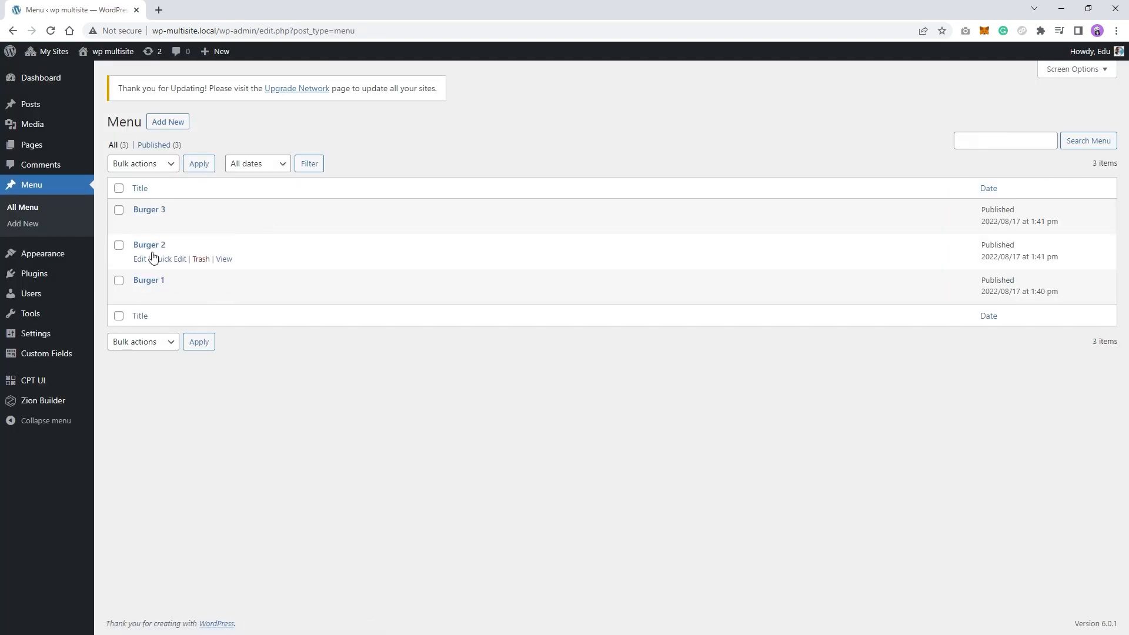
Add a paragraph reading "description" to the Burger 1 entry and save it.
click(156, 284)
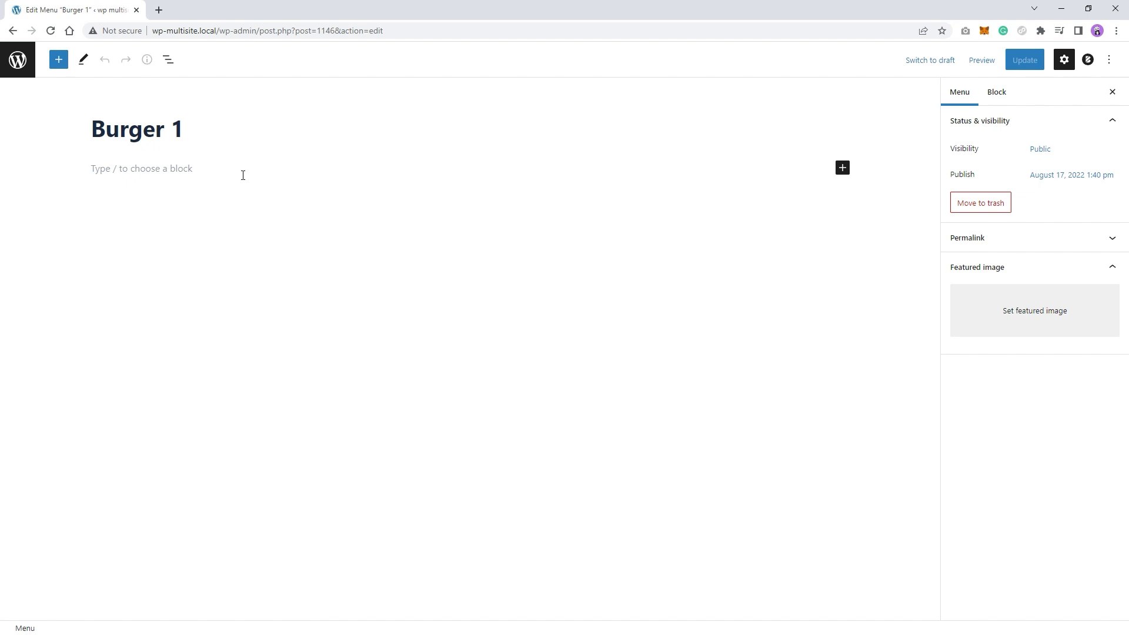
click(243, 176)
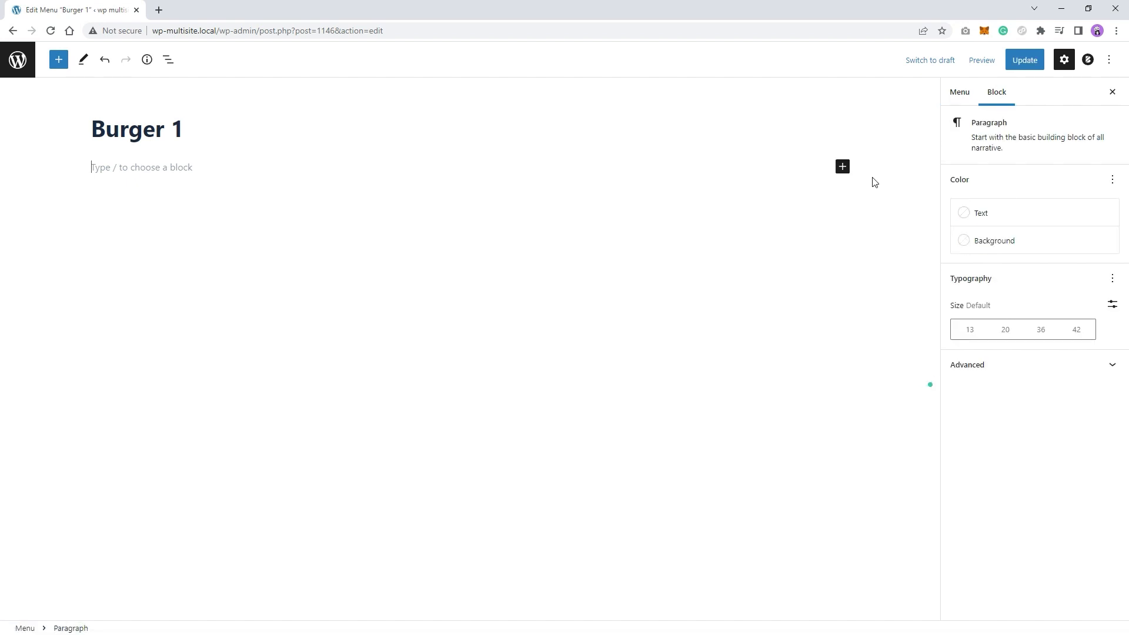
click(842, 167)
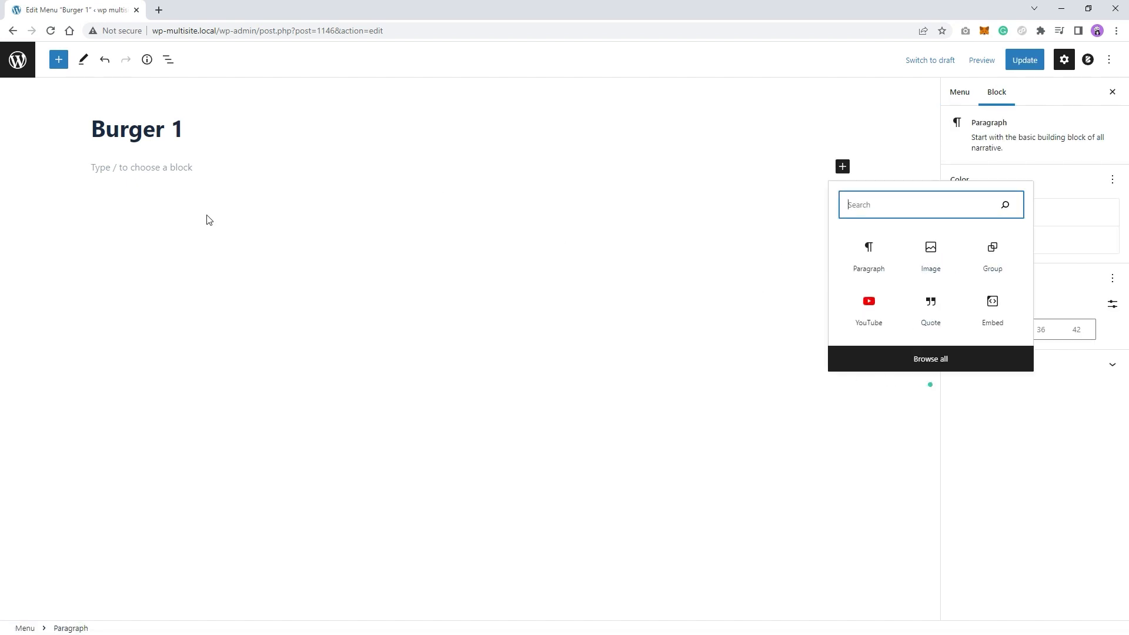
click(237, 301)
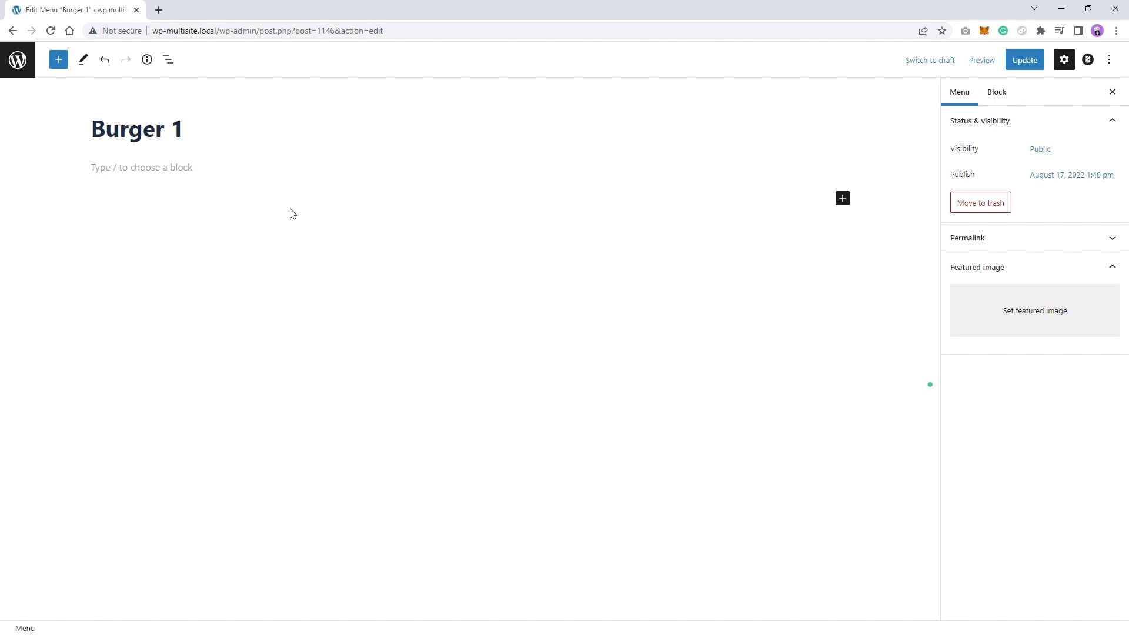
click(153, 187)
text(desc)
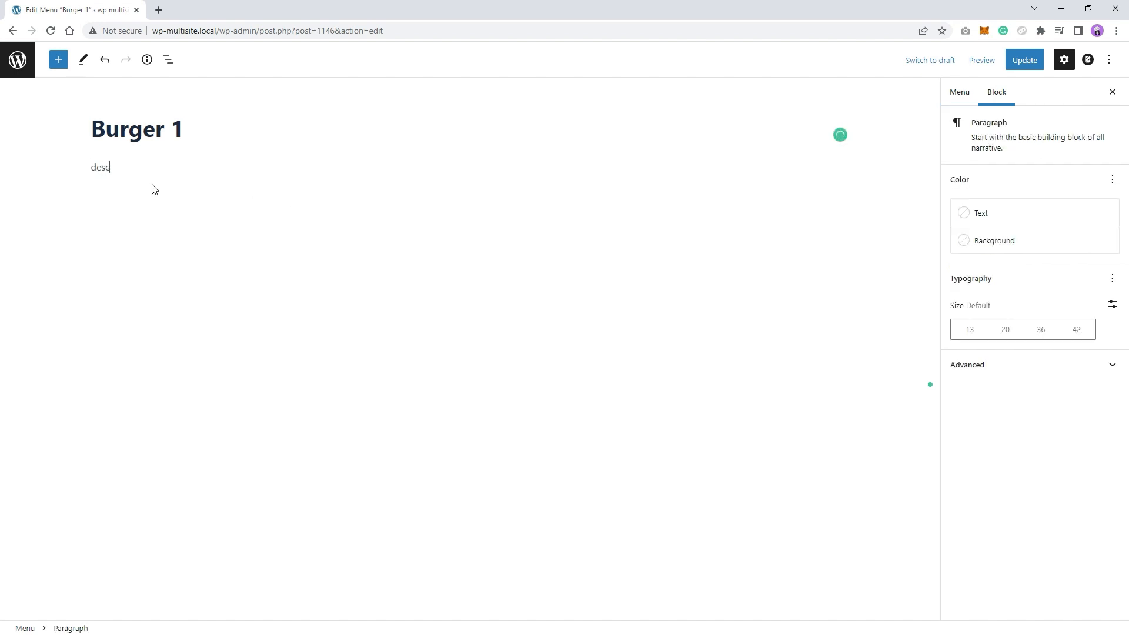
click(154, 190)
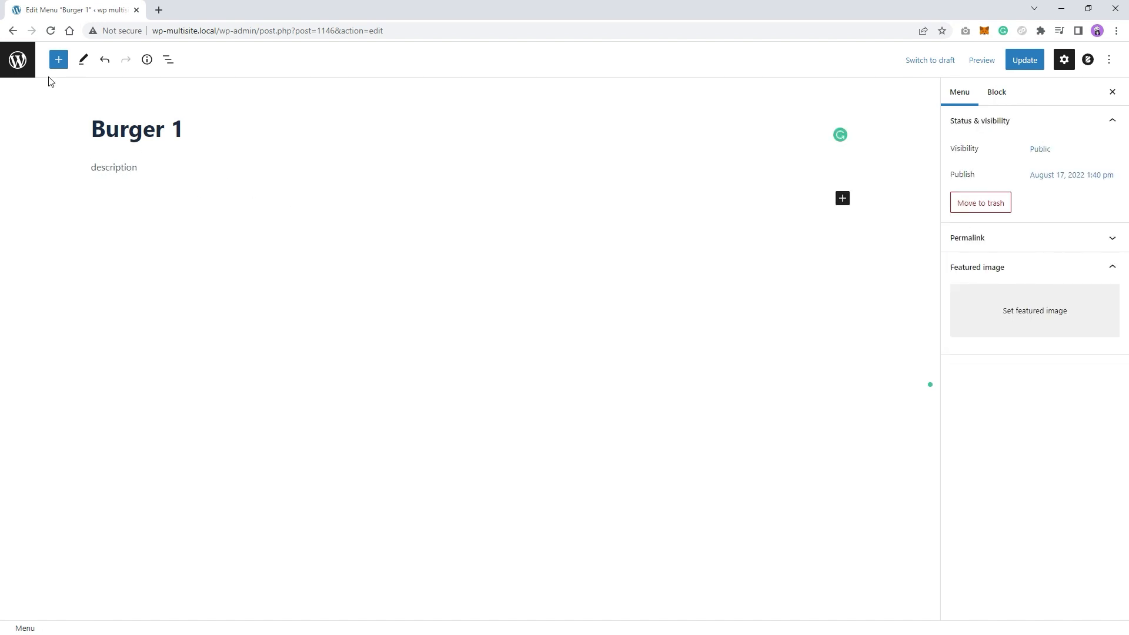
key(ctrl+s)
click(17, 60)
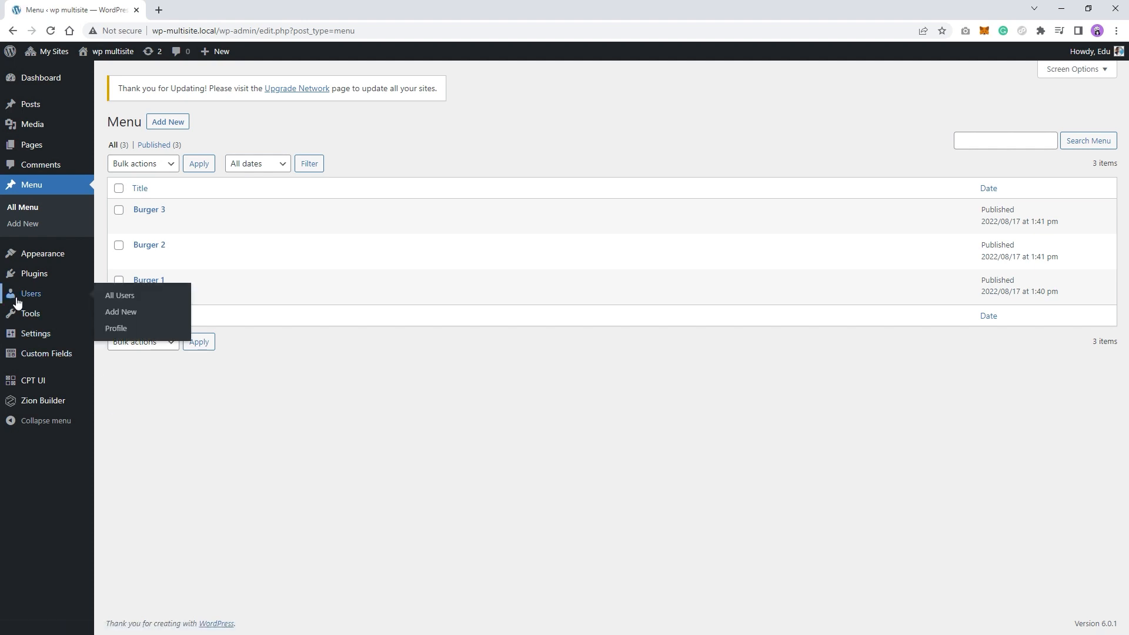
Start a new custom field group titled "Menu" and add a first blank field to it.
click(32, 353)
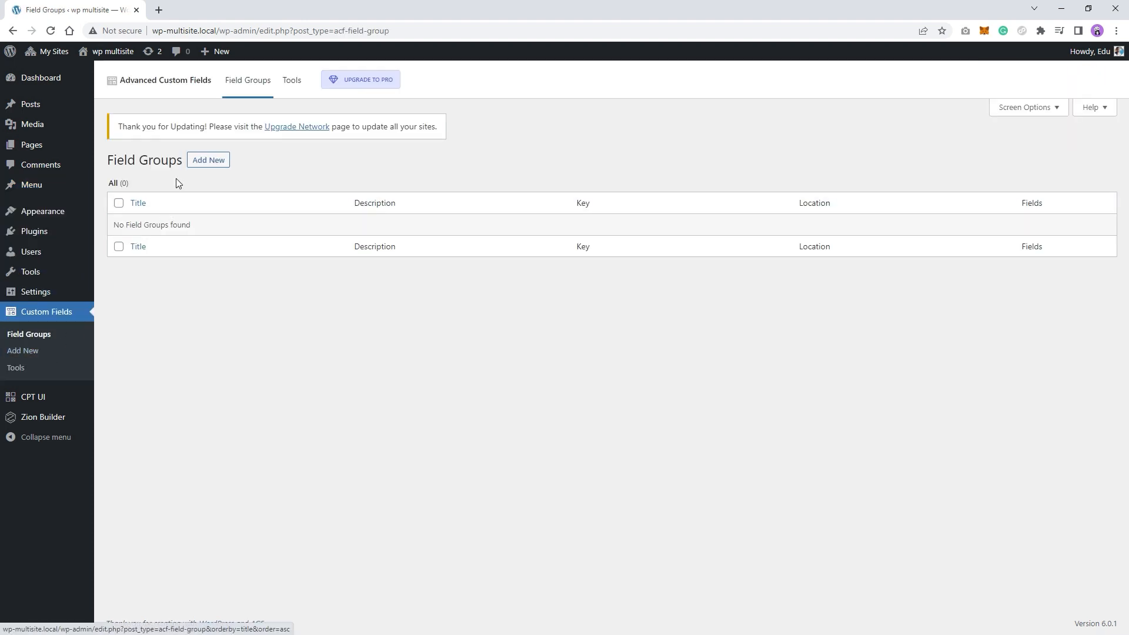
click(208, 160)
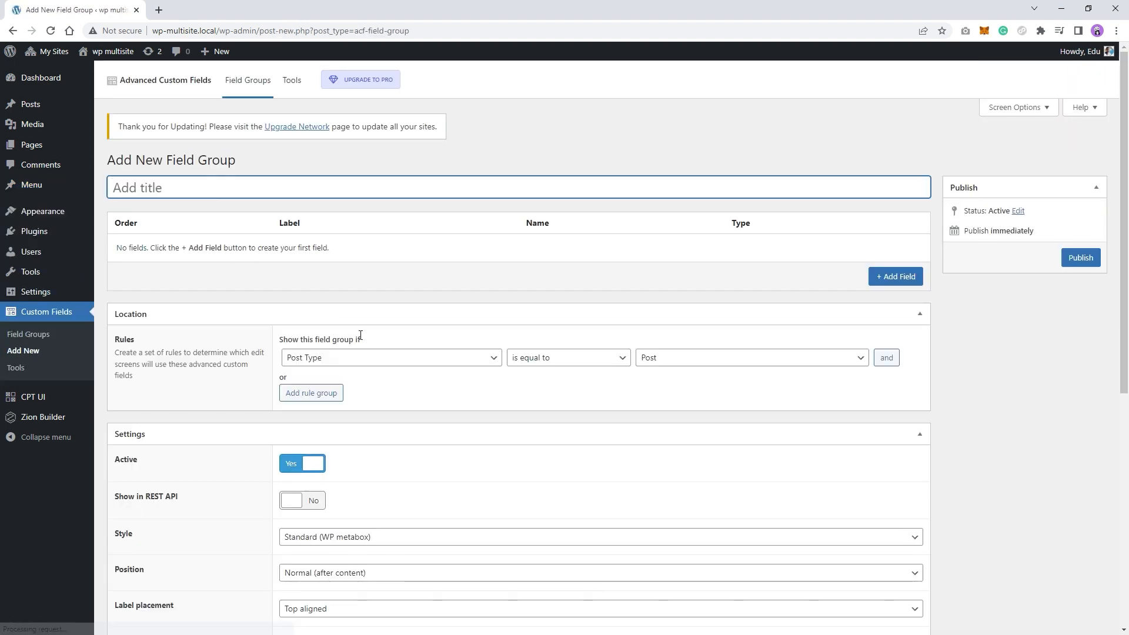
click(895, 276)
click(309, 187)
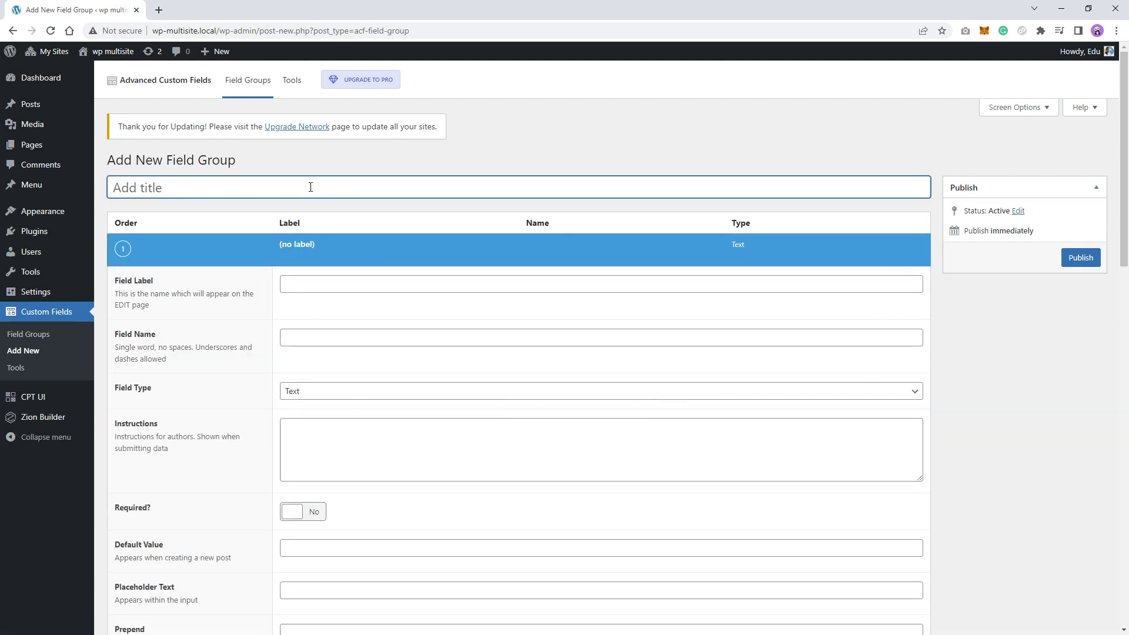
text(Menu)
click(348, 282)
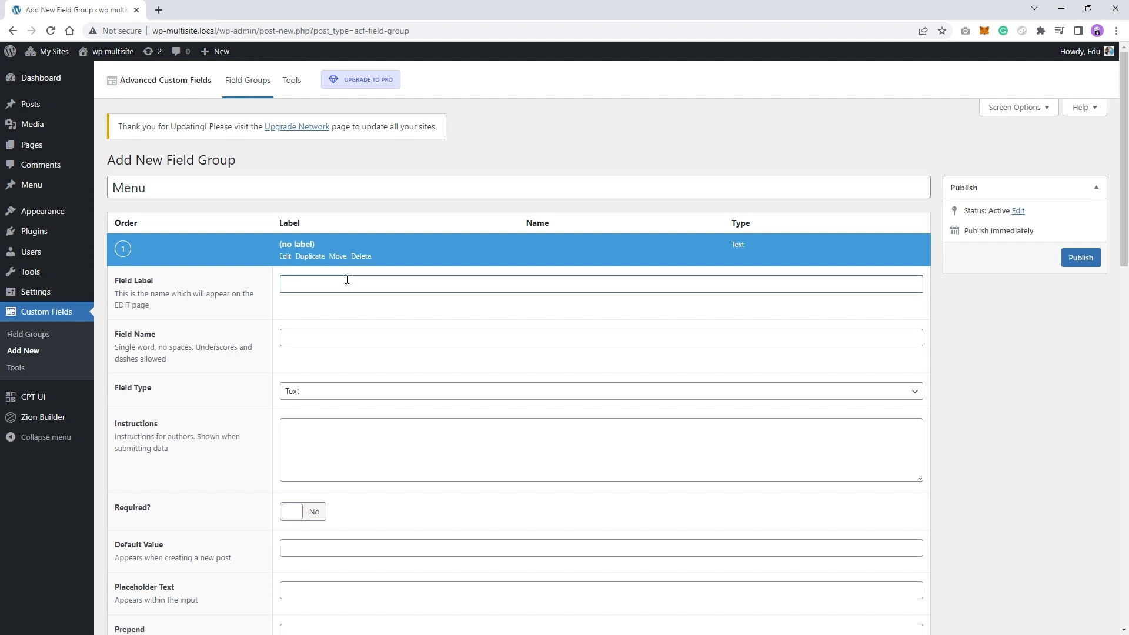
text(Menu)
key(Tab)
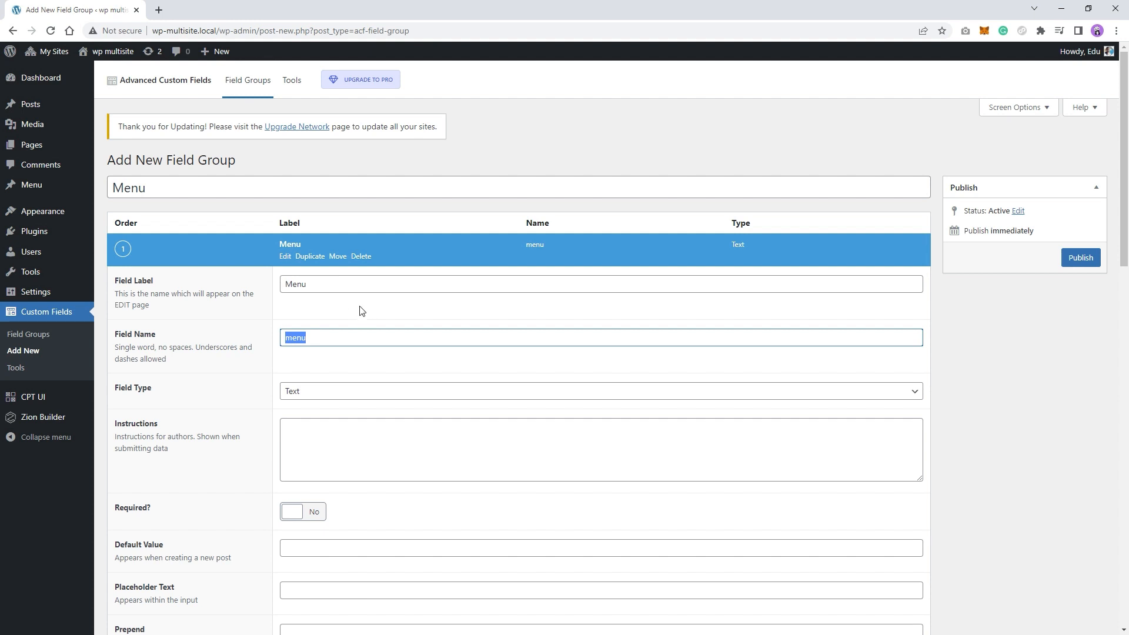
Set both the field's label and name to "Burger Image" and its field type to Image.
double_click(326, 286)
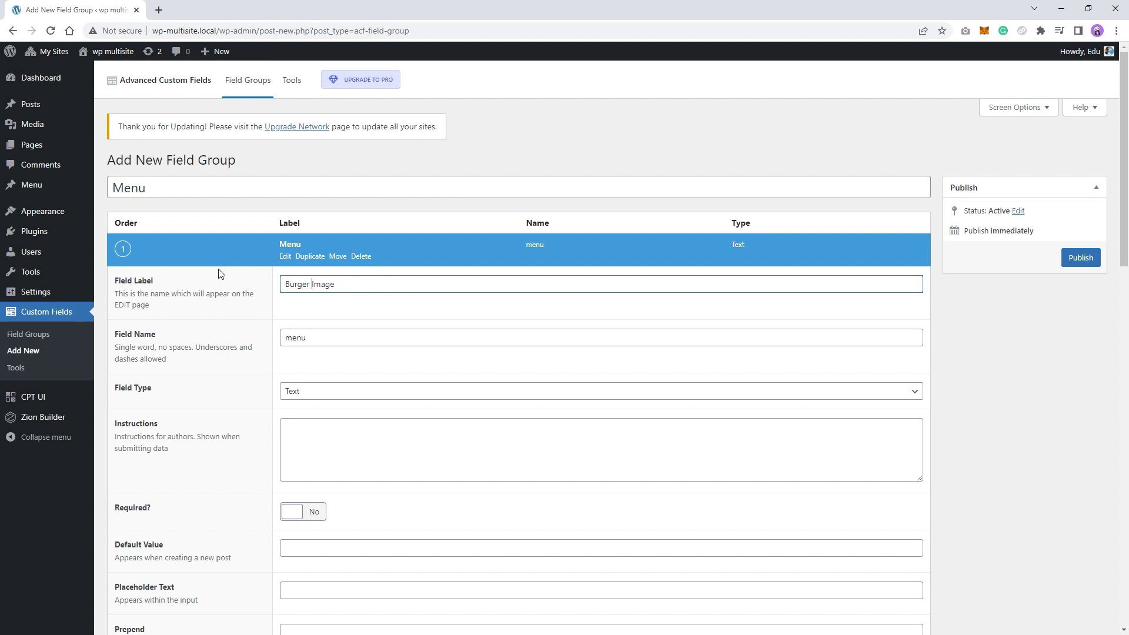
click(304, 347)
double_click(327, 338)
text(Burger Image)
key(Tab)
click(343, 459)
scroll(341, 412, down, 2)
scroll(332, 364, up, 2)
click(320, 390)
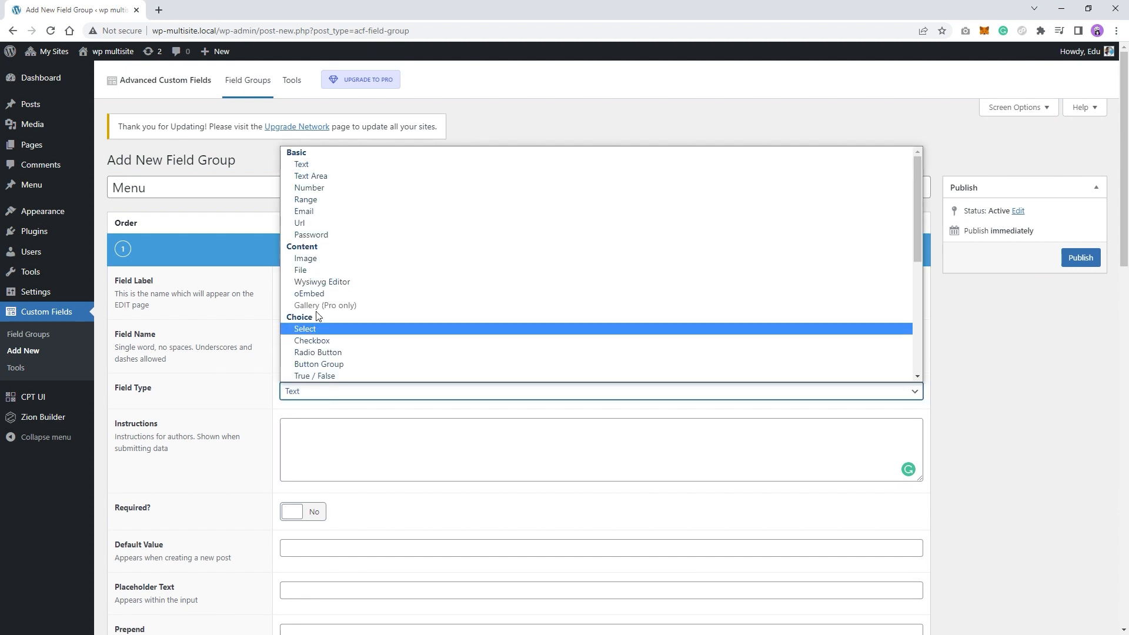
click(305, 258)
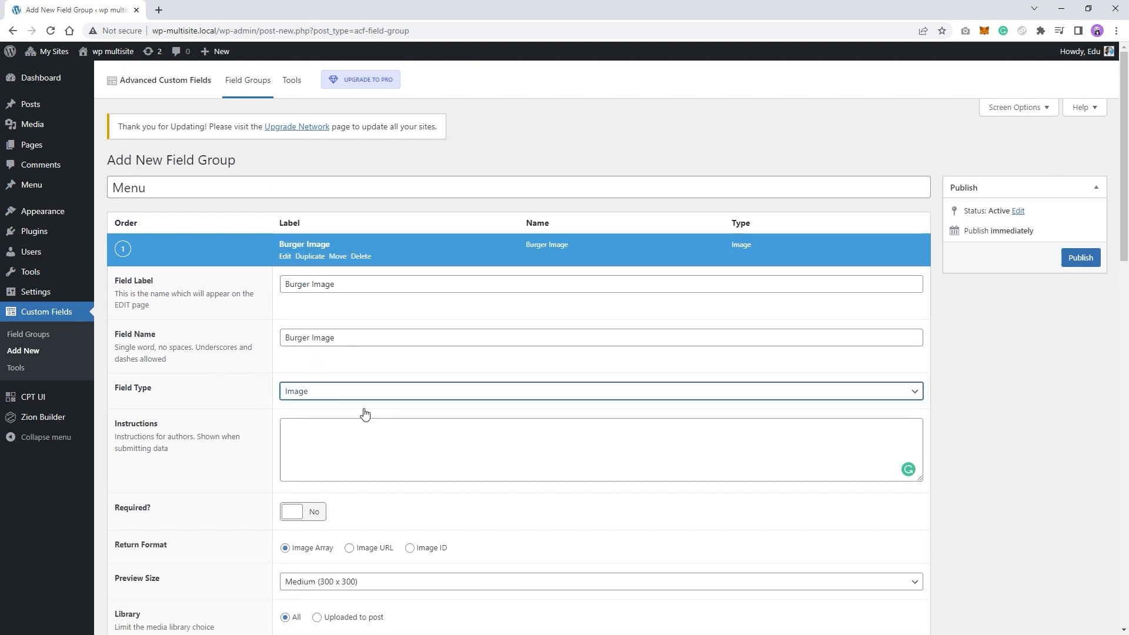
Set the field group's location rule to post type is equal to Menu, and publish the group.
scroll(329, 447, down, 5)
scroll(484, 537, down, 3)
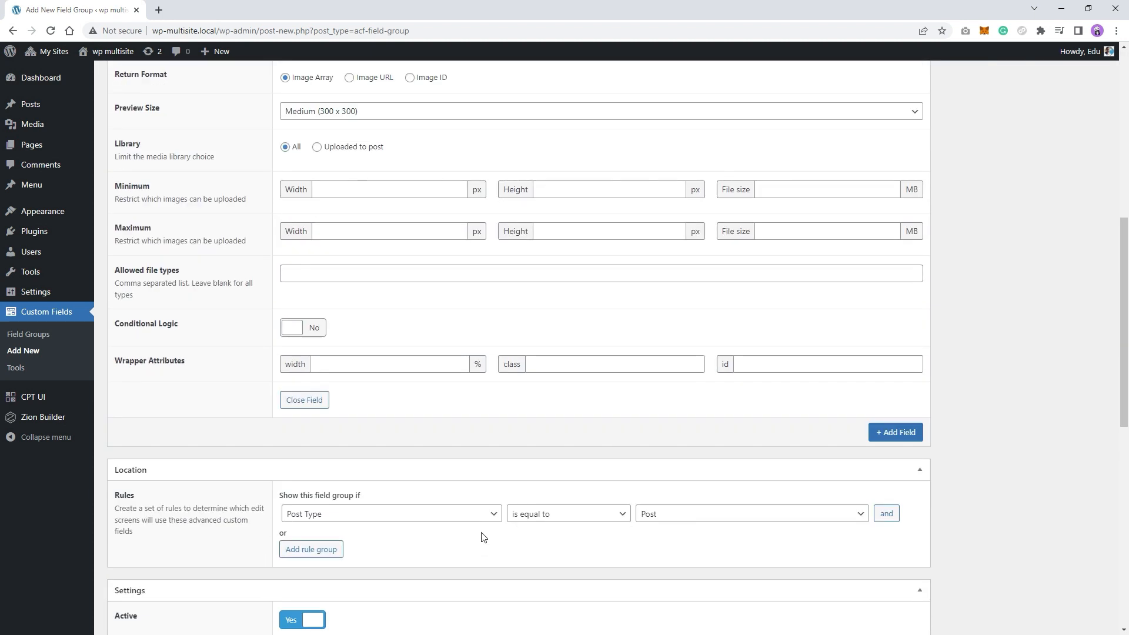
scroll(464, 476, up, 7)
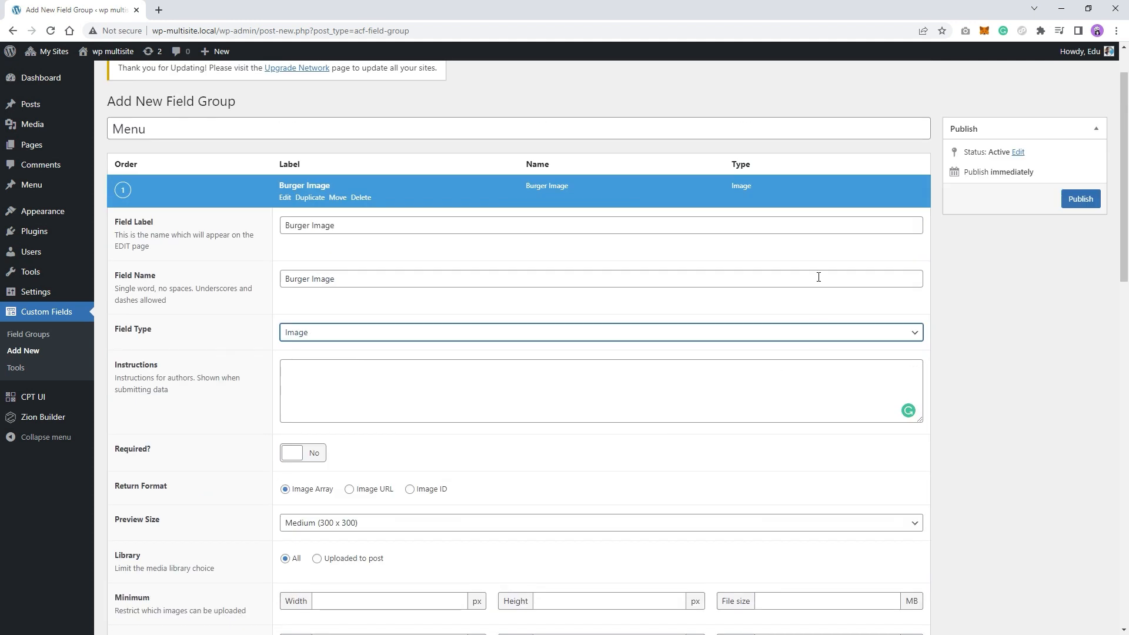
click(301, 187)
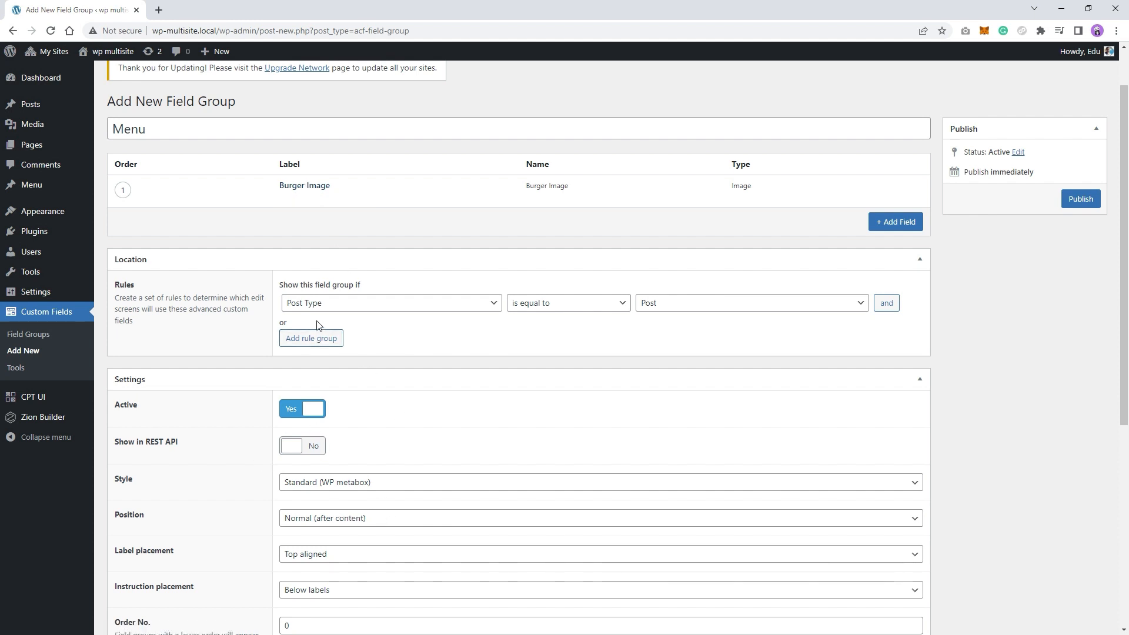
click(345, 304)
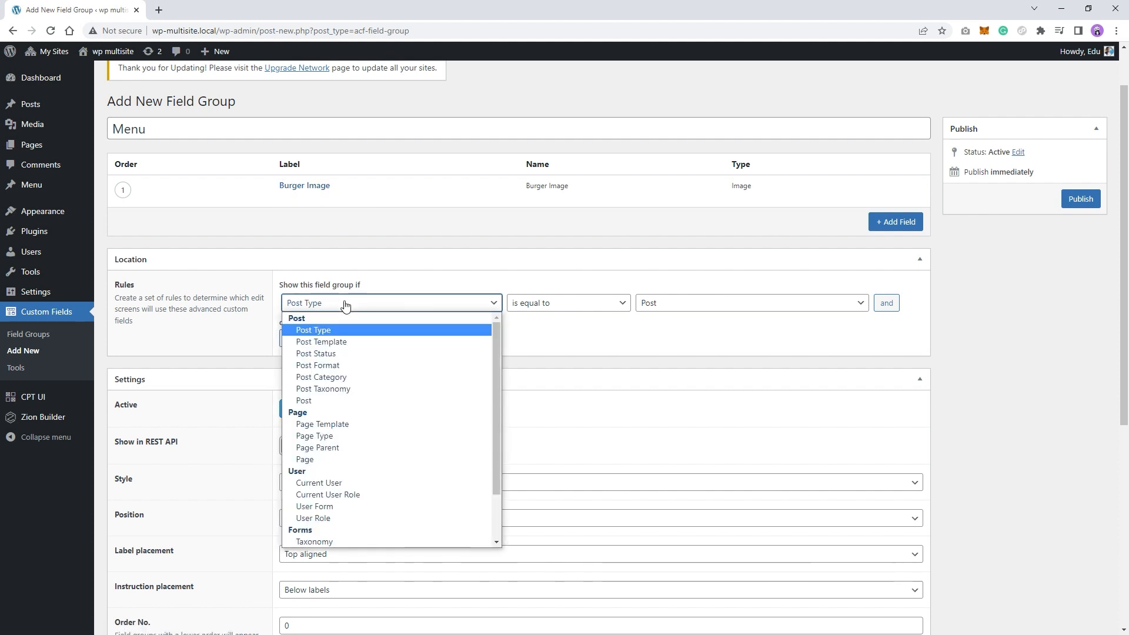
click(345, 304)
click(686, 313)
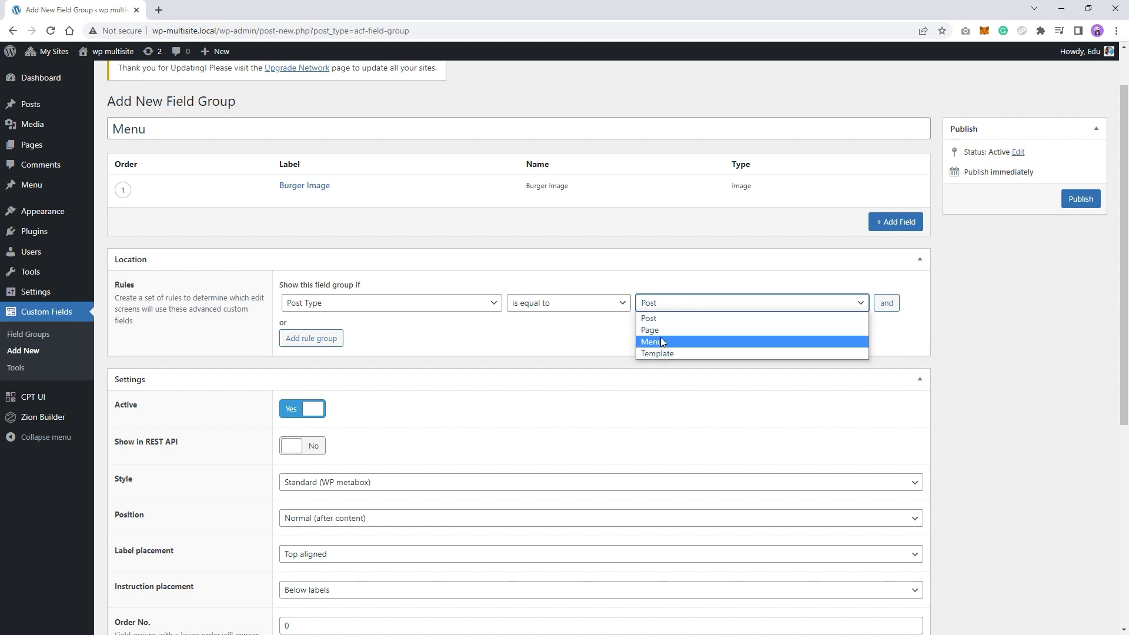
click(678, 346)
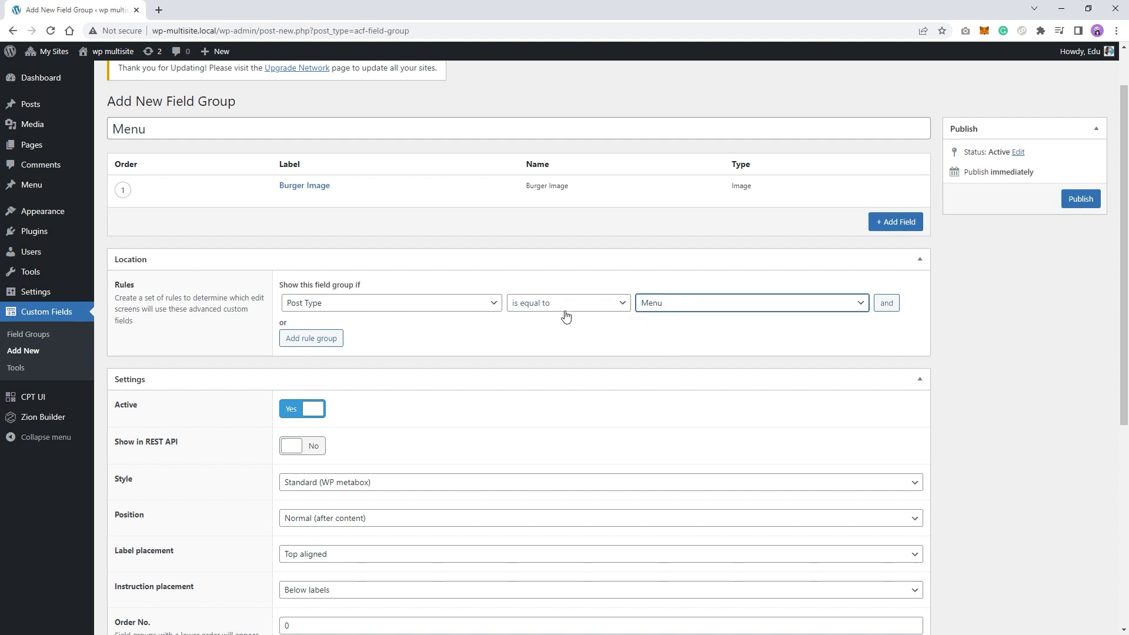
mouse_move(31, 185)
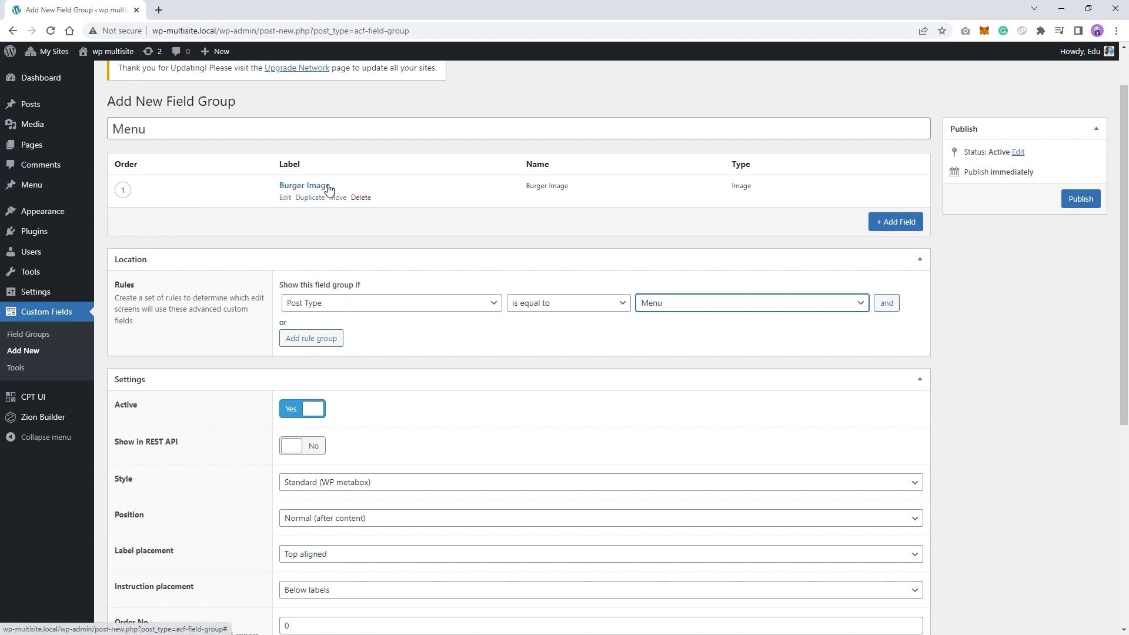
click(1085, 198)
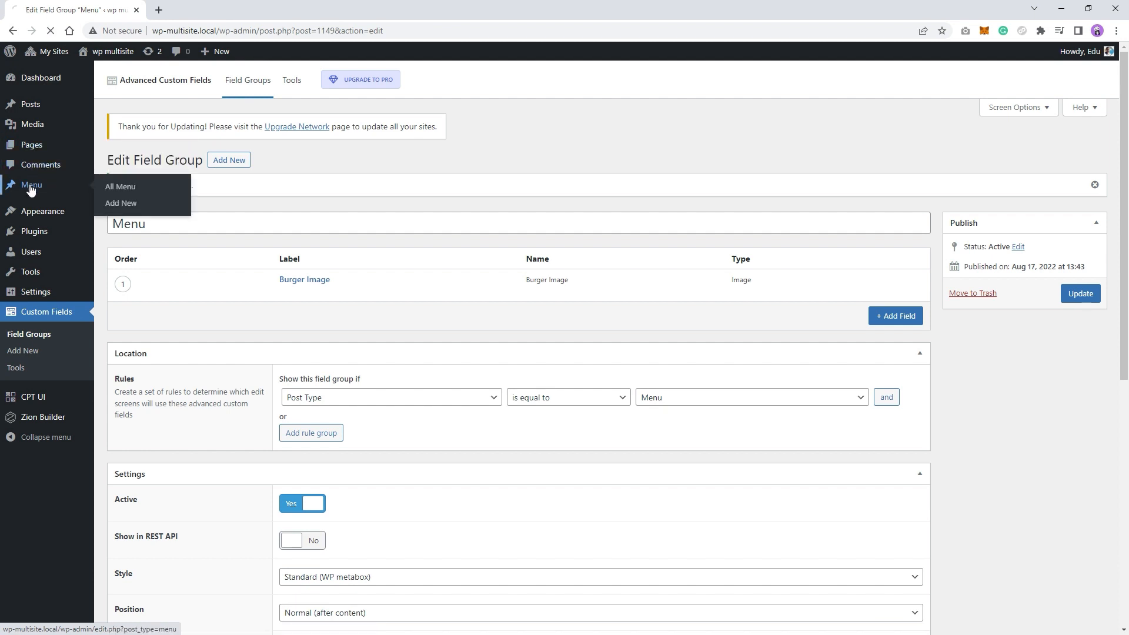
Assign burgr_image_04.jpg from the media library as the Burger Image of the Burger 1 entry and update the entry.
click(30, 188)
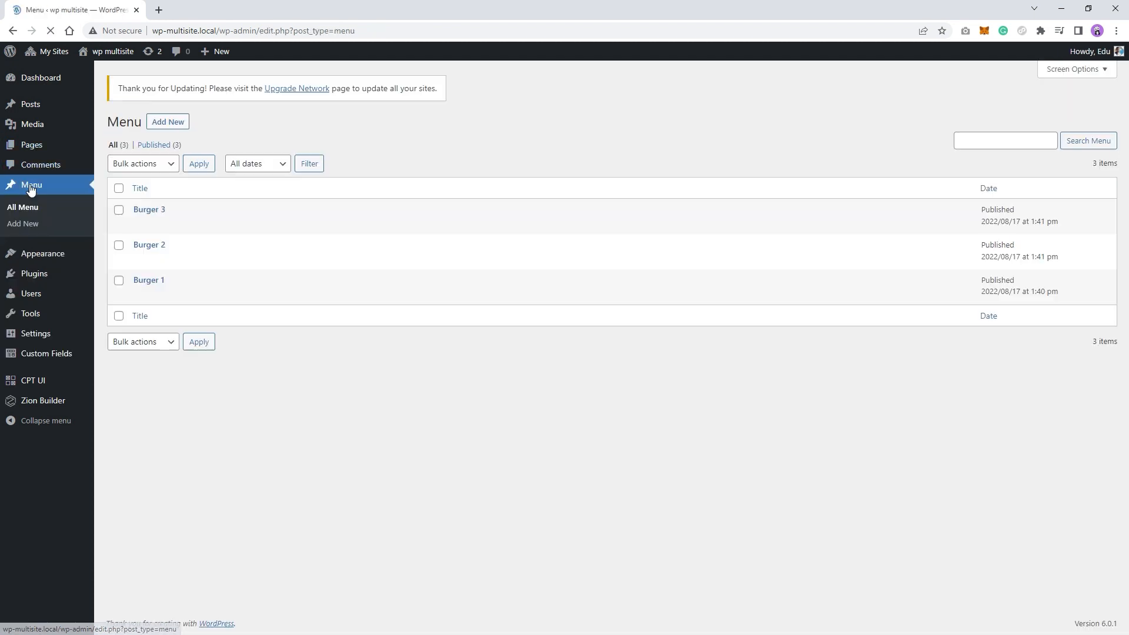
click(155, 285)
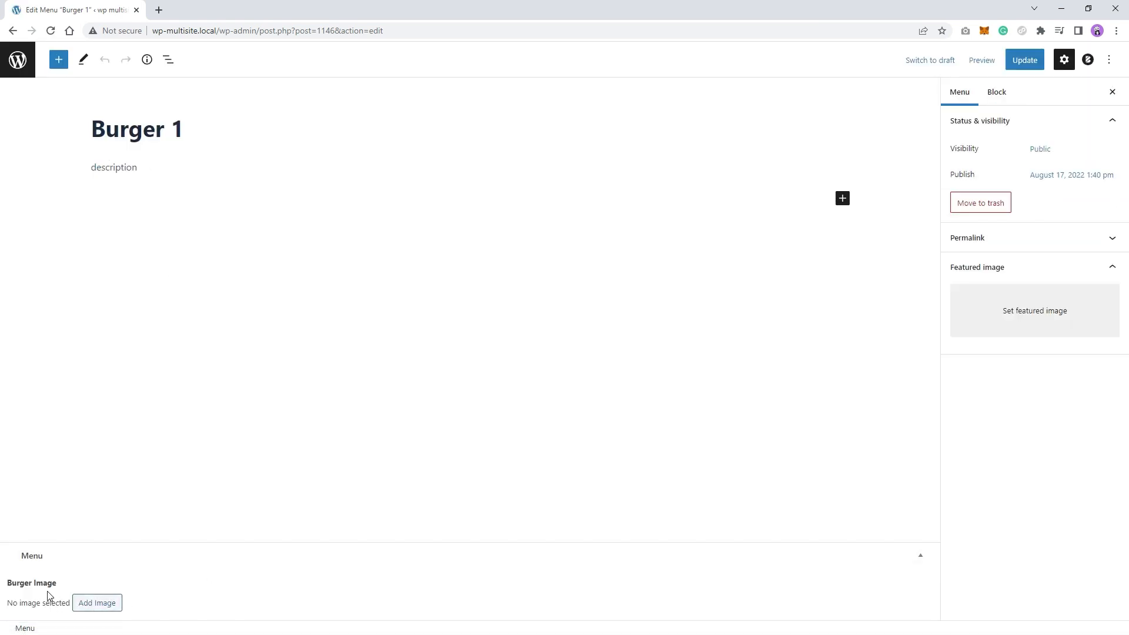
drag(58, 557, 93, 594)
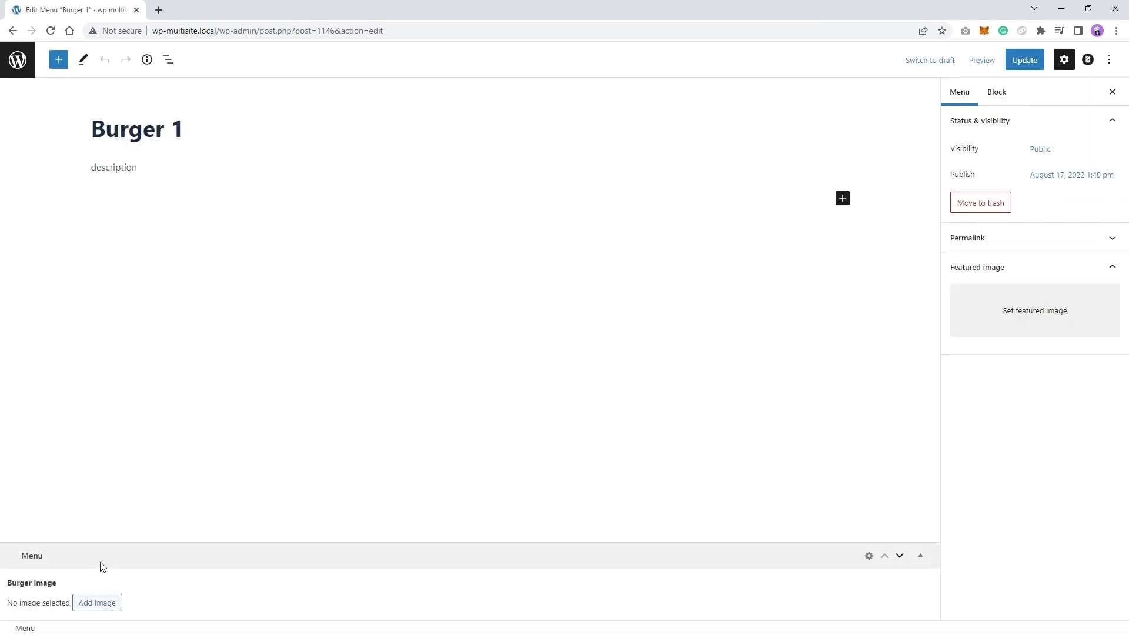
click(97, 604)
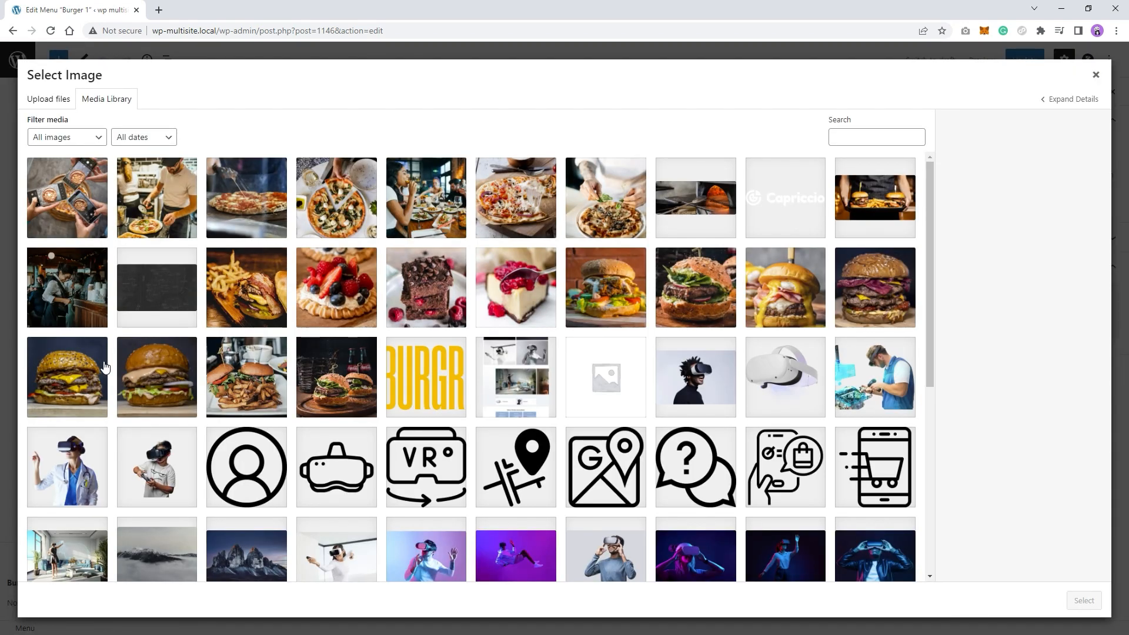
click(105, 368)
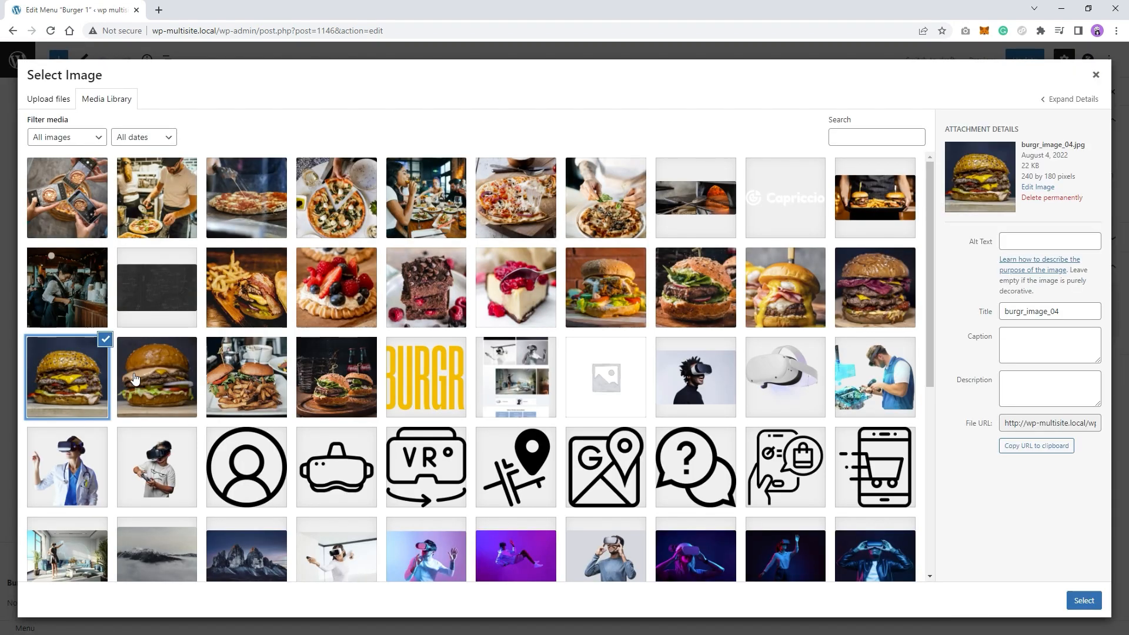
click(1085, 601)
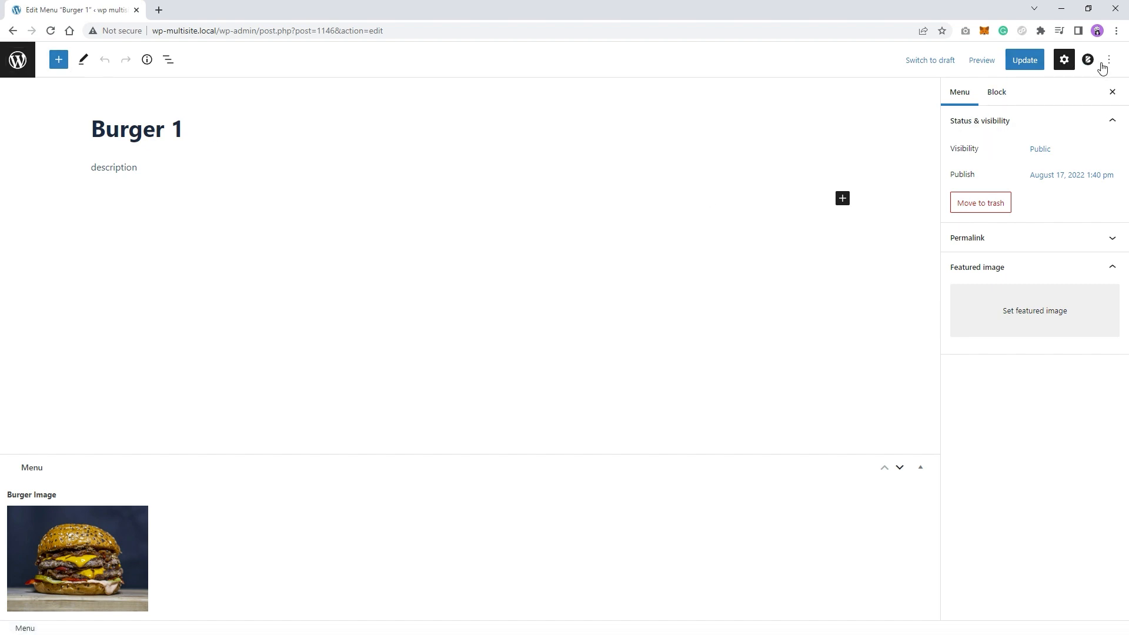
click(1023, 61)
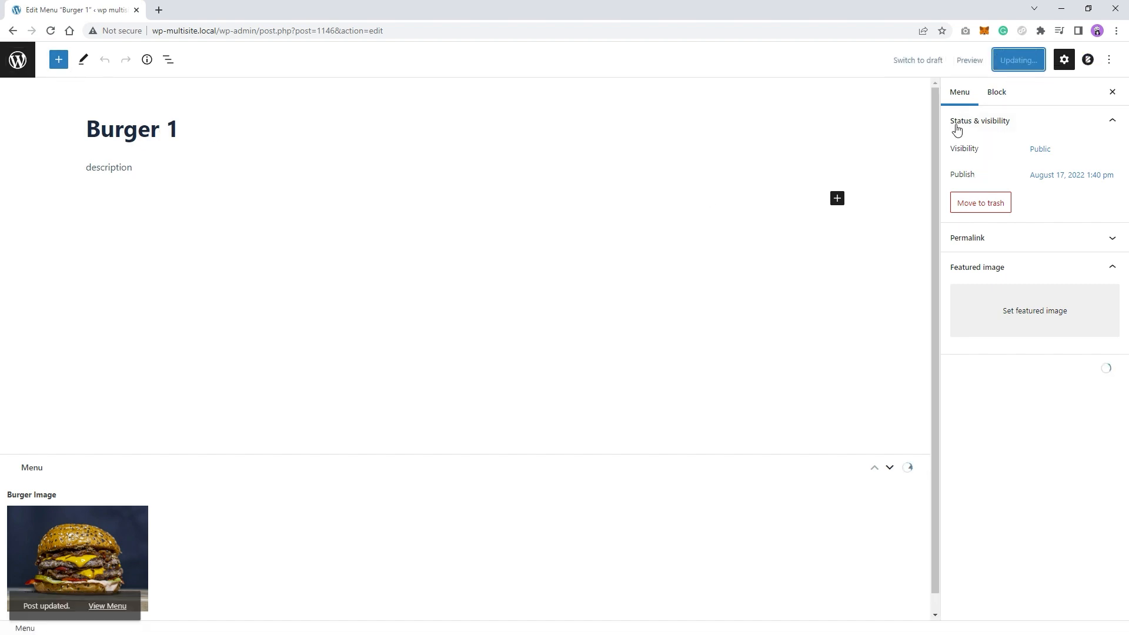
click(17, 59)
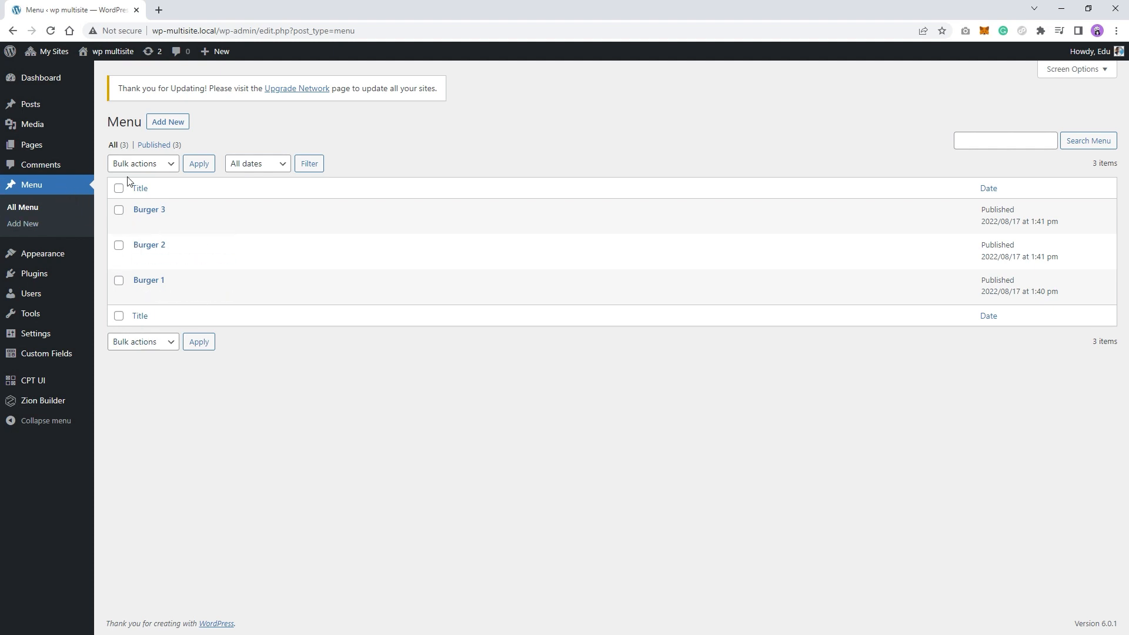
Start a new page and title it "Homepage".
click(37, 147)
click(167, 124)
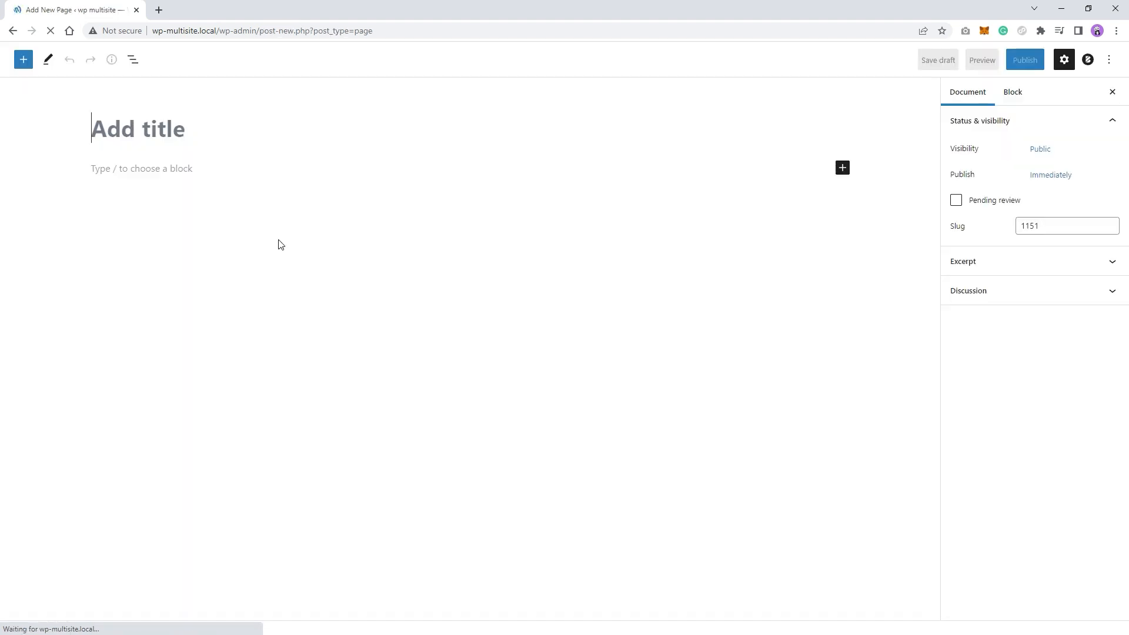
text(Homepage)
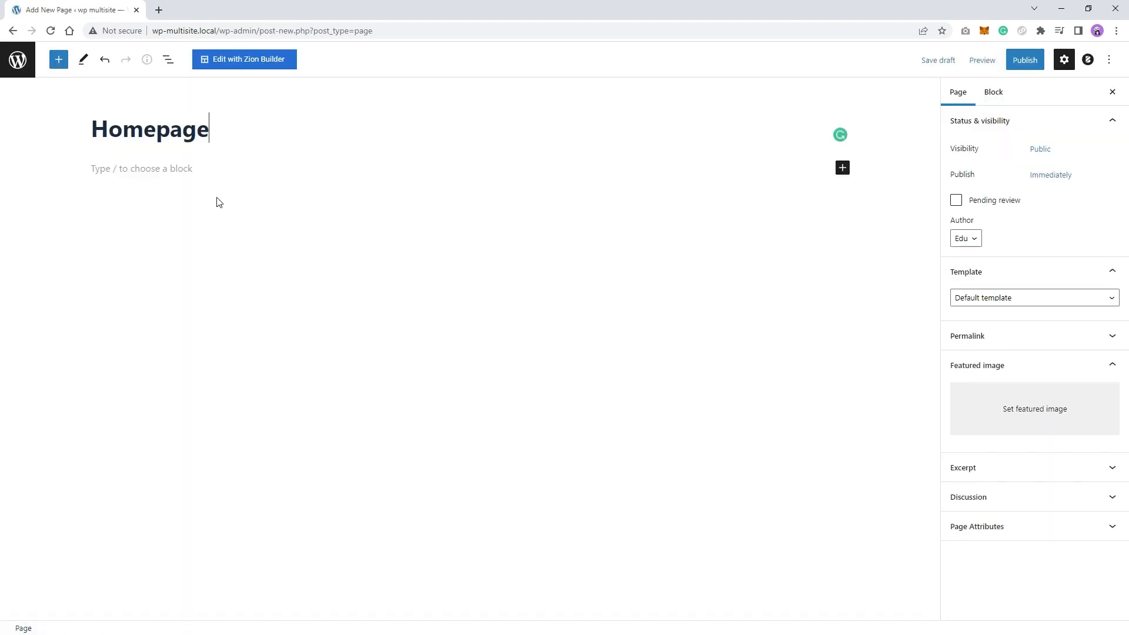
Enable Zion Builder for the Homepage page and open the page in its editor.
key(Return)
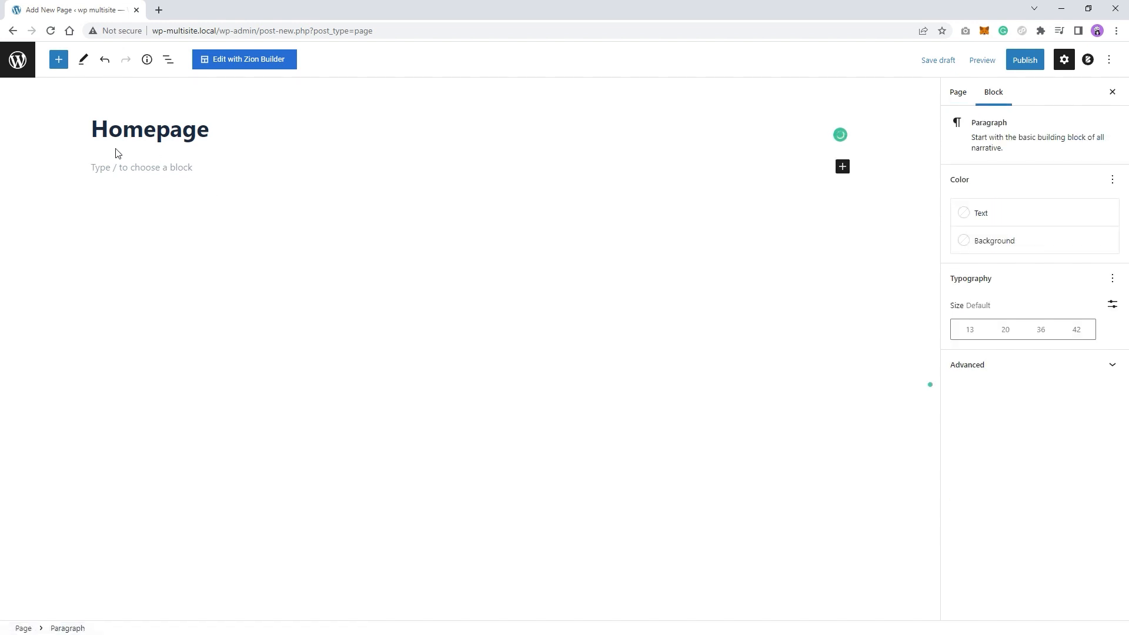
click(236, 66)
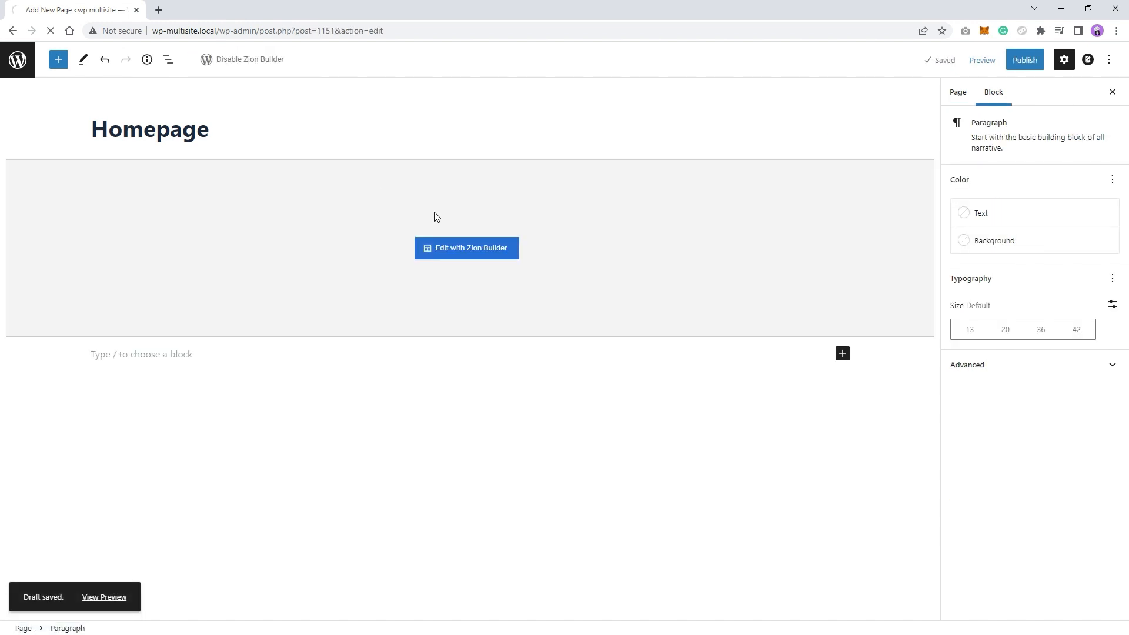
click(434, 255)
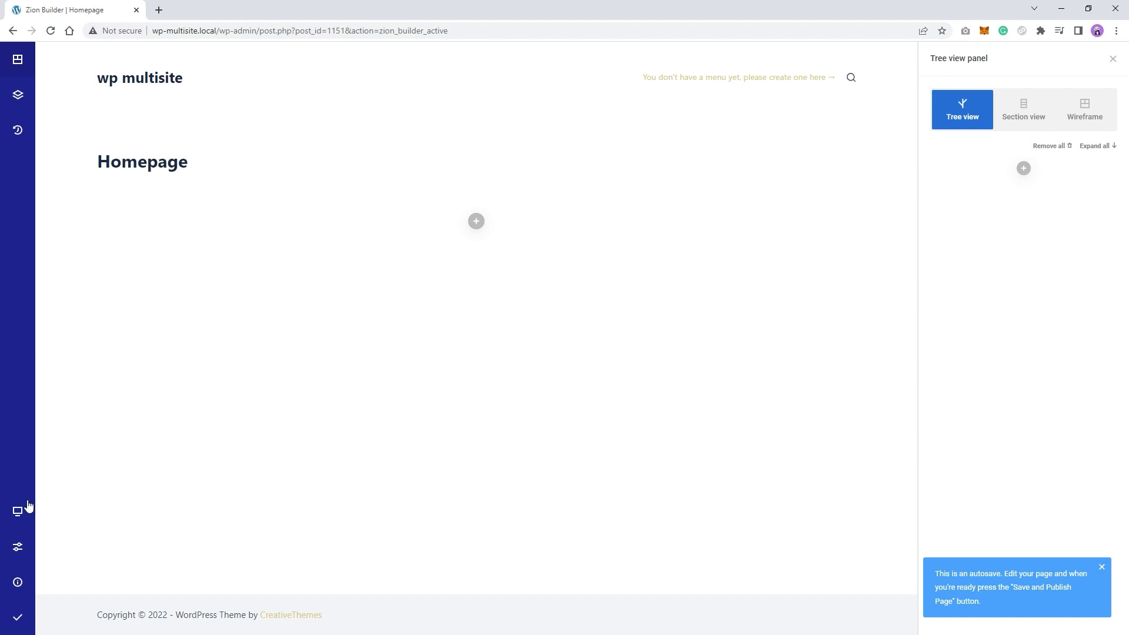
Set the page layout to Zion Builder Blank Canvas and expand the editing preview to the full available width.
click(18, 546)
click(112, 107)
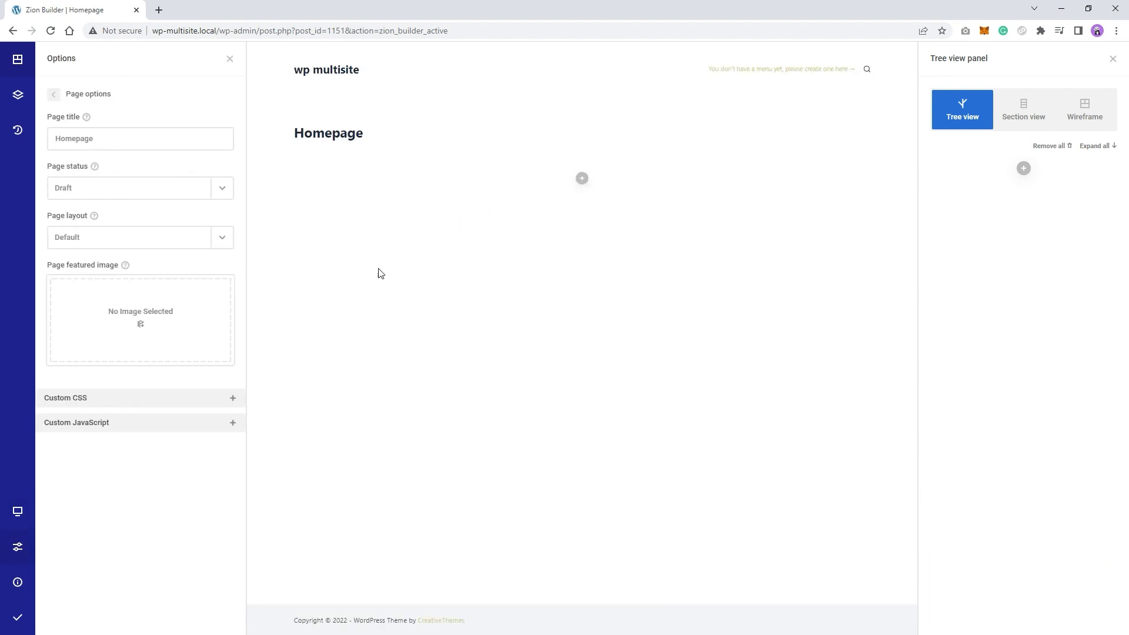
click(159, 241)
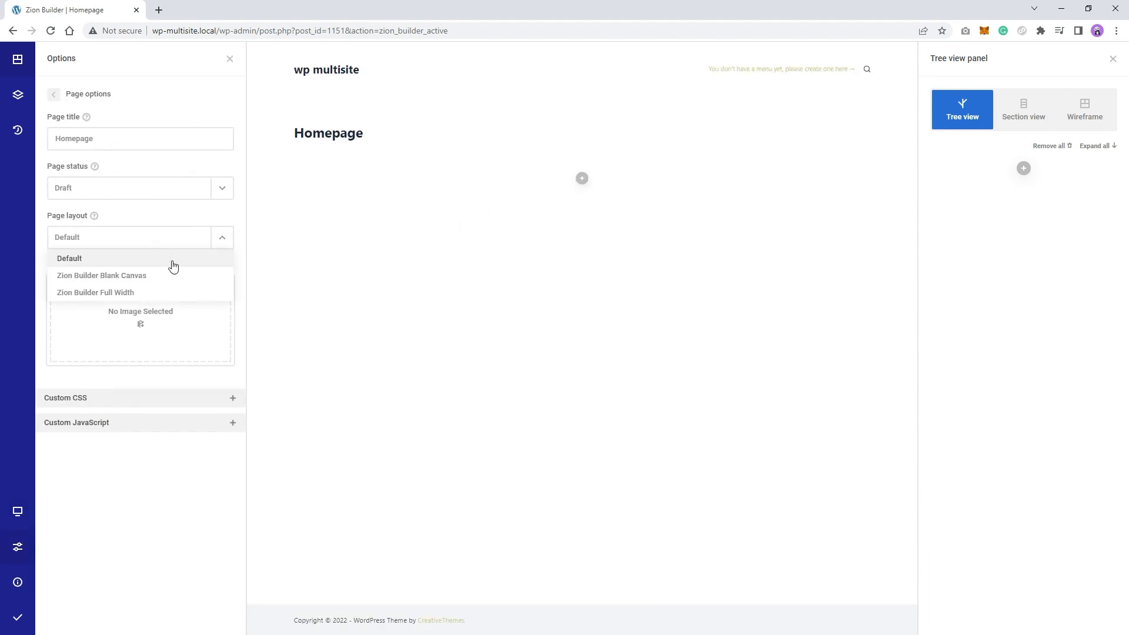
click(126, 276)
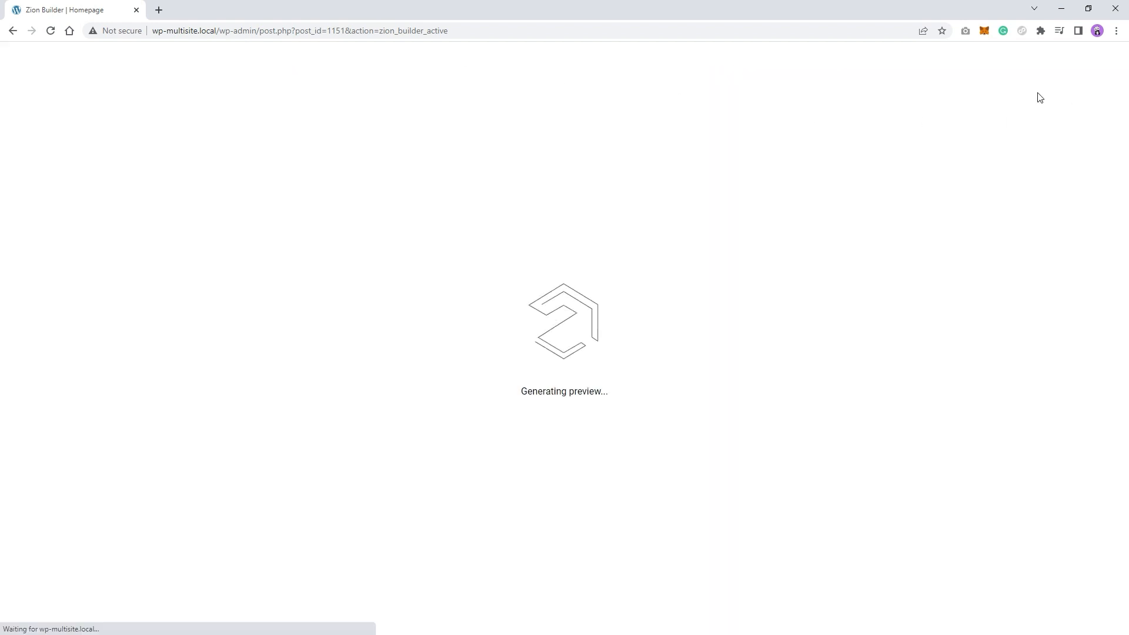
click(1114, 59)
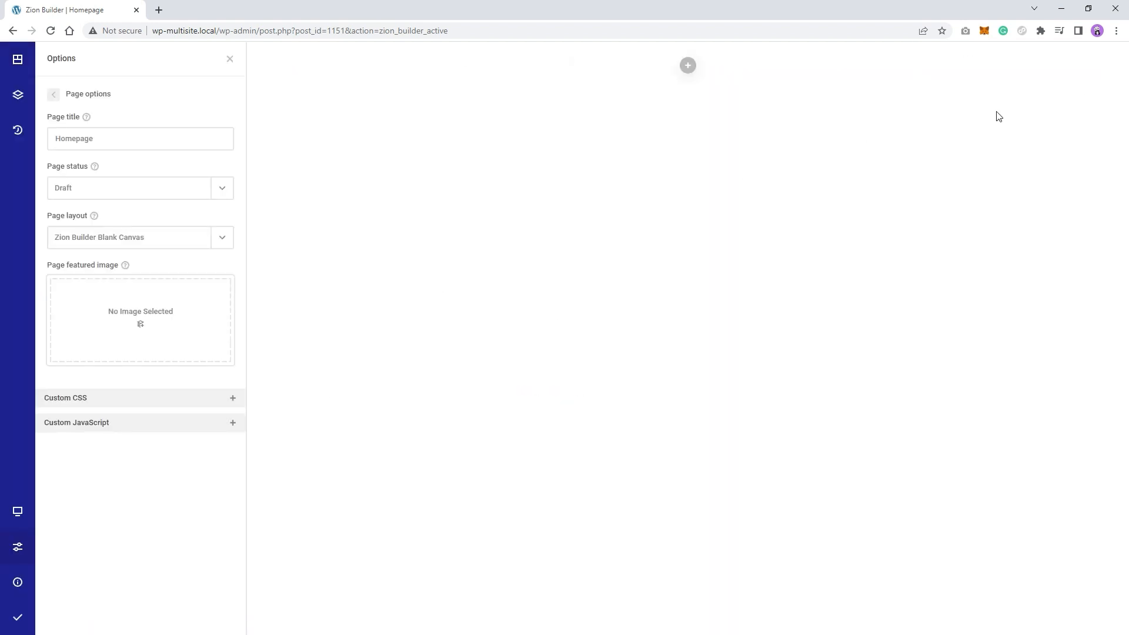
click(230, 60)
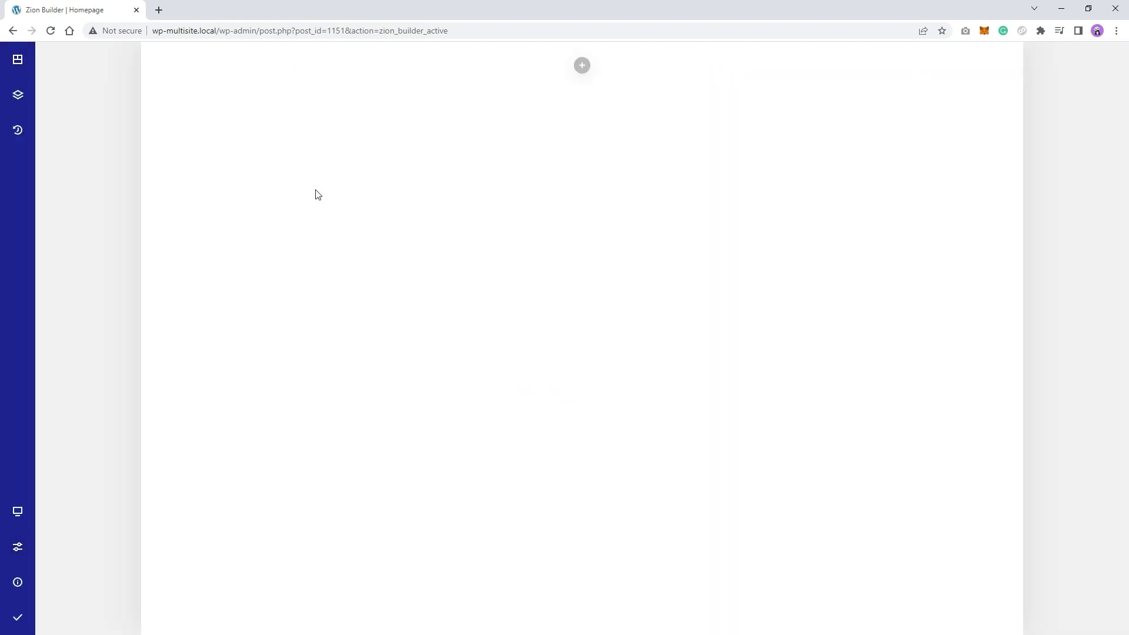
click(18, 511)
click(70, 534)
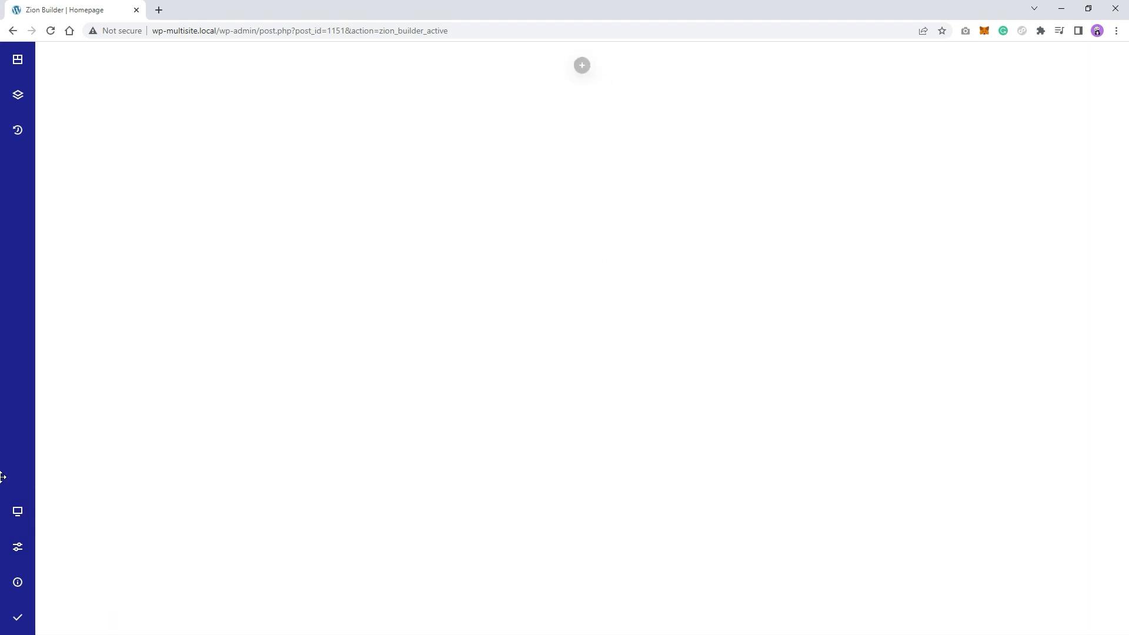
Insert the "Burgr - The Menu" template from the Zion Builder library and look through its sections.
click(18, 95)
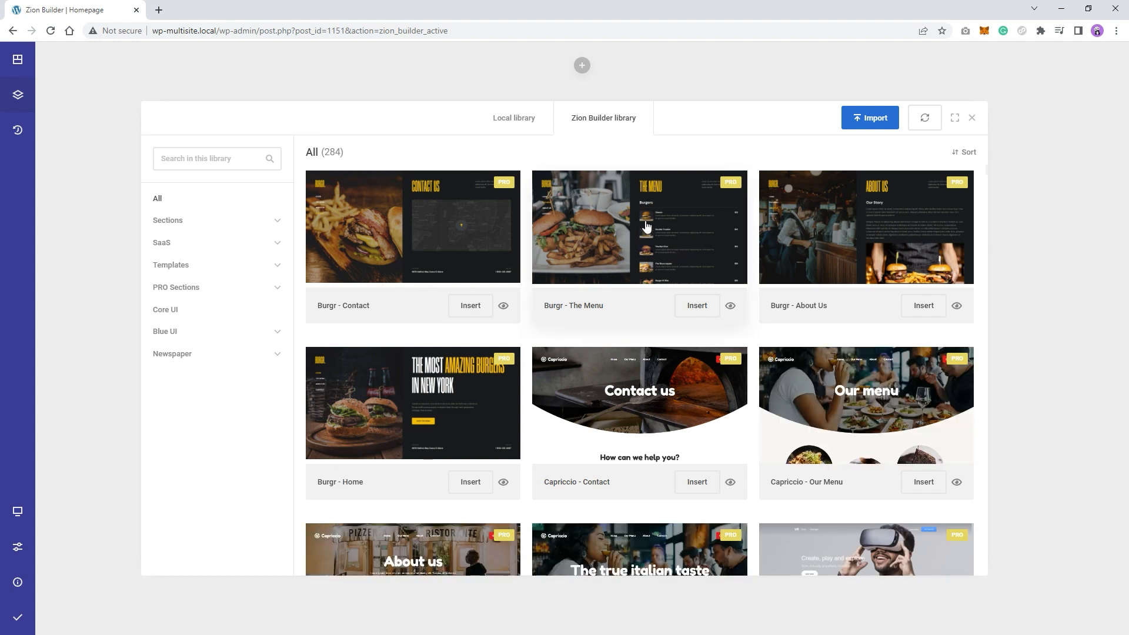
click(697, 310)
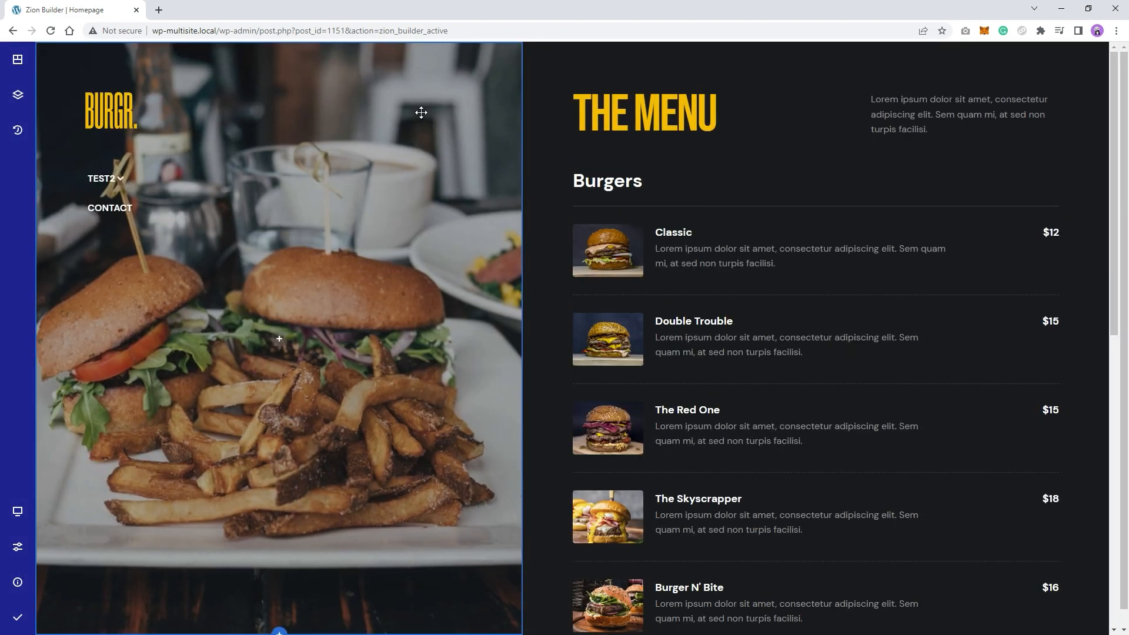
scroll(672, 286, down, 4)
scroll(672, 286, down, 6)
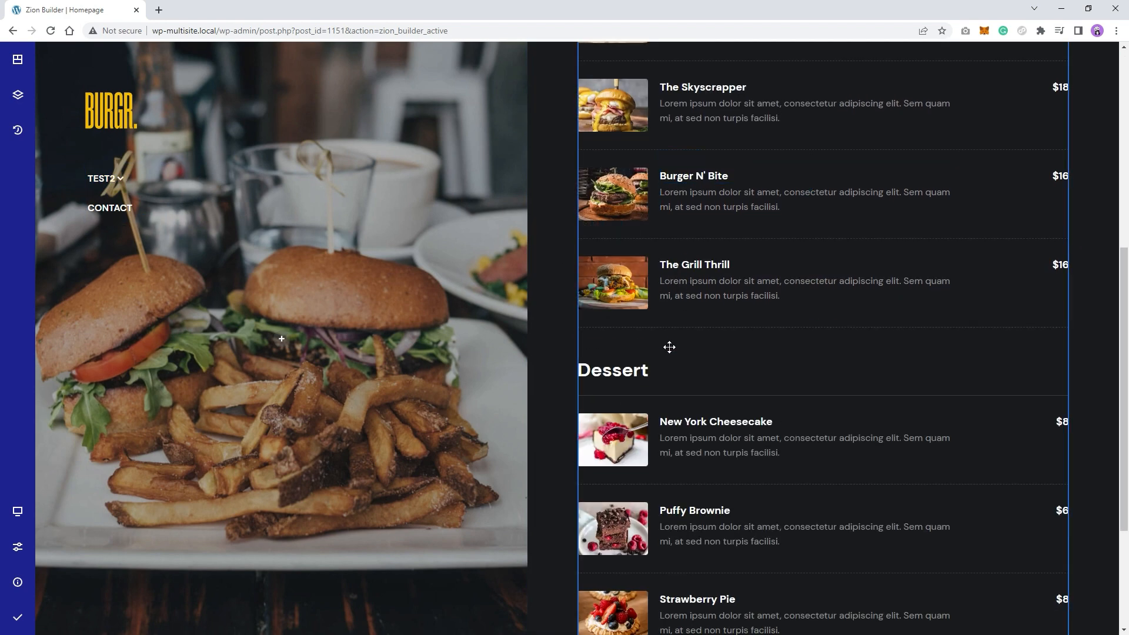
scroll(674, 330, up, 12)
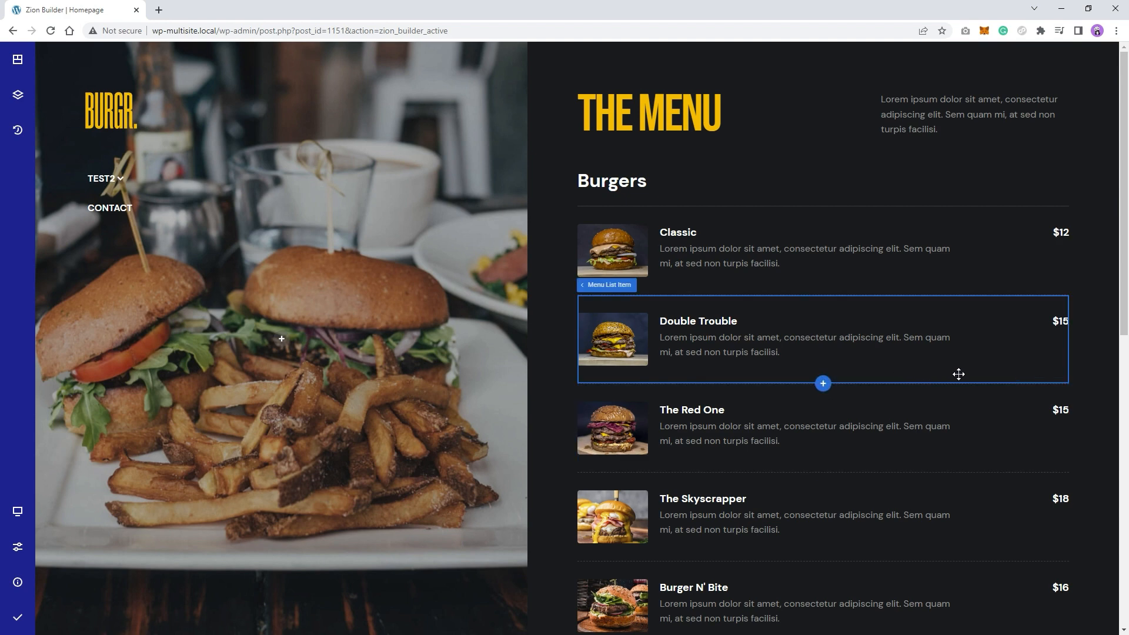
scroll(823, 382, down, 10)
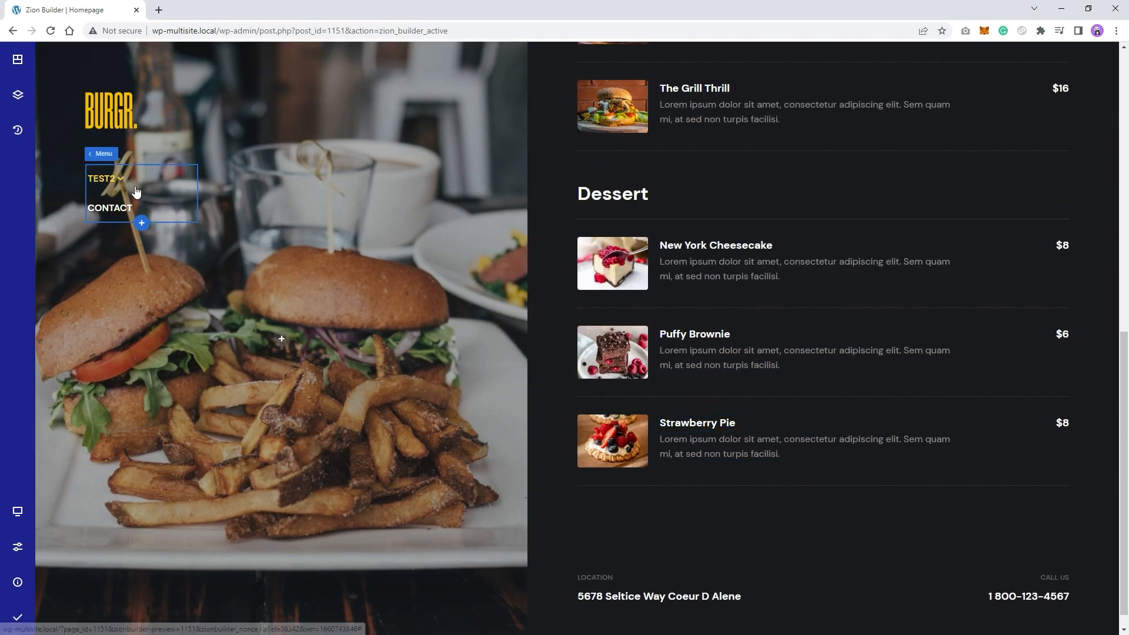
Delete the Footer element with the location and phone details from the Main container.
click(18, 60)
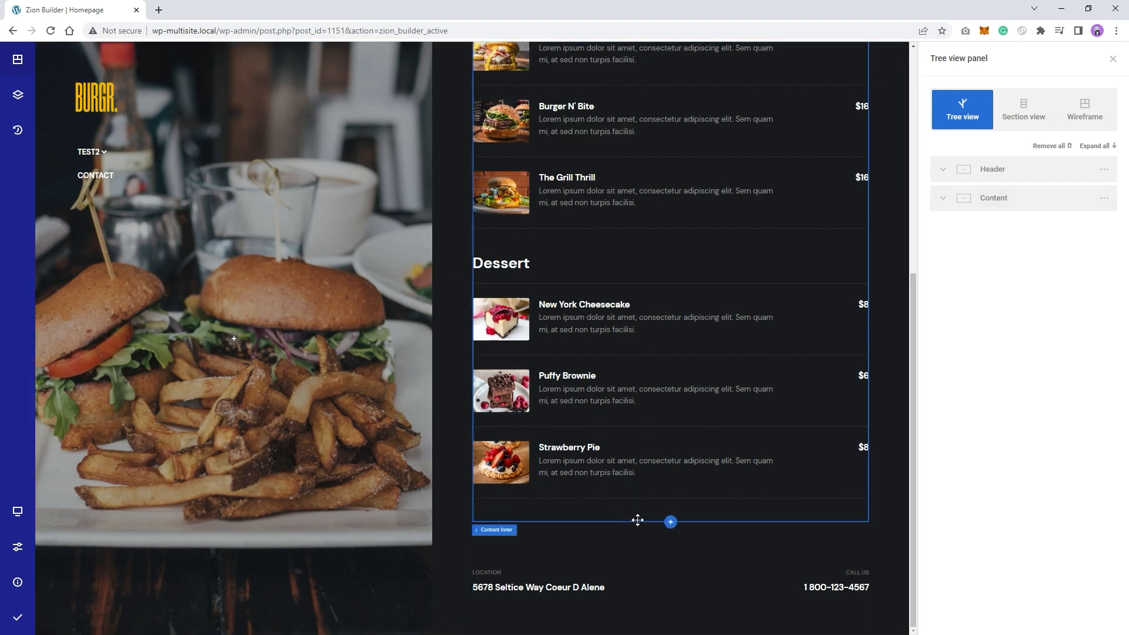
click(751, 540)
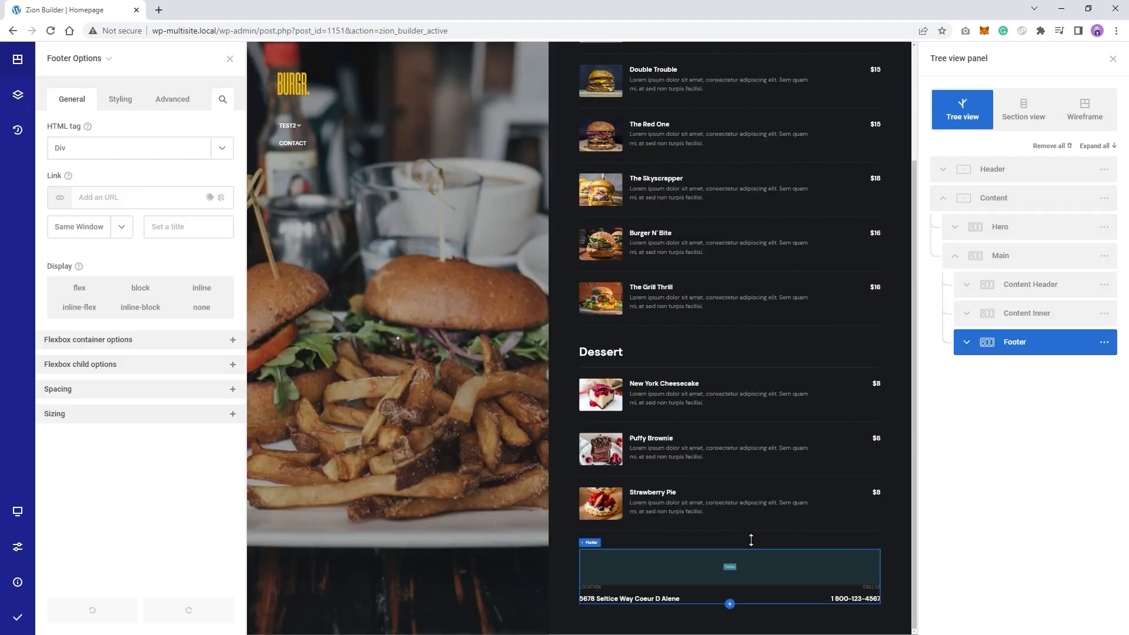
click(956, 258)
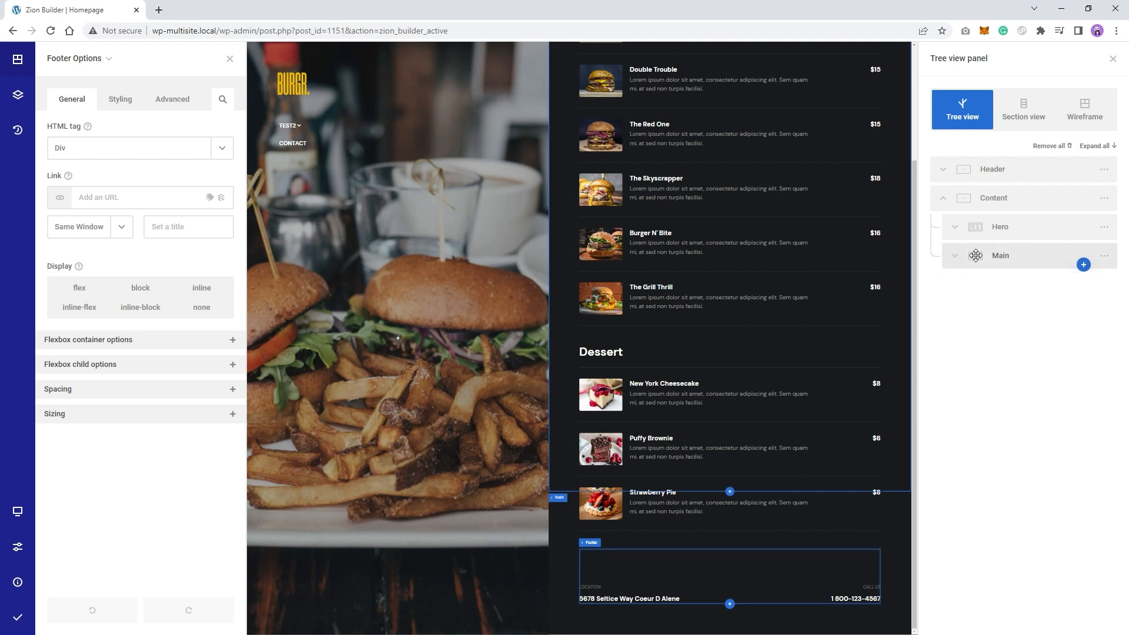
click(1000, 259)
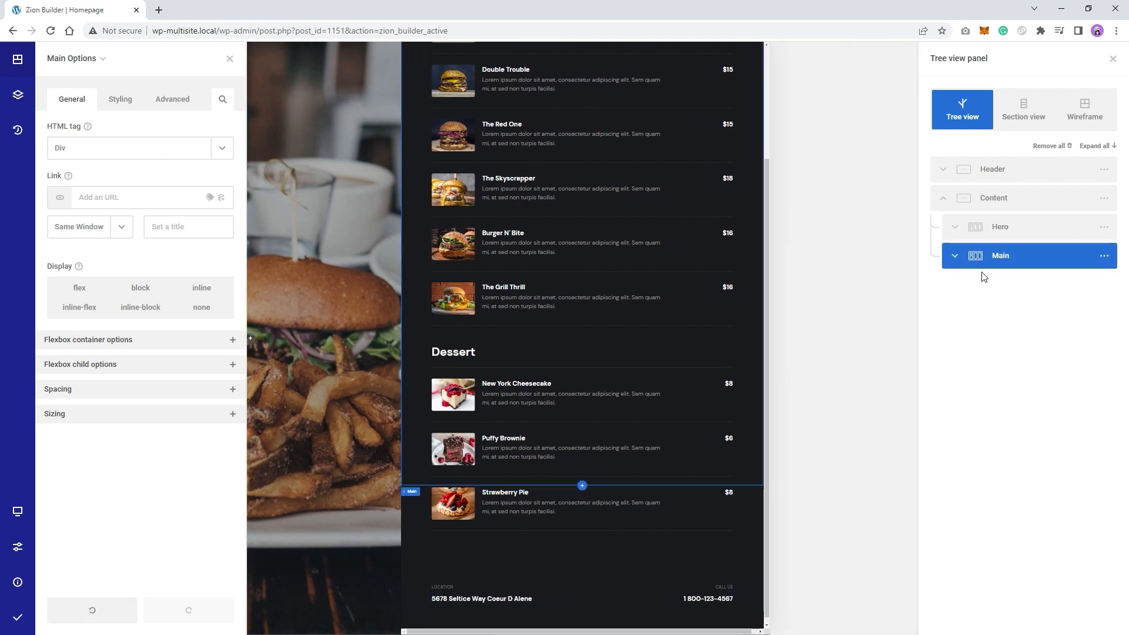
click(955, 256)
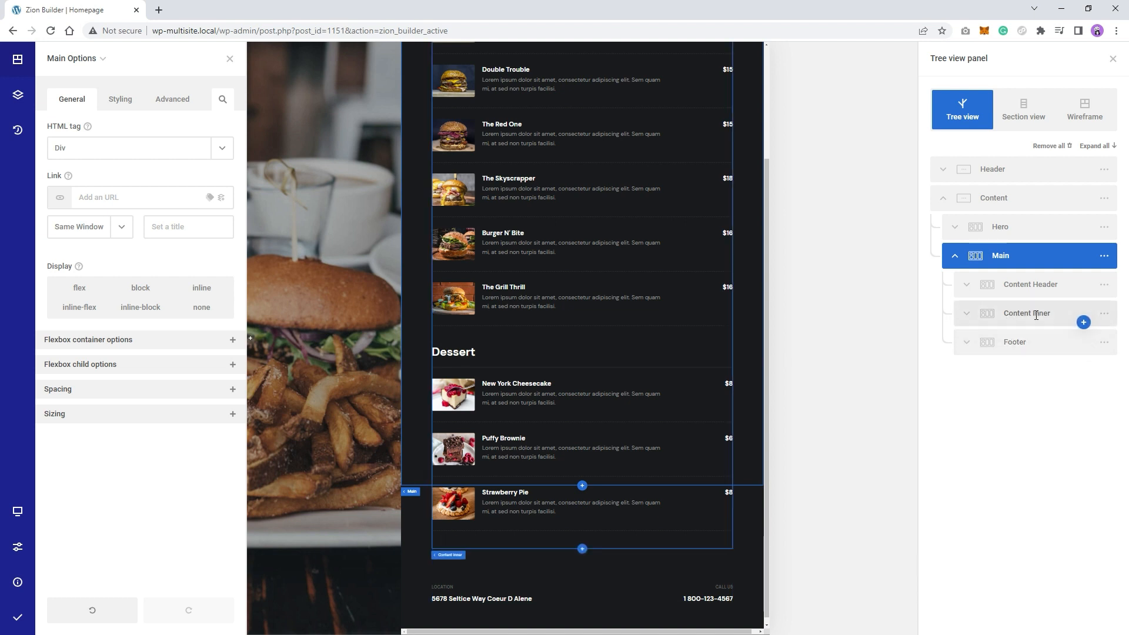
click(1104, 342)
click(1010, 450)
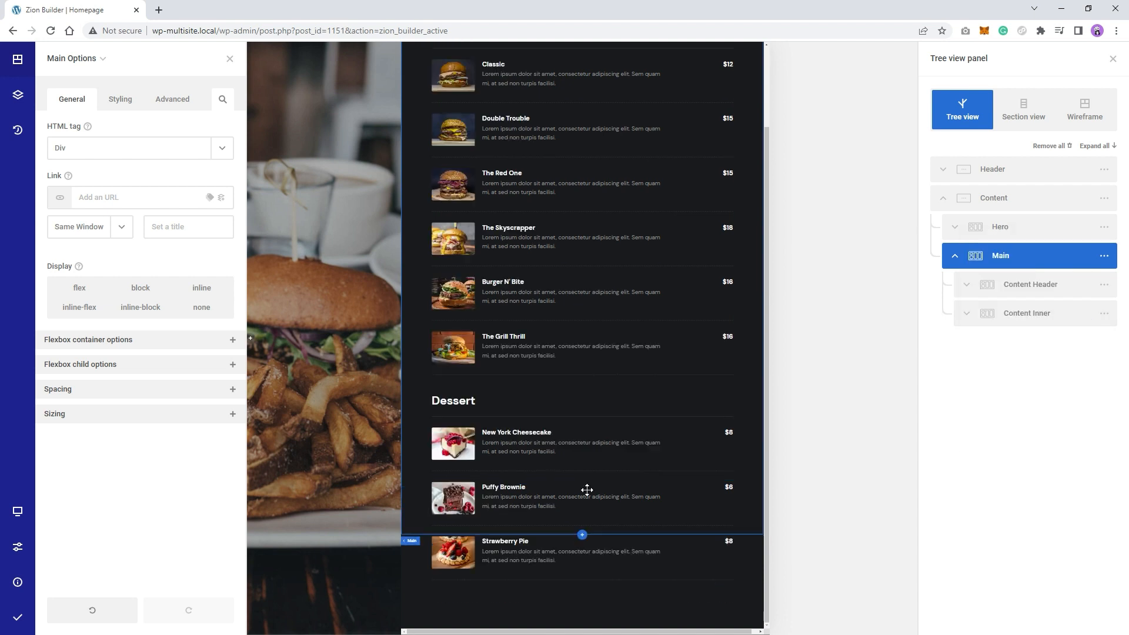
Remove the dessert section from Content Inner by deleting its Menu List Wrapper and the Dessert heading.
click(967, 314)
click(1104, 428)
click(988, 528)
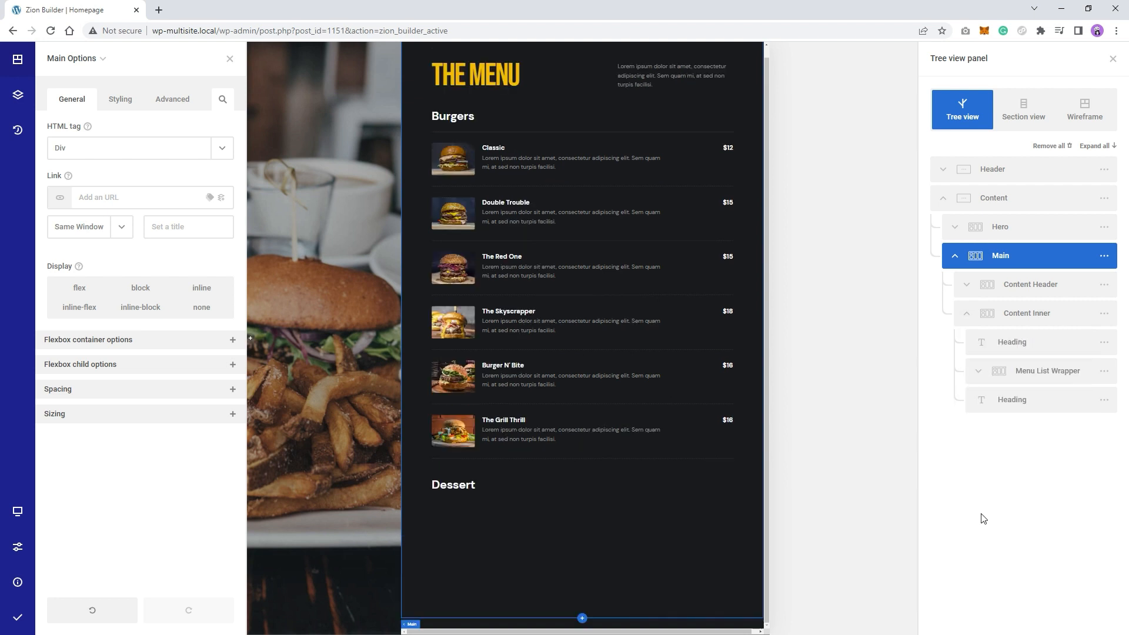
click(1104, 399)
click(988, 505)
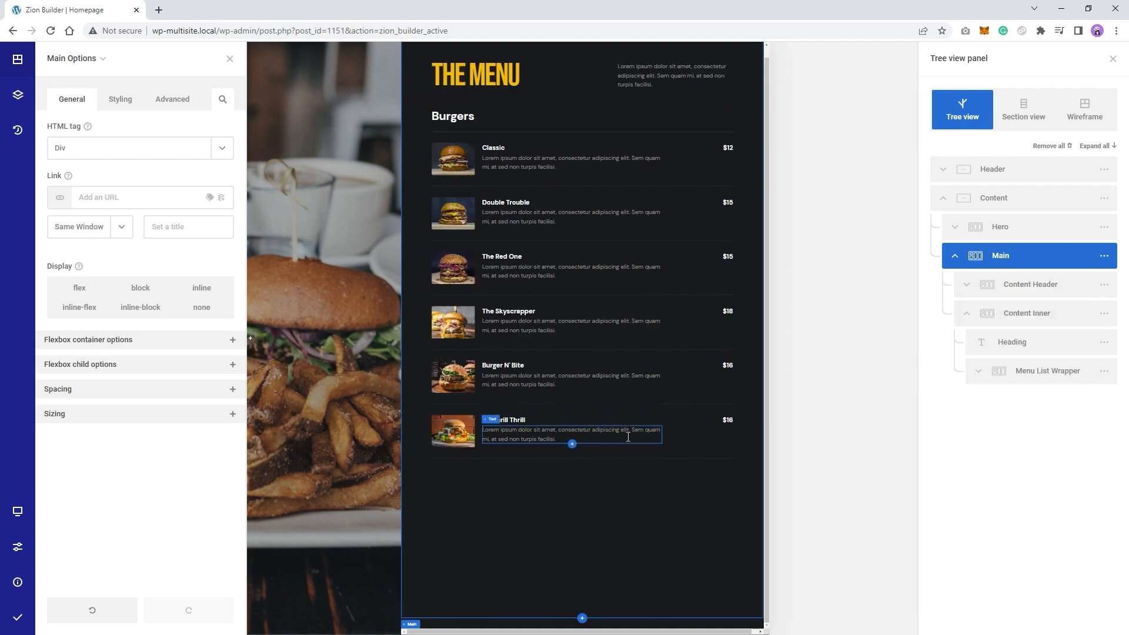
Delete every Menu List Item in the Burgers list except the first one, Classic.
click(978, 370)
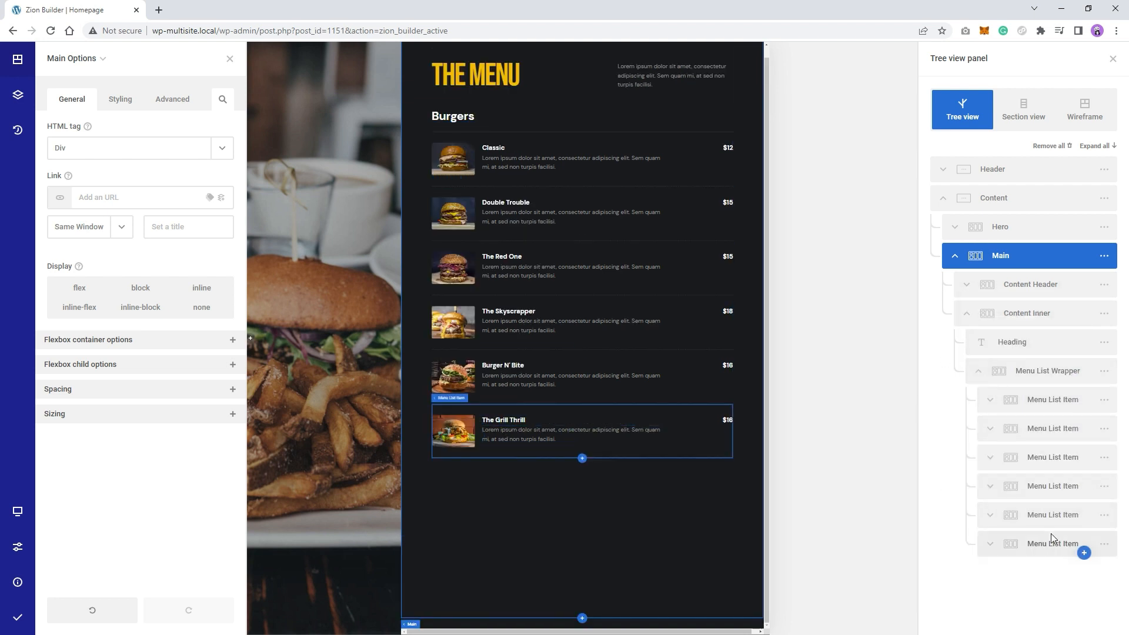
click(1104, 543)
click(1011, 617)
click(1104, 515)
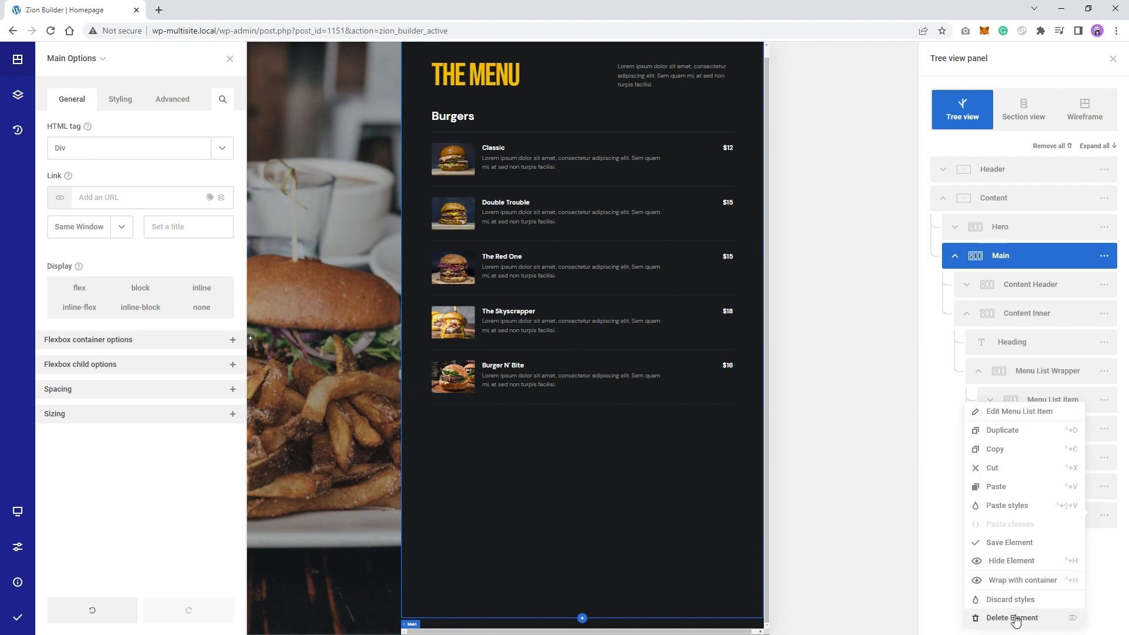
click(1013, 618)
click(1104, 485)
click(1011, 589)
click(1104, 457)
click(1012, 561)
click(1104, 428)
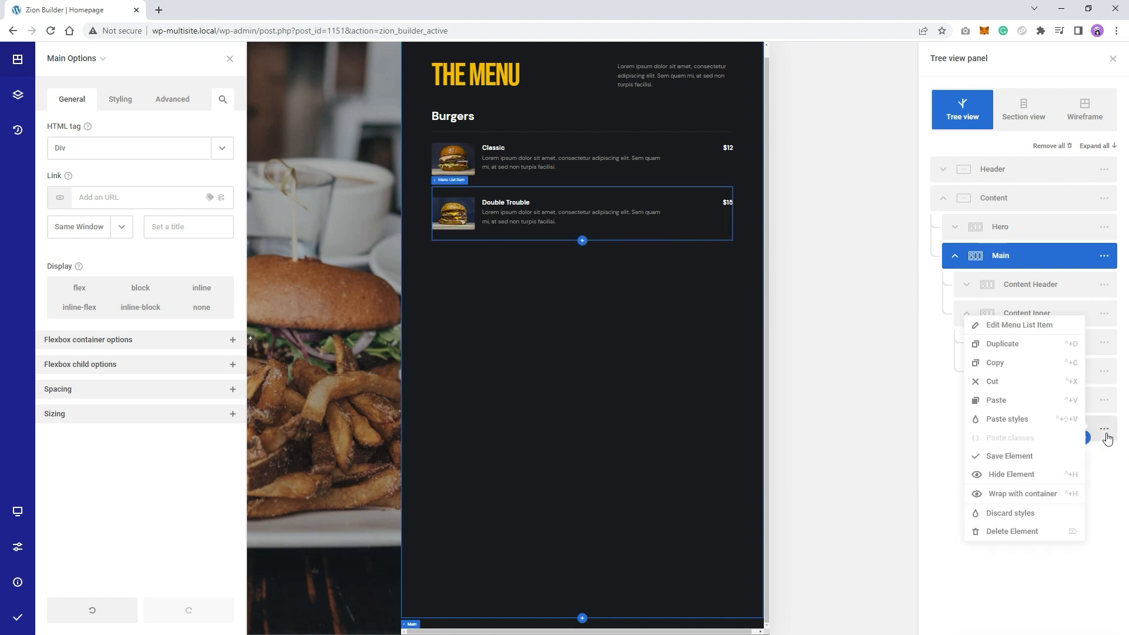
click(1033, 532)
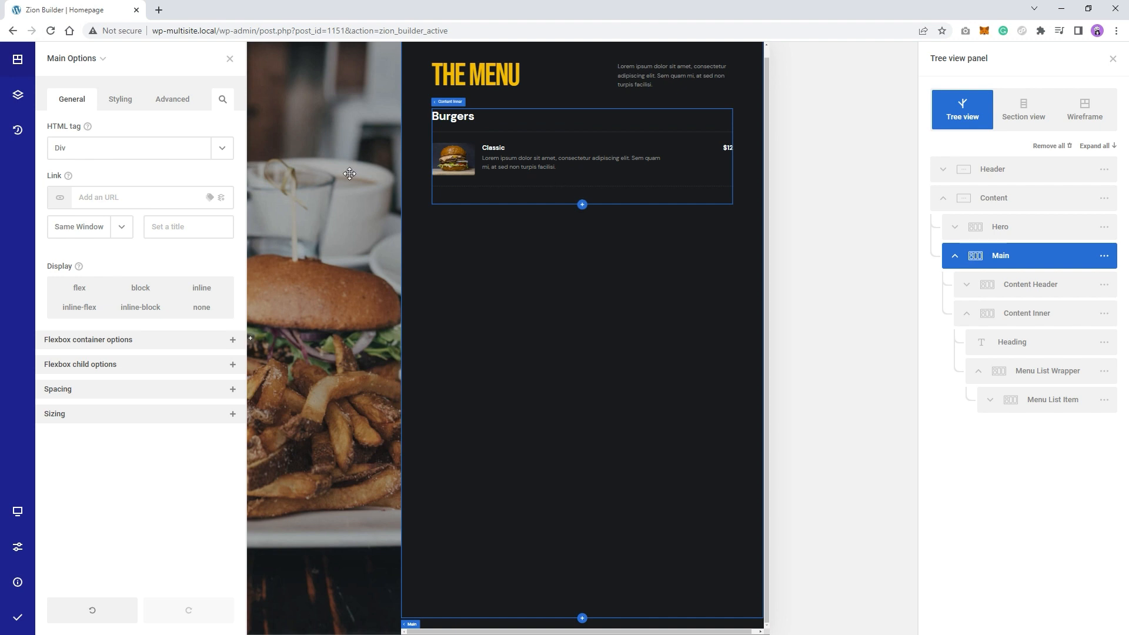
Save and publish the page with the editing panels closed, and open its post preview.
click(1112, 62)
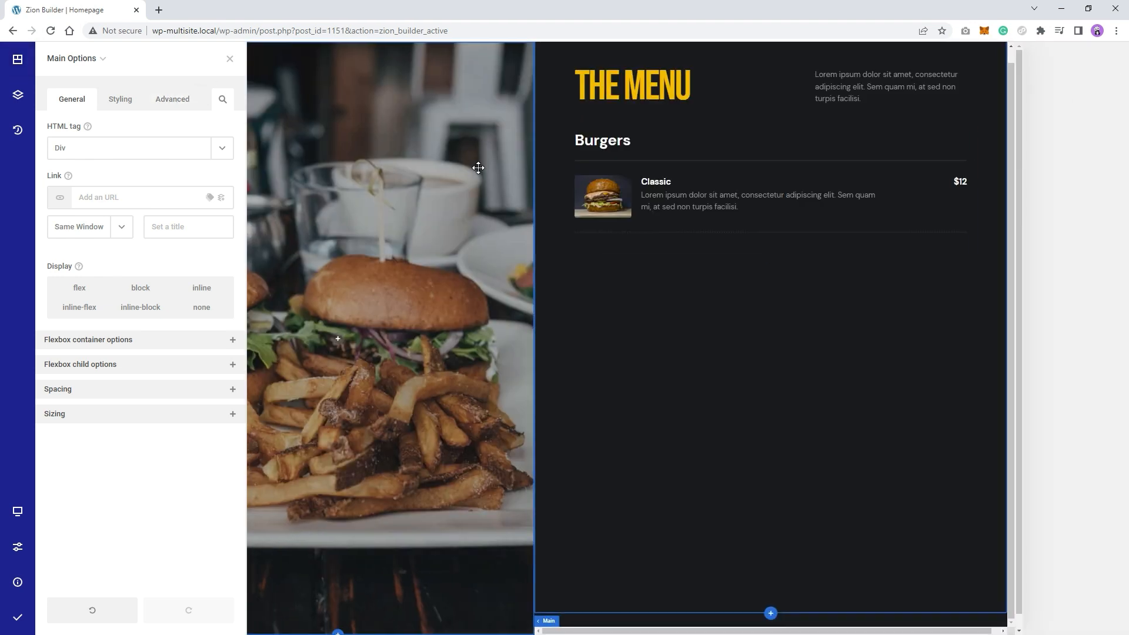
click(230, 61)
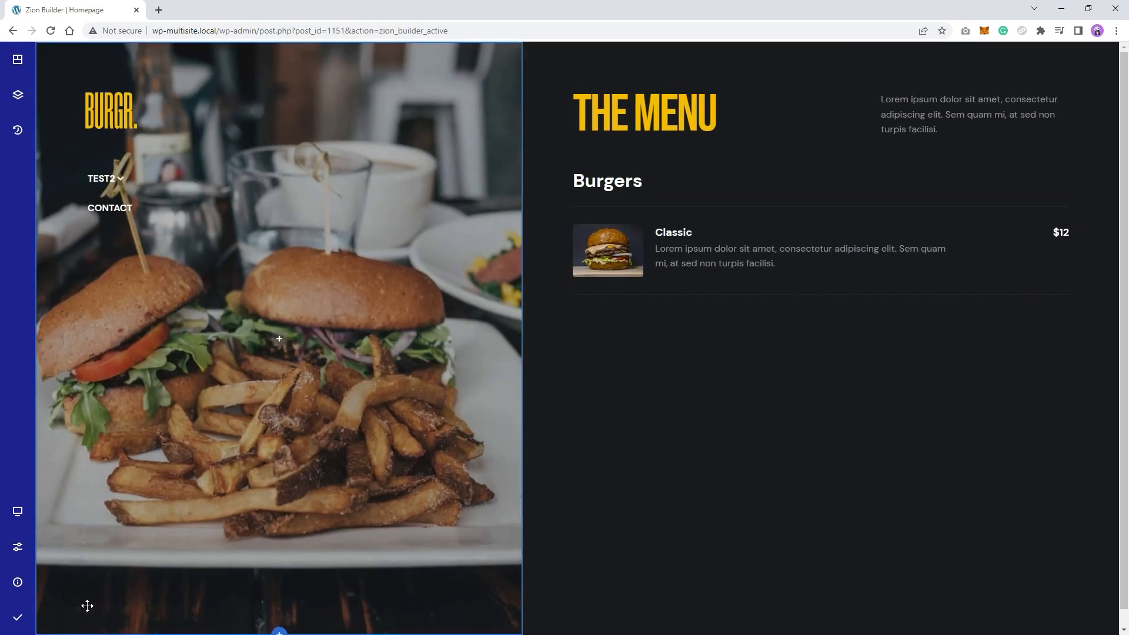
mouse_move(20, 627)
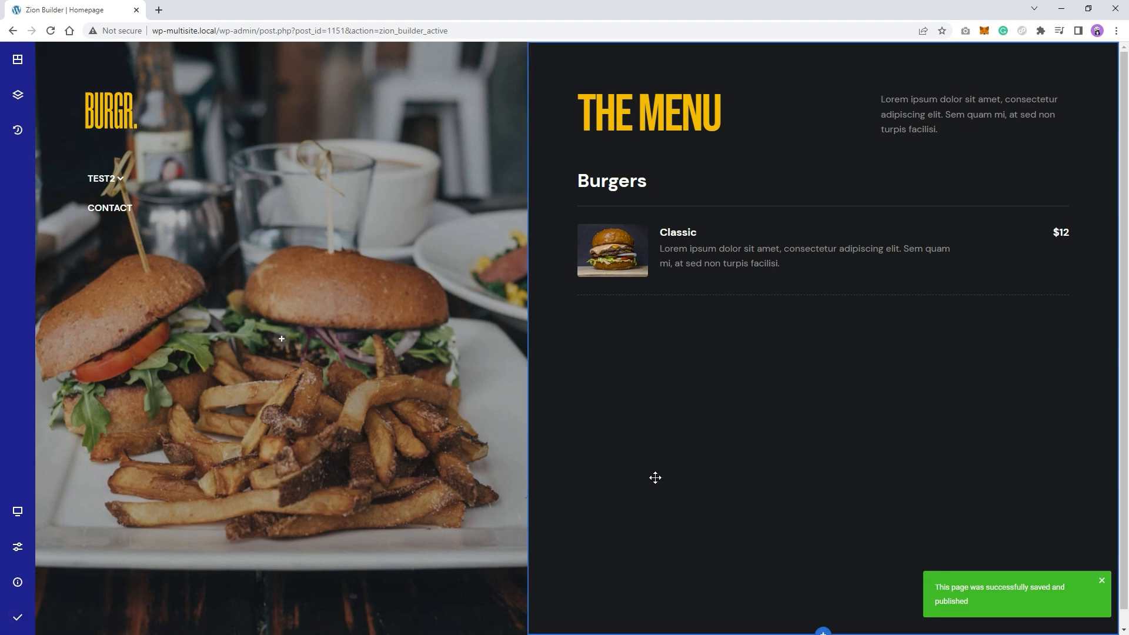
mouse_move(18, 582)
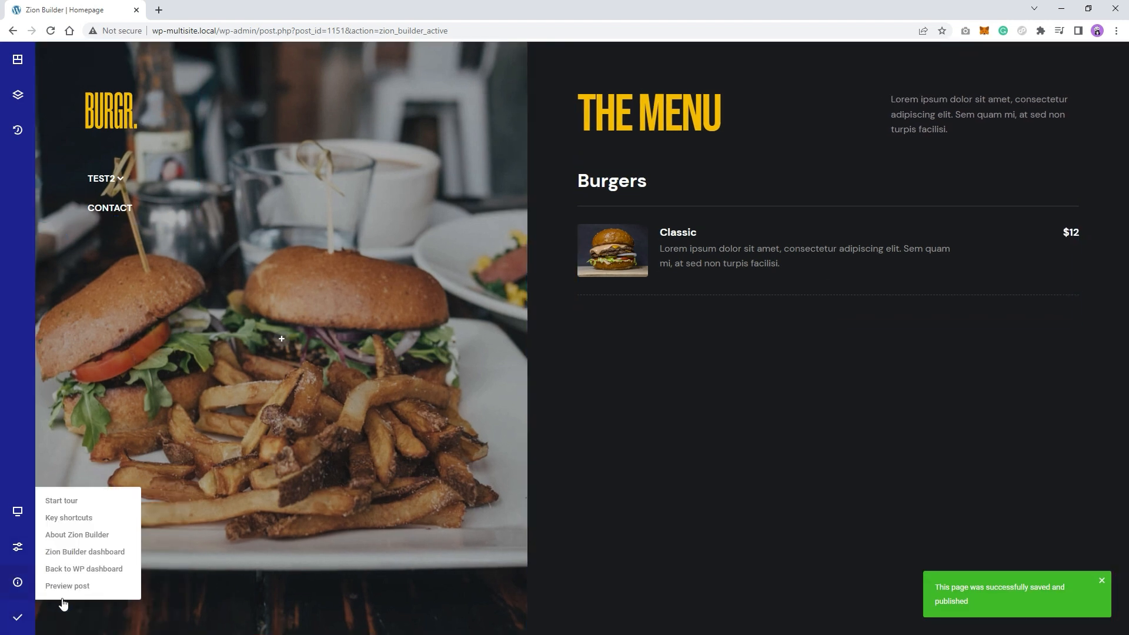
click(64, 589)
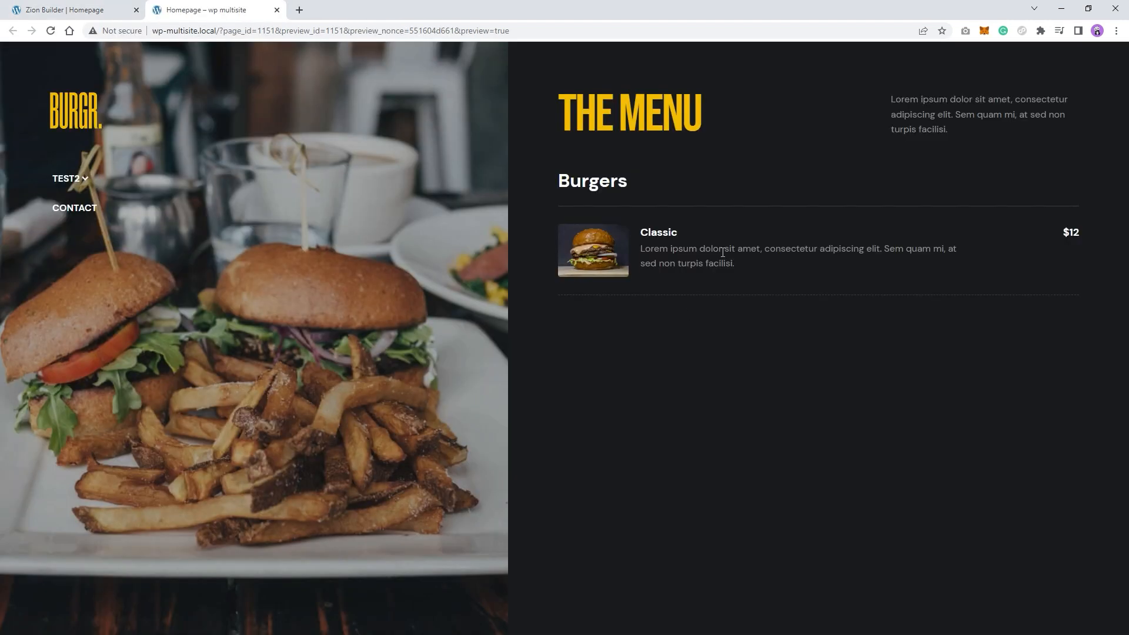
Examine the Burgers heading and the Classic item in the page preview and compare them with the builder version.
drag(647, 338, 818, 317)
click(671, 370)
drag(570, 181, 685, 236)
click(710, 283)
click(65, 10)
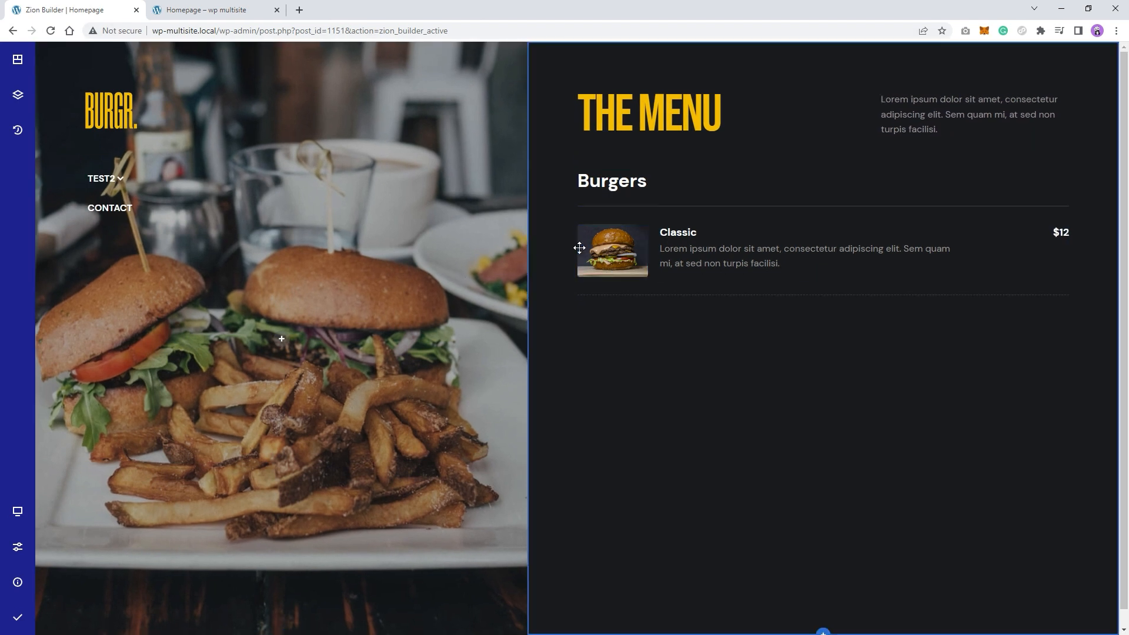
click(182, 8)
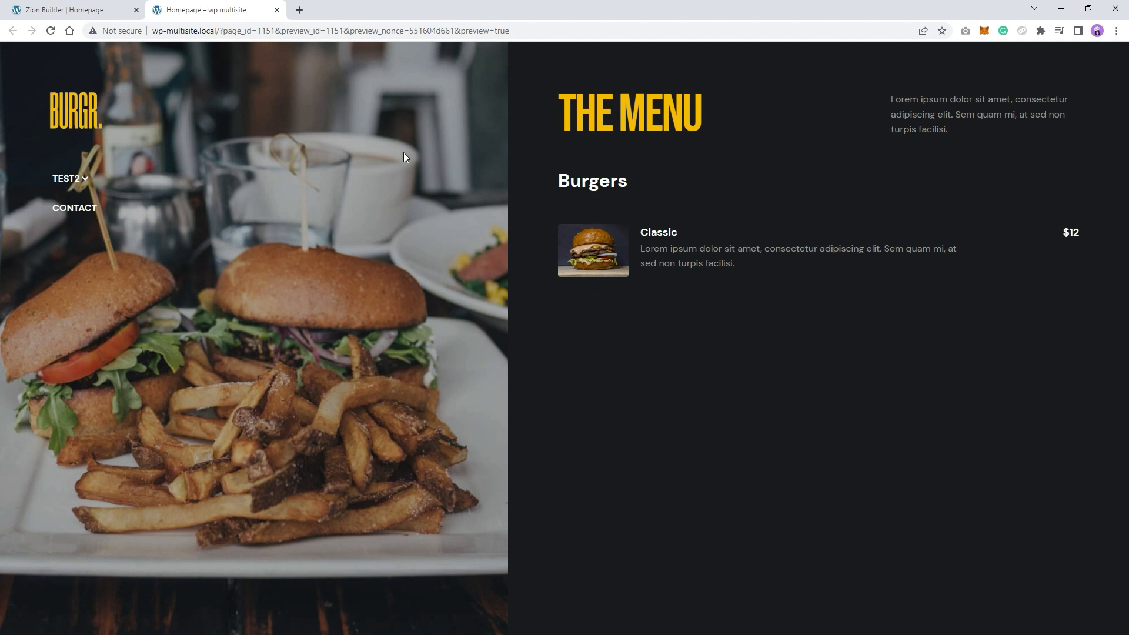
Return to the Zion Builder homepage and enable the repeater provider on the Menu List Wrapper.
click(66, 5)
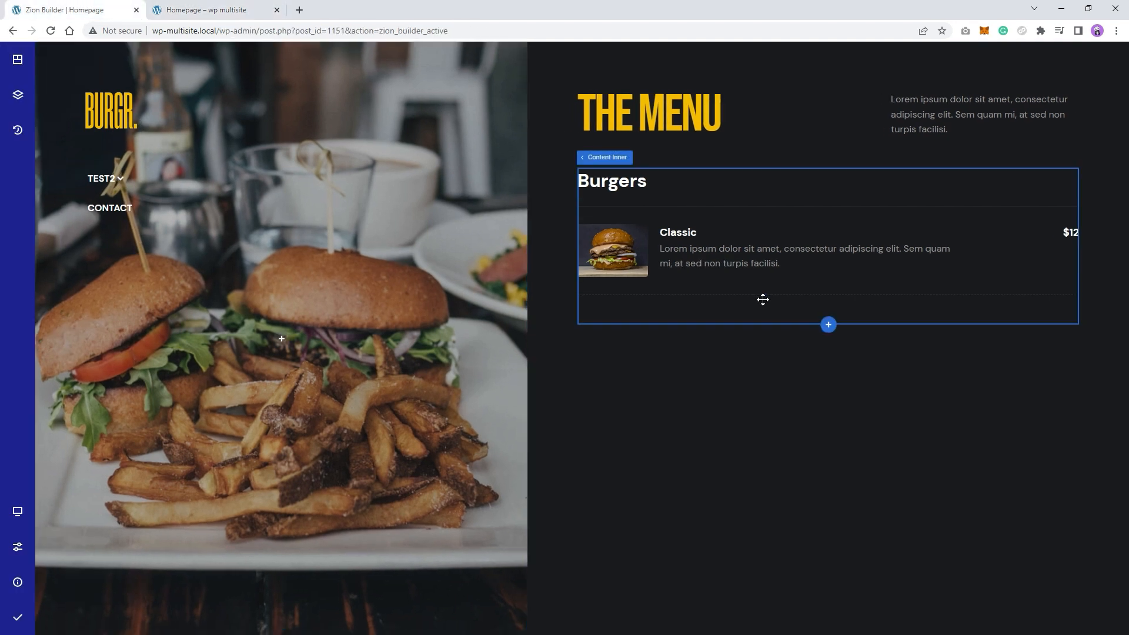
click(826, 211)
click(18, 95)
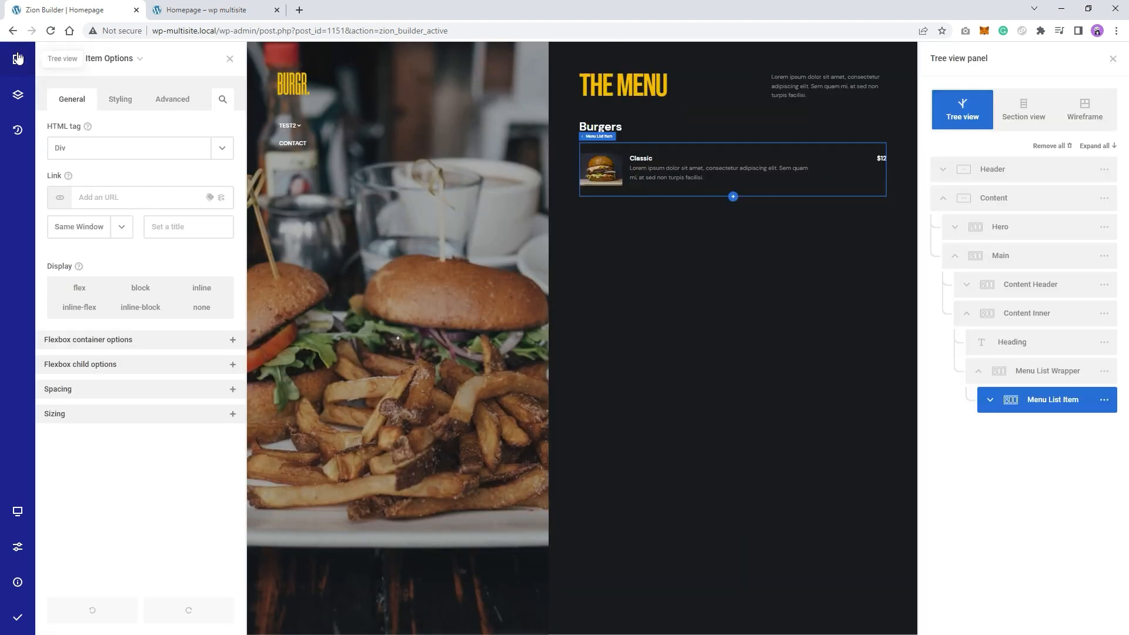
click(1048, 373)
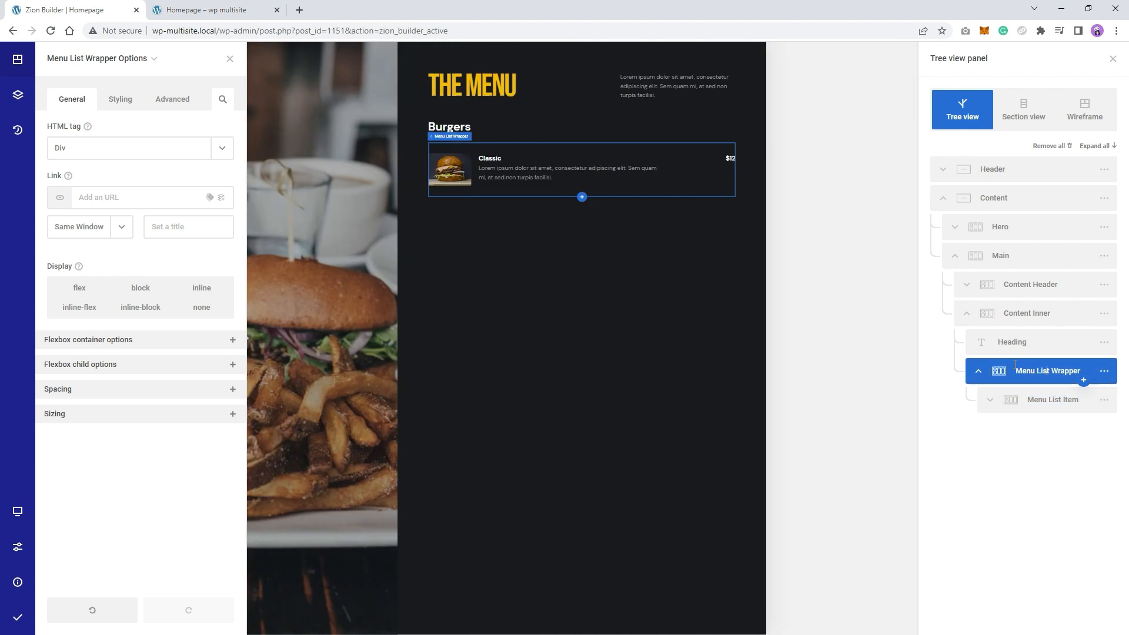
click(180, 102)
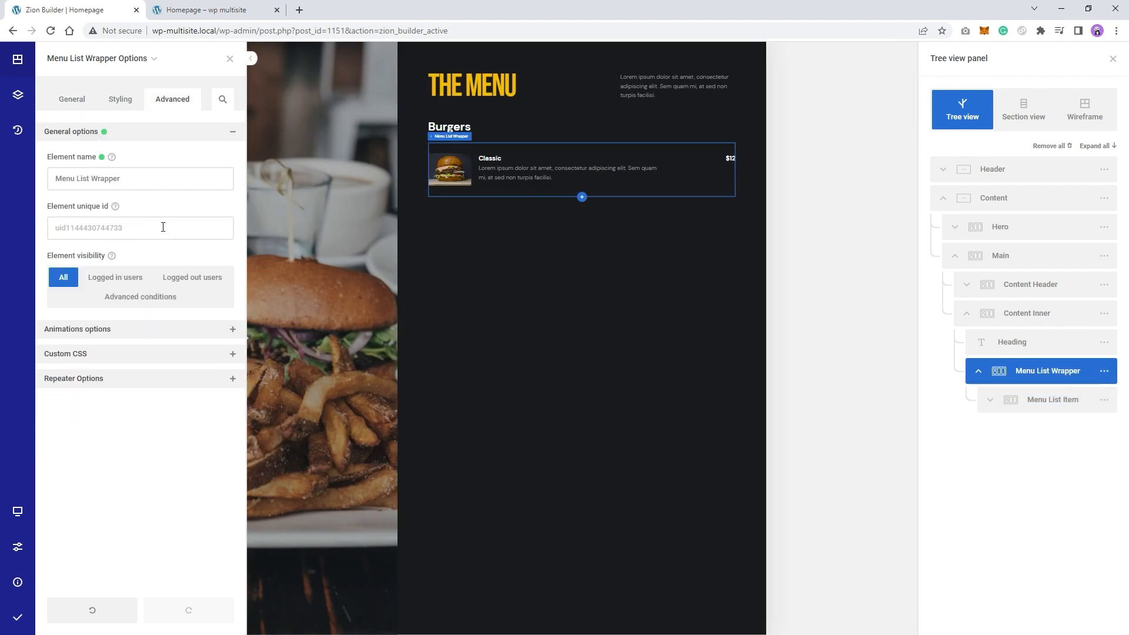
click(126, 379)
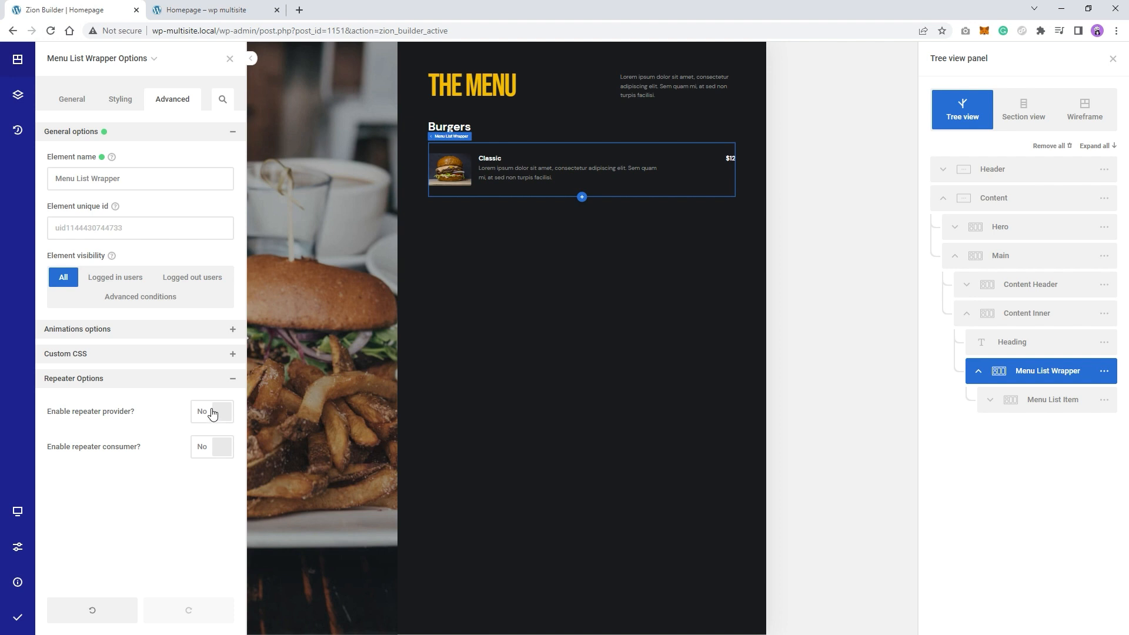
click(210, 415)
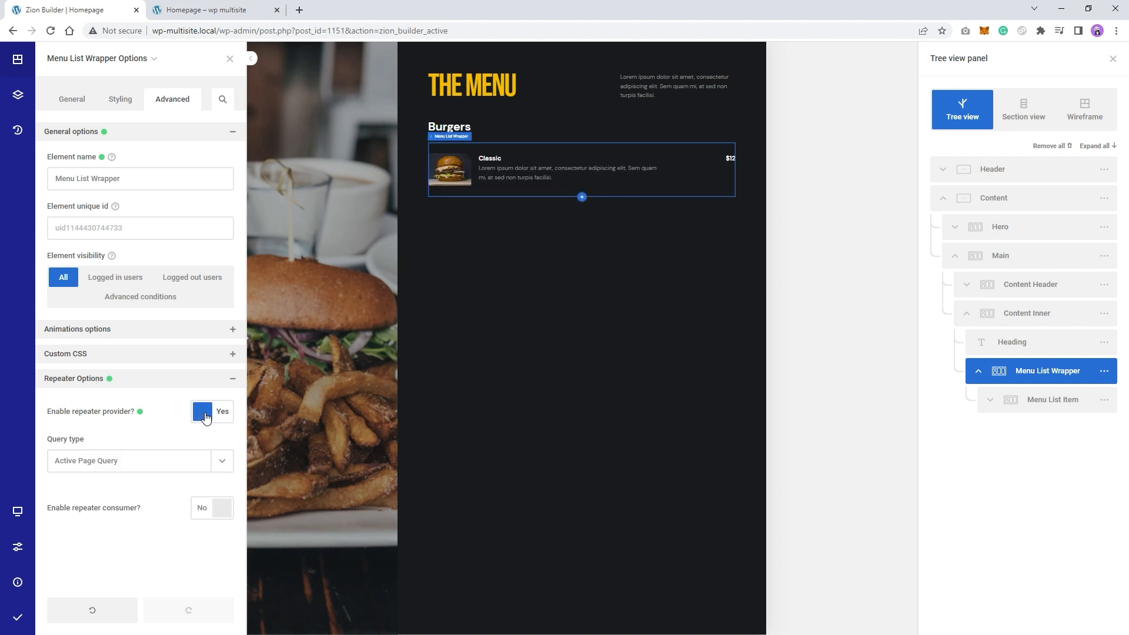
Set the Menu List Wrapper's repeater query type to Query builder and its post type to Menu.
click(101, 459)
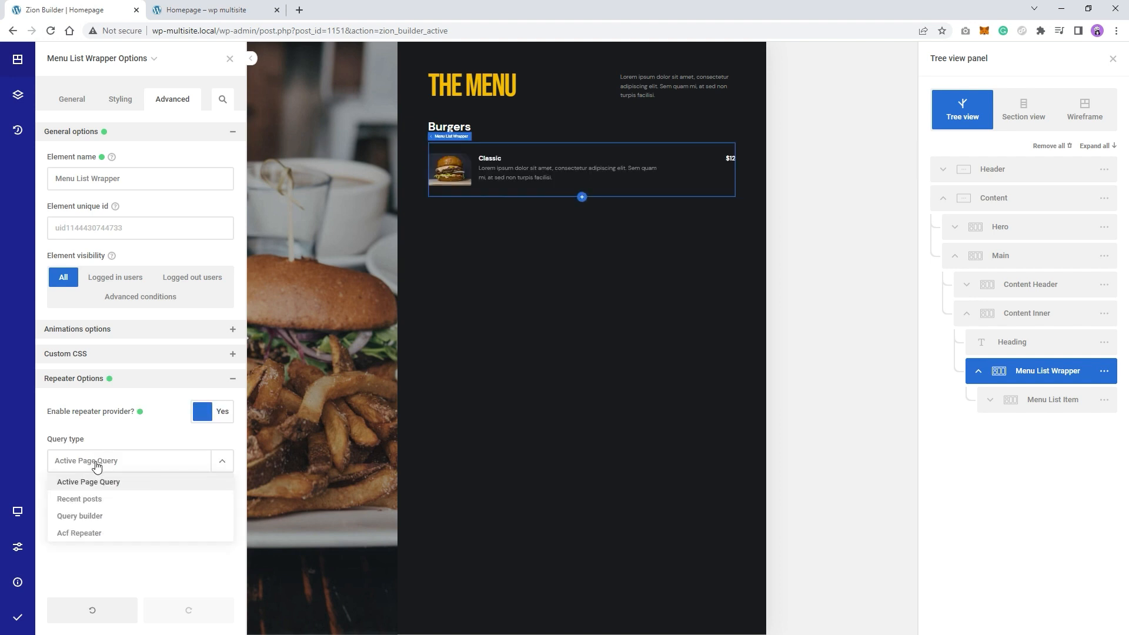
click(89, 519)
click(95, 511)
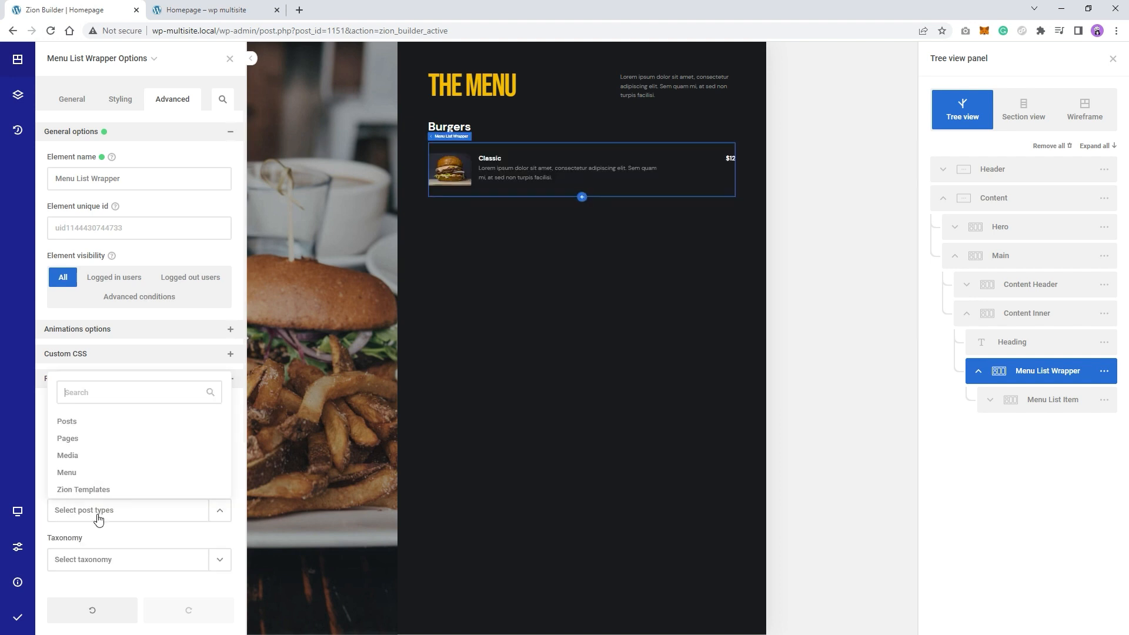
click(78, 471)
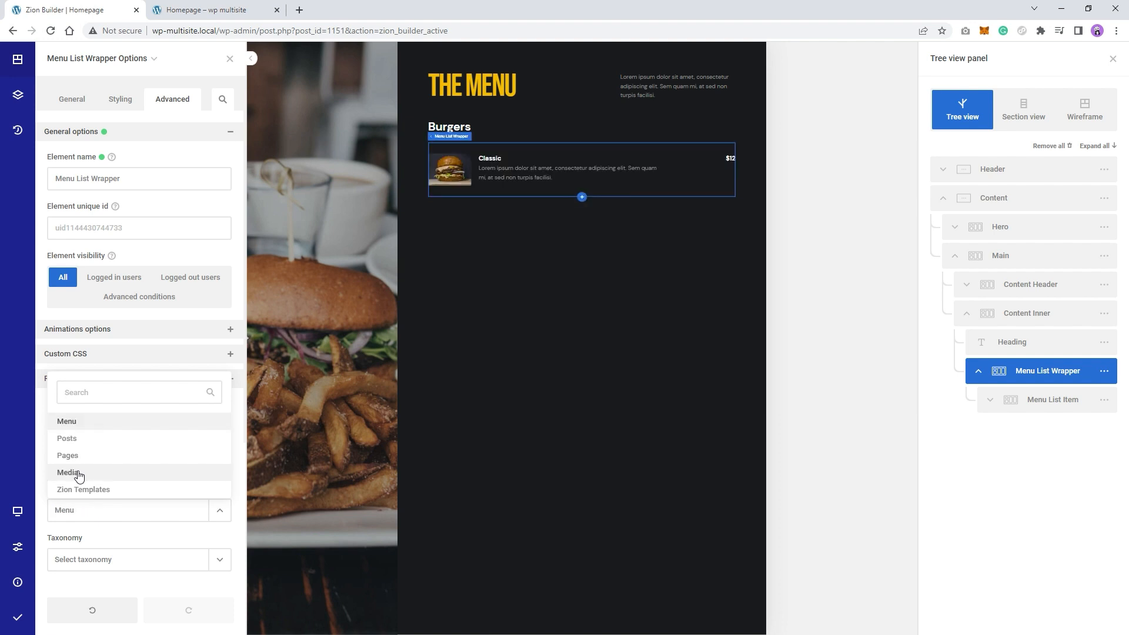
click(42, 471)
scroll(39, 491, down, 3)
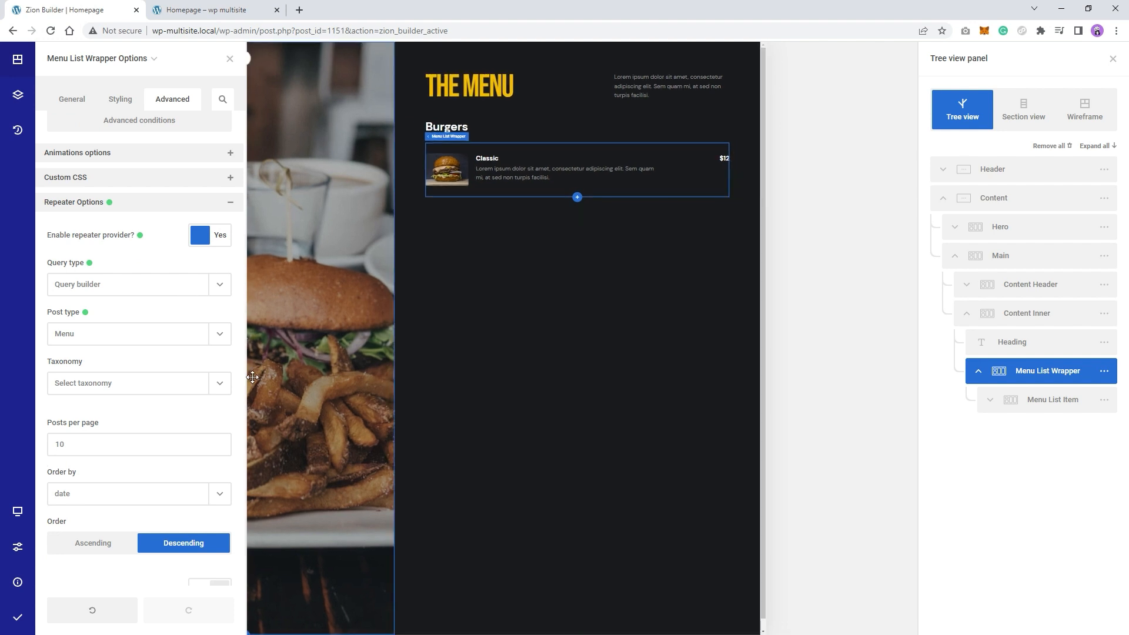
Enable the repeater consumer on the Menu List Item inside the wrapper.
click(1034, 400)
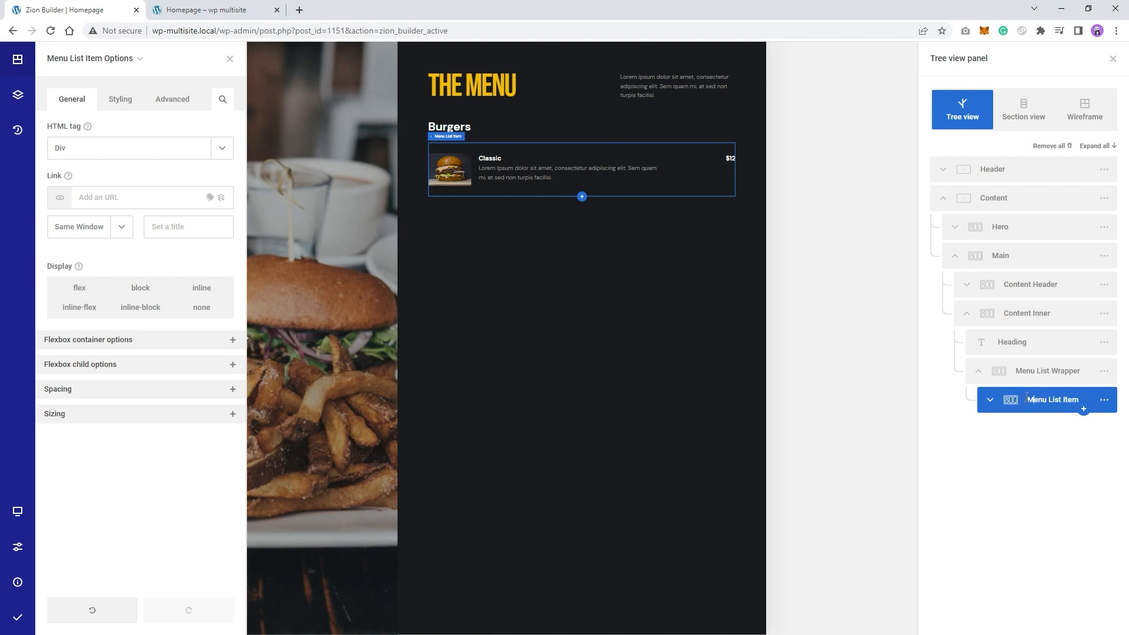
click(172, 100)
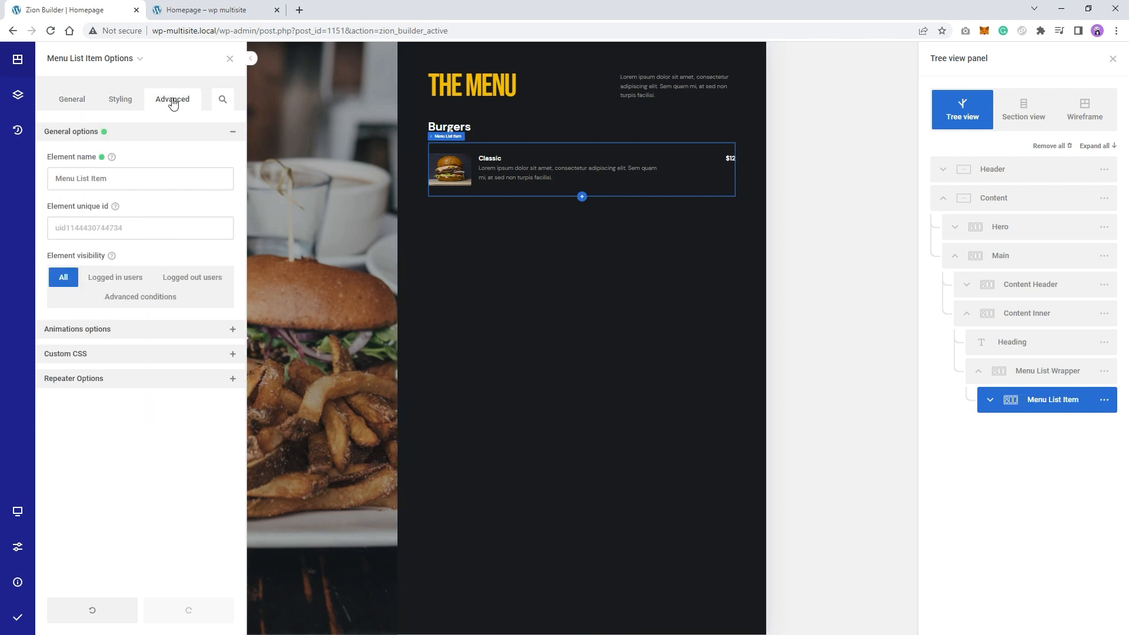
click(181, 384)
click(222, 450)
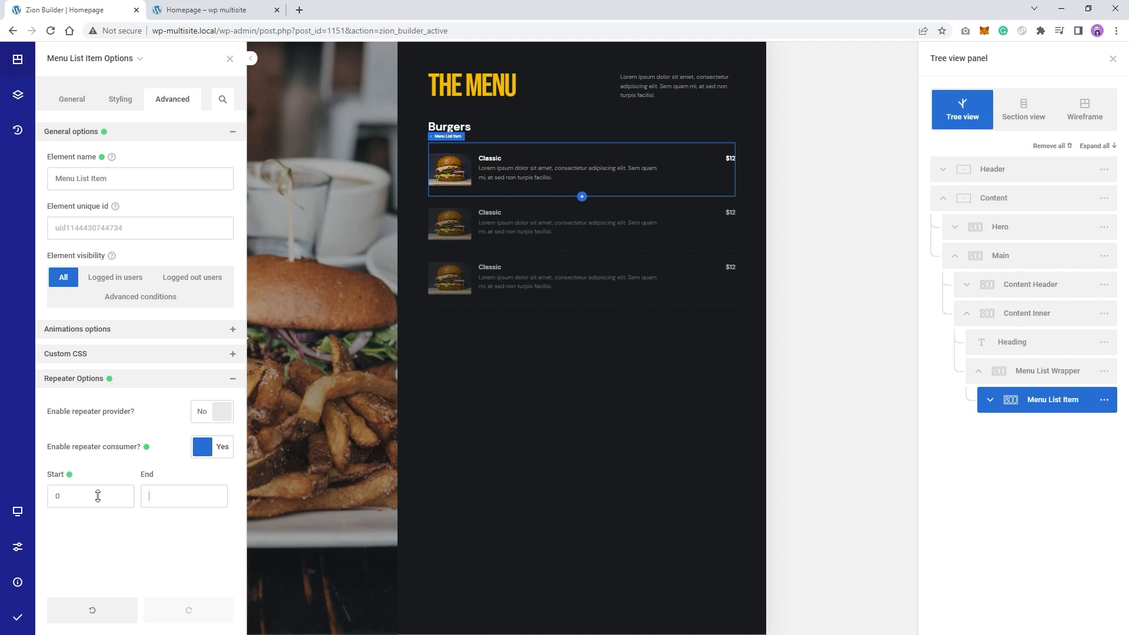
Try limiting the Menu List Item's repeater to Start 0 with End 2 and End 1, and clear both limits.
text(2)
key(BackSpace)
text(1)
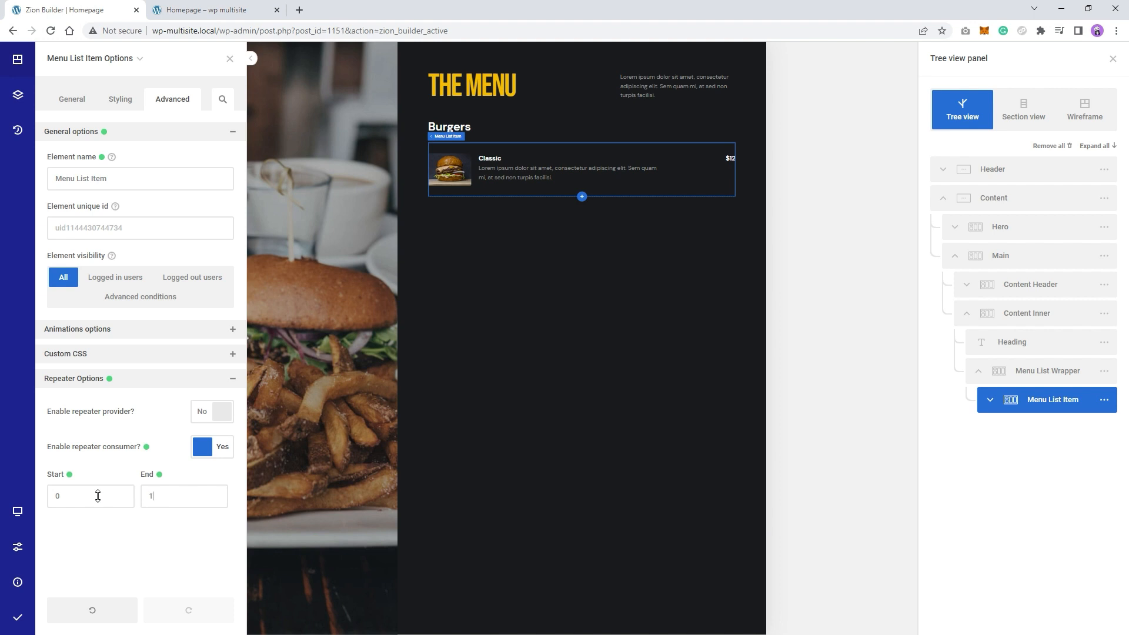
key(BackSpace)
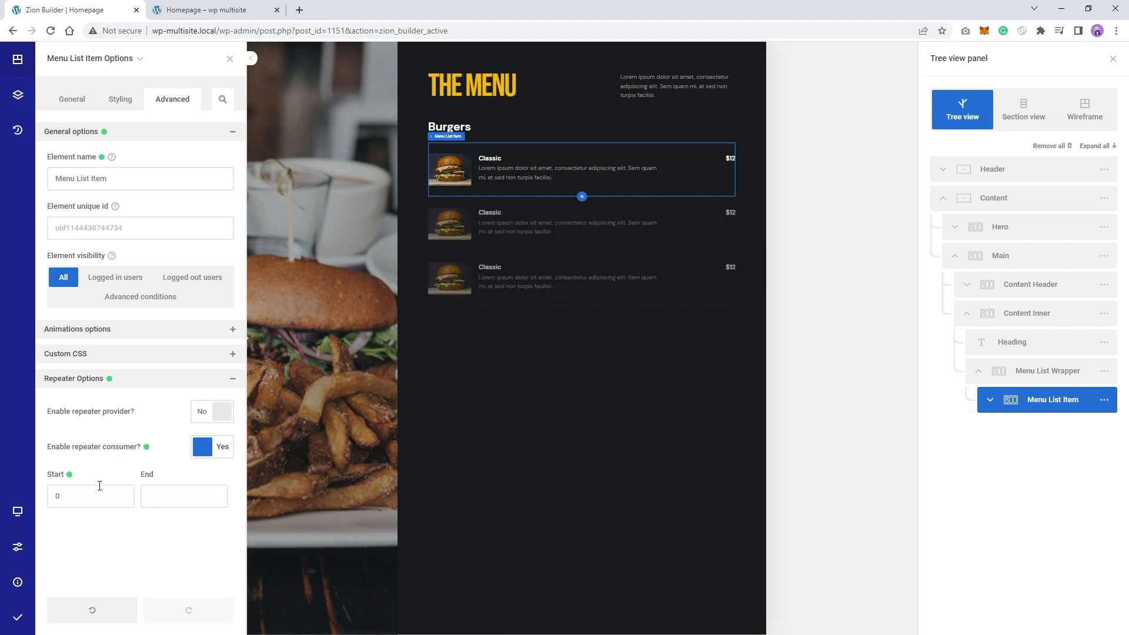
click(70, 474)
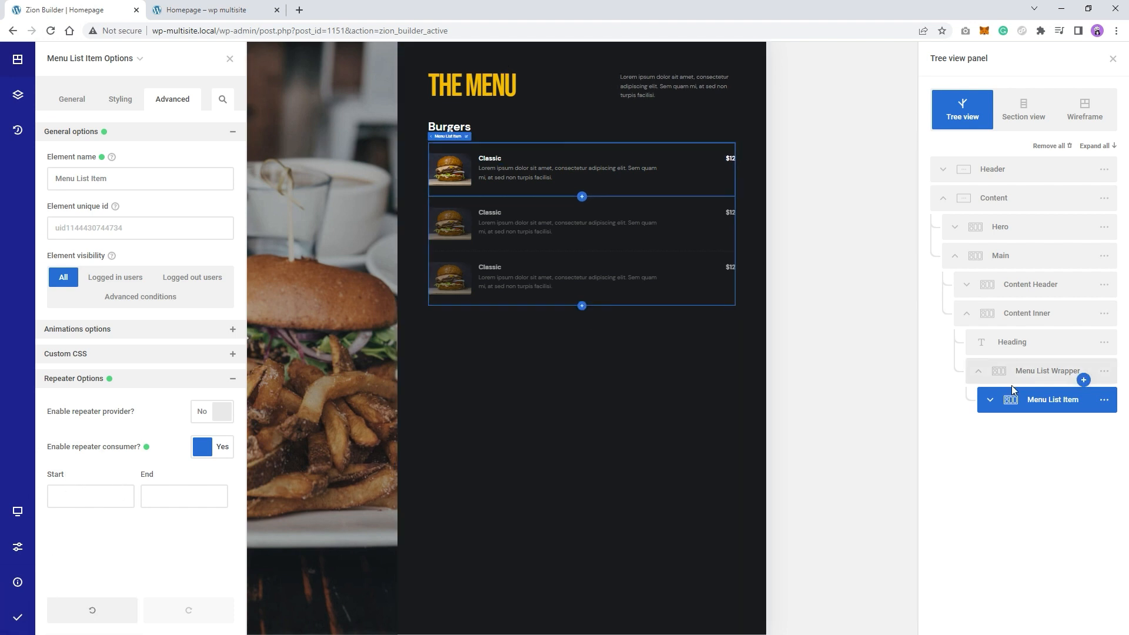
Replace the static picture of the Menu List Item's Image element with a dynamic ACF Field source.
click(990, 399)
click(1007, 428)
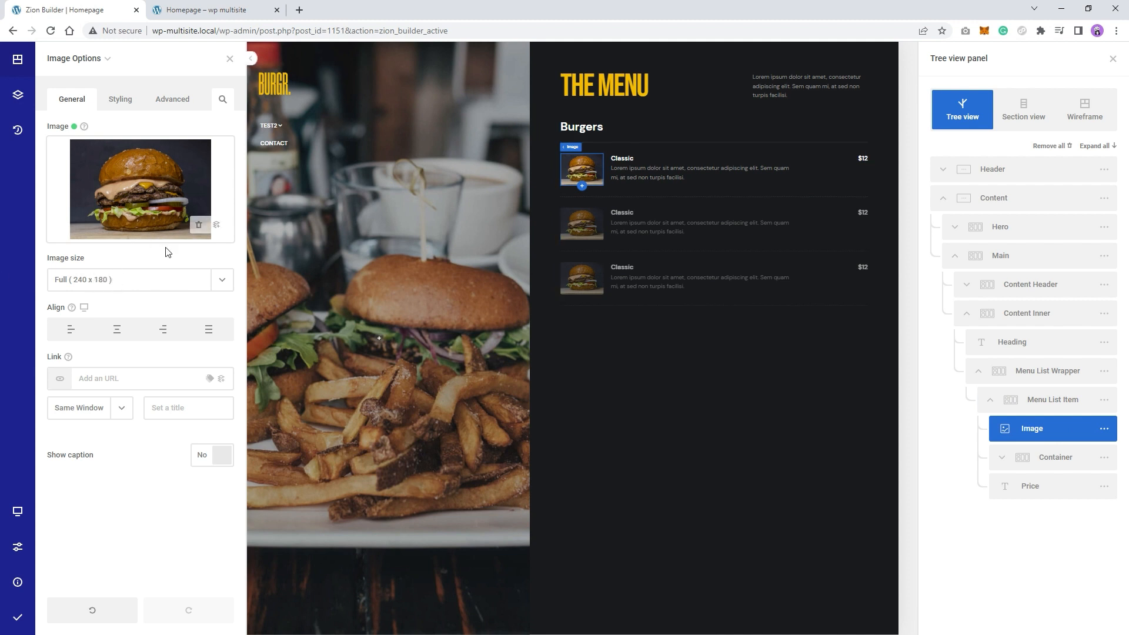
click(217, 227)
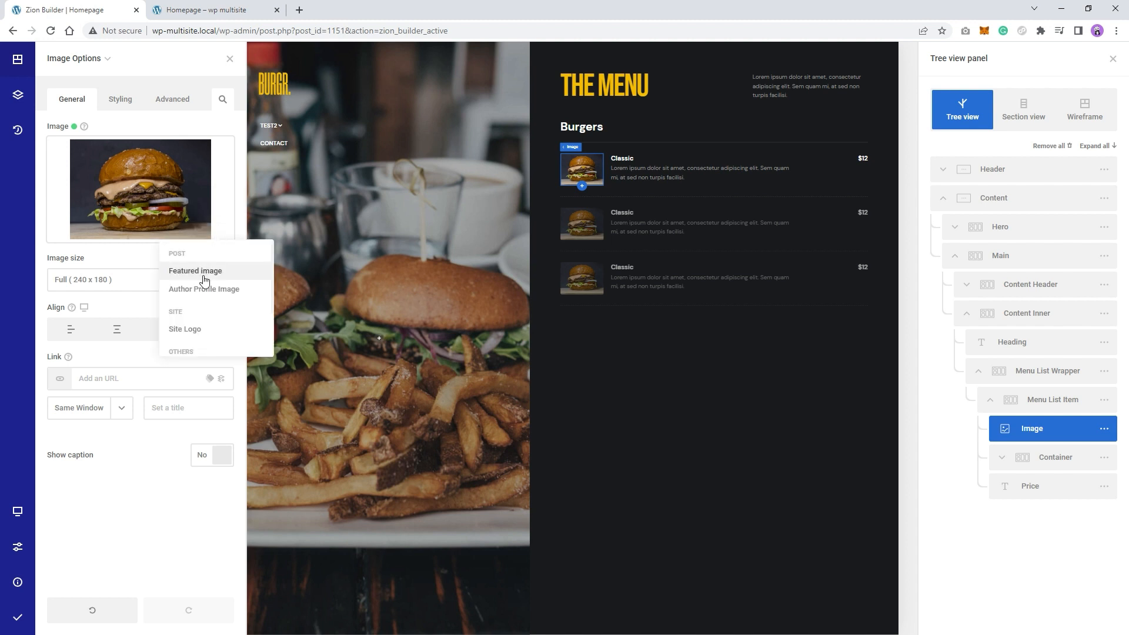
scroll(195, 322, down, 2)
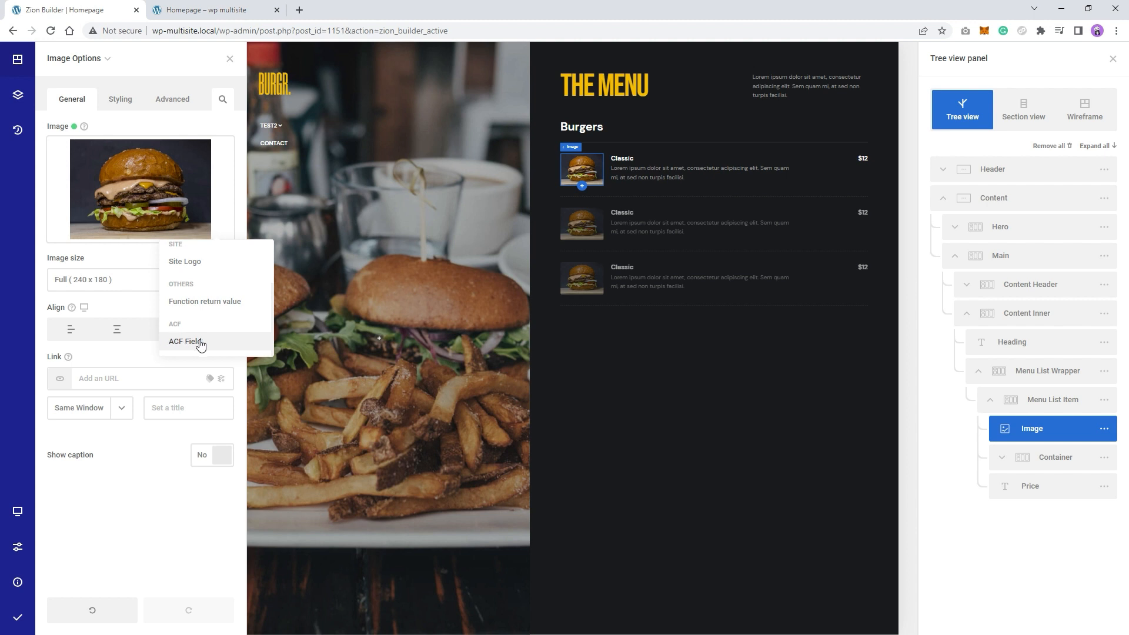
click(201, 344)
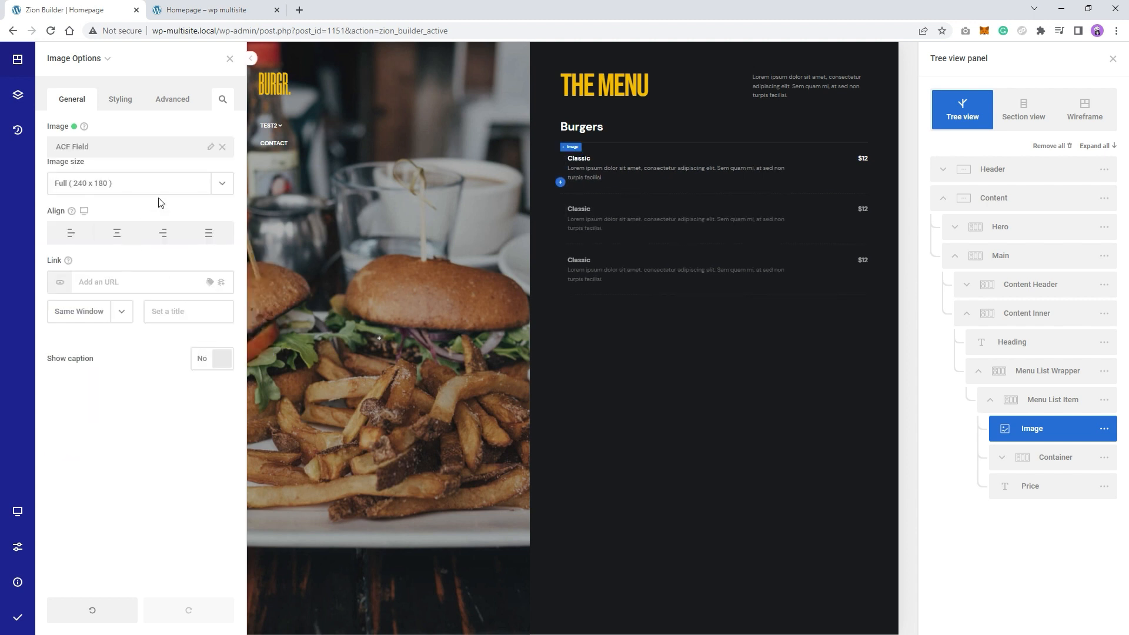
Set the Image element's ACF field to display to Burger Image and close the field options.
click(211, 148)
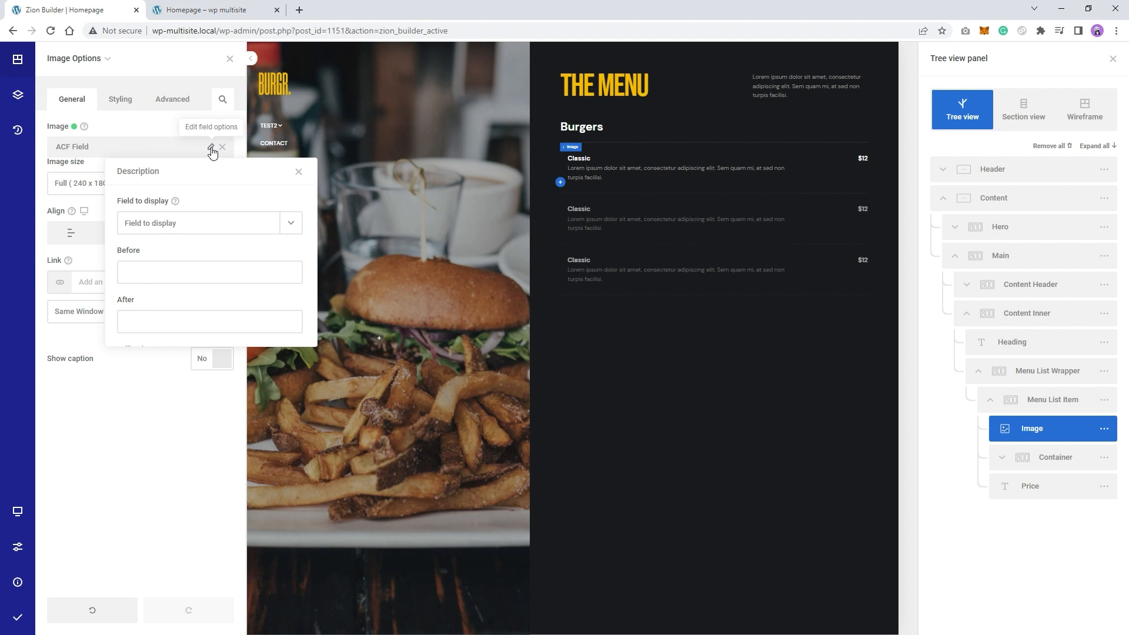
click(171, 223)
scroll(175, 329, down, 6)
scroll(180, 353, down, 2)
click(154, 389)
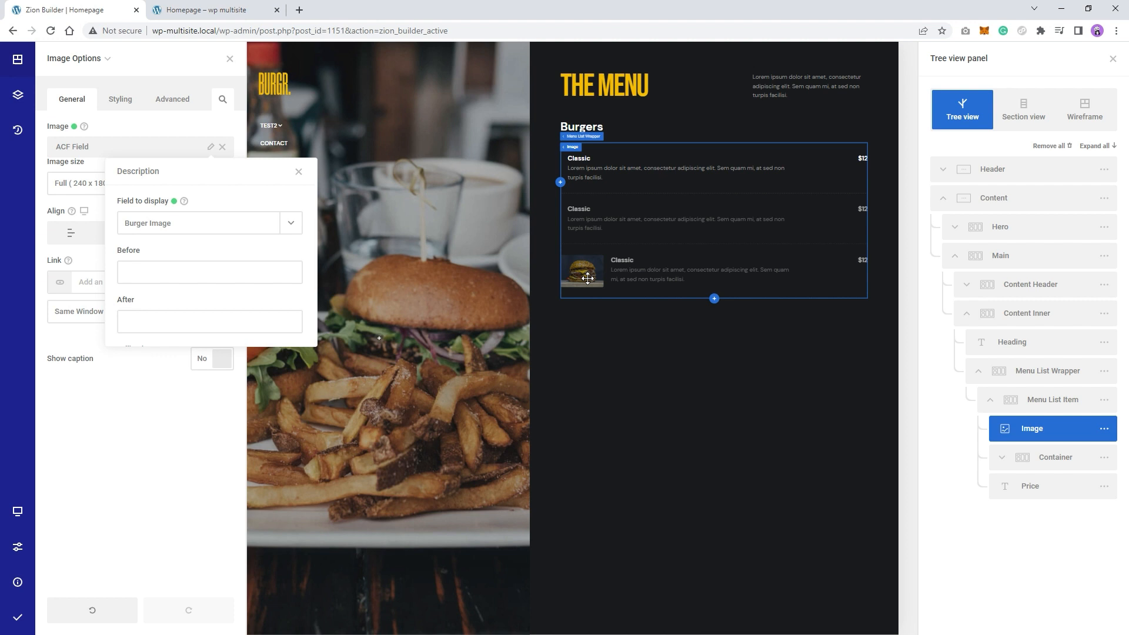
click(181, 403)
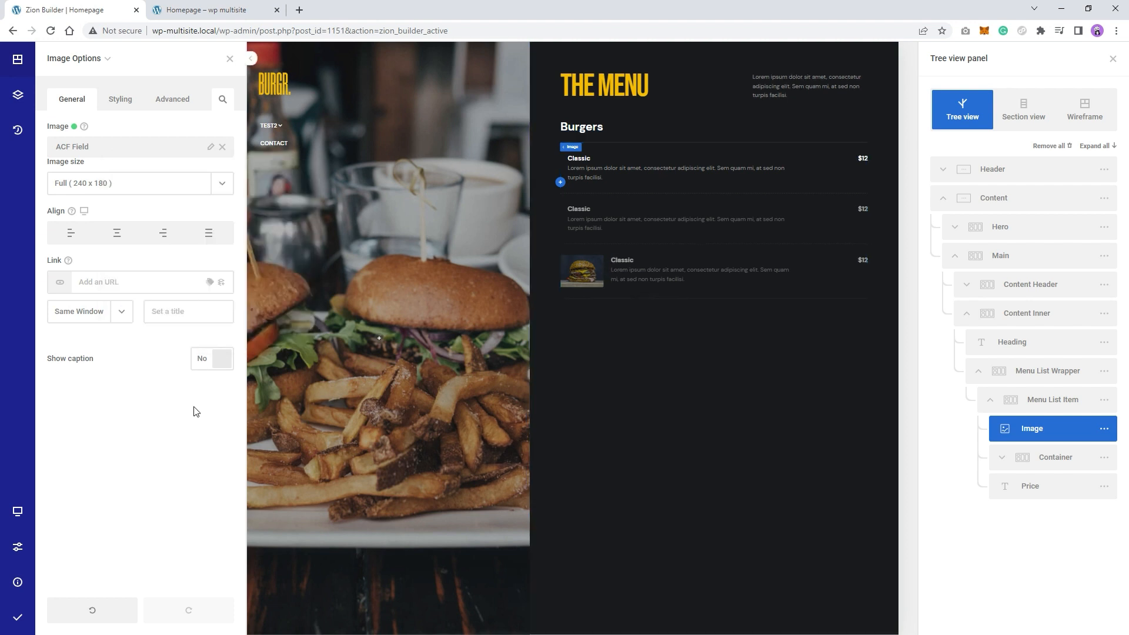
Select the Classic heading, save the page, and reload the Homepage preview.
click(582, 157)
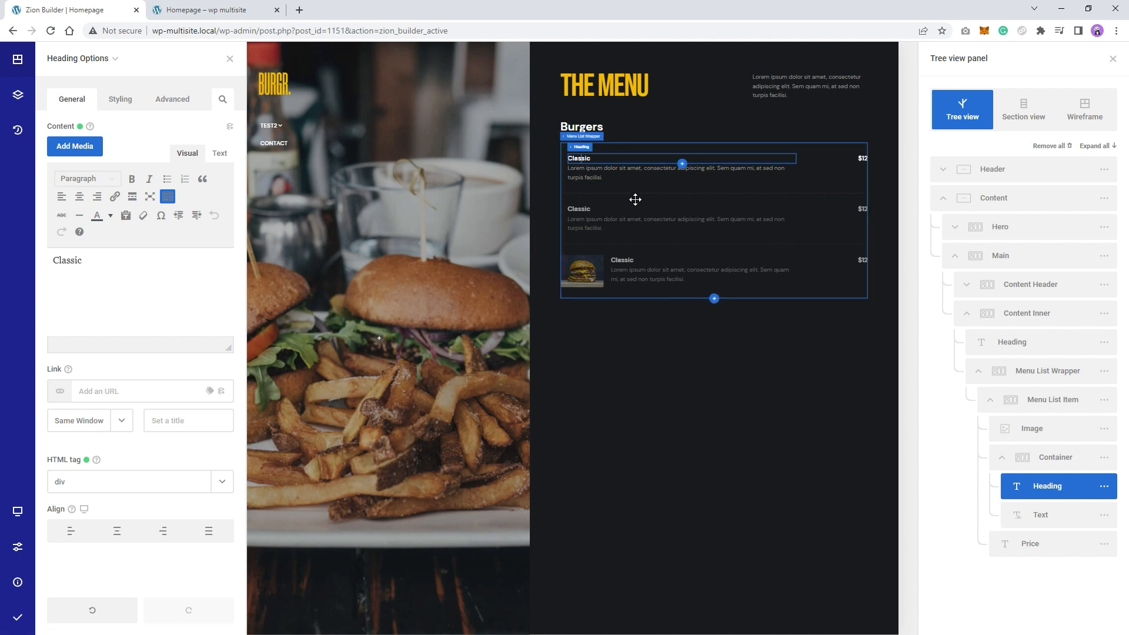
click(17, 622)
click(200, 10)
right_click(229, 225)
click(280, 262)
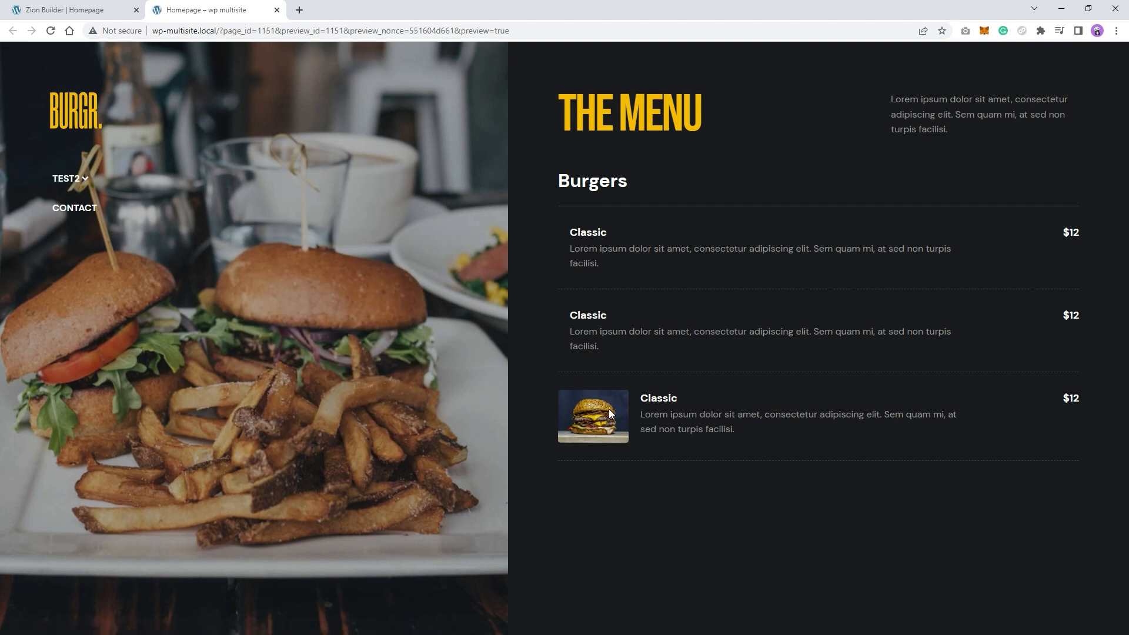
Open the Zion Builder dashboard from the builder in a new tab and go to the list of Menu posts.
click(76, 8)
click(232, 9)
click(115, 6)
mouse_move(18, 582)
right_click(85, 553)
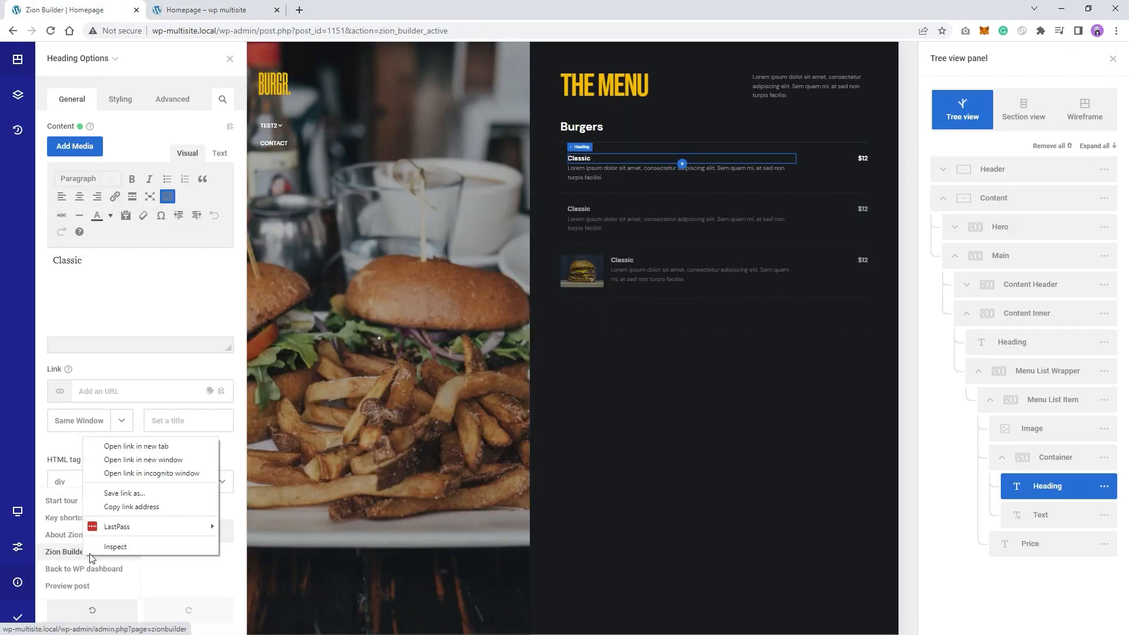
click(164, 446)
click(329, 9)
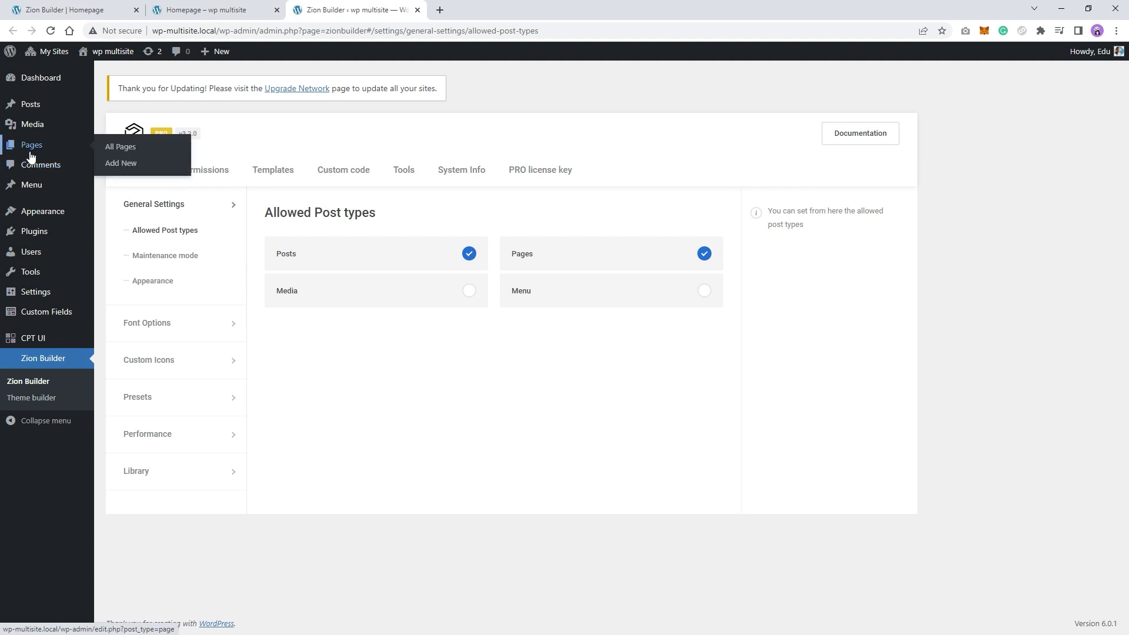
click(31, 185)
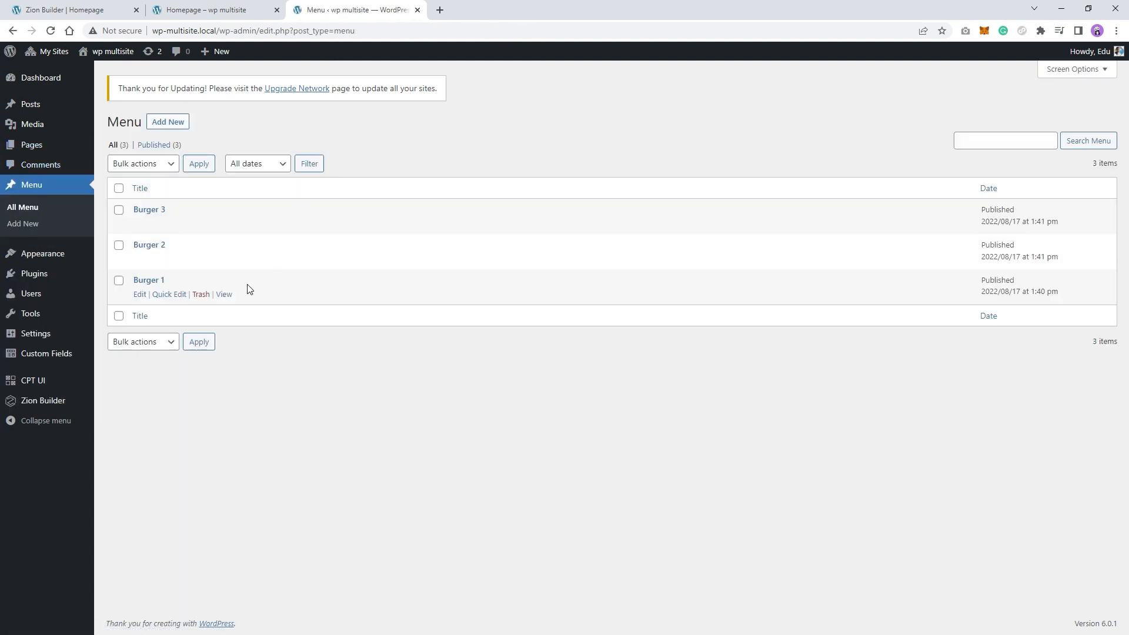
Set burgr_image_03.jpg from the media library as the Burger Image of the Burger 2 post and update the post.
click(152, 245)
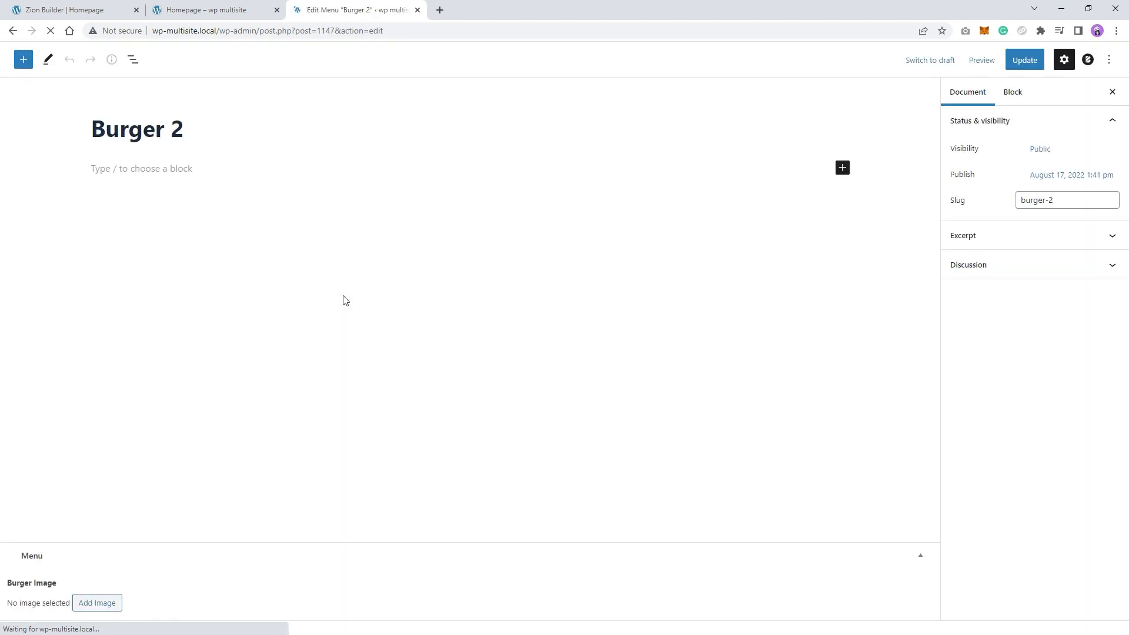
click(101, 603)
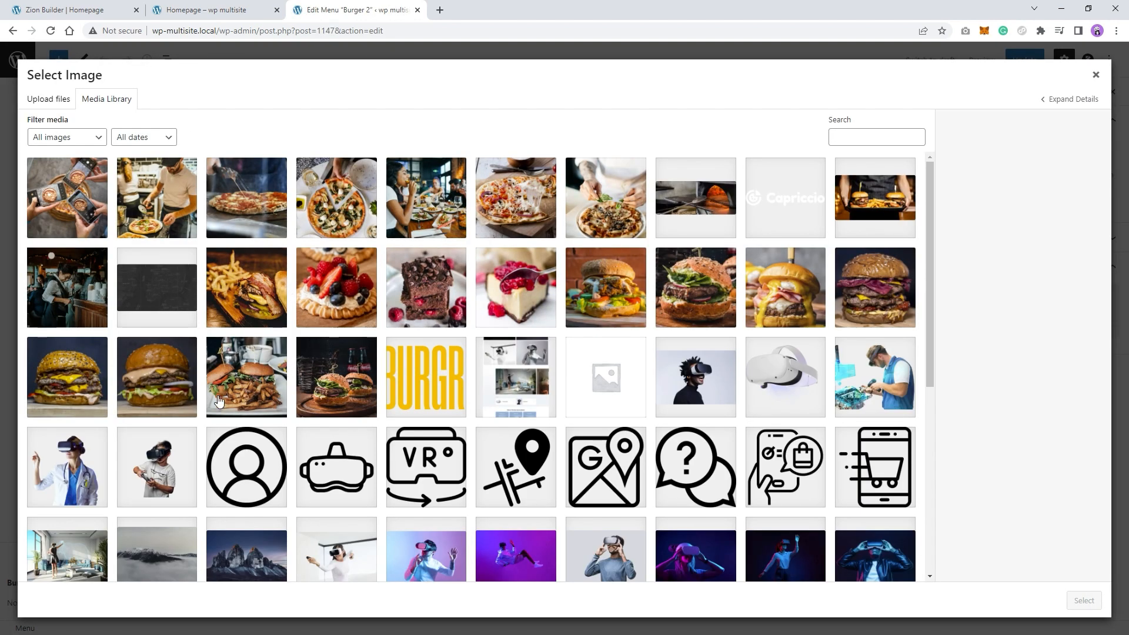
click(133, 393)
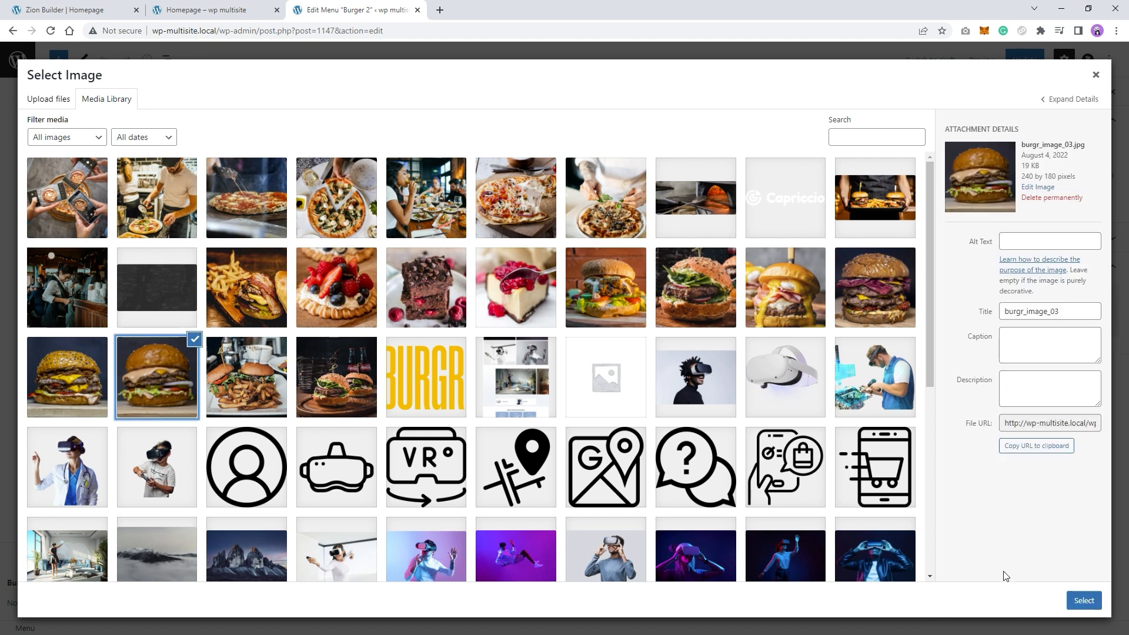
click(1083, 600)
click(1023, 58)
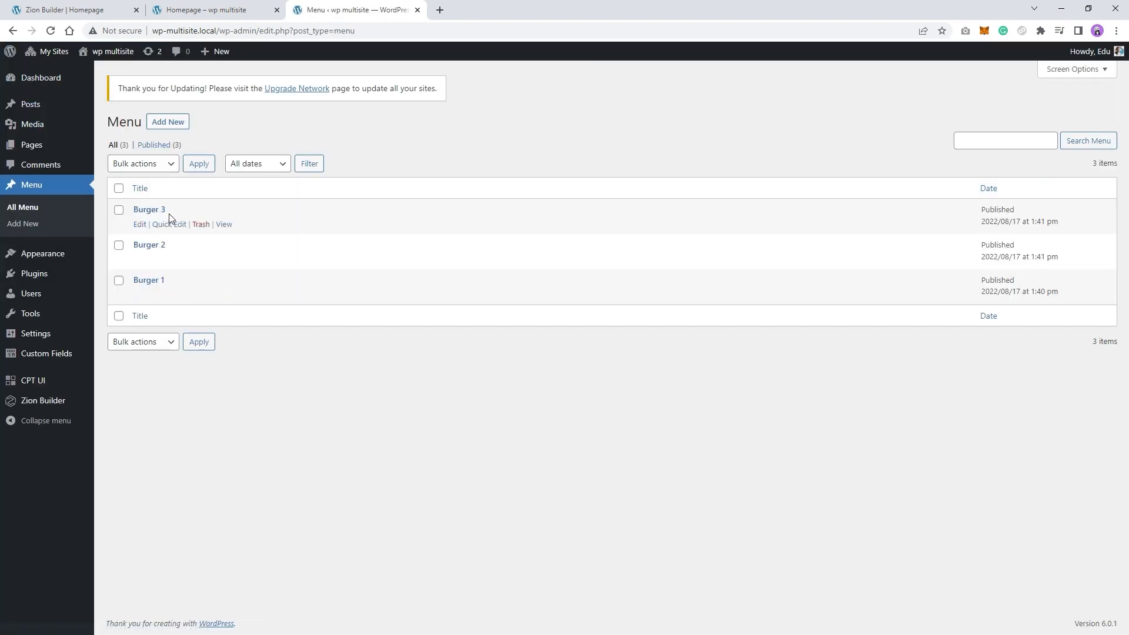
Set the leafy-green burger photo from the media library as the Burger Image of the Burger 3 post and update the post.
click(158, 210)
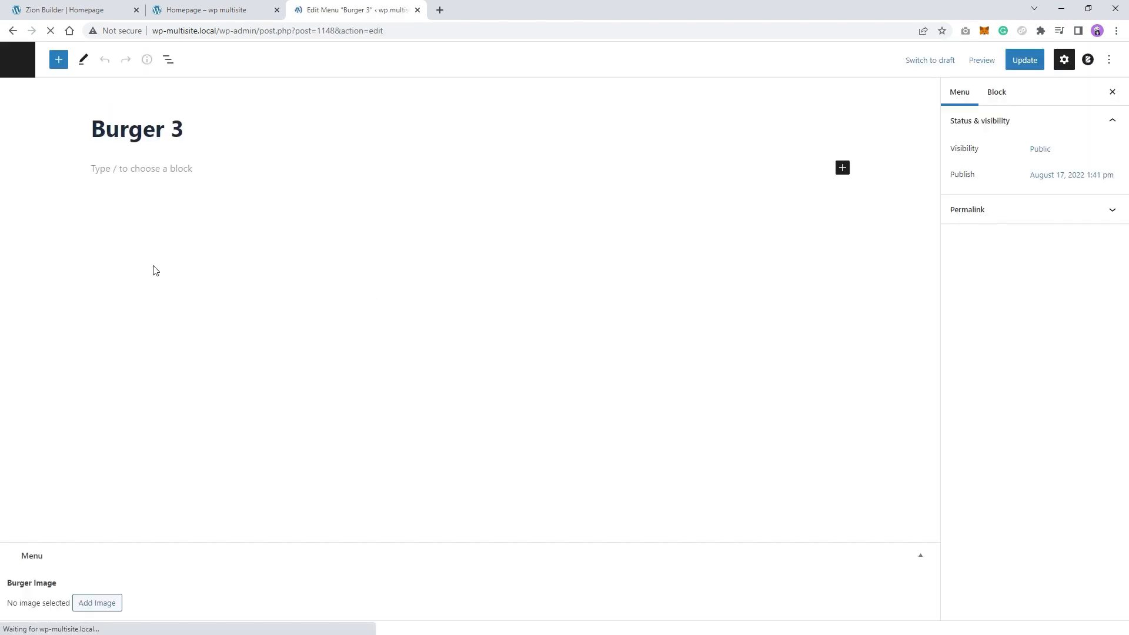
click(98, 605)
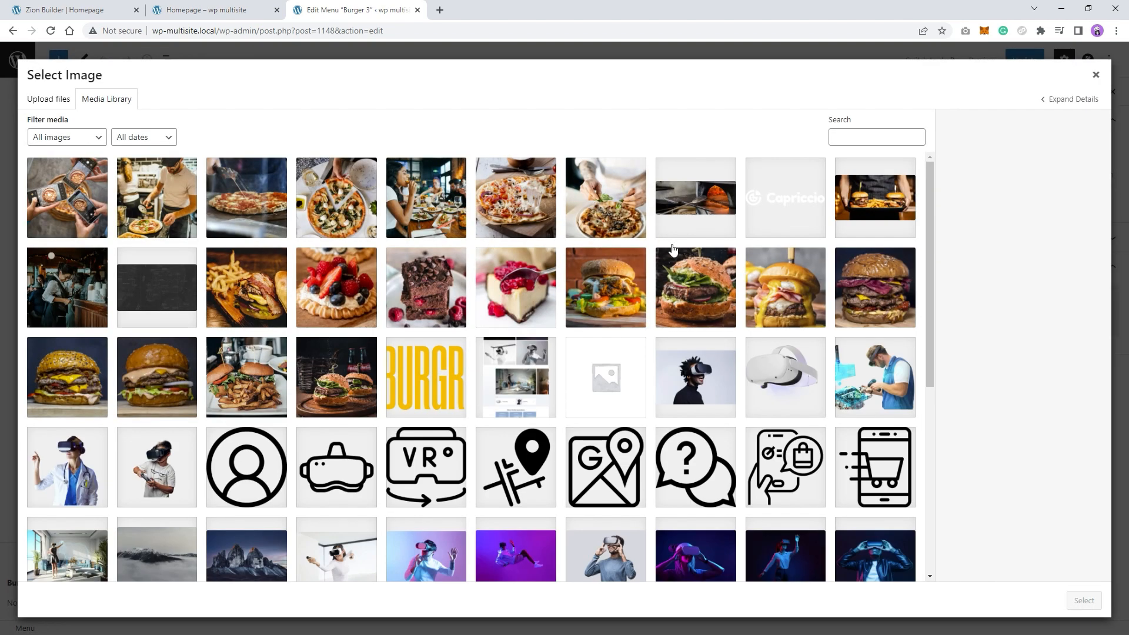
click(708, 281)
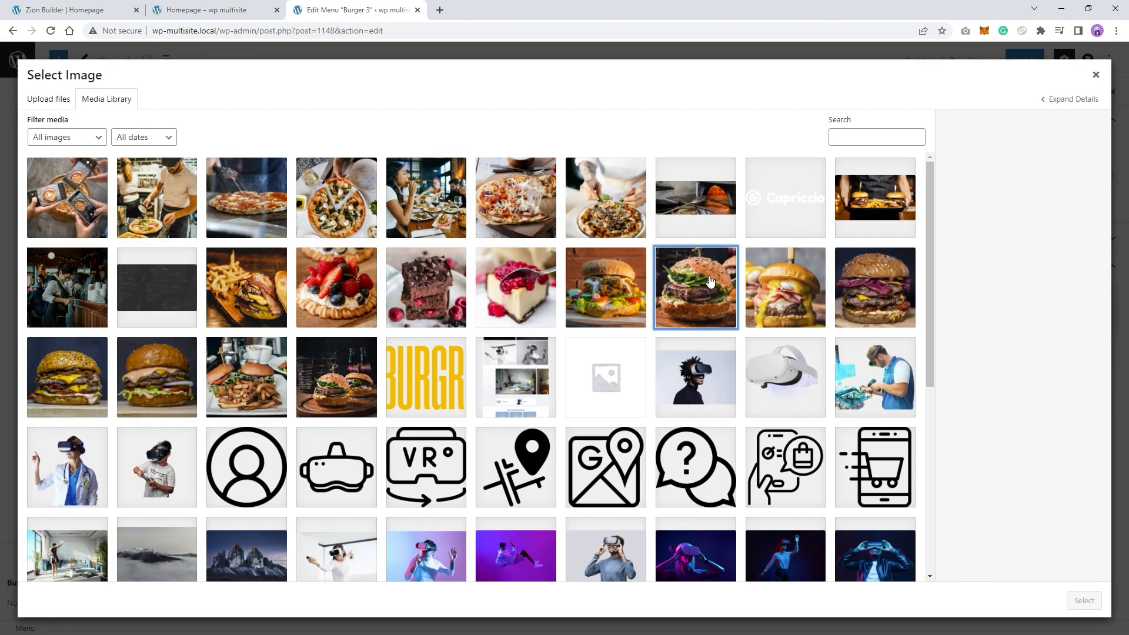
click(1084, 600)
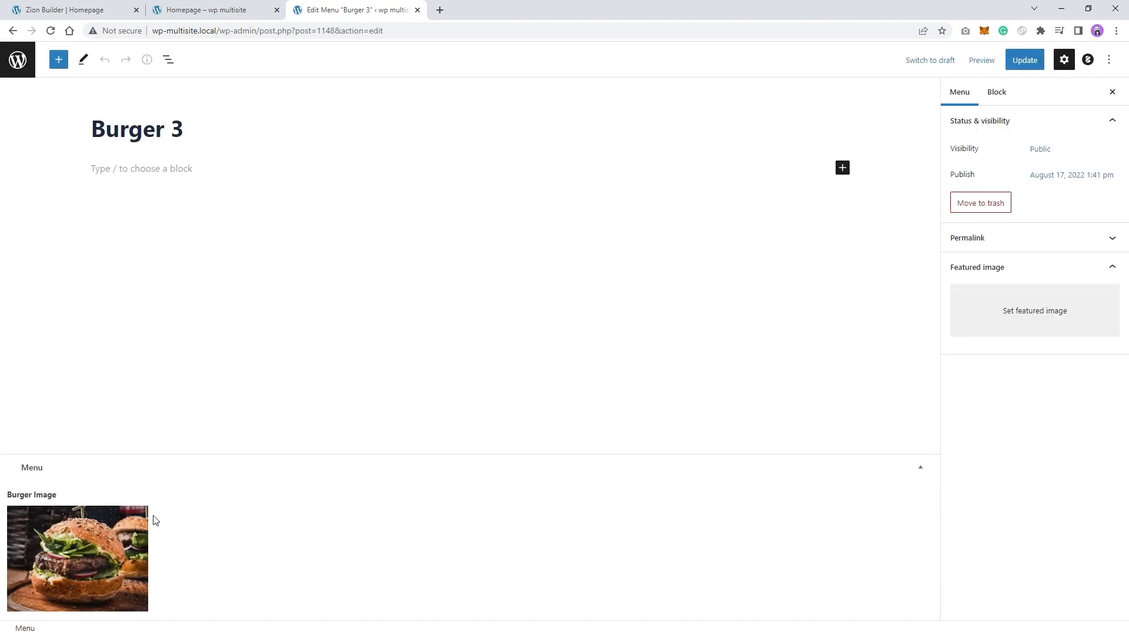
click(1025, 60)
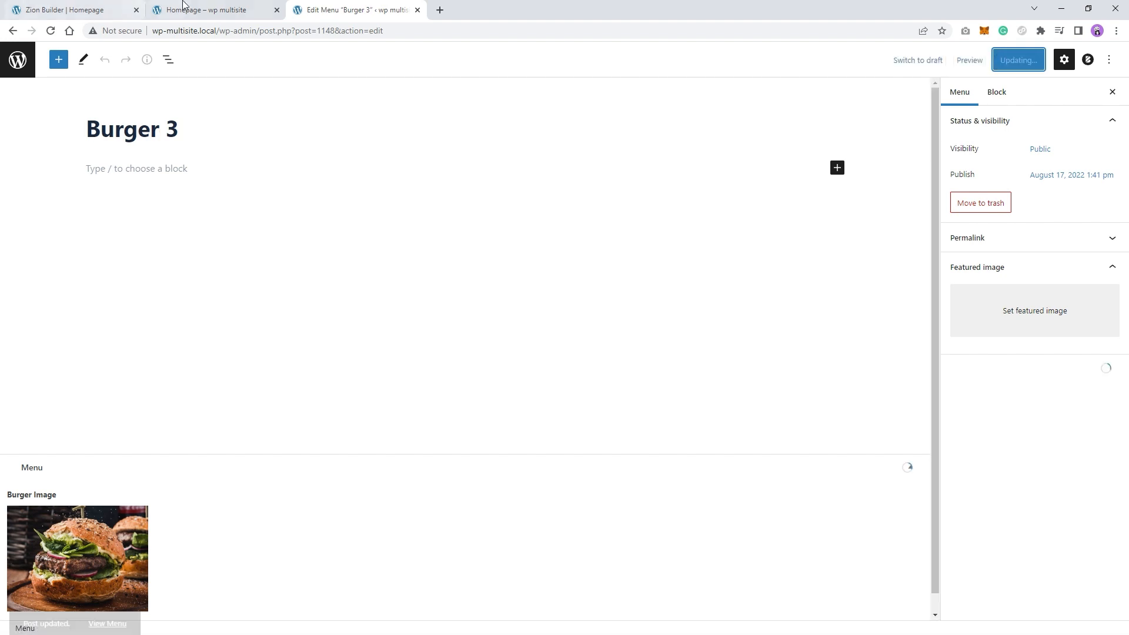
Reload the Homepage preview and examine the images and text of the burger entries.
click(184, 10)
right_click(279, 200)
click(284, 233)
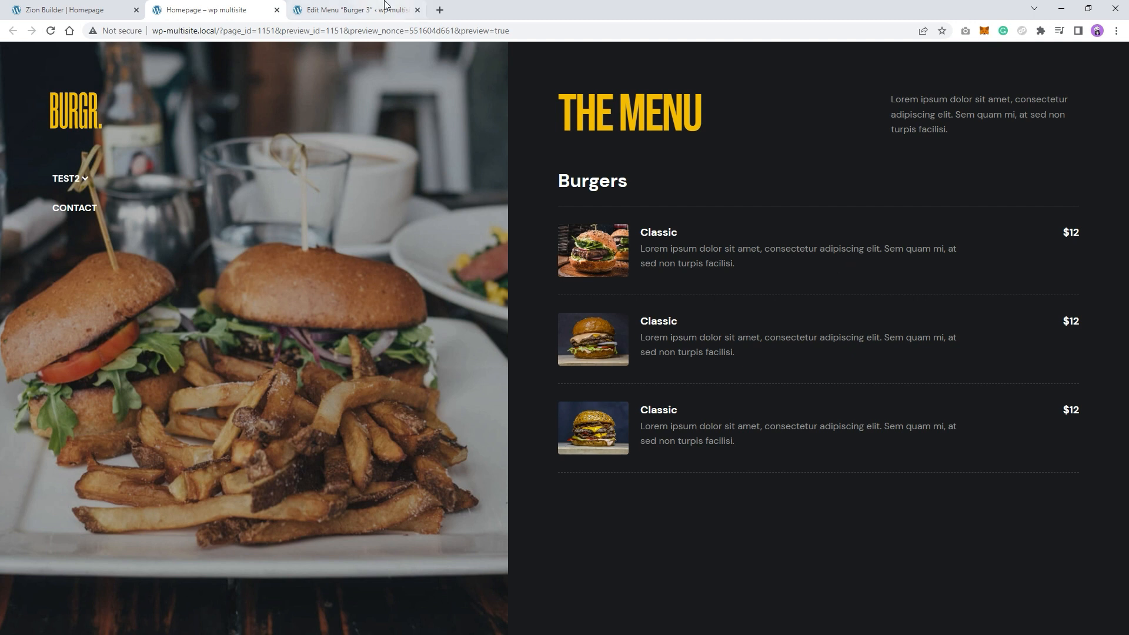
click(341, 10)
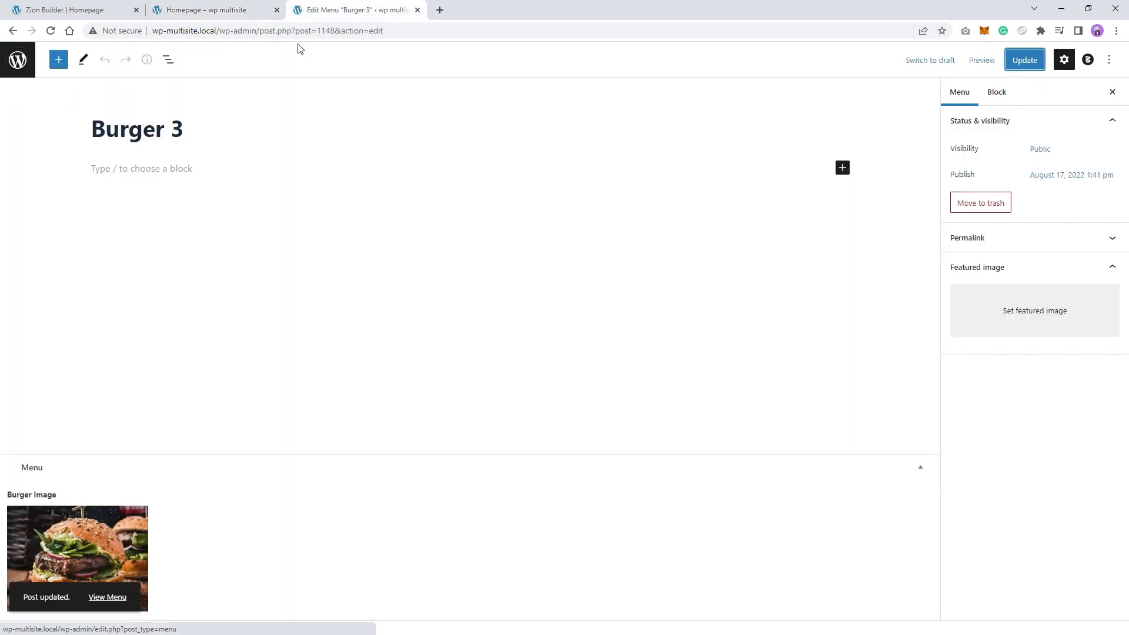
key(ctrl+shift+Tab)
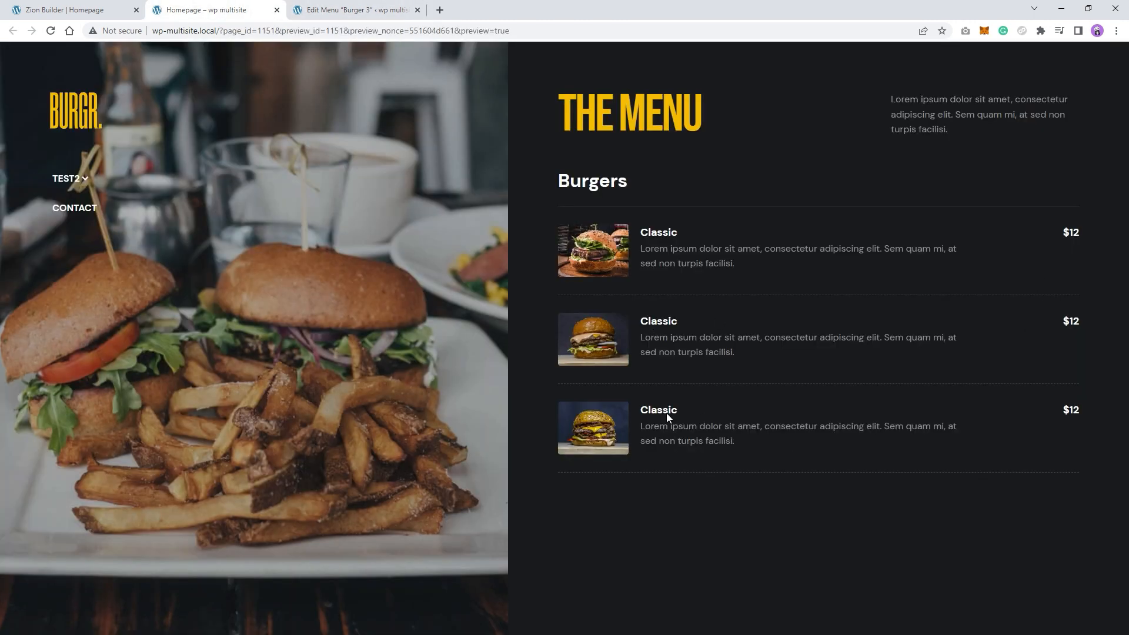
drag(647, 227, 934, 501)
click(934, 501)
Add a new Menu post titled Burger 4 with the content text "descr".
key(ctrl+Tab)
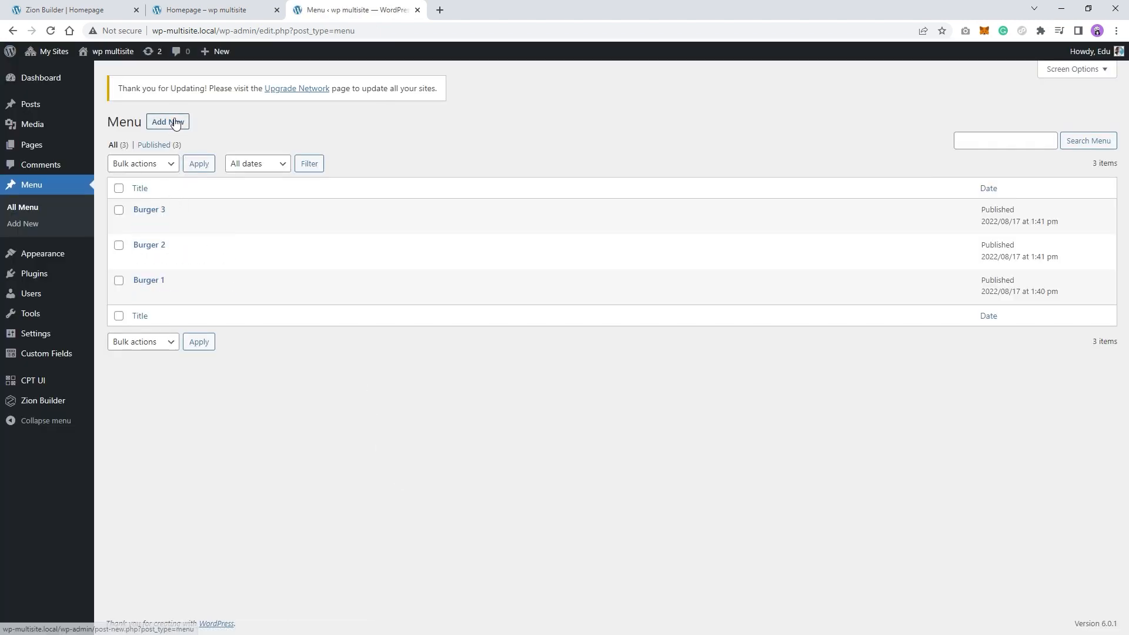
click(175, 122)
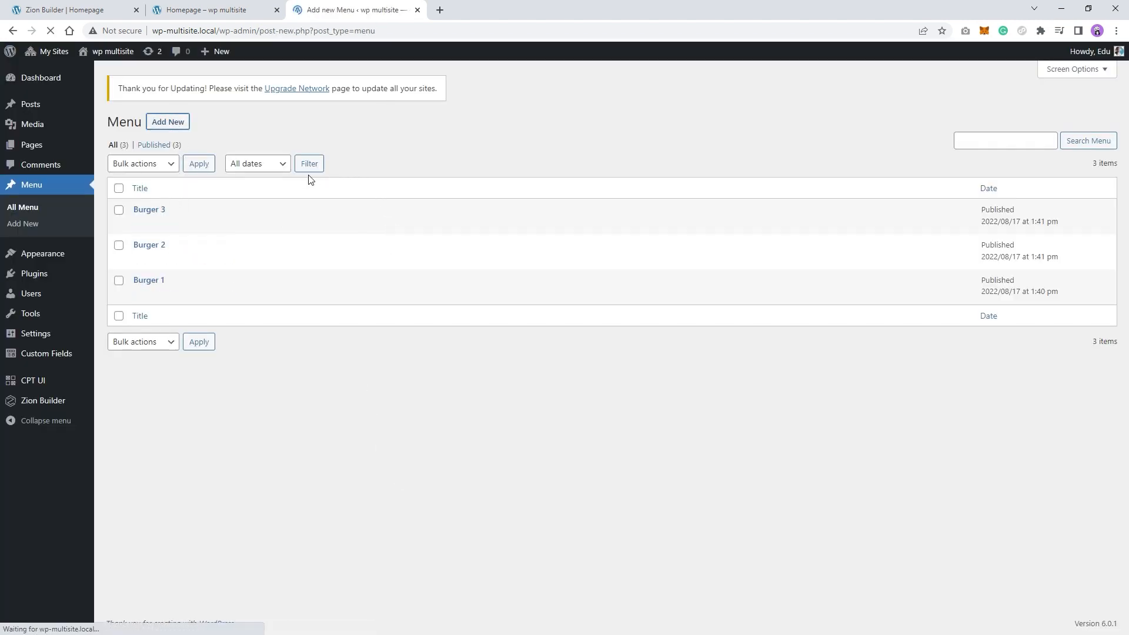
text(Burger 4)
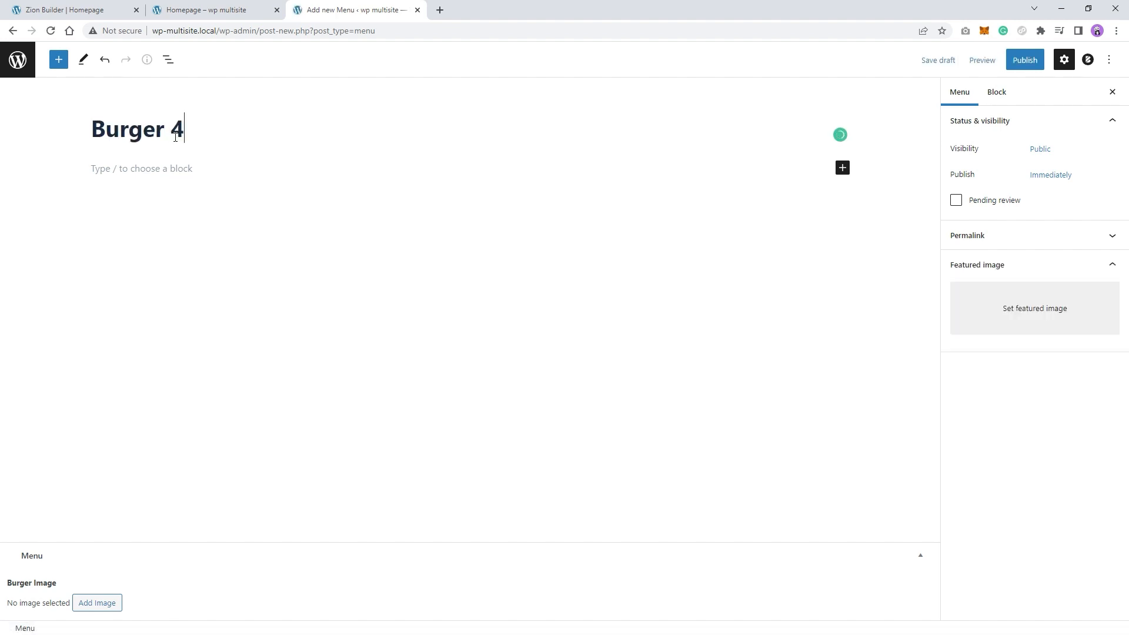
key(Return)
text(descr)
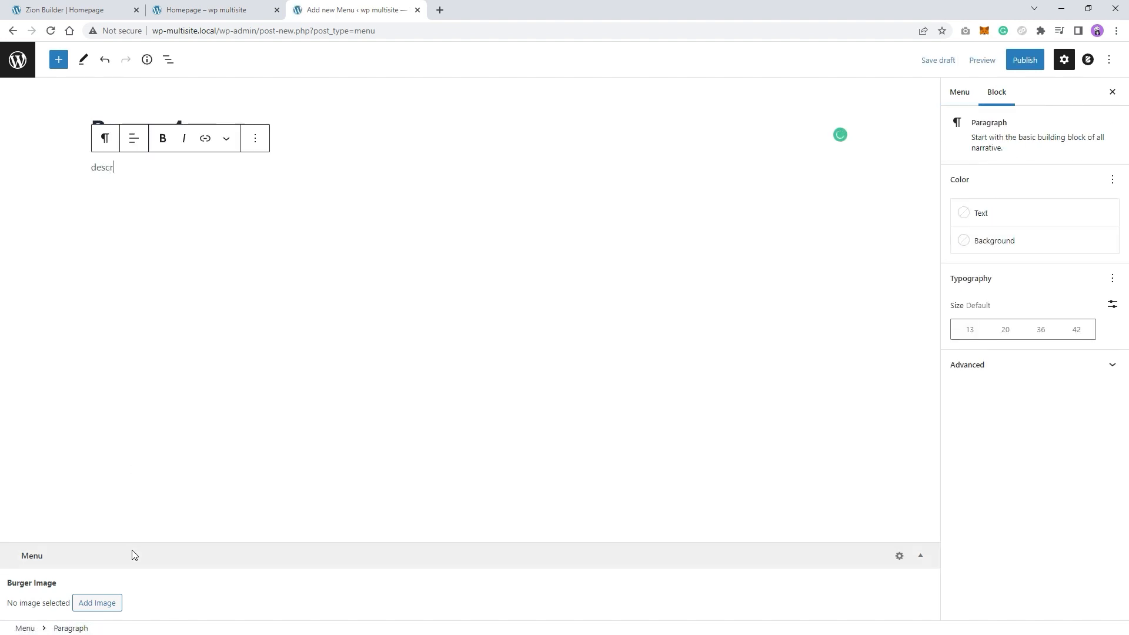
Set the stacked burger photo with purple onions from the media library as Burger 4's Burger Image and publish the post.
click(108, 603)
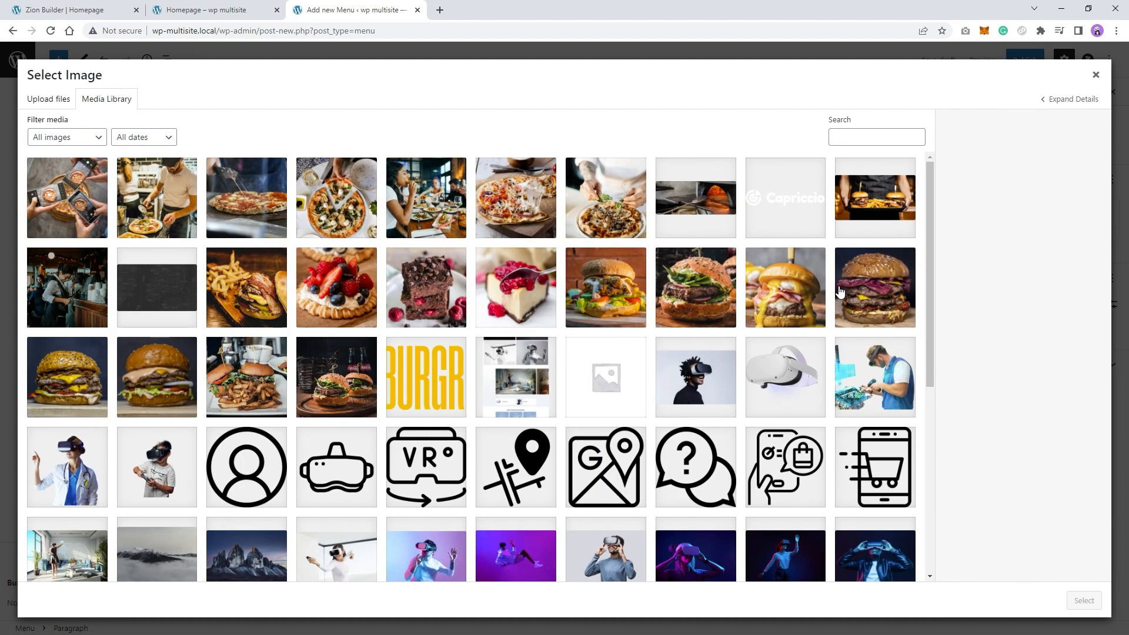
click(870, 294)
click(1082, 602)
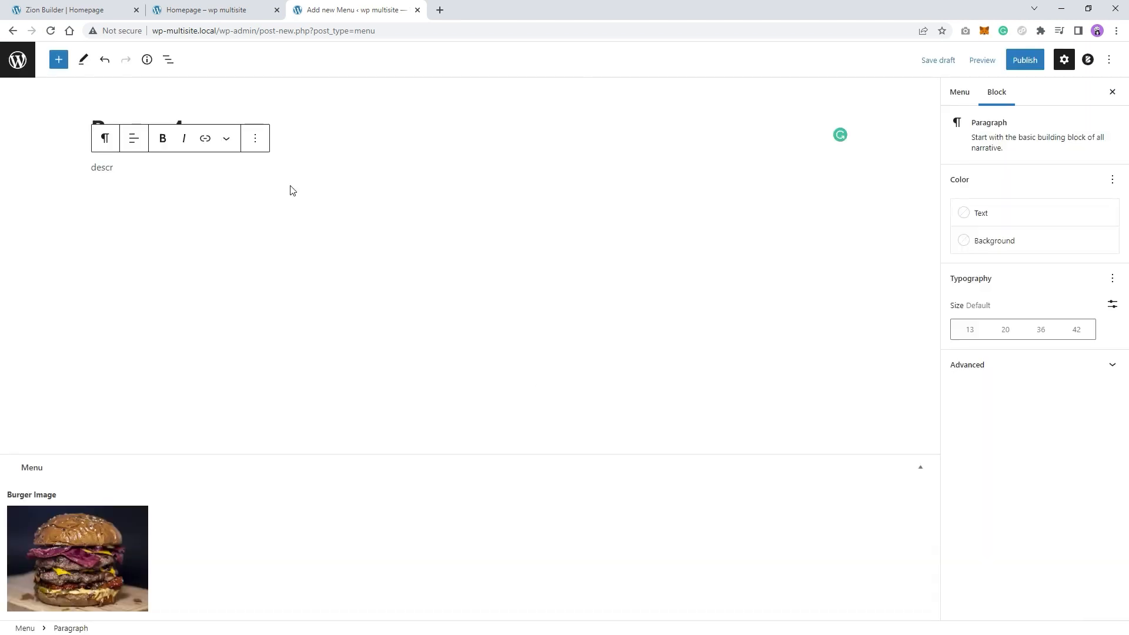
click(1029, 61)
click(1010, 59)
Reload the Homepage preview to check the burger list with the Burger 4 post.
click(281, 18)
right_click(273, 175)
click(316, 207)
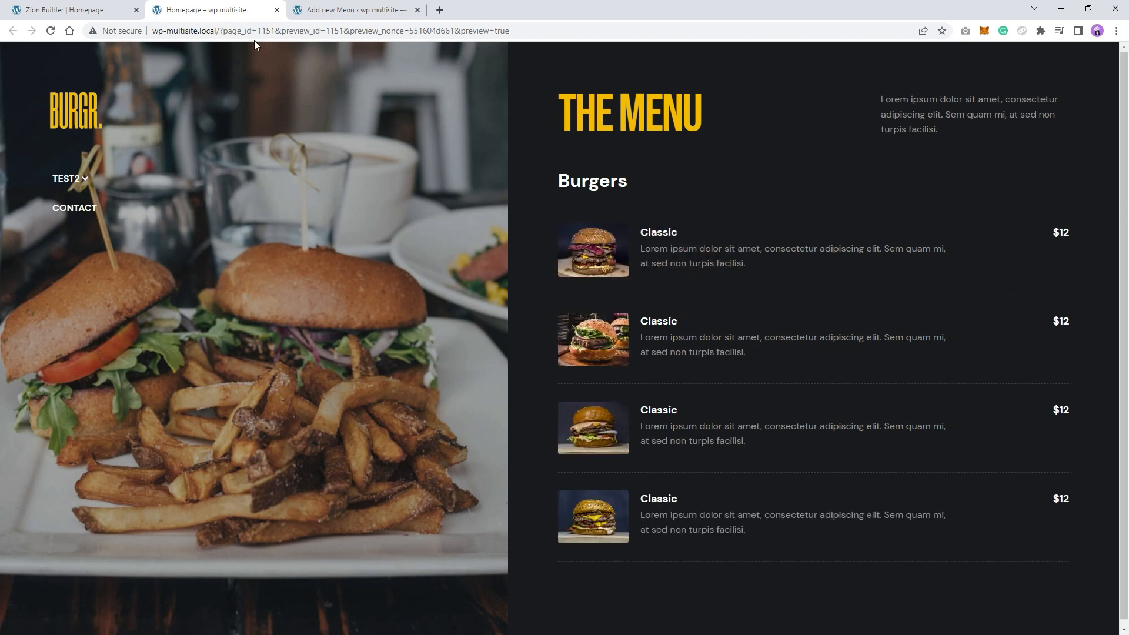
Open the Menu field group in Custom Fields and add a new field below Burger Image.
click(370, 11)
click(17, 58)
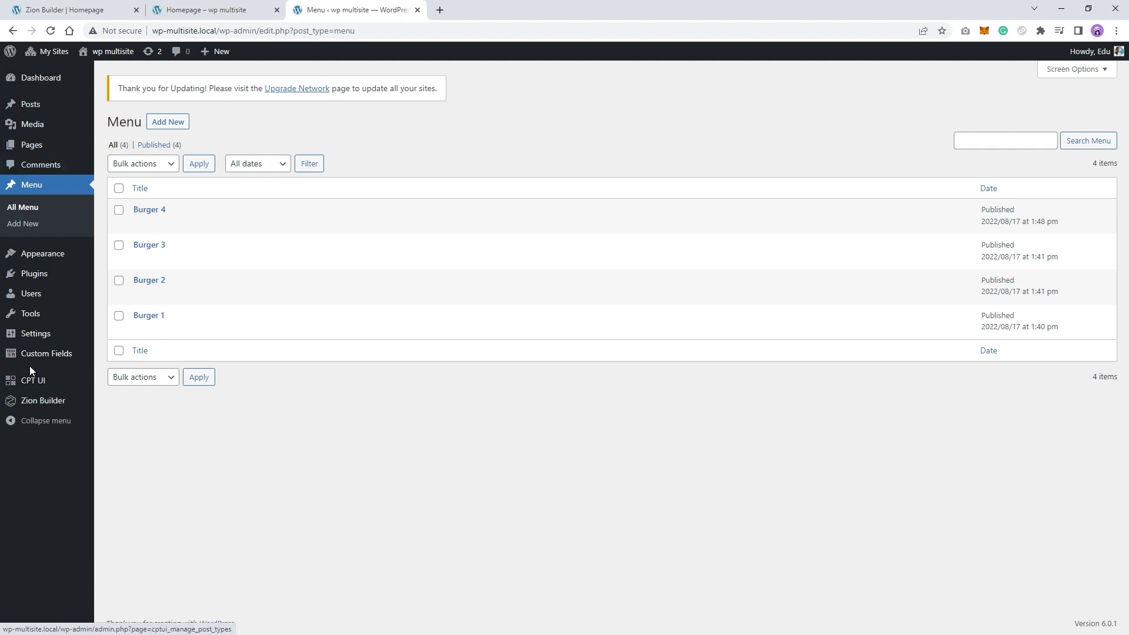
mouse_move(46, 353)
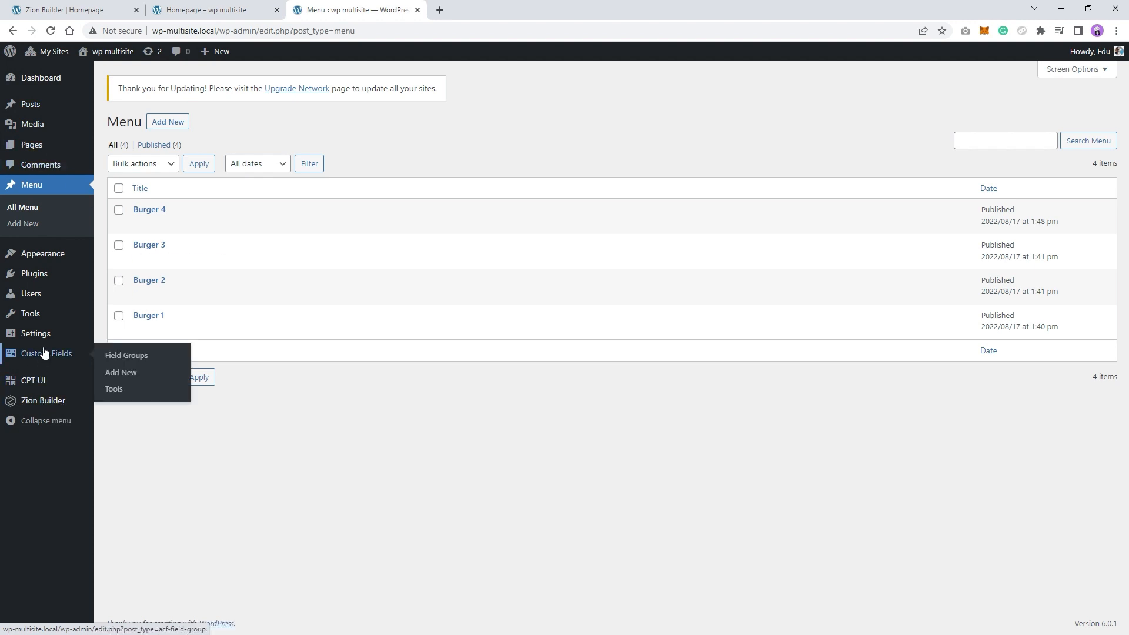
click(65, 355)
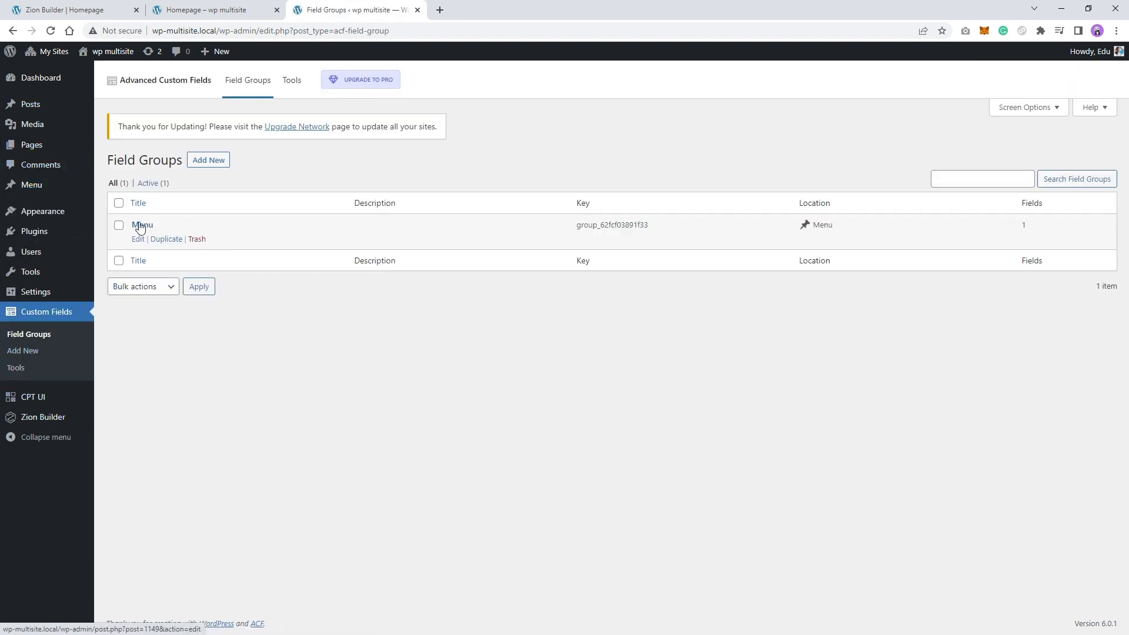
click(136, 227)
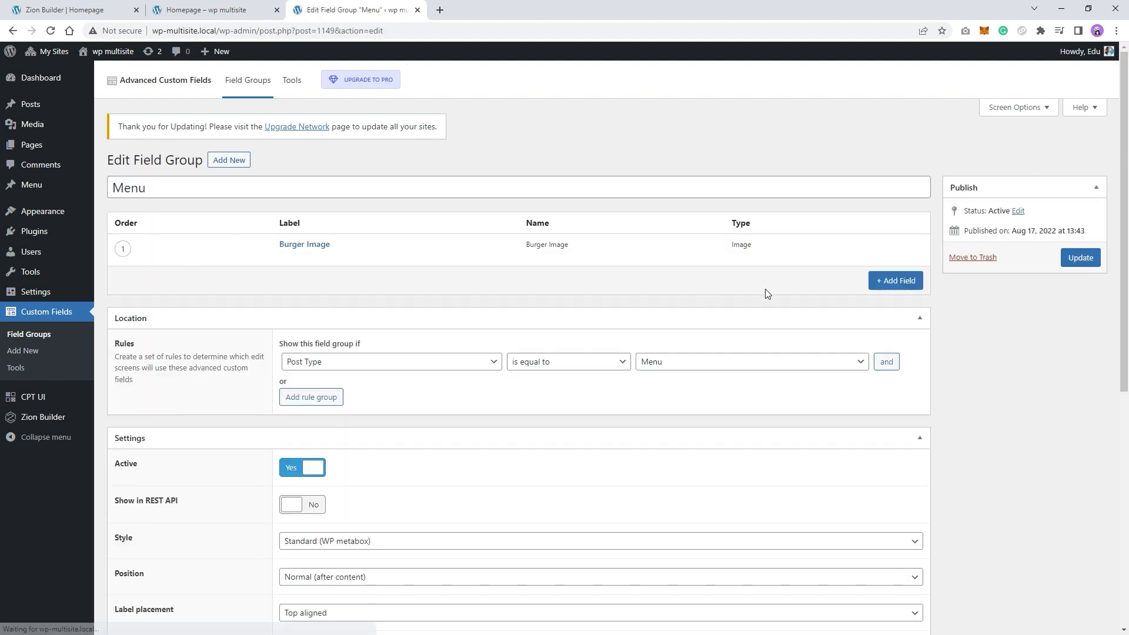
click(890, 284)
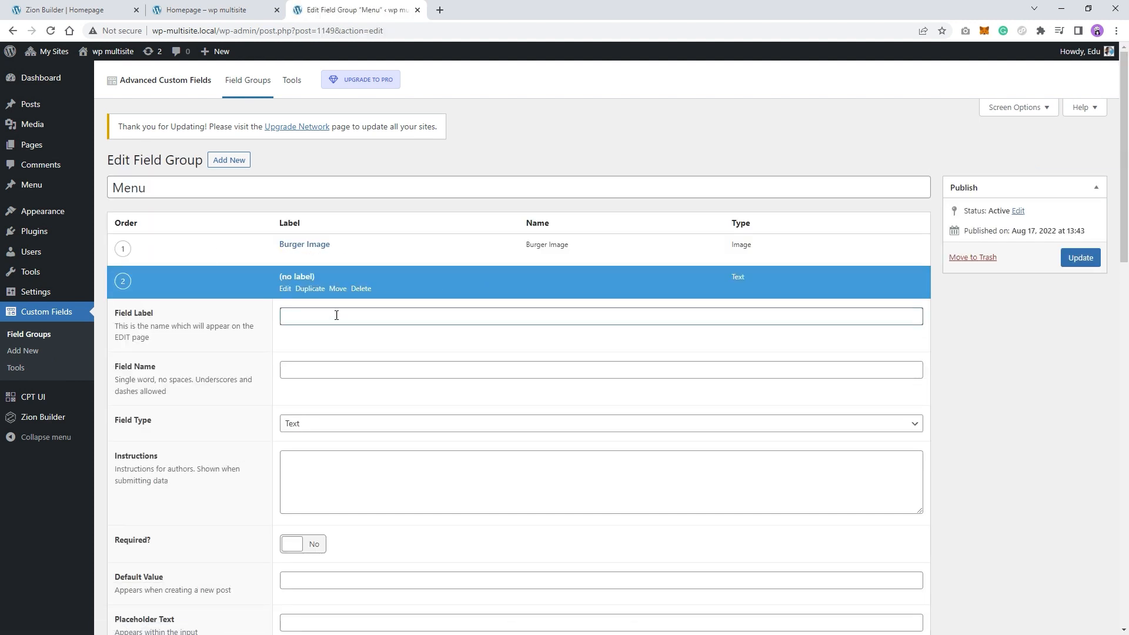
Examine the description and title of the first burger entry in the Homepage preview.
click(204, 6)
drag(645, 247, 796, 249)
drag(651, 233, 694, 237)
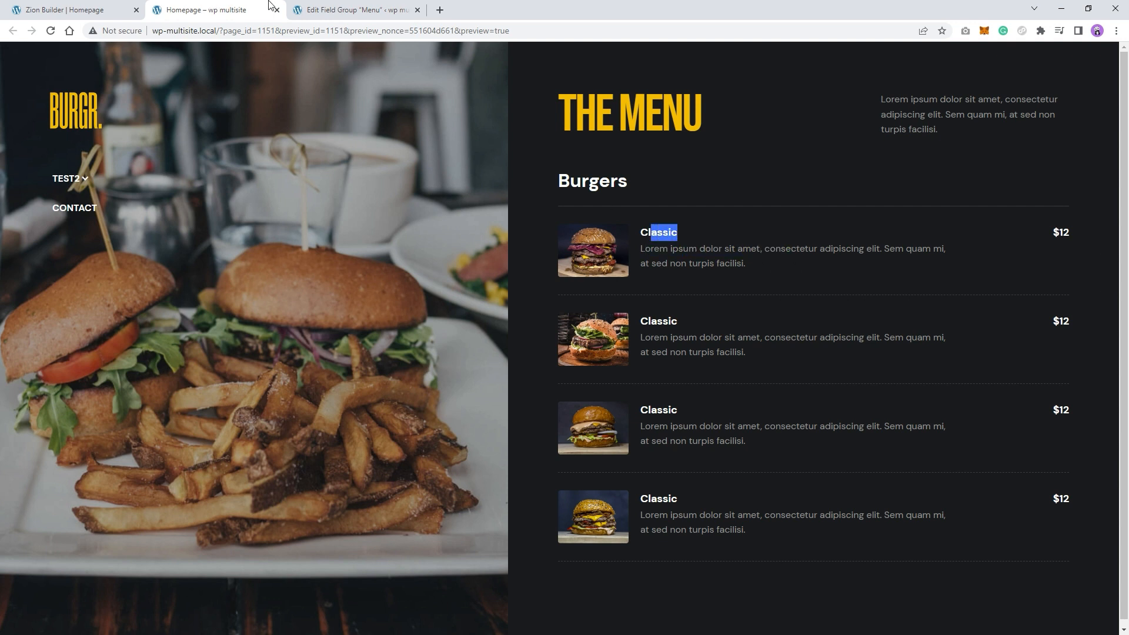
Open the WordPress admin in a new browser tab, go to the Menu posts, and open Burger 3 for editing.
click(346, 11)
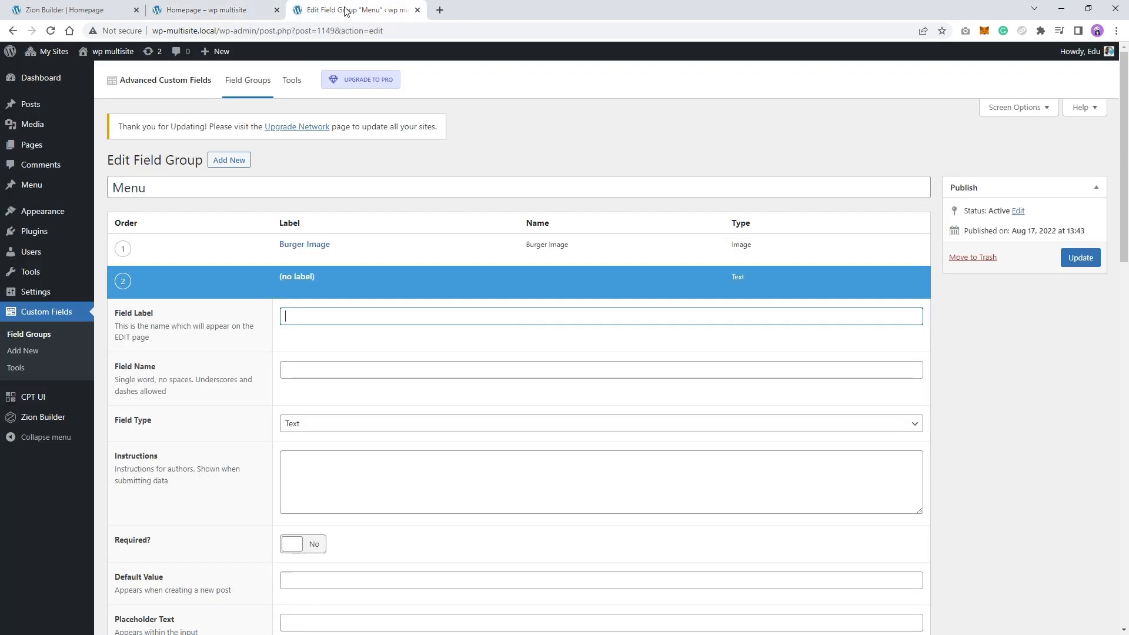
right_click(41, 145)
click(95, 154)
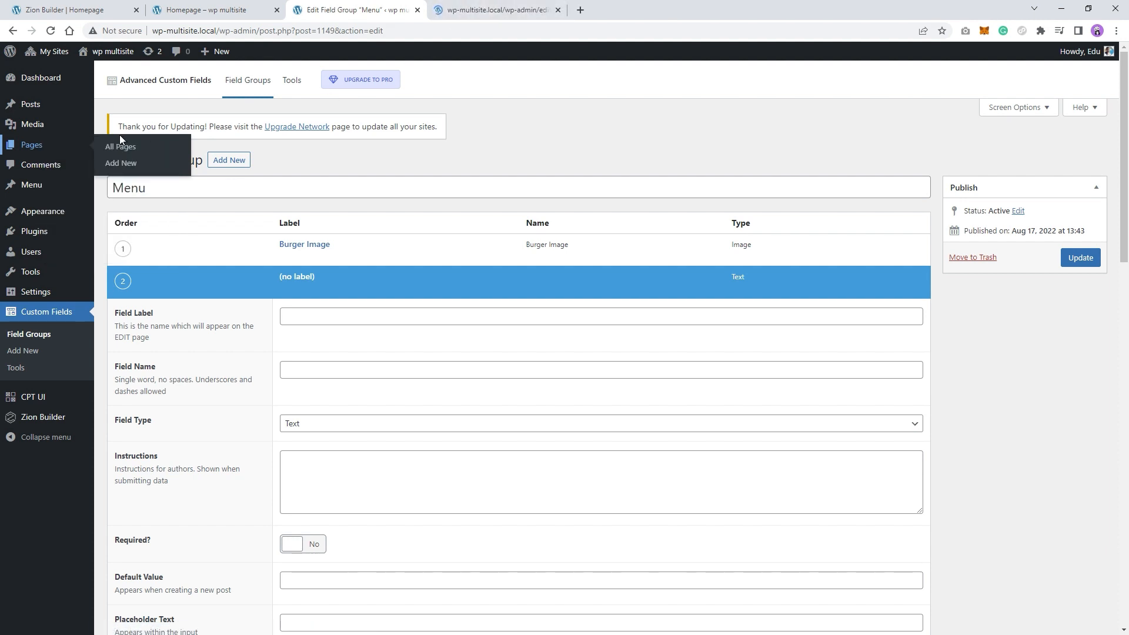
click(518, 10)
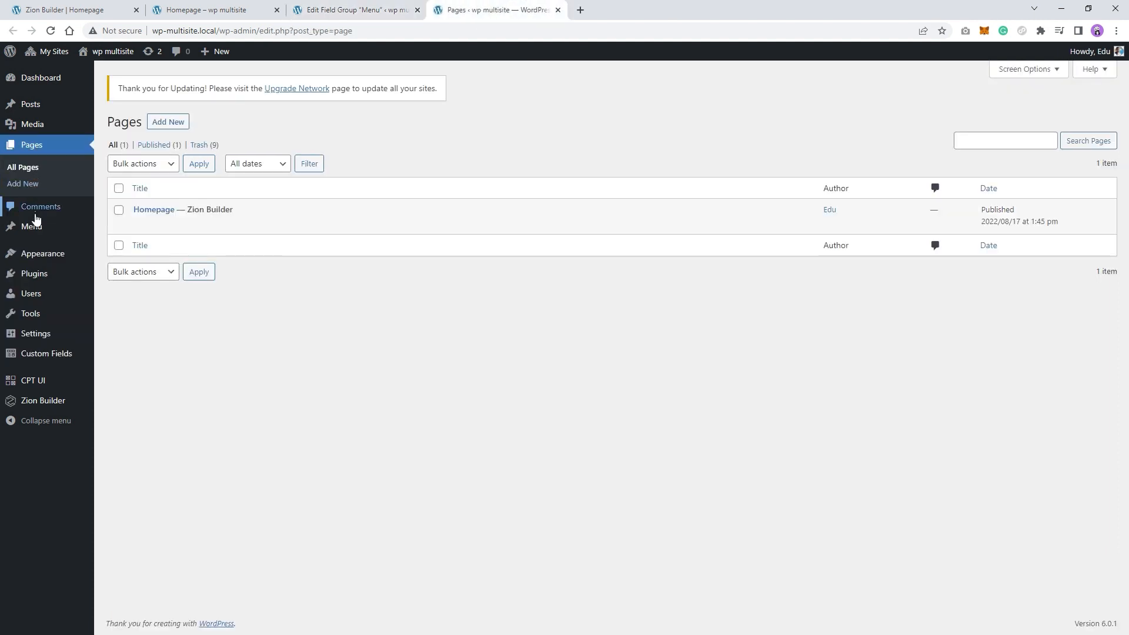
click(38, 234)
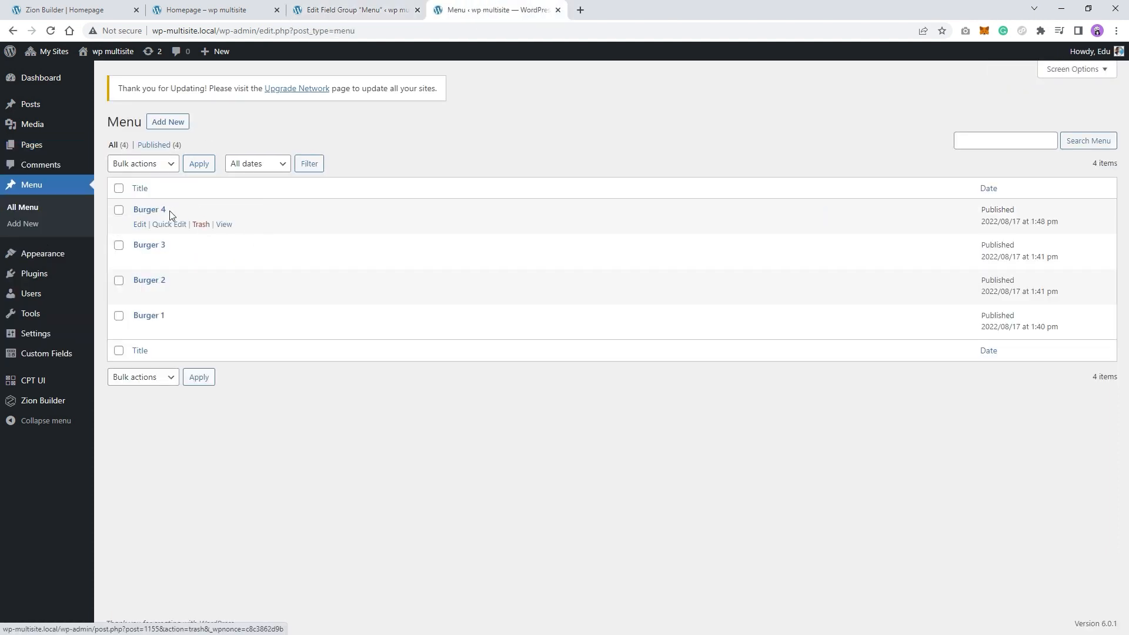
click(147, 246)
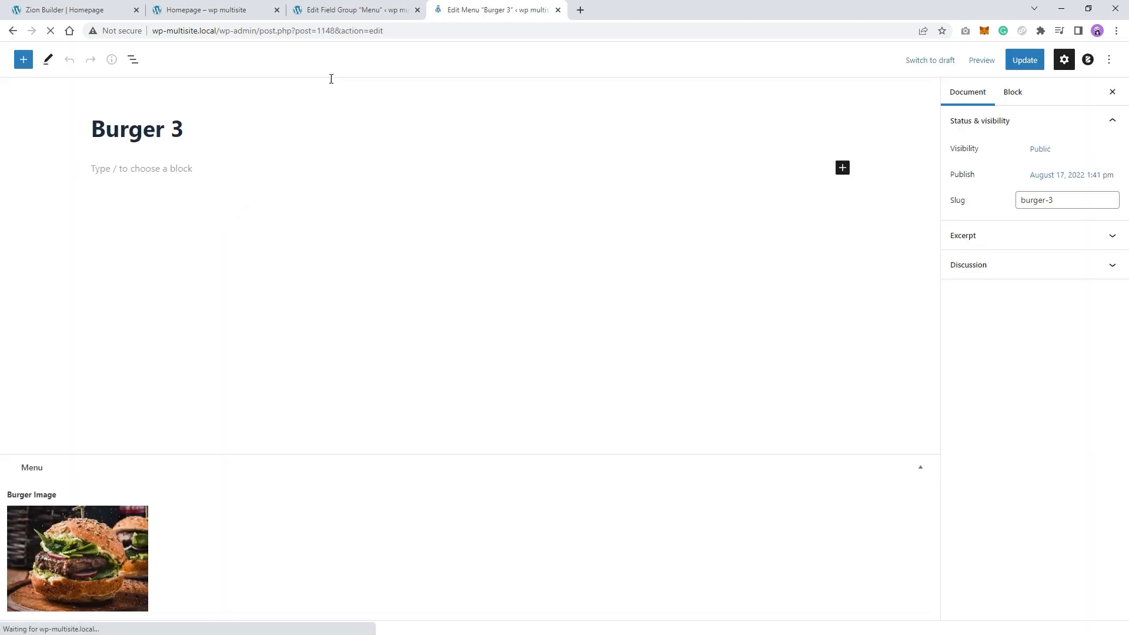
Move the Homepage preview tab beside the Burger 3 editor and compare the entry's title and description with the post's title.
click(329, 7)
drag(240, 8, 381, 14)
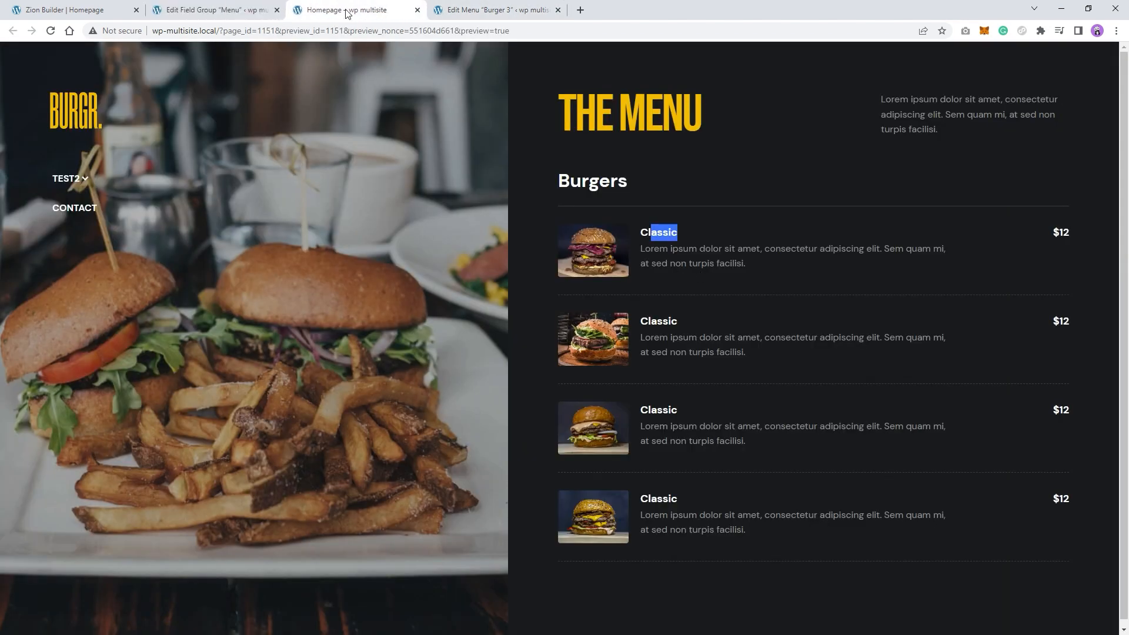
drag(691, 234, 639, 233)
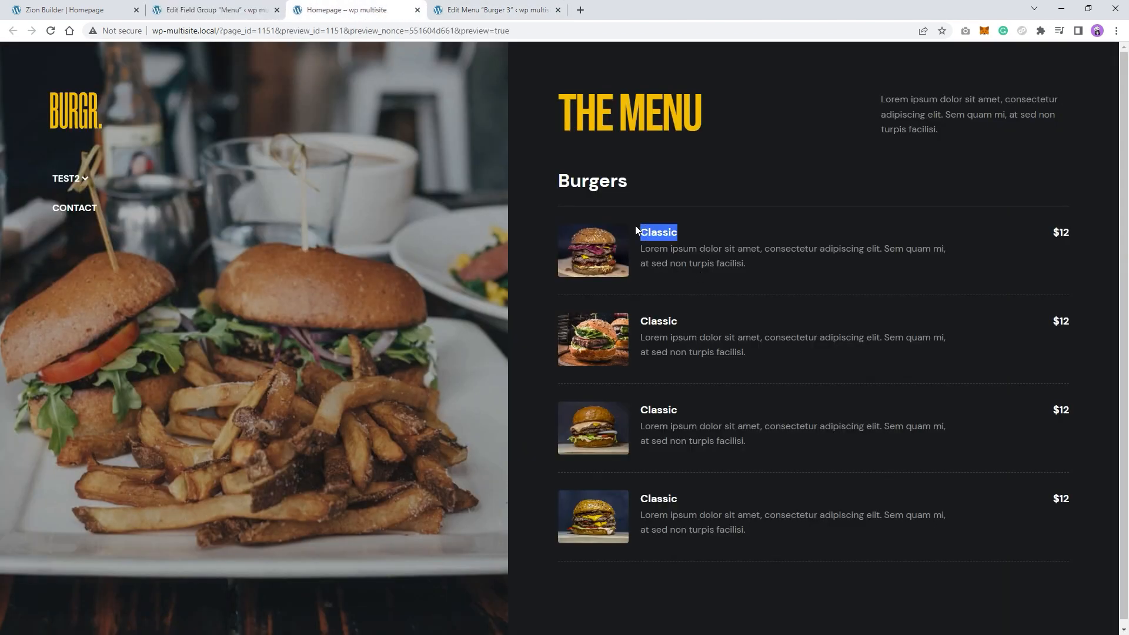
click(494, 10)
drag(106, 131, 187, 131)
click(317, 7)
click(645, 247)
drag(645, 247, 764, 266)
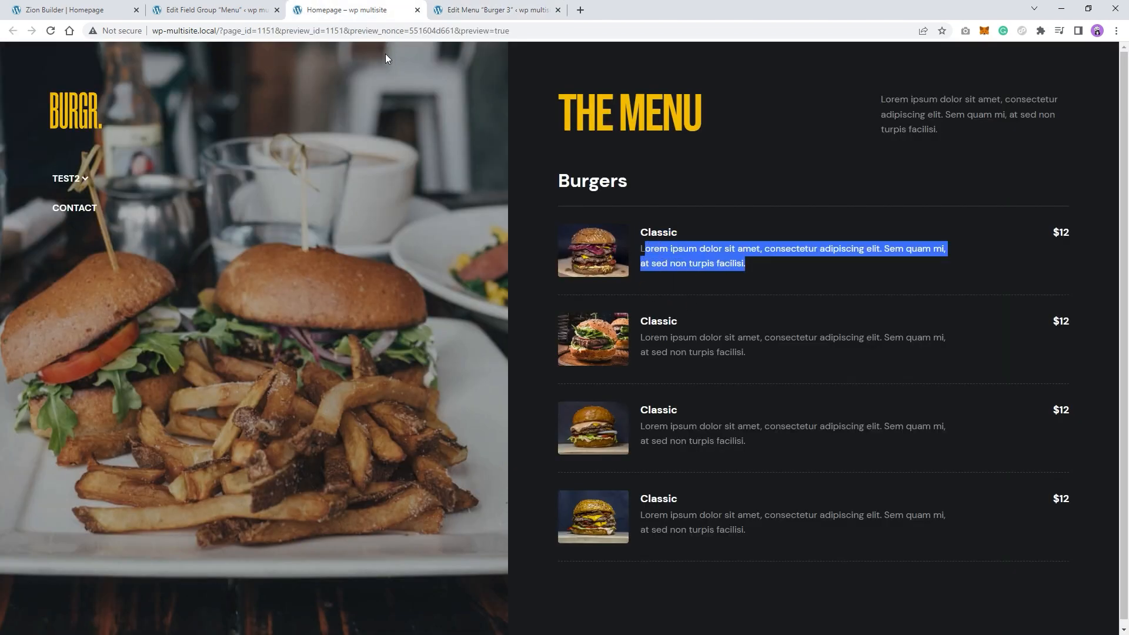
Enter "description 3" as the paragraph content of the Burger 3 post.
click(505, 5)
click(191, 171)
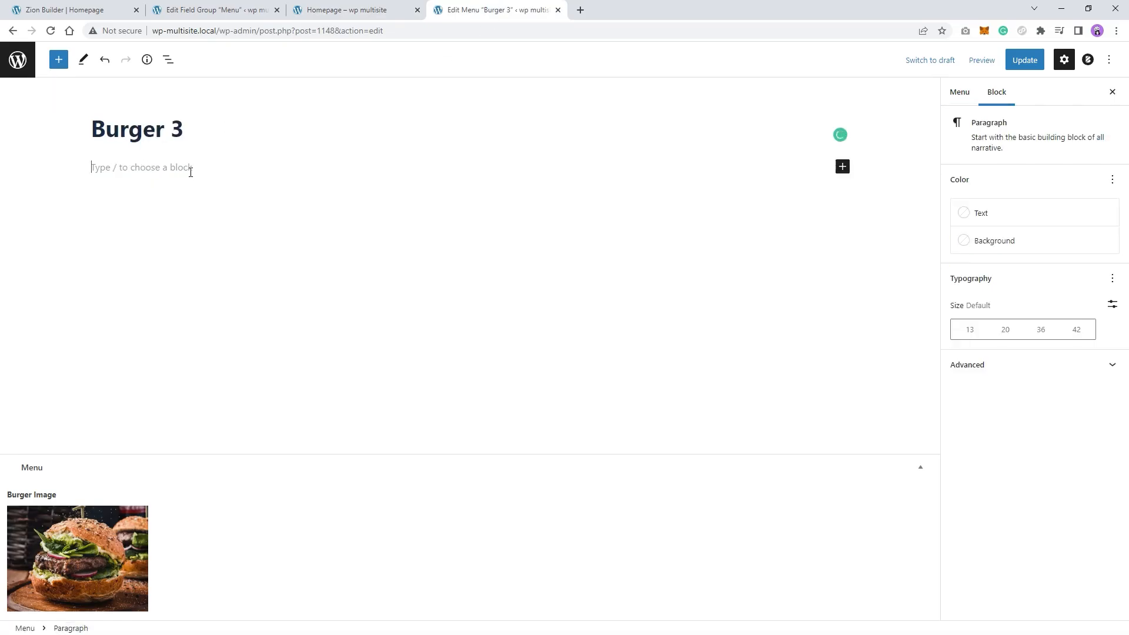
text(description 3)
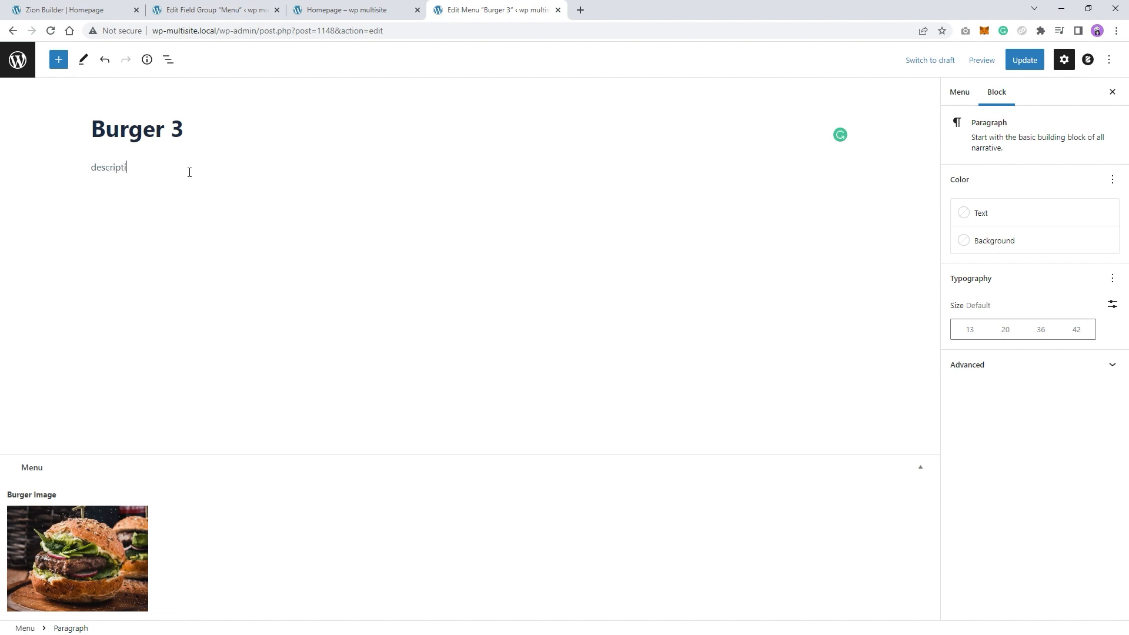
Compare the first entry's price in the Homepage preview with the Burger 3 post's fields and return to the Menu field group.
click(388, 9)
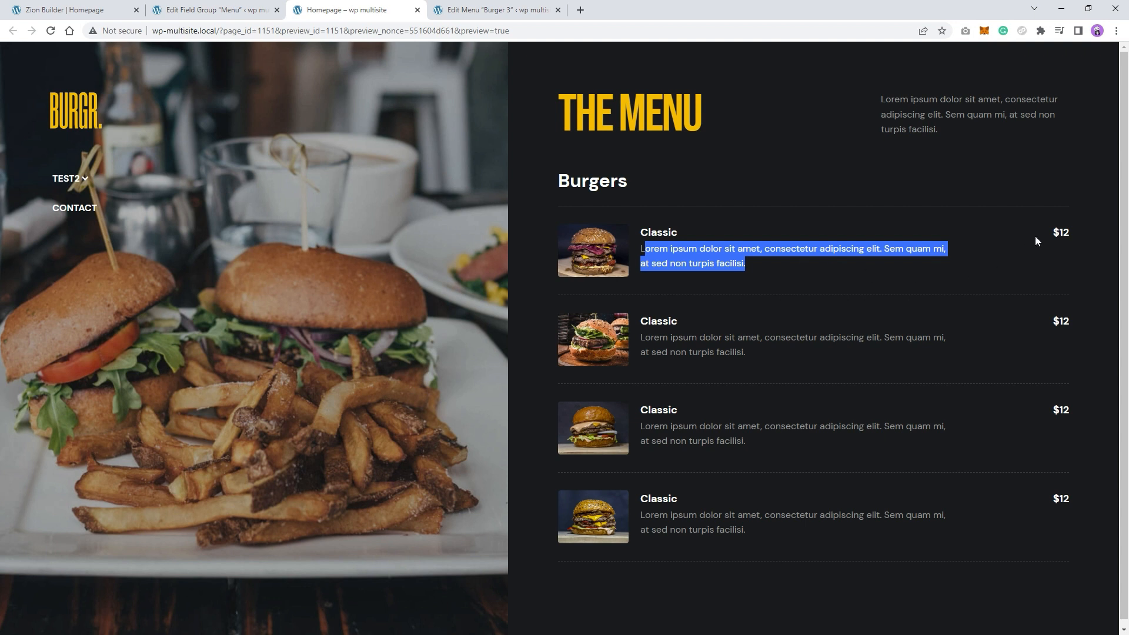
drag(1036, 240, 1073, 235)
click(482, 10)
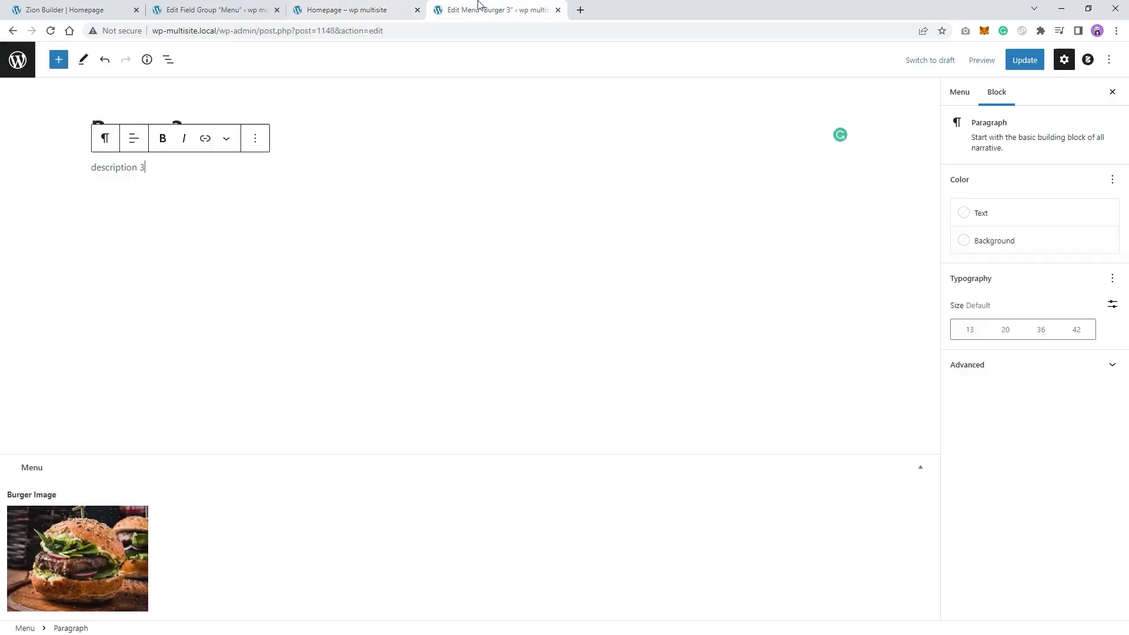
click(288, 234)
click(388, 9)
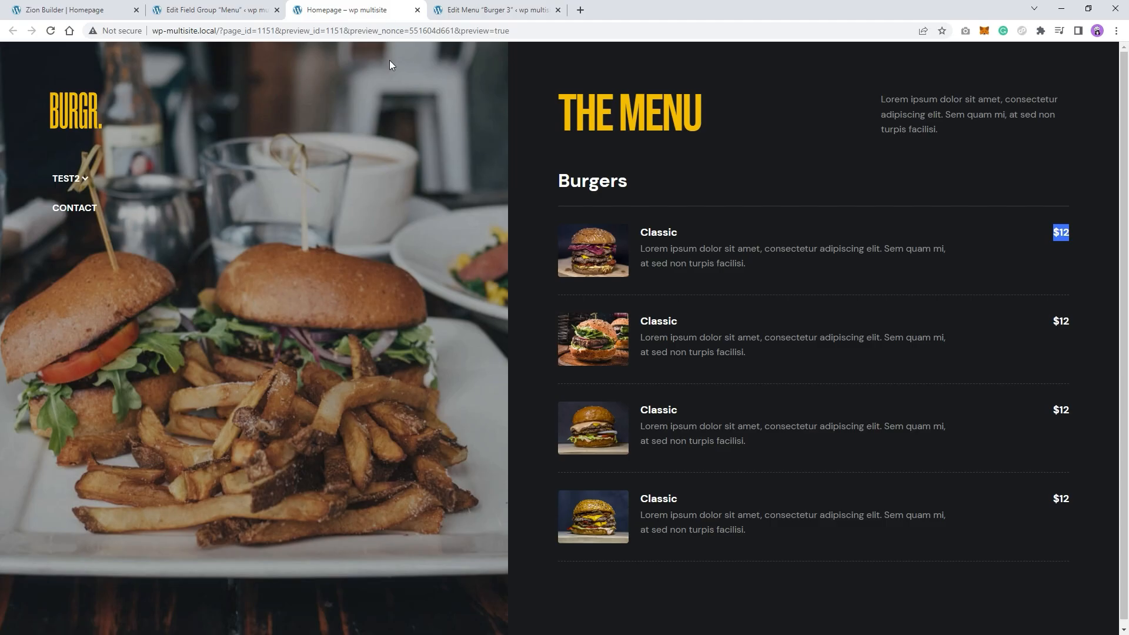
click(239, 9)
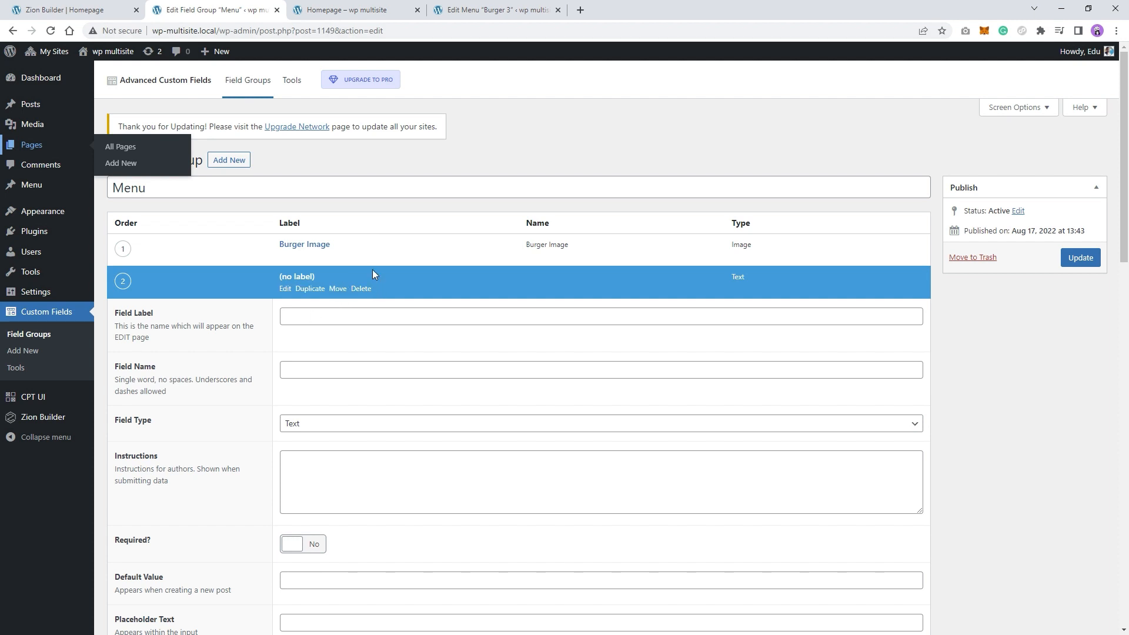
Label the new text field "Price" with the field name "price" and update the Menu field group.
click(307, 314)
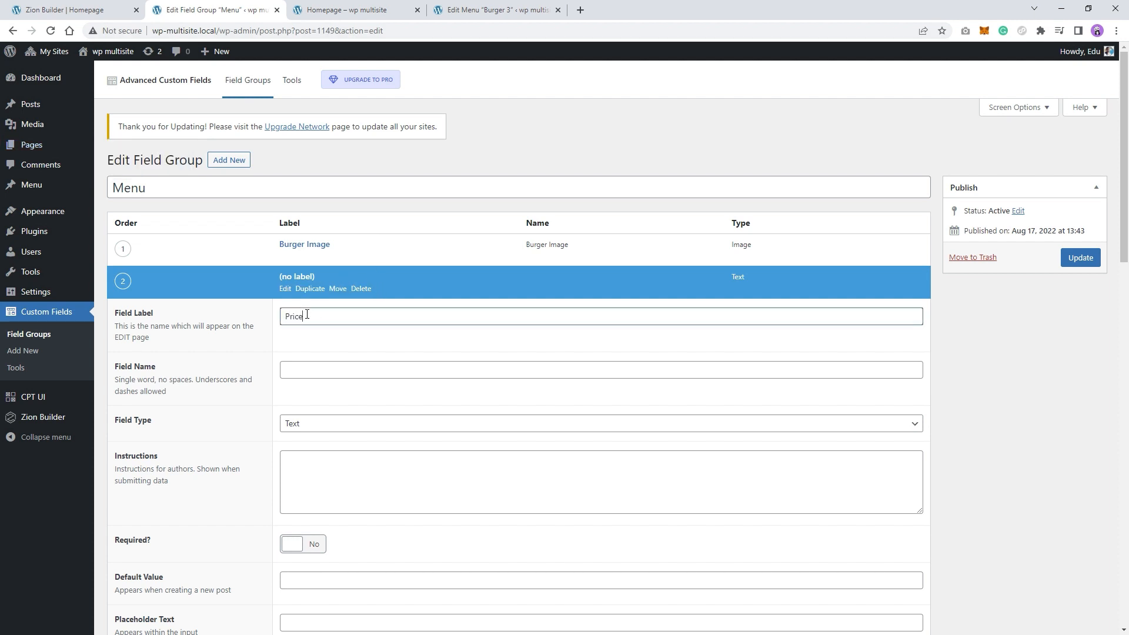
click(306, 368)
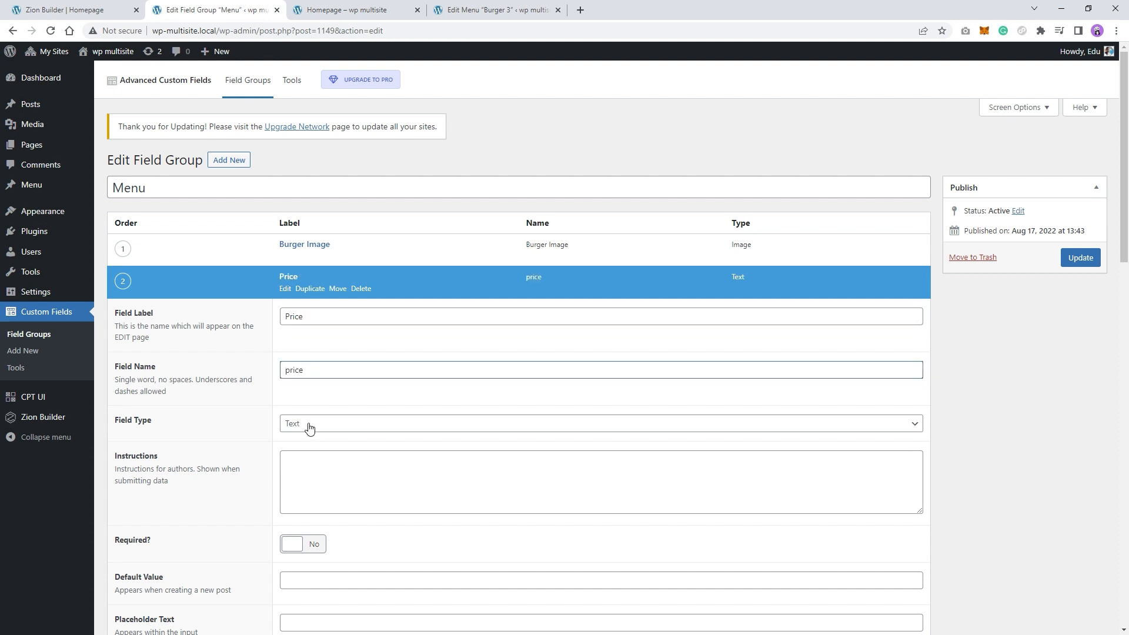
scroll(324, 428, down, 4)
scroll(346, 425, up, 4)
click(1080, 260)
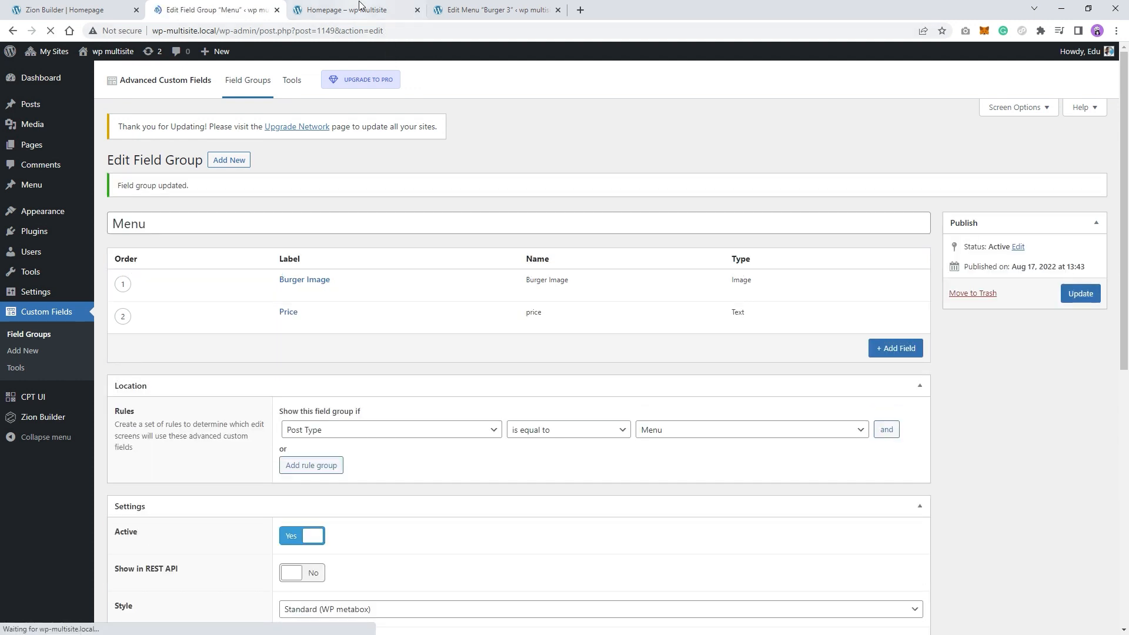
Reload the Burger 3 editor, set its Price to $15 and update the post.
click(353, 7)
click(464, 7)
right_click(247, 265)
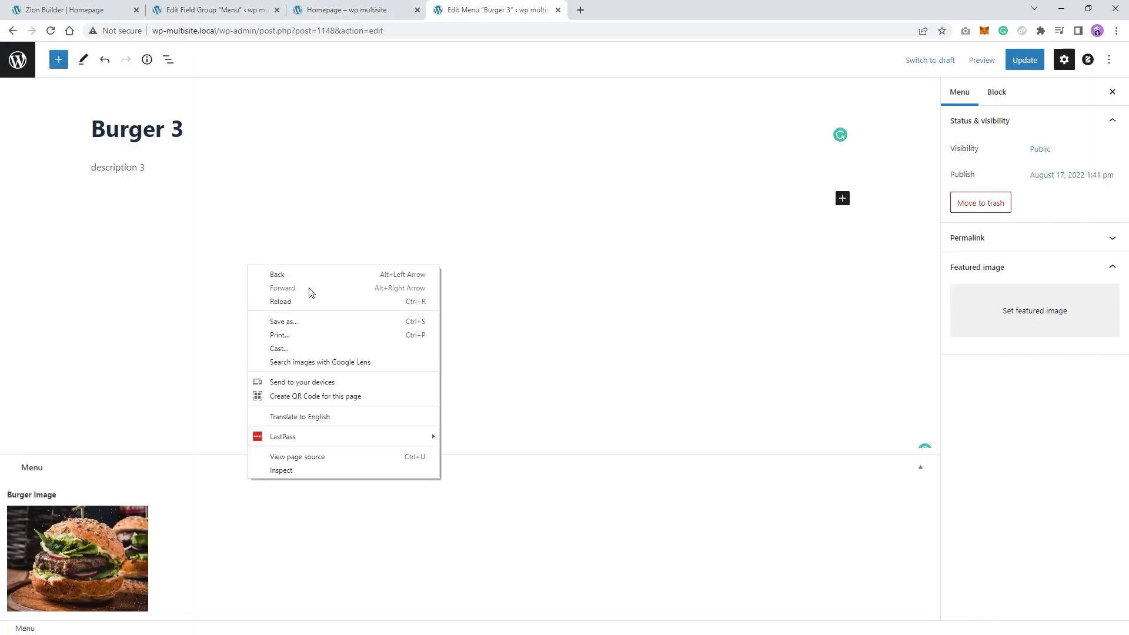
click(309, 301)
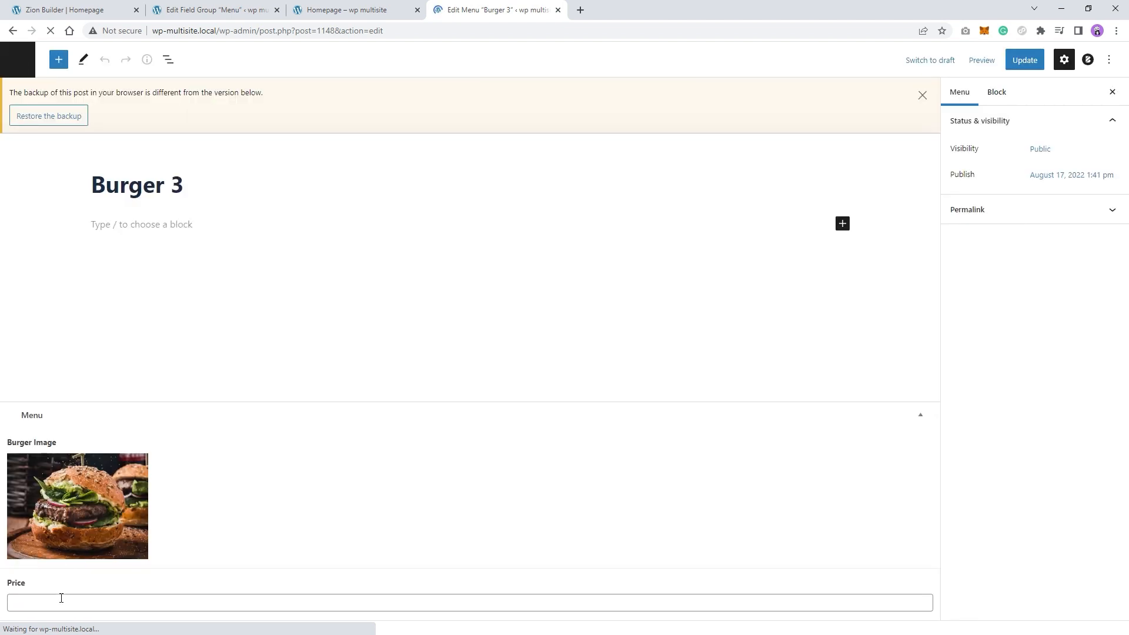
click(1024, 59)
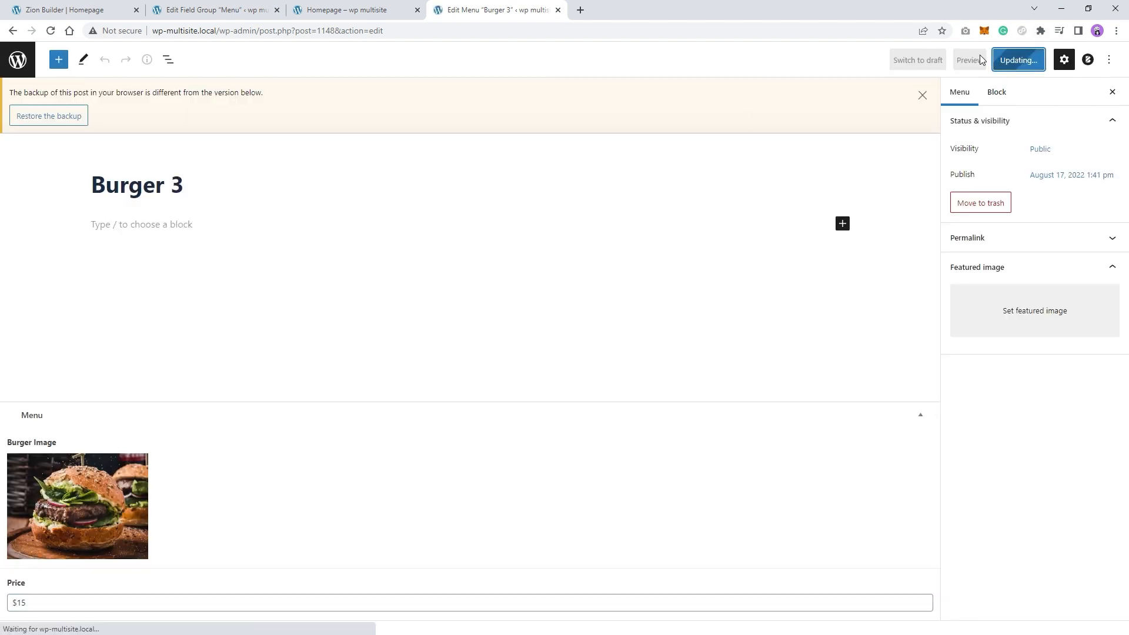
Return to the Zion Builder homepage and link the Price element's content to the dynamic ACF Field source.
click(326, 8)
click(229, 7)
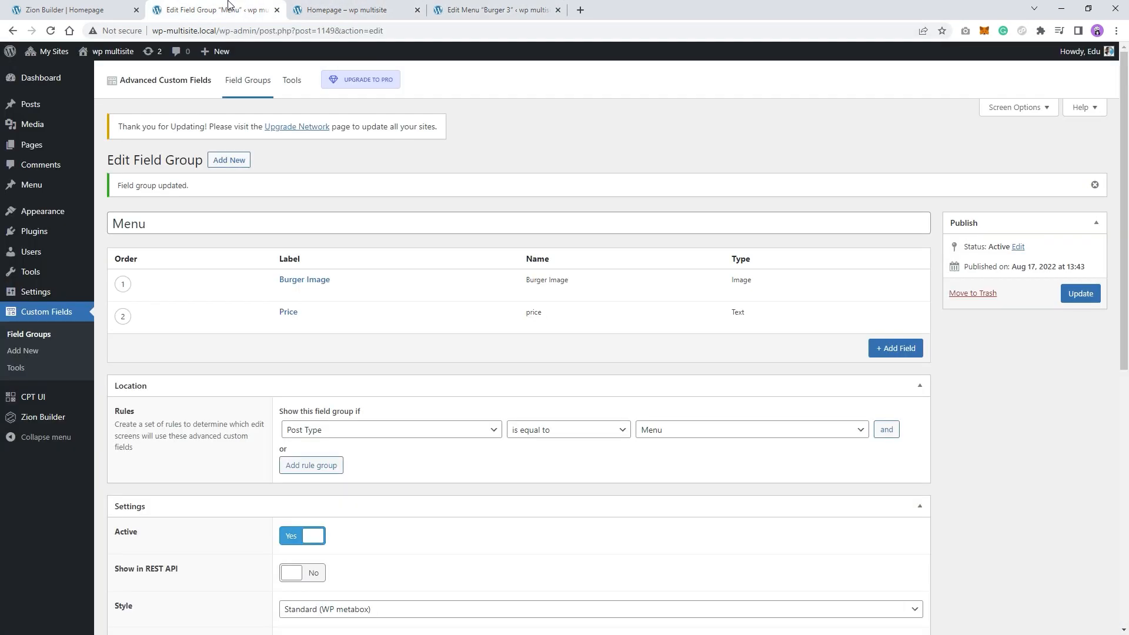
click(142, 8)
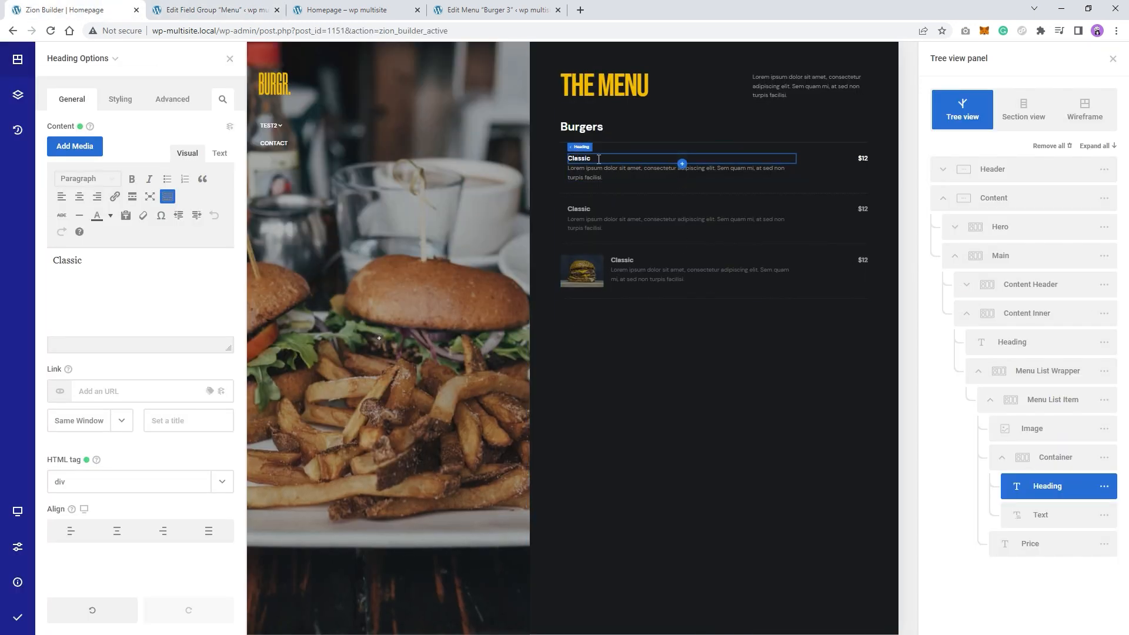
click(862, 158)
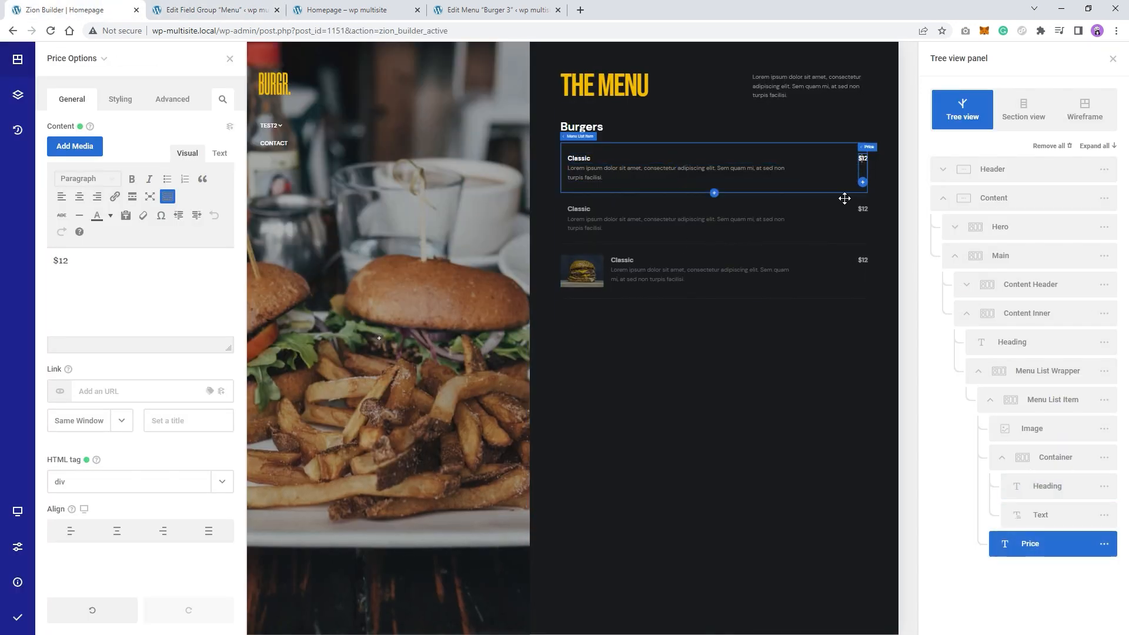
click(230, 129)
scroll(191, 177, down, 10)
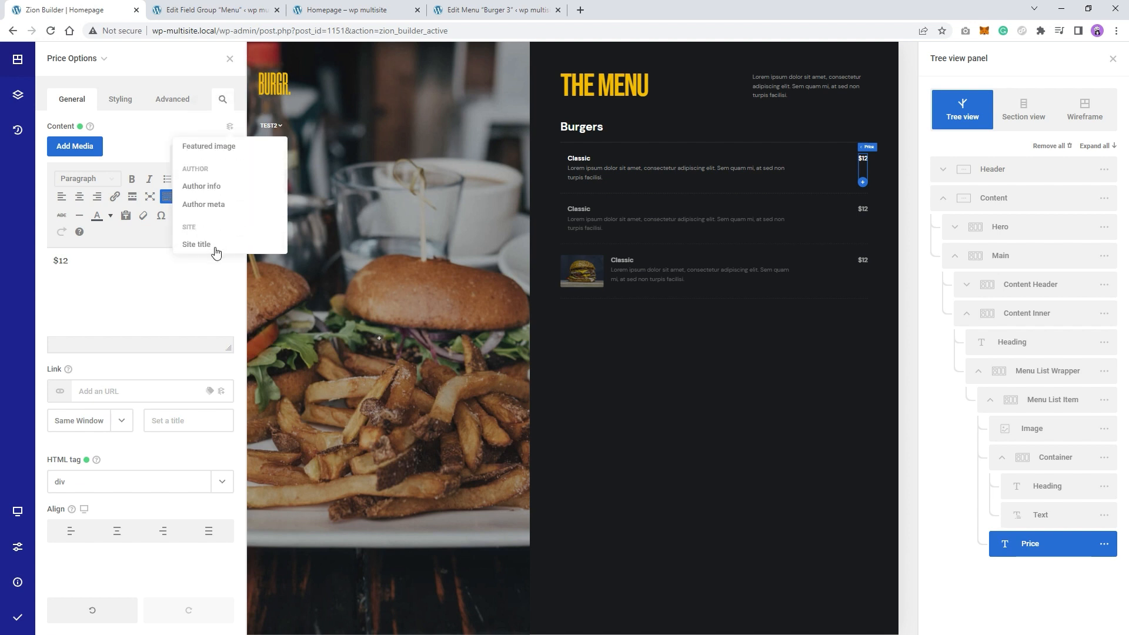
scroll(210, 250, down, 2)
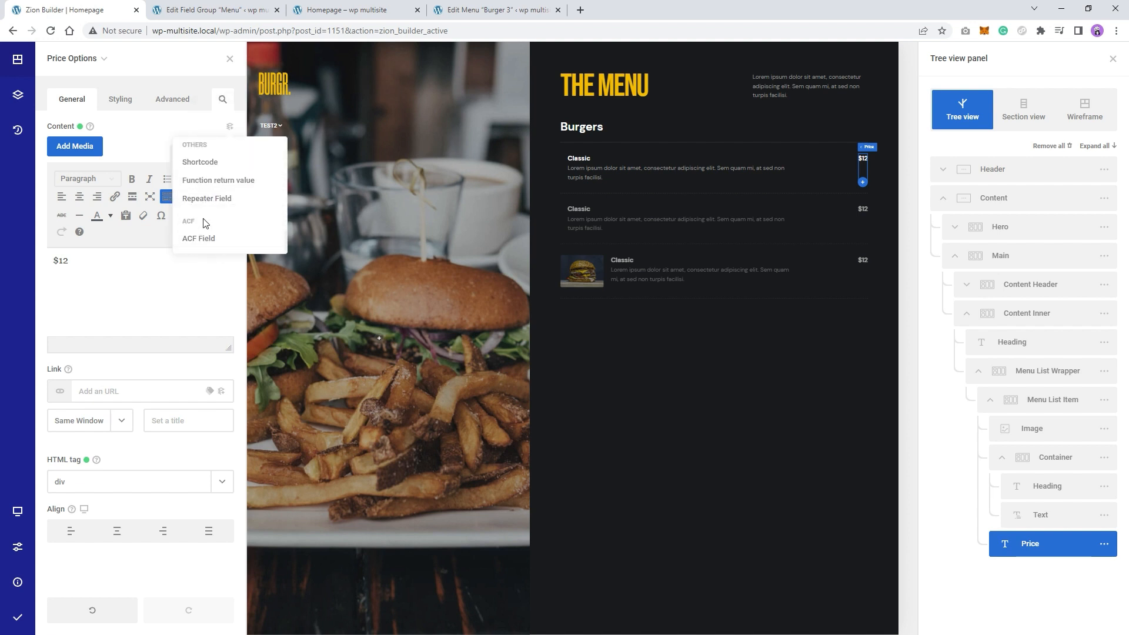
click(201, 238)
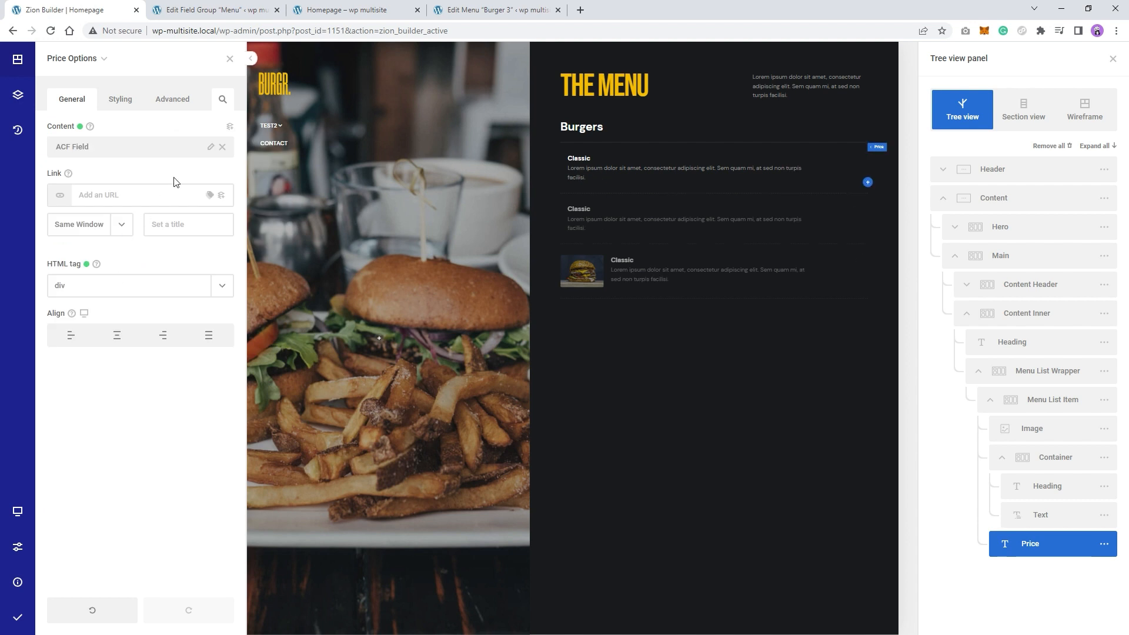
Look through the fields available to display for the Price element's ACF Field source.
click(210, 147)
scroll(122, 289, down, 1)
click(176, 177)
scroll(164, 303, down, 5)
scroll(164, 318, up, 4)
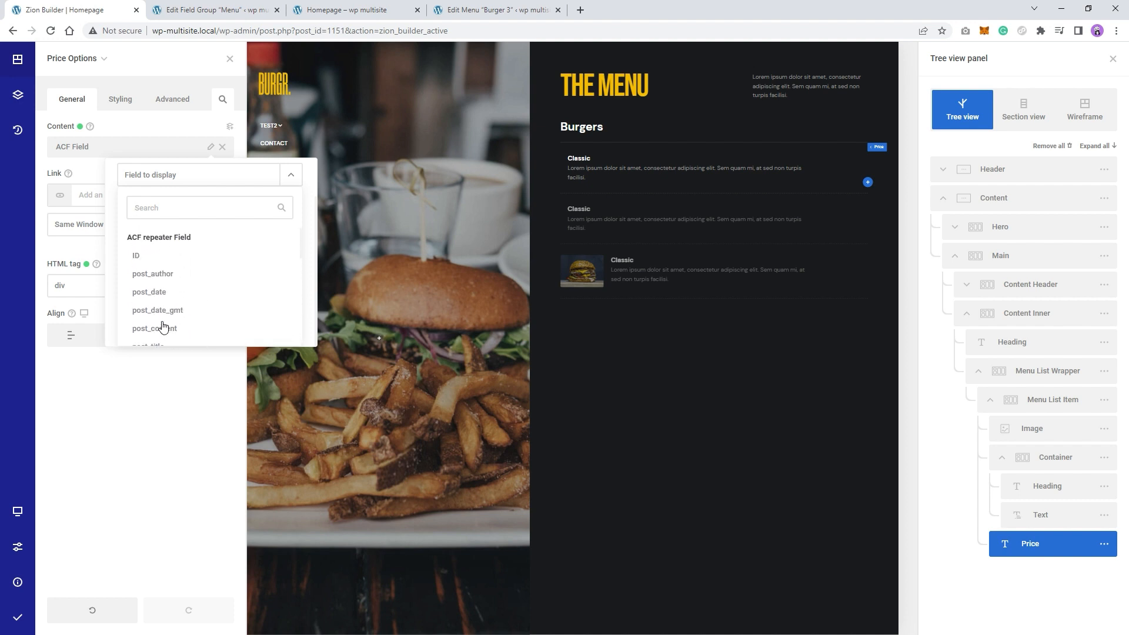
scroll(166, 278, down, 3)
scroll(157, 335, down, 3)
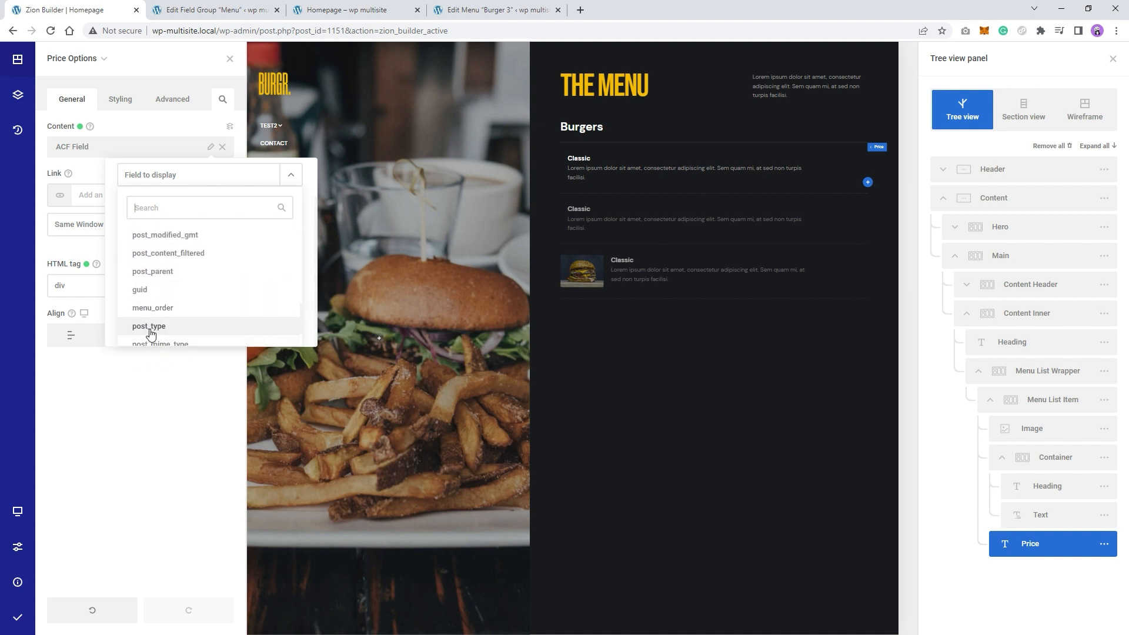
click(146, 383)
Save the homepage and reload the builder.
click(18, 617)
right_click(19, 406)
click(50, 439)
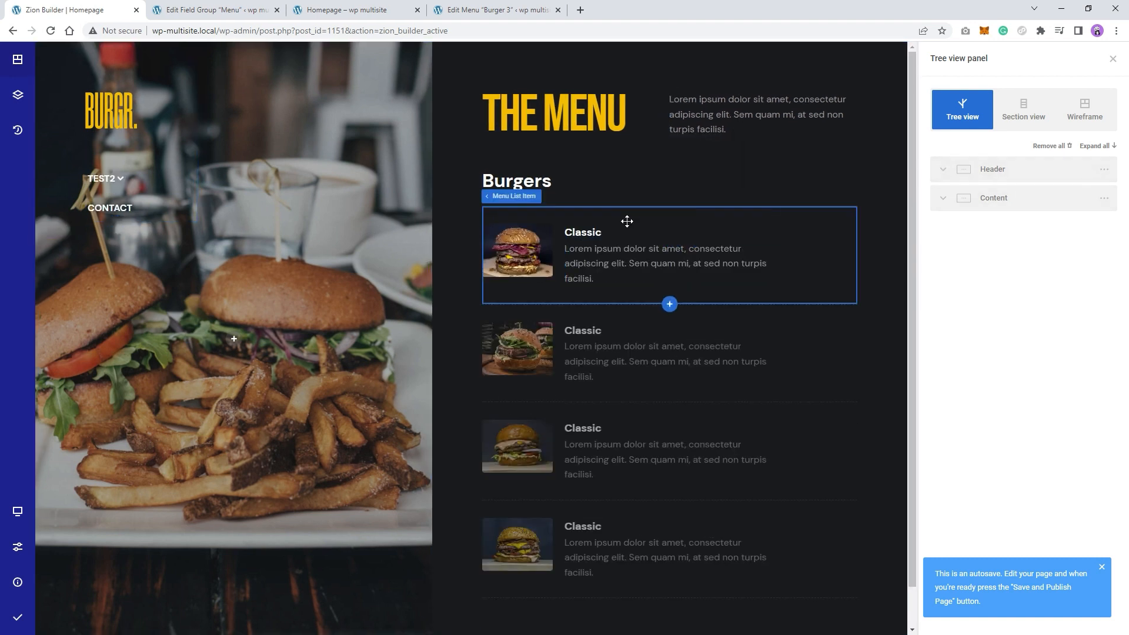
Remove the Price element's existing dynamic content and link it again to the ACF Field source.
click(620, 239)
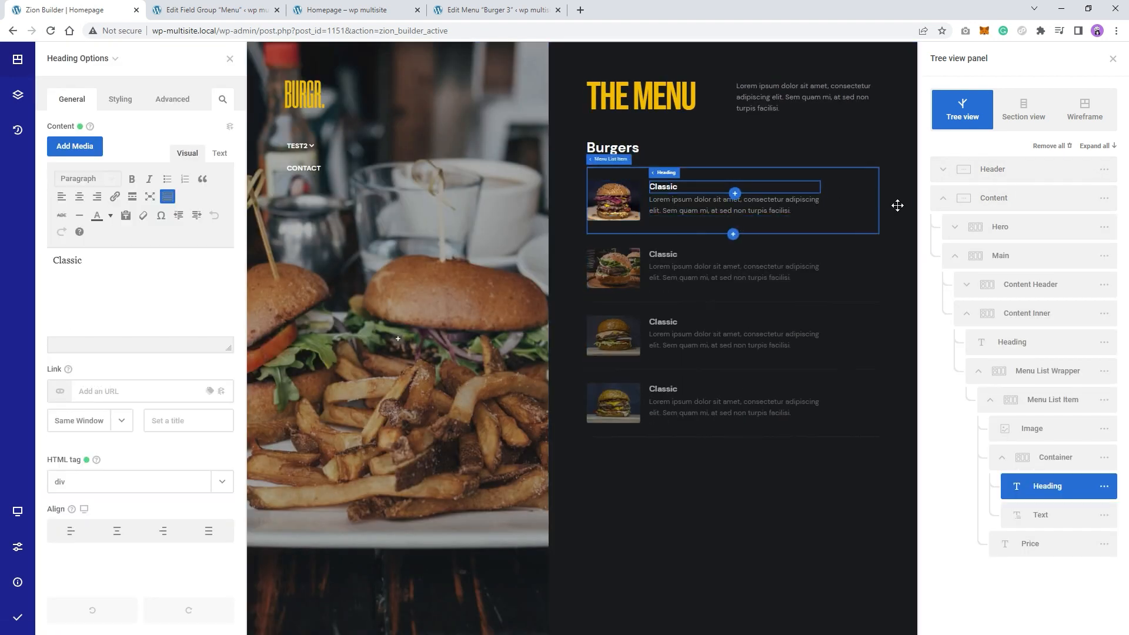
click(1054, 540)
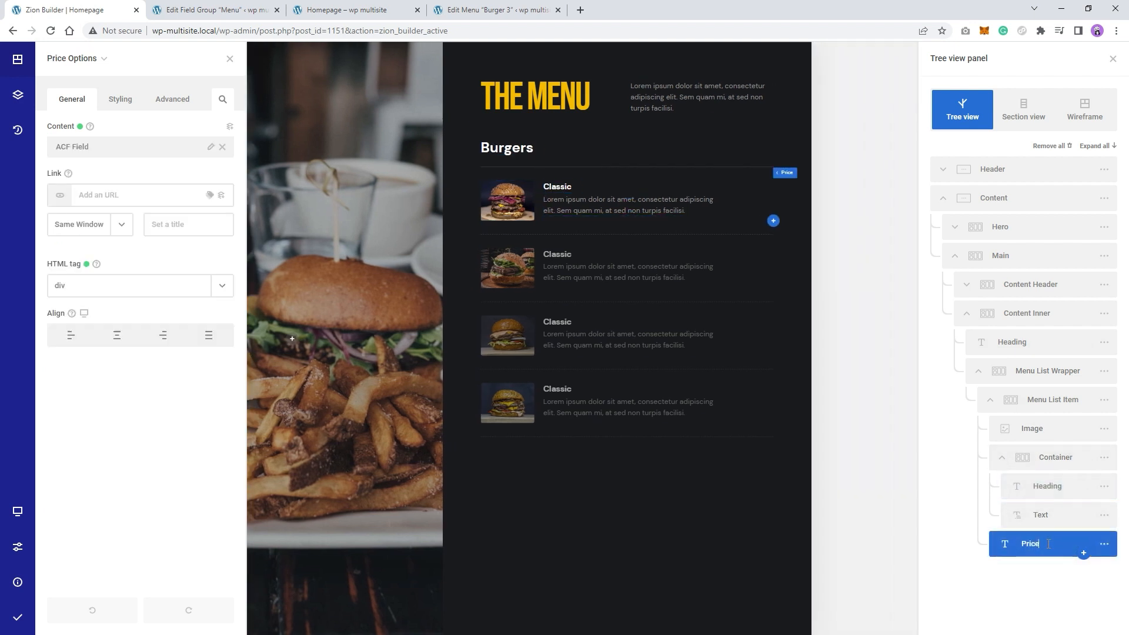
click(223, 147)
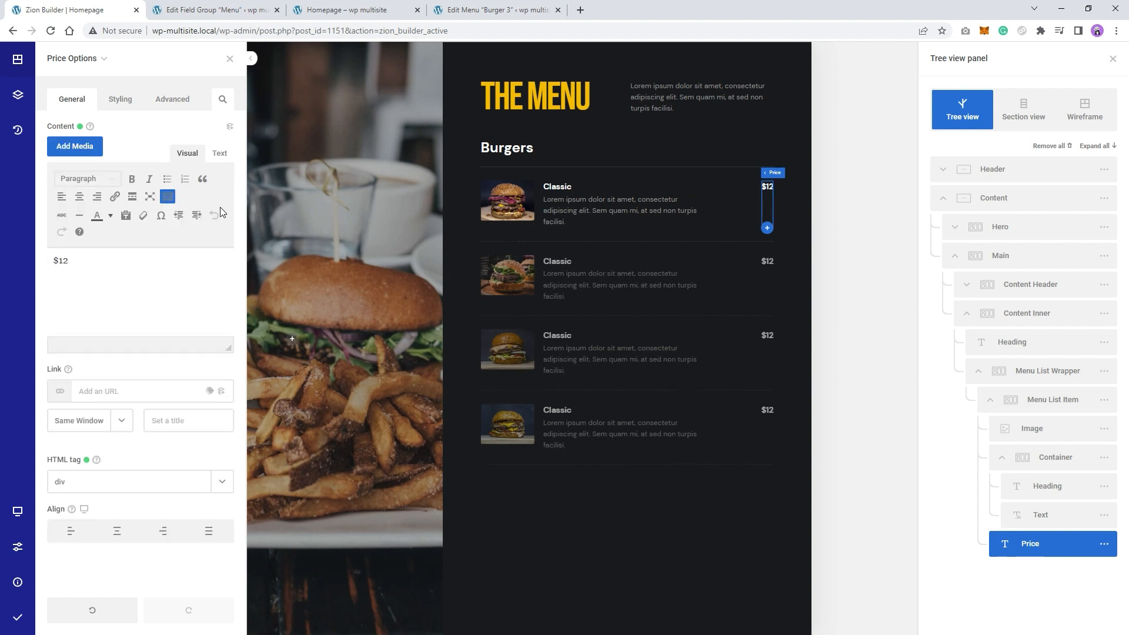
click(230, 130)
scroll(210, 227, down, 5)
scroll(210, 229, down, 2)
click(200, 238)
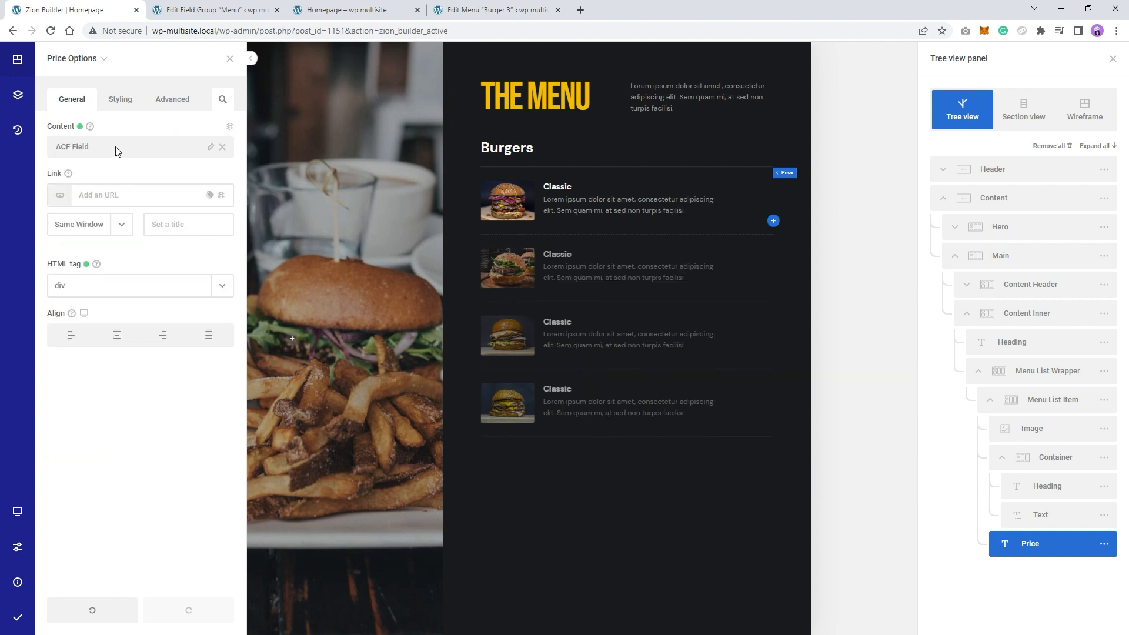
Set the ACF field to display to Price from the Menu group and save the page.
click(211, 146)
click(177, 221)
scroll(184, 294, down, 2)
scroll(184, 294, down, 5)
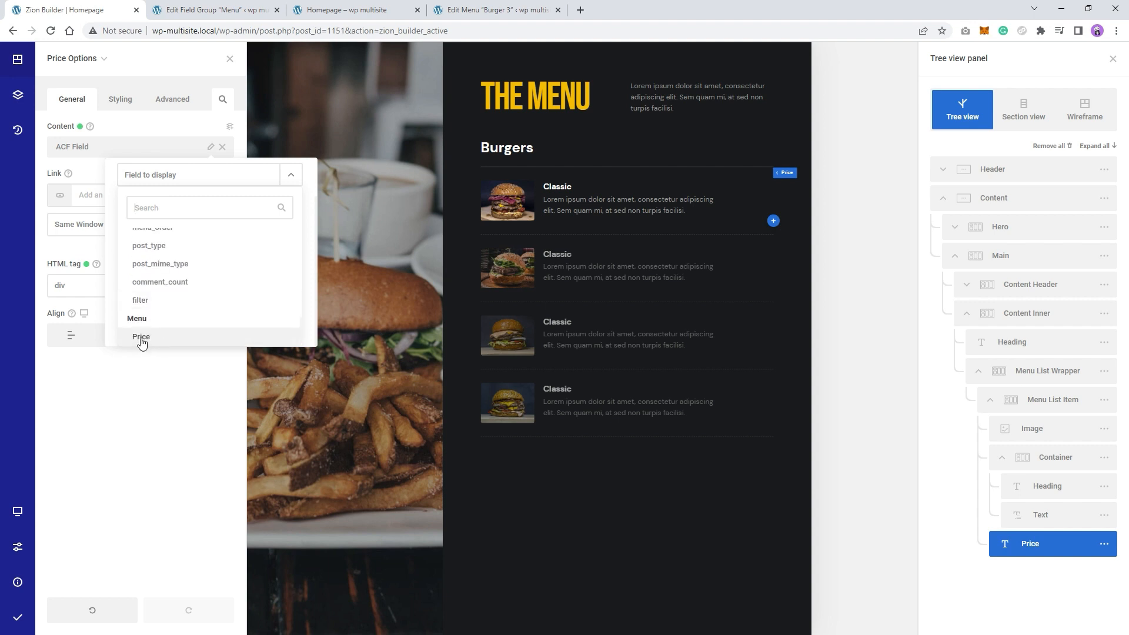
click(146, 343)
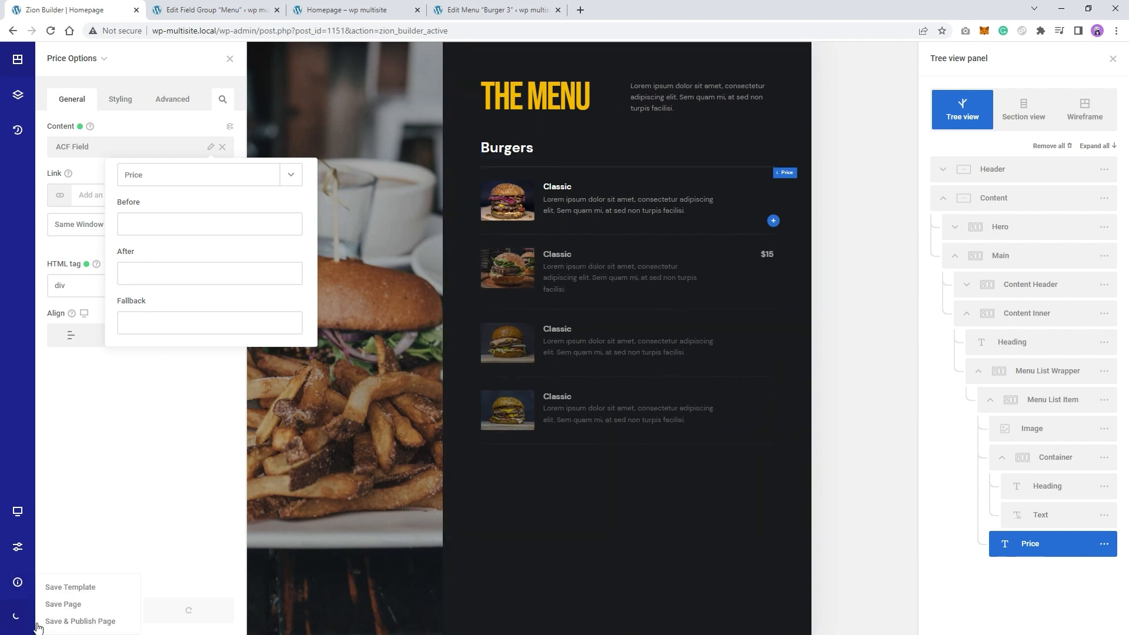
click(18, 617)
Open the Burger 4 post from the Menu posts, set its Price to $10 and update it.
click(214, 10)
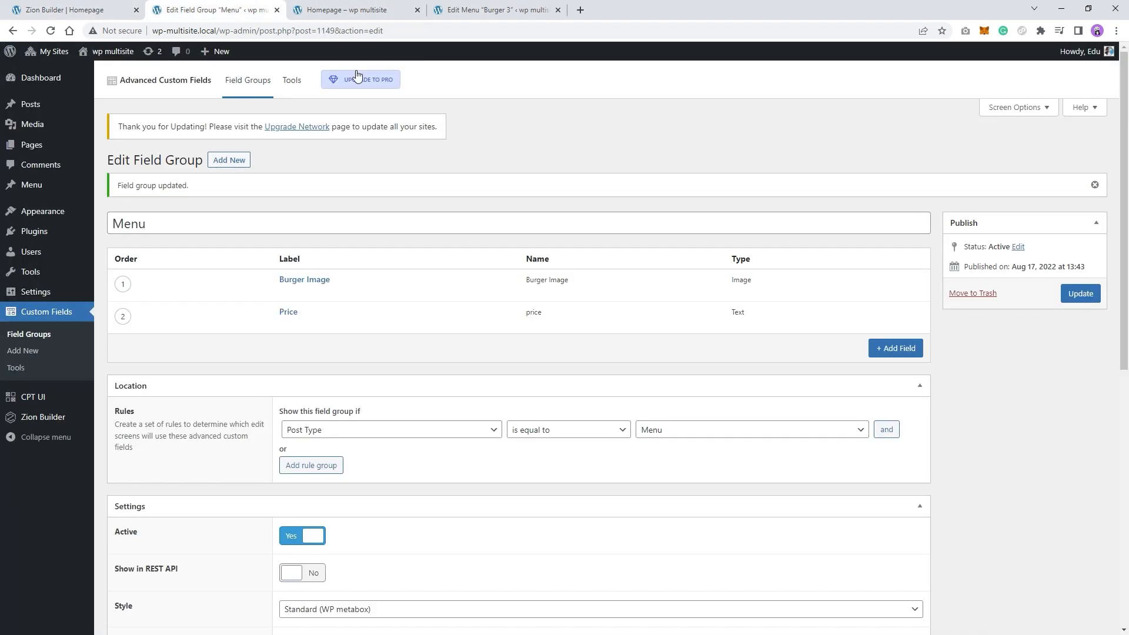
click(361, 8)
click(497, 9)
click(18, 59)
click(151, 210)
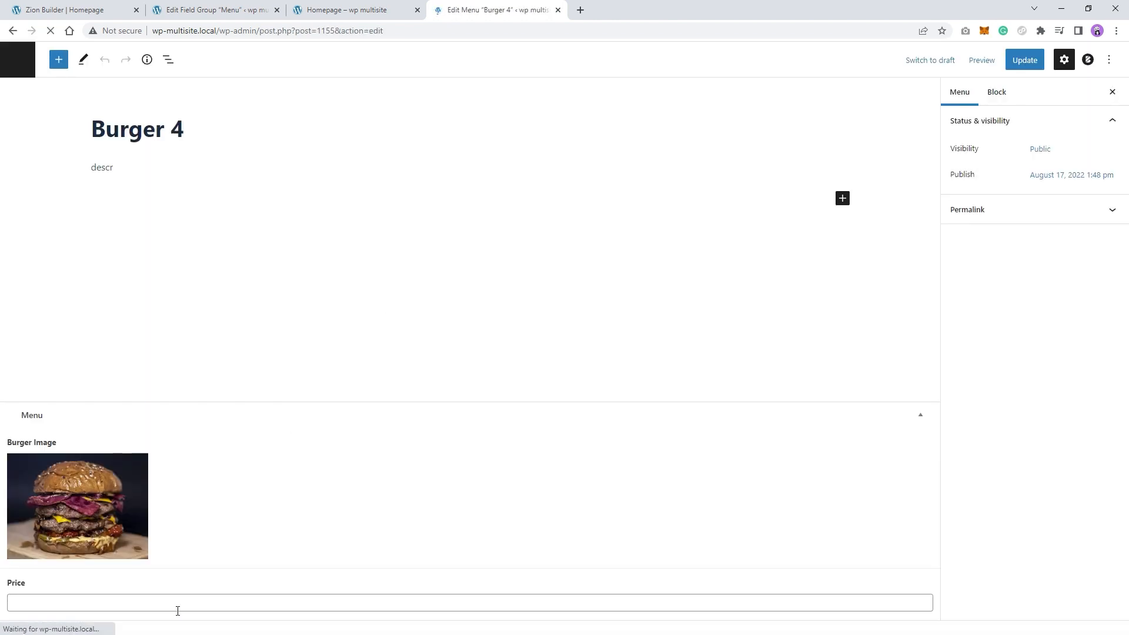
click(178, 609)
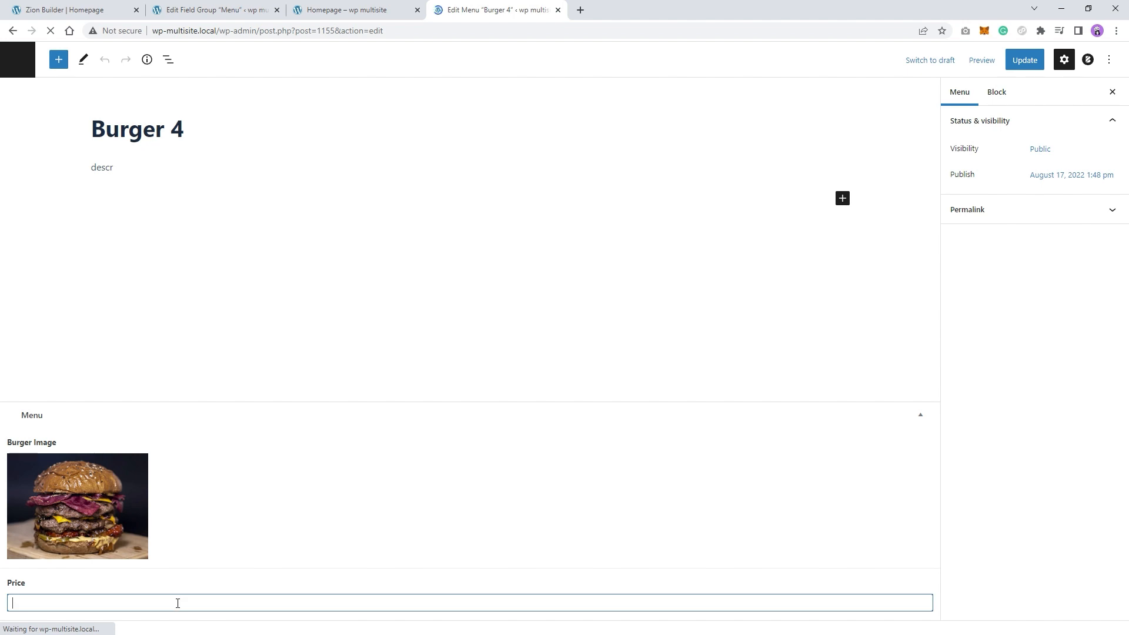
text(10)
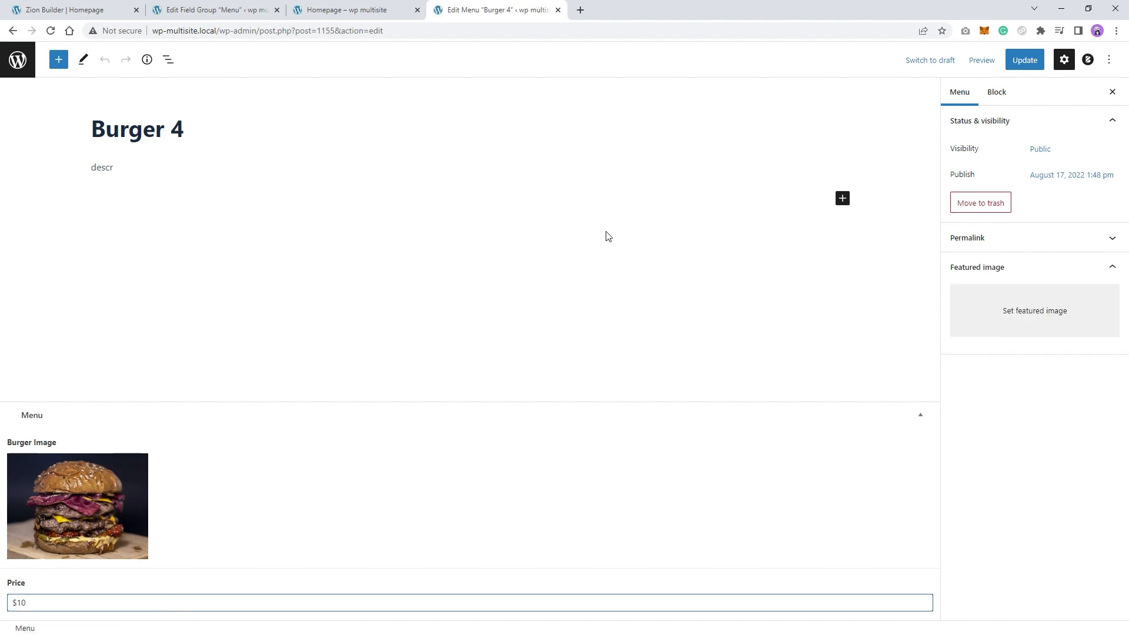
click(1025, 60)
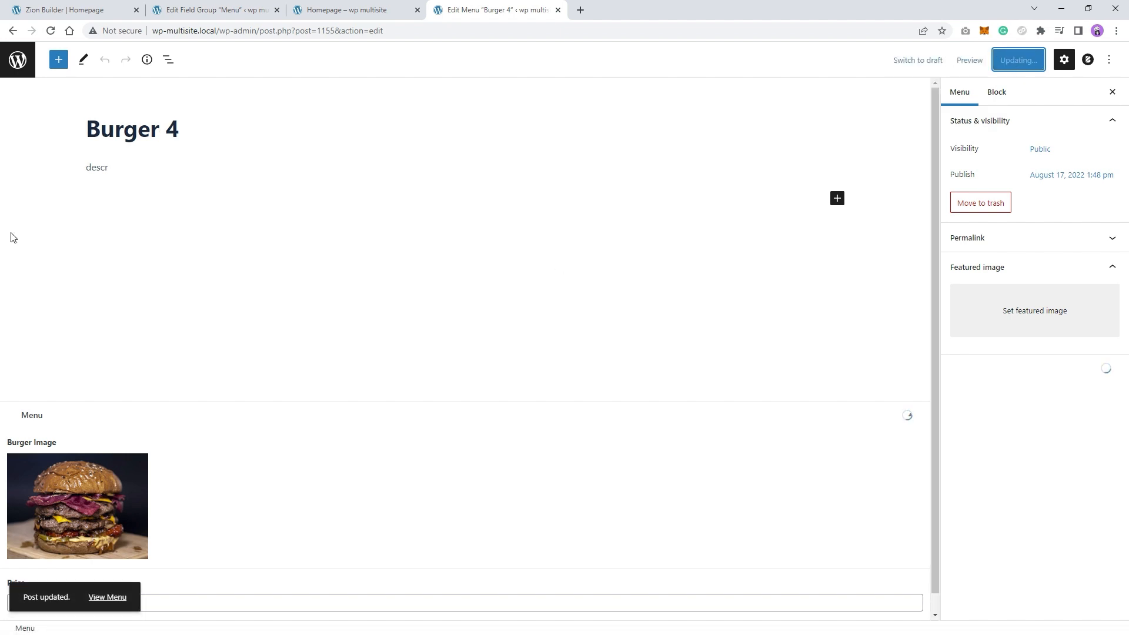
Reload the Homepage preview and check the prices beside the burger entries.
click(295, 4)
right_click(354, 160)
click(371, 198)
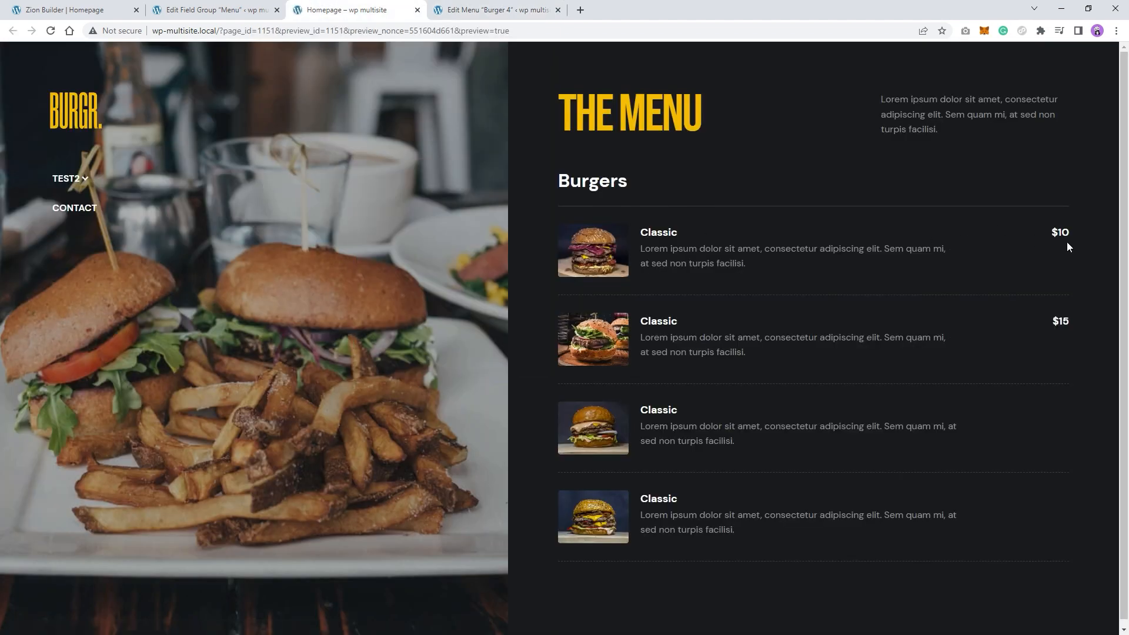
Open the Burger 2 post from the Menu posts, set its Price to $8.5 and update it.
click(506, 6)
click(18, 59)
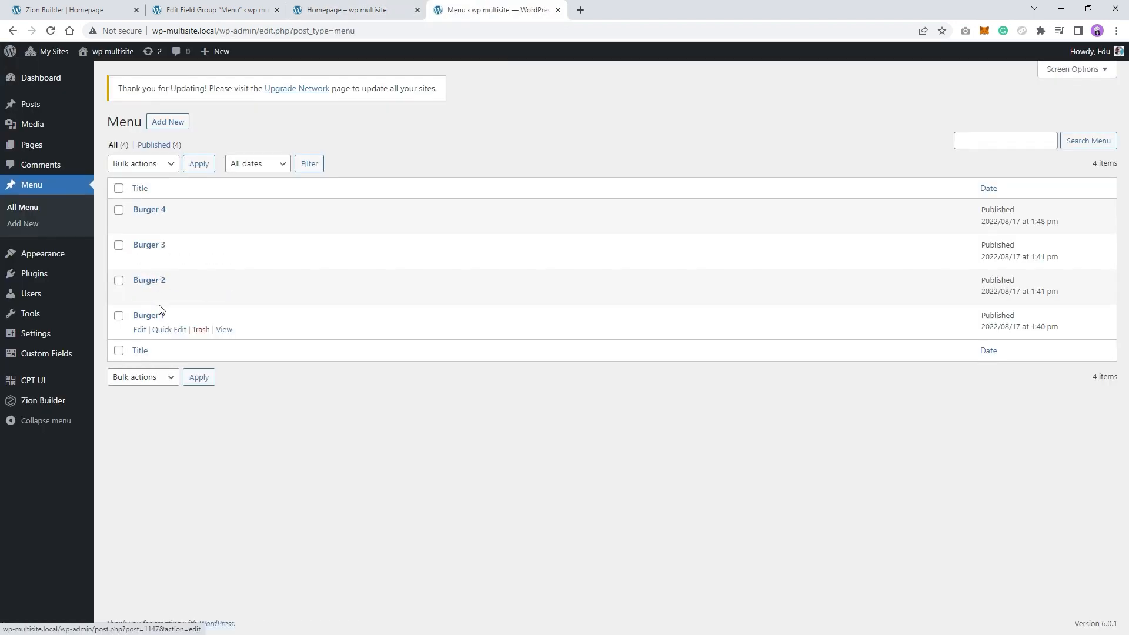
click(151, 282)
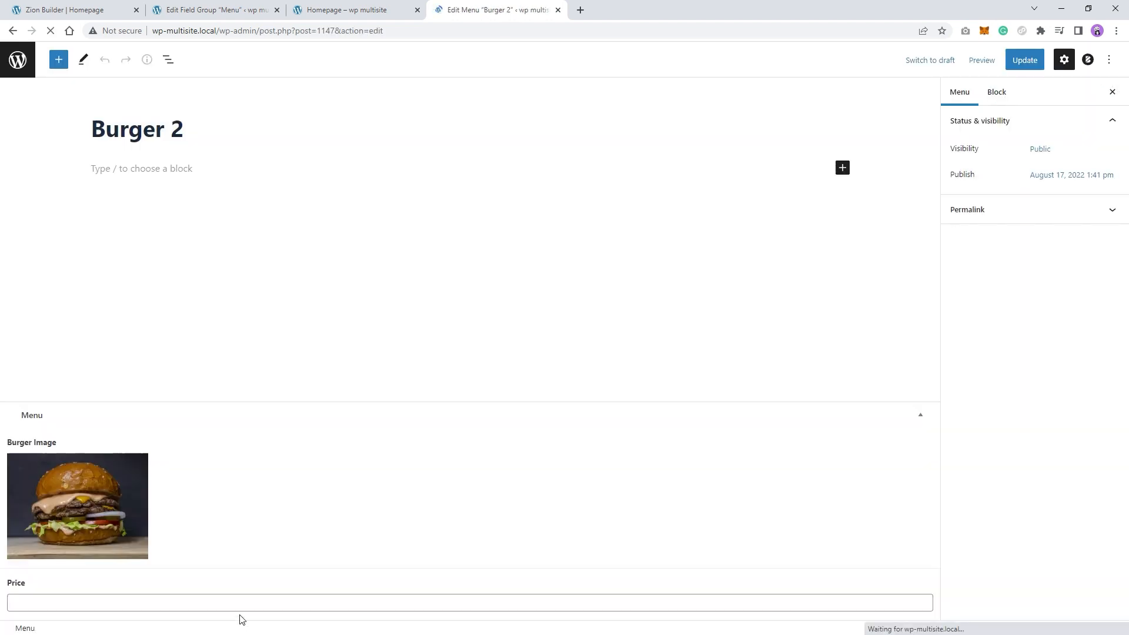
click(205, 601)
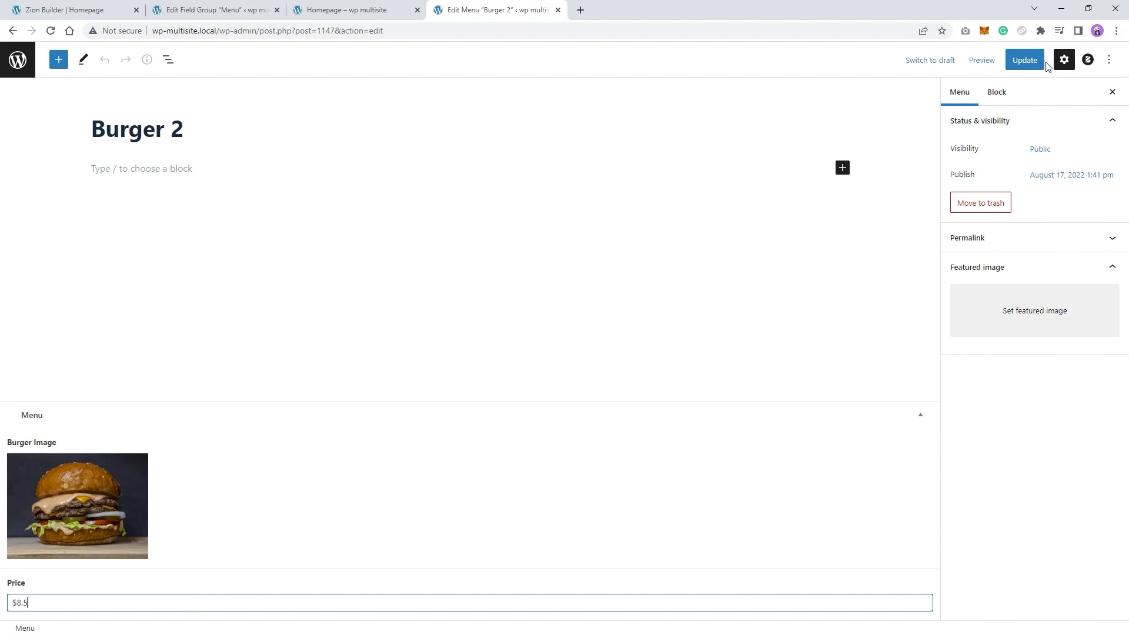
click(1026, 62)
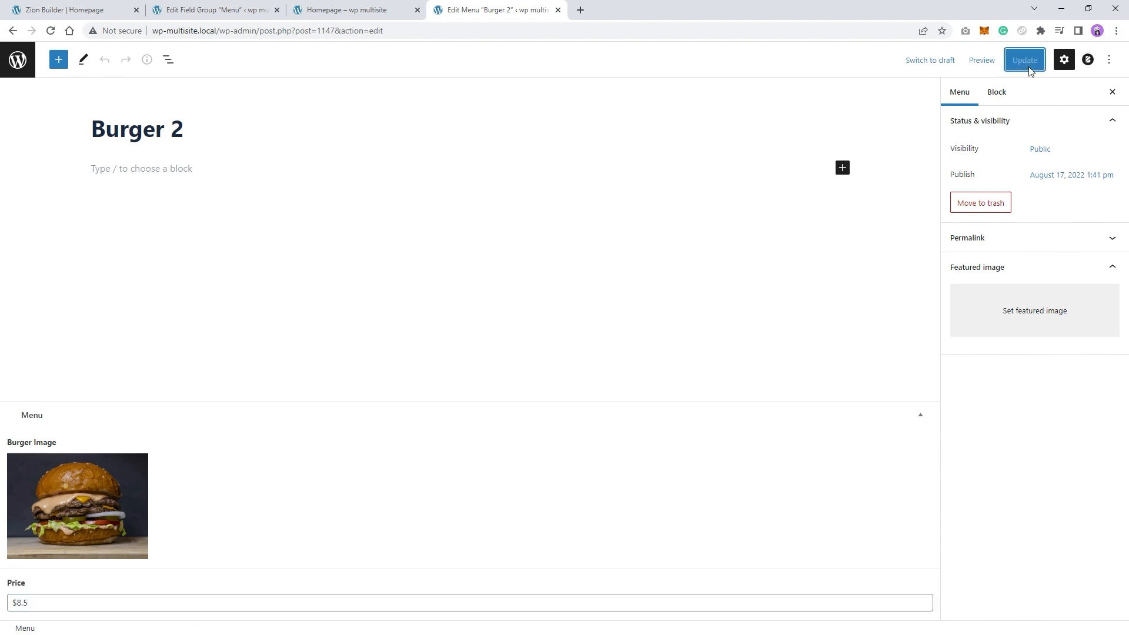
Open the Burger 1 post from the Menu posts, set its Price to $7 and update it.
click(18, 60)
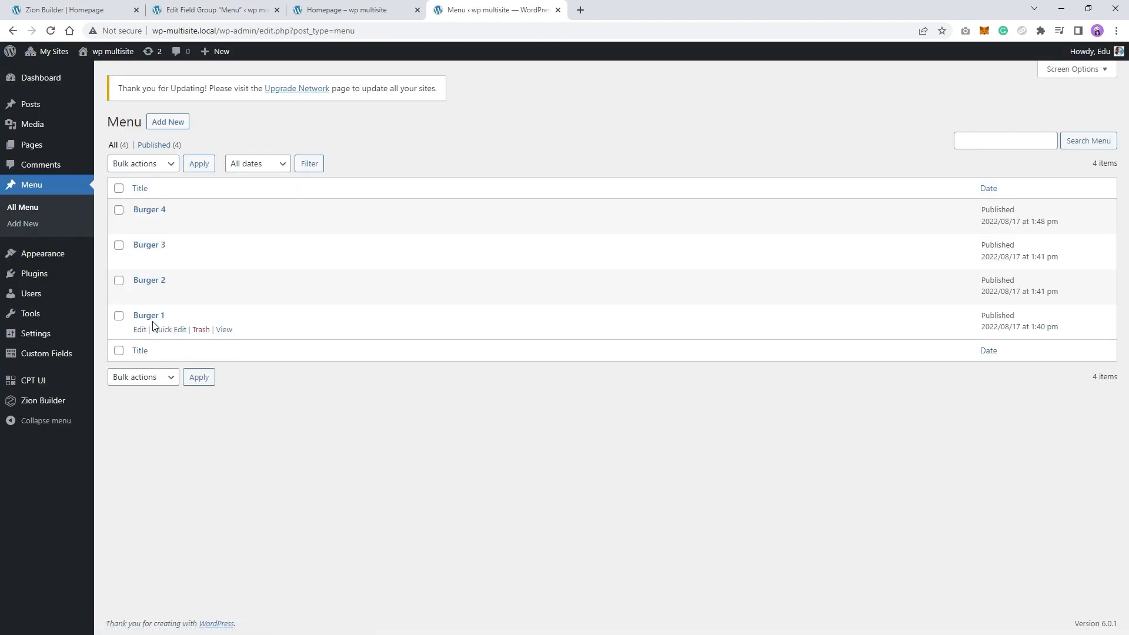
click(153, 317)
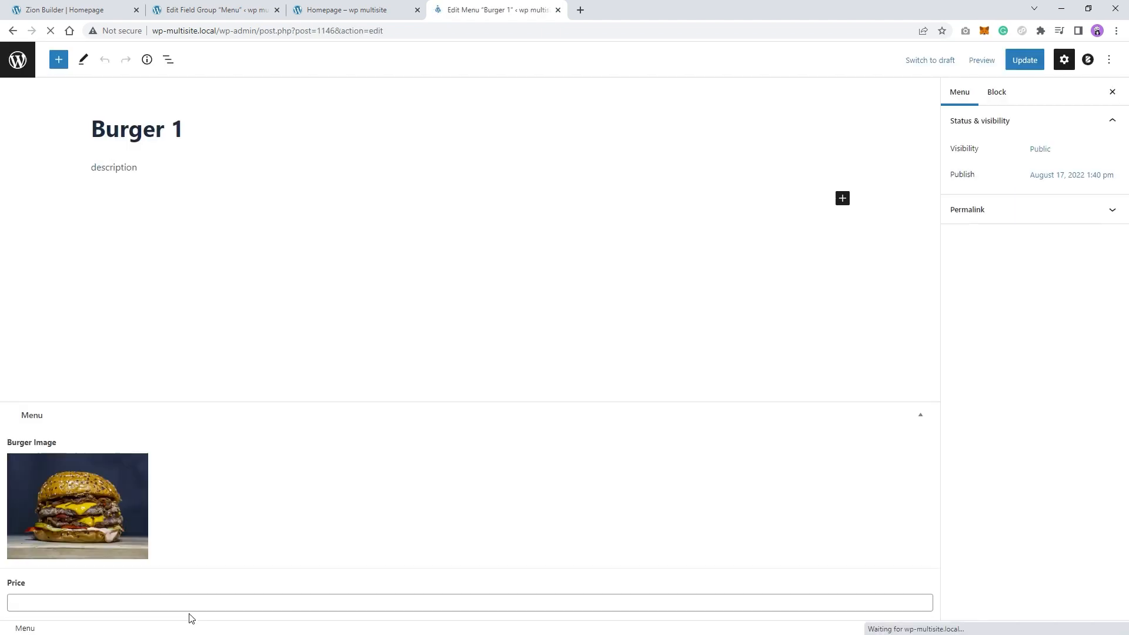
click(109, 603)
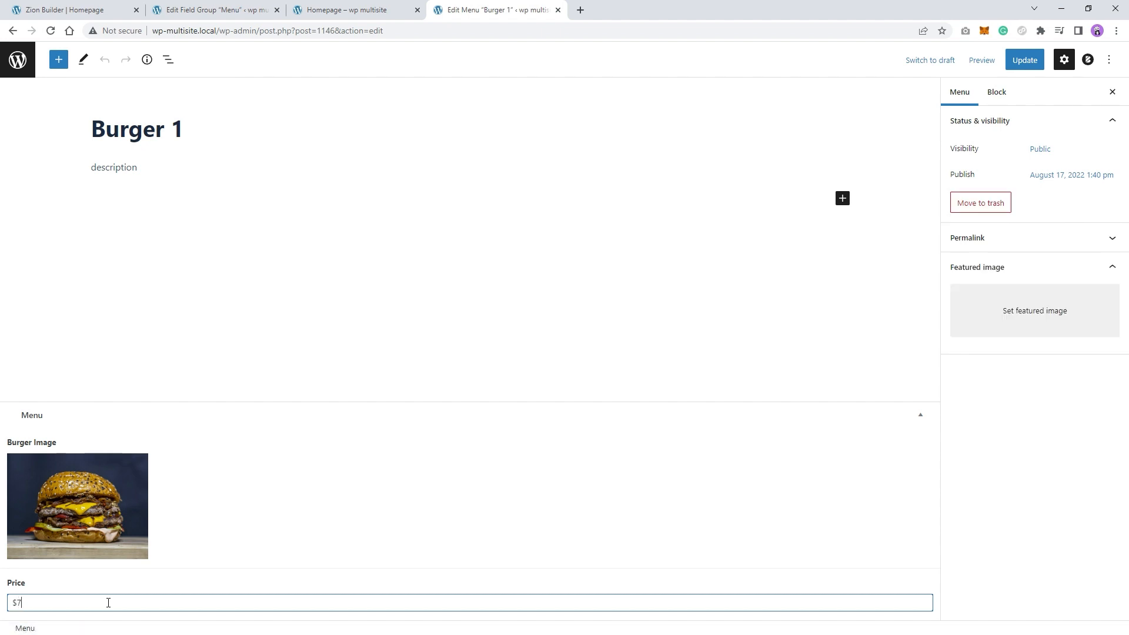
click(1025, 60)
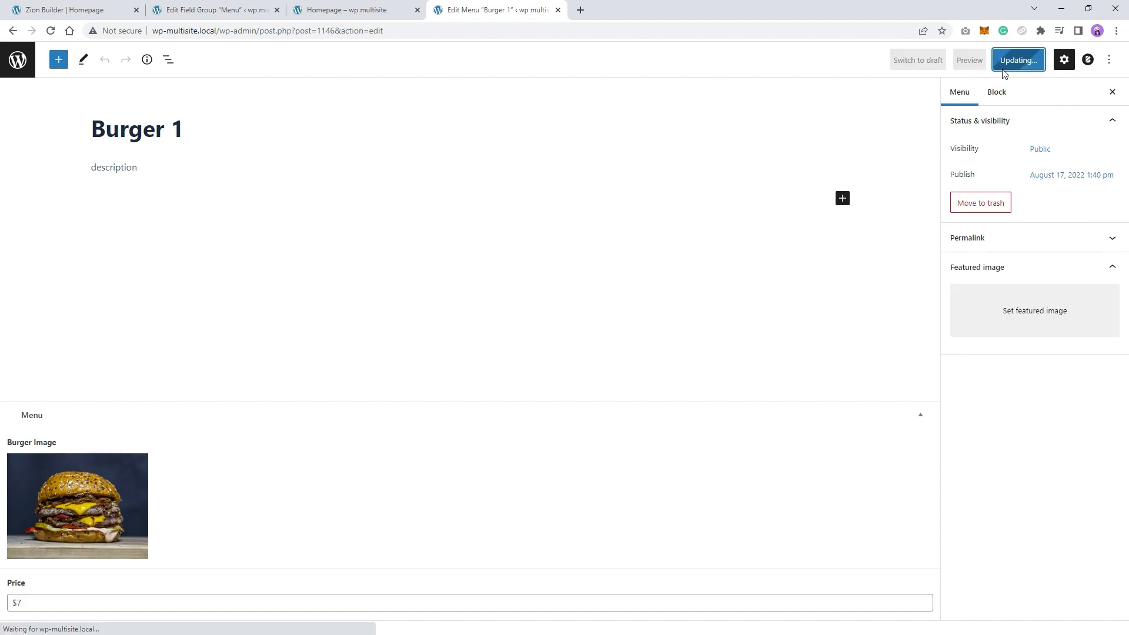
Reload the Homepage preview and check the prices of the Burger 2 and Burger 1 entries.
click(332, 9)
right_click(307, 165)
click(358, 200)
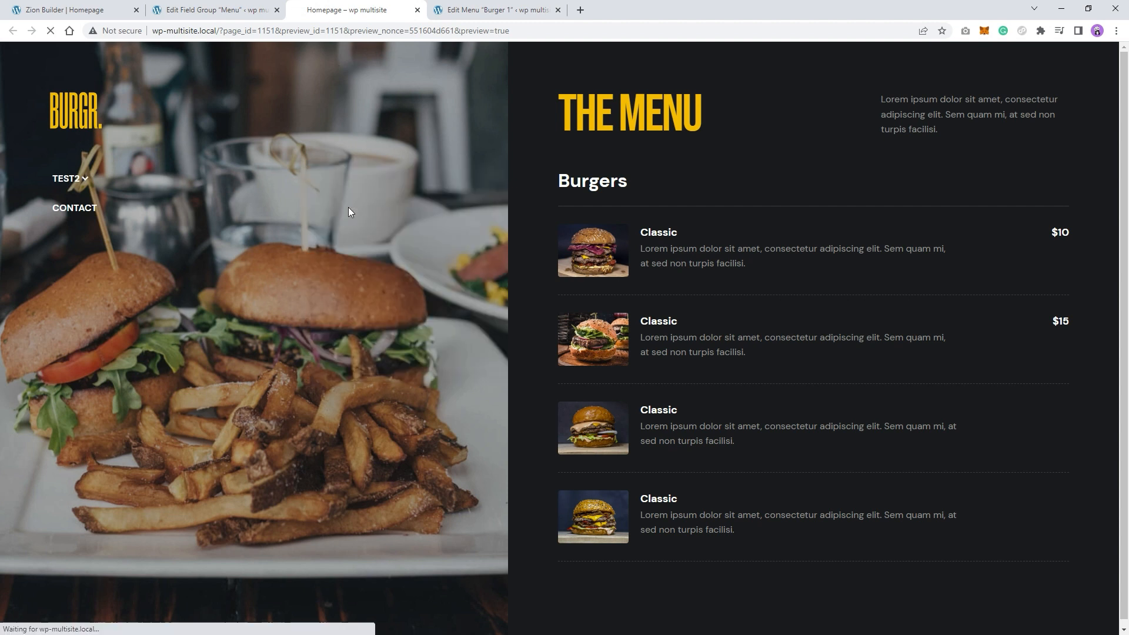
drag(835, 515, 640, 497)
In the Zion Builder homepage, bind the menu item's Heading content to the dynamic Post title and save the page.
click(500, 10)
click(200, 9)
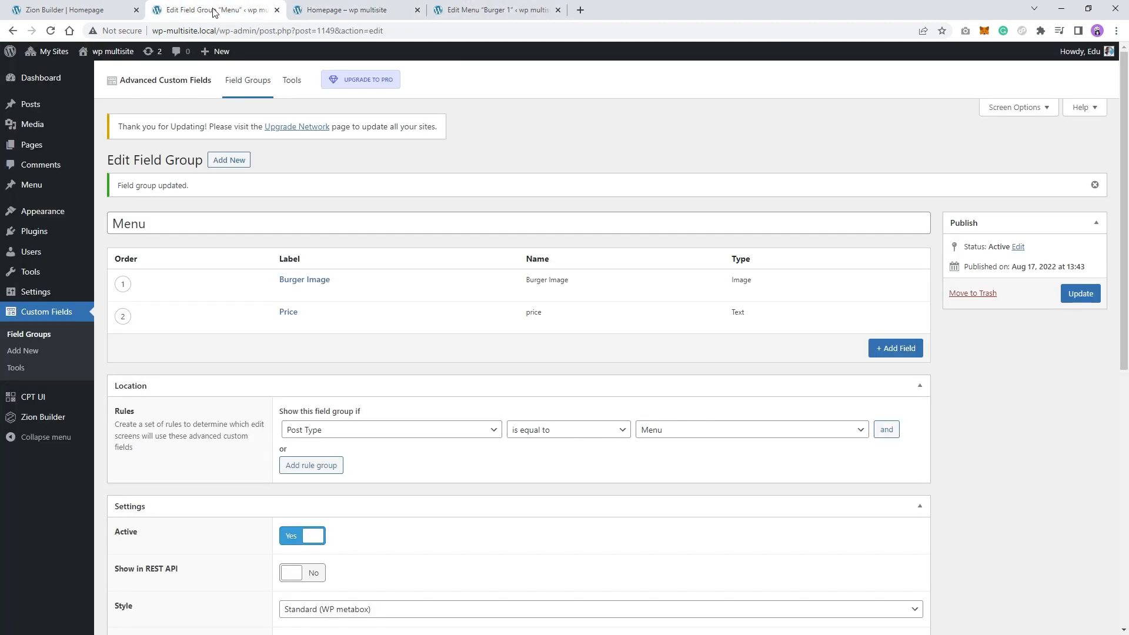
click(92, 10)
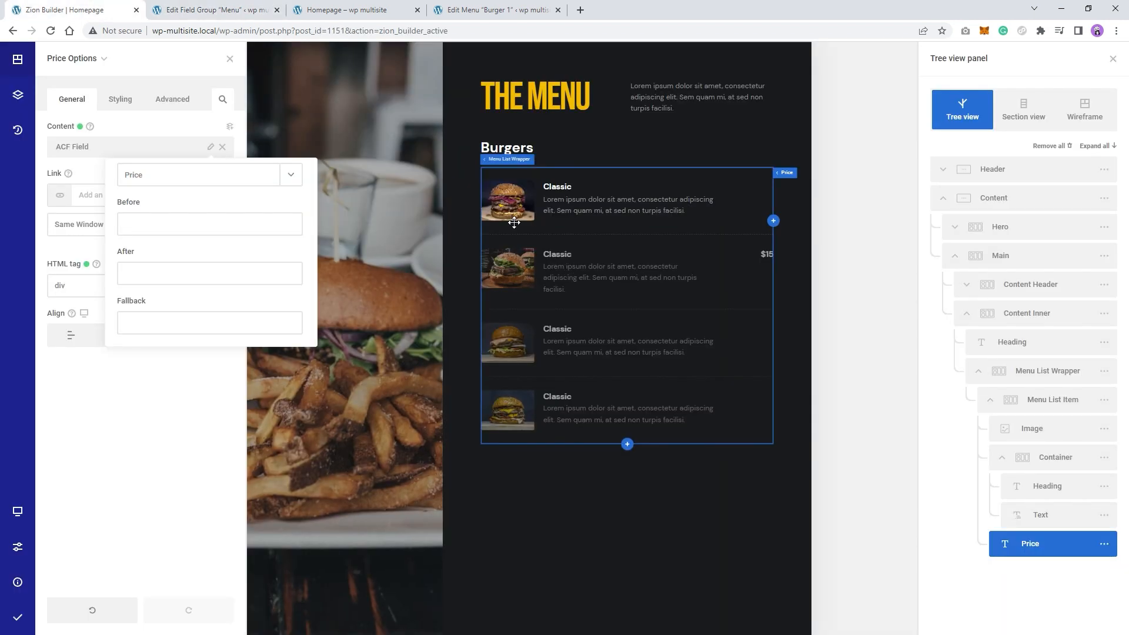
click(508, 187)
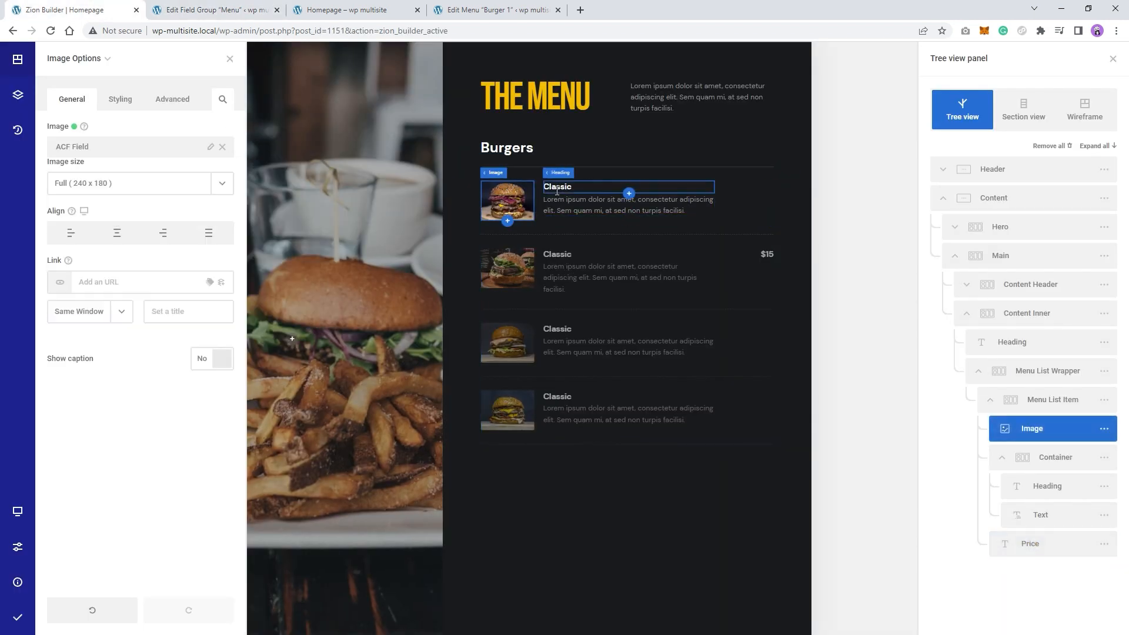
click(556, 186)
click(230, 128)
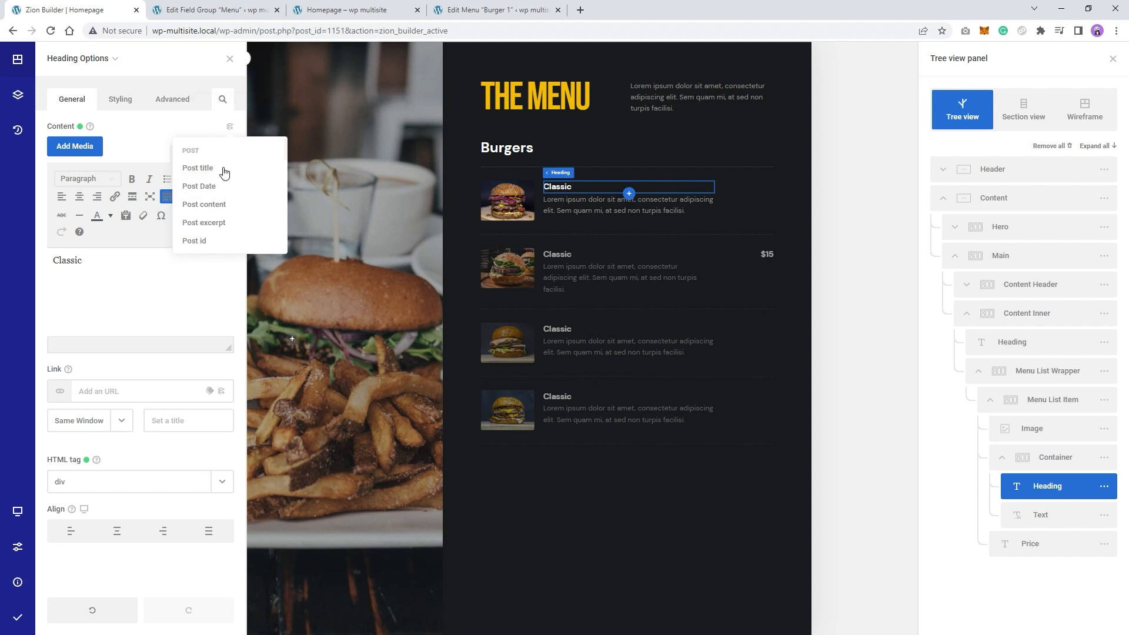
click(203, 169)
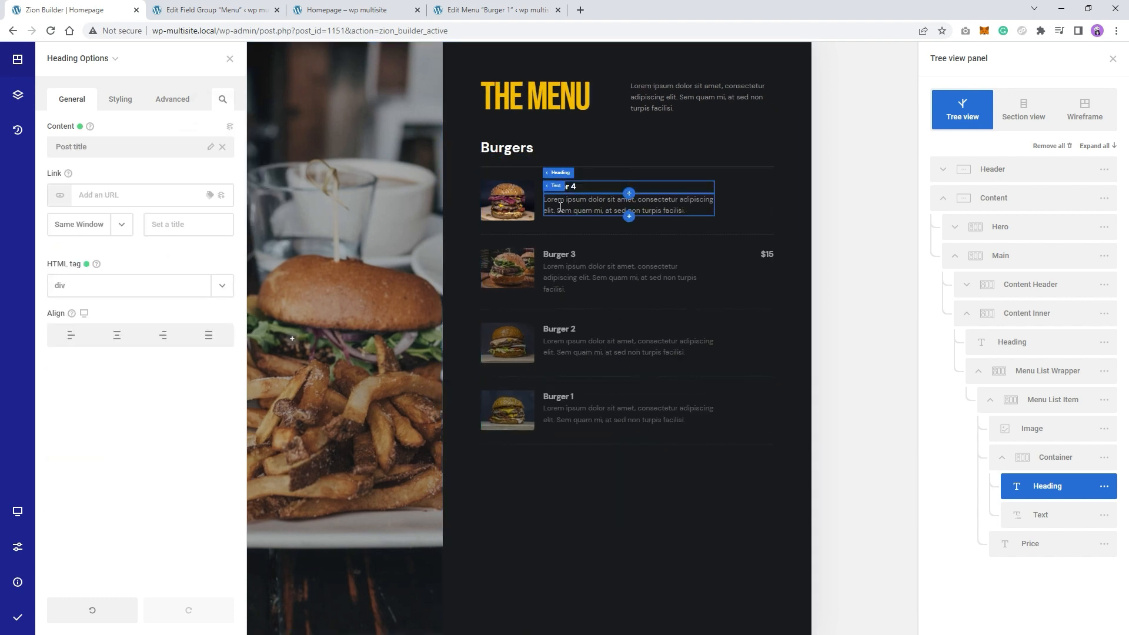
click(21, 622)
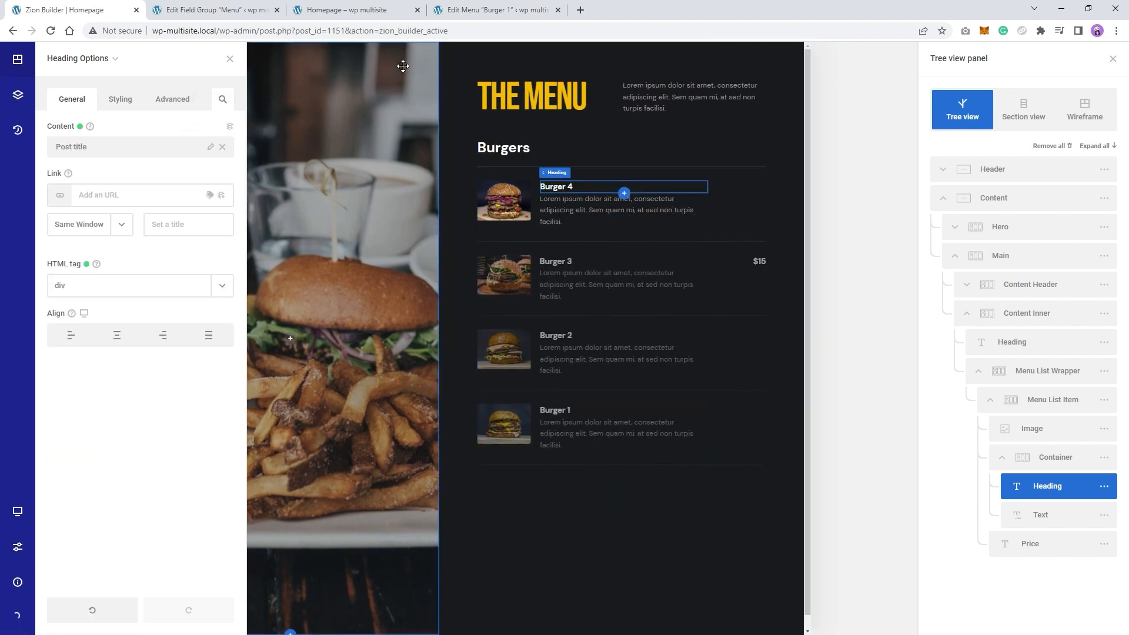
Reload the Homepage preview and check the burger titles in the menu list.
click(384, 10)
right_click(296, 145)
click(321, 183)
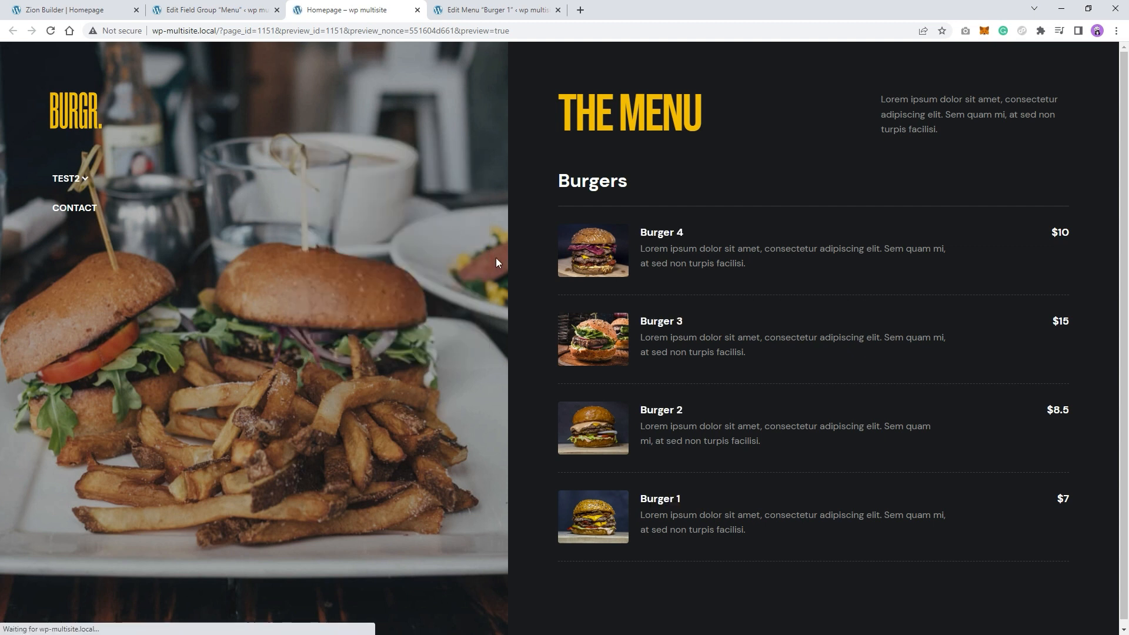
drag(644, 233, 726, 246)
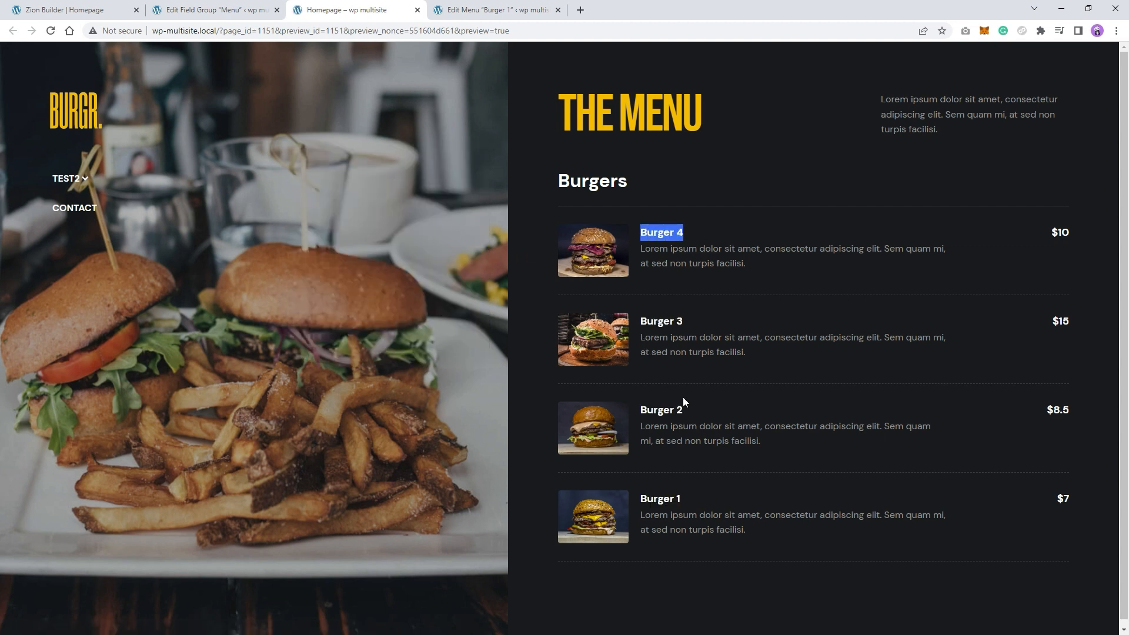
Back in the builder, bind the menu item's description Text to the dynamic Post content and save the page.
click(232, 10)
click(64, 9)
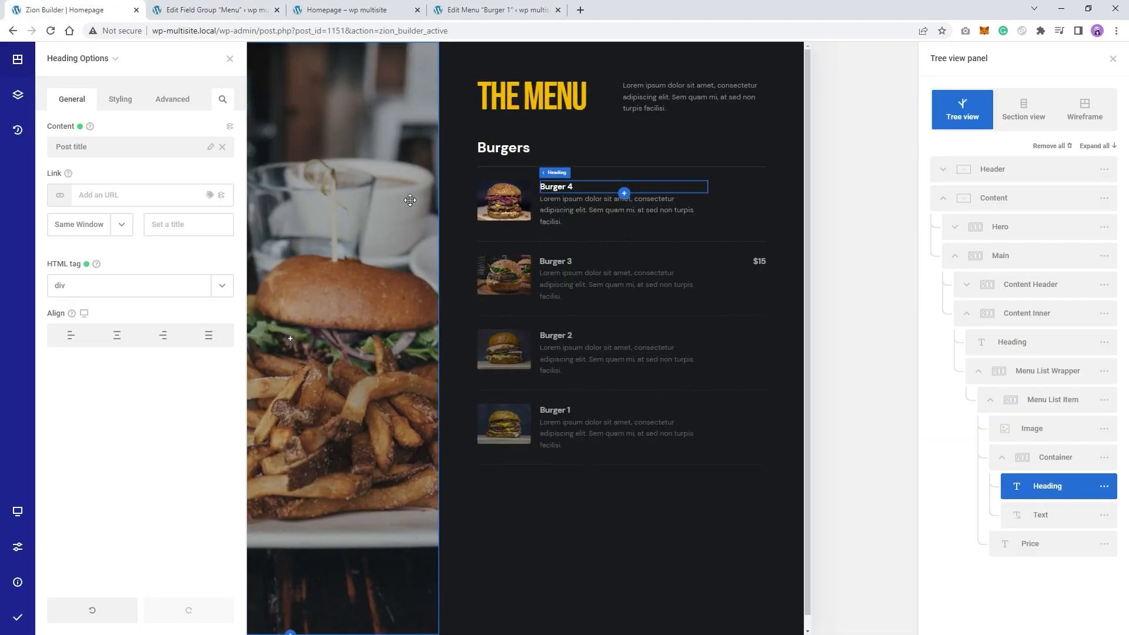
click(572, 210)
click(230, 126)
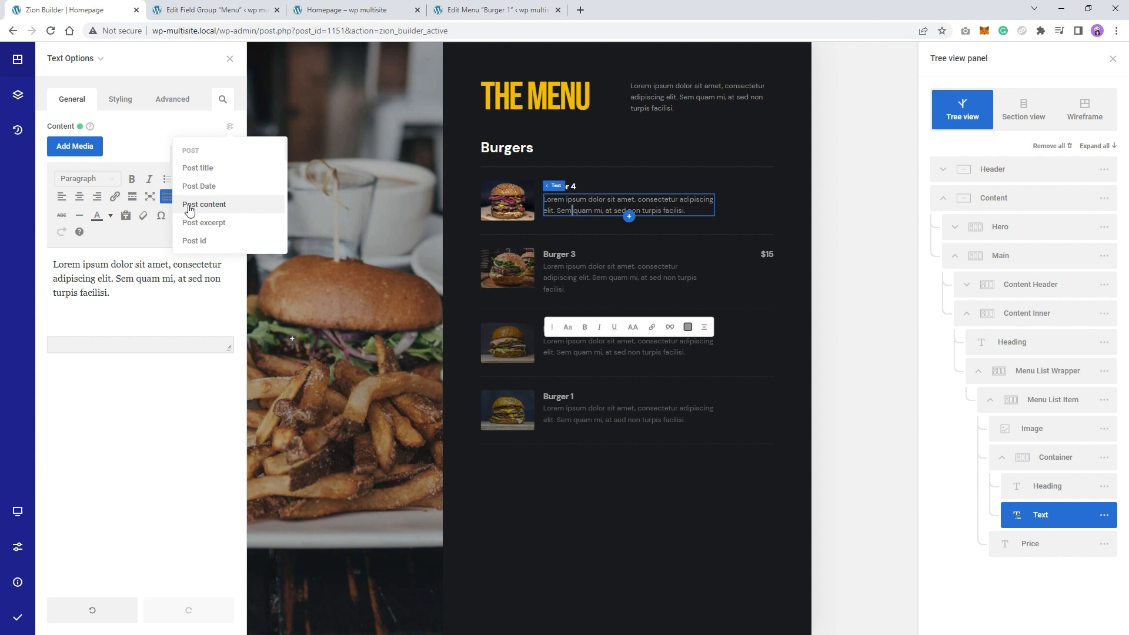
click(227, 211)
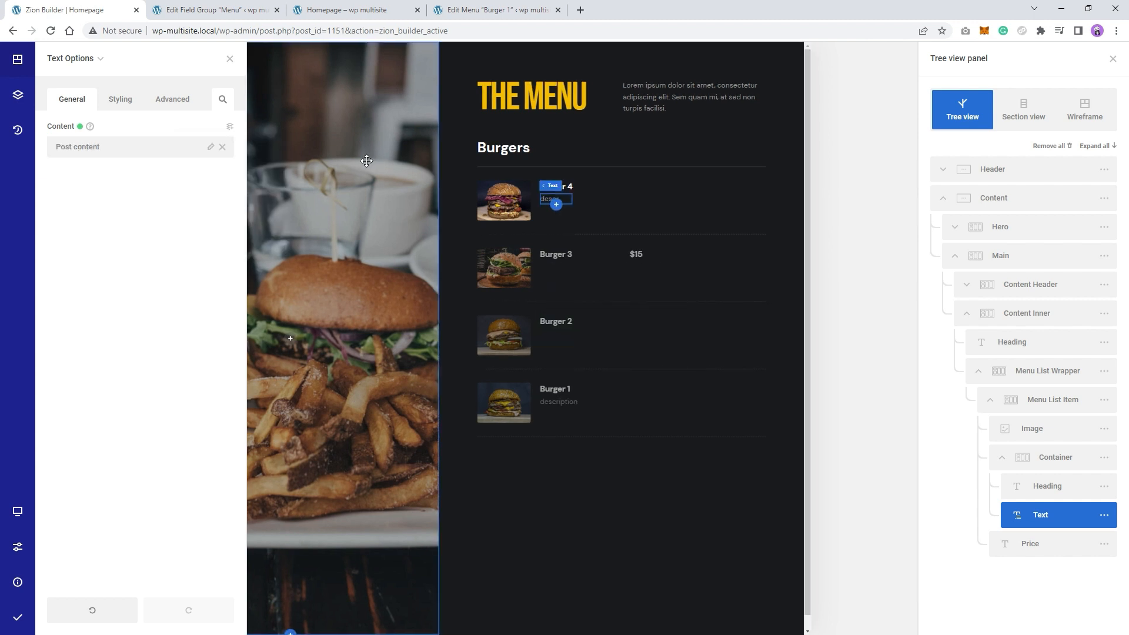
click(14, 619)
Reload the Homepage preview and check the burger descriptions and the position of the prices.
click(497, 9)
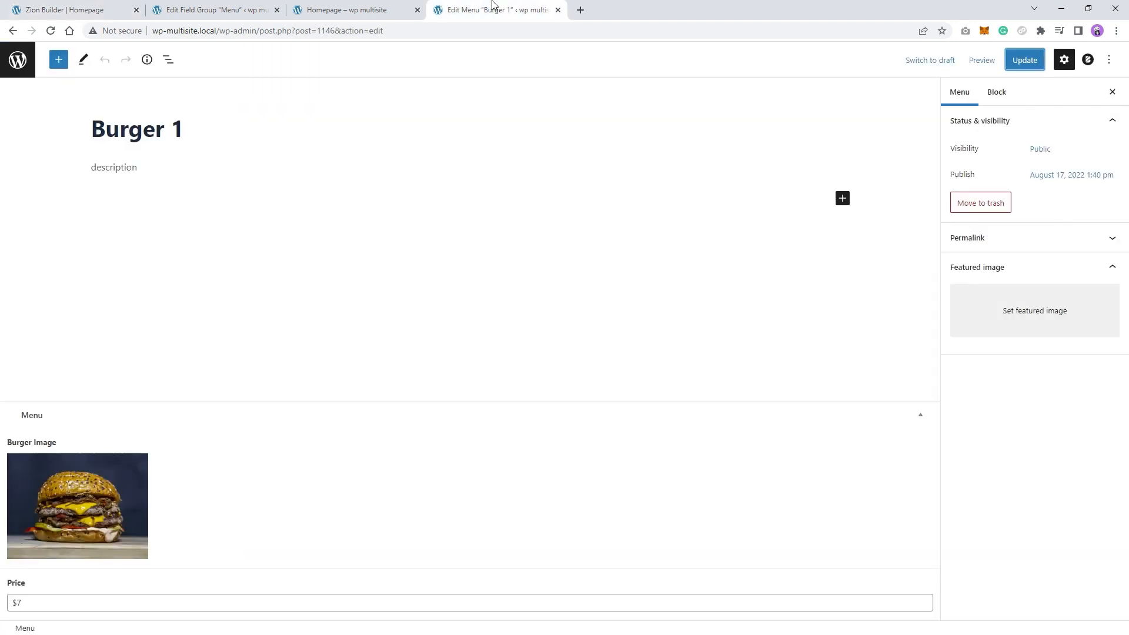
click(347, 9)
right_click(389, 276)
click(419, 312)
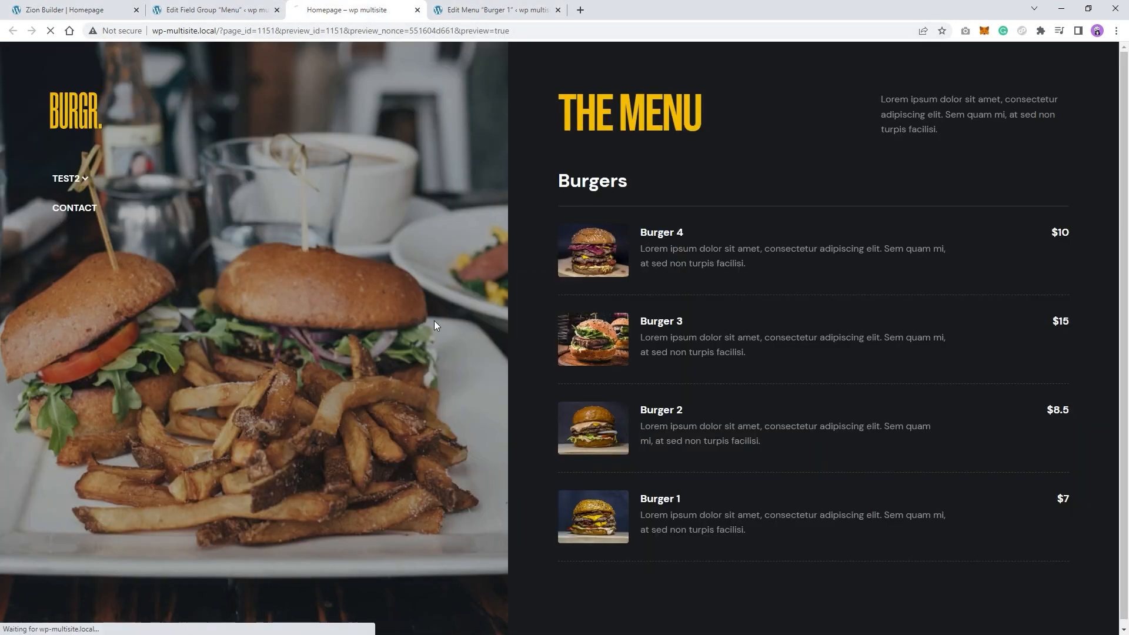
click(917, 265)
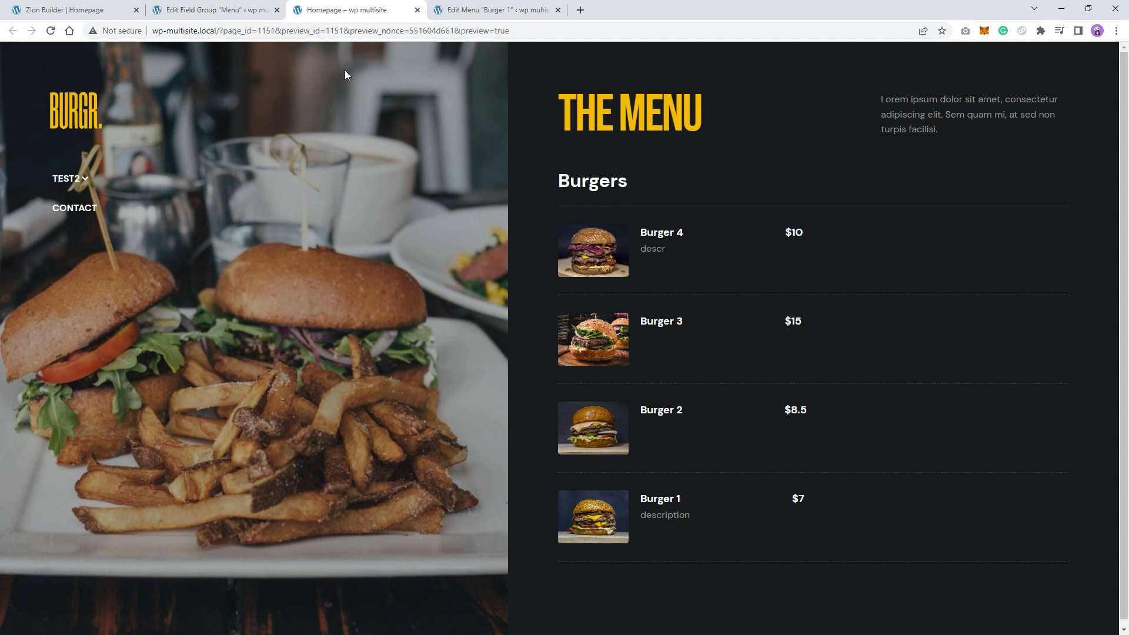
In the builder, set the width of the Container holding the heading and text to 100% and save the page.
click(199, 10)
click(100, 10)
click(1046, 458)
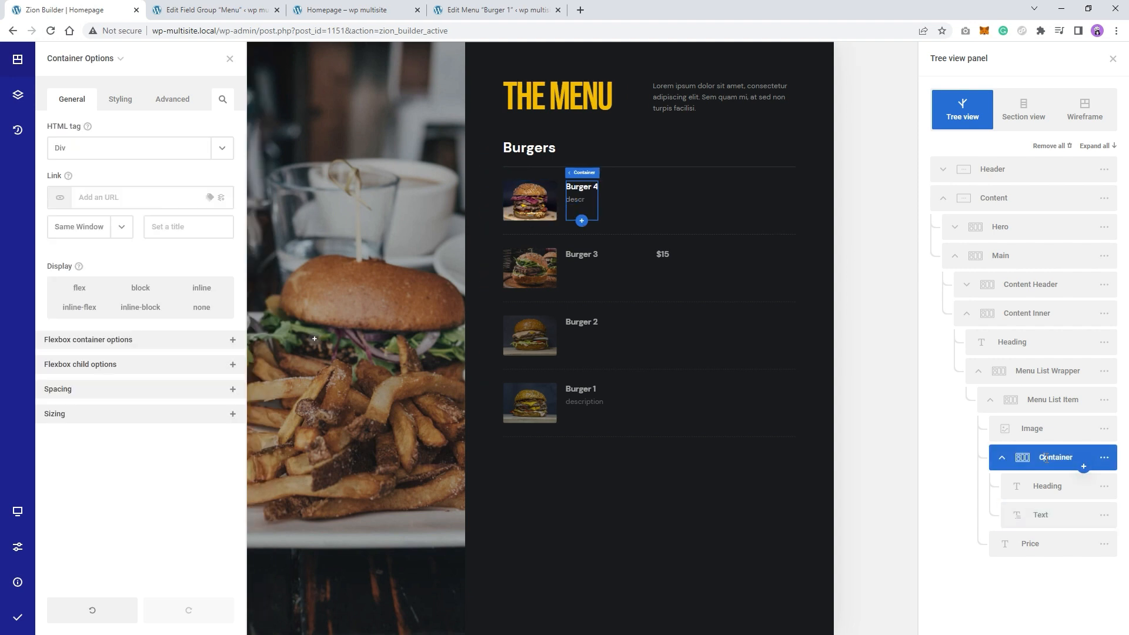
click(125, 102)
click(113, 151)
click(128, 315)
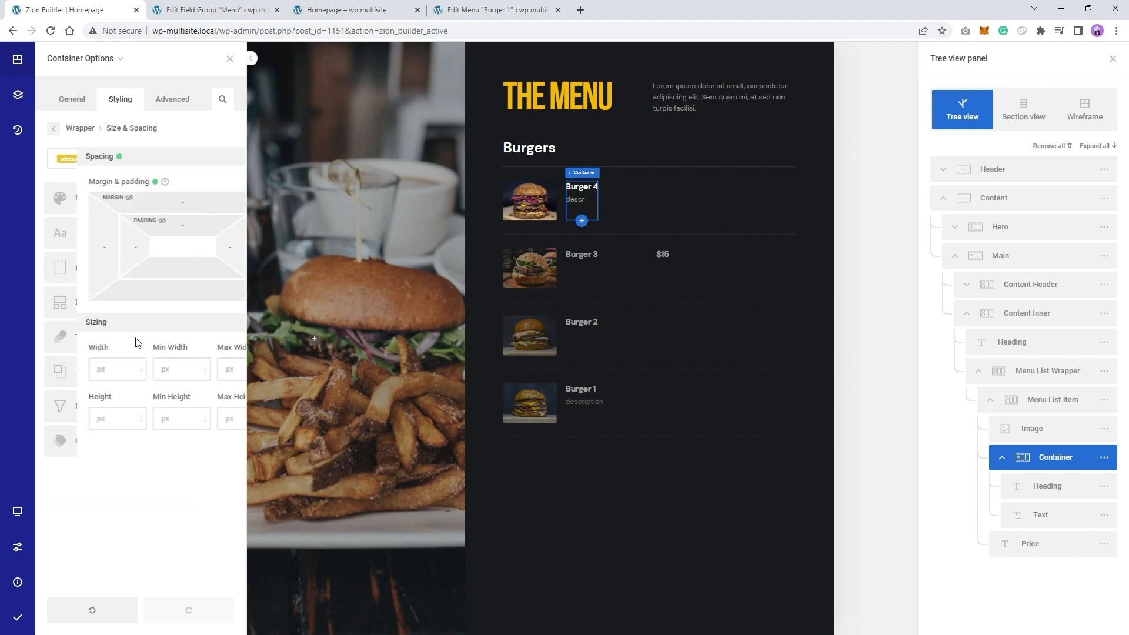
click(77, 365)
text(100)
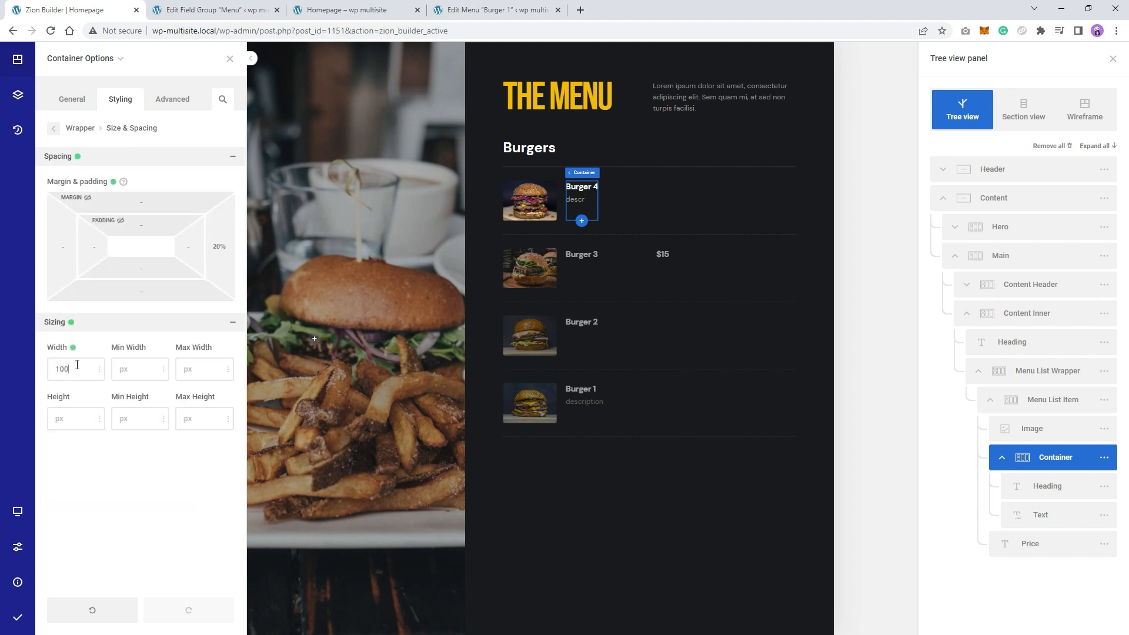
text(%)
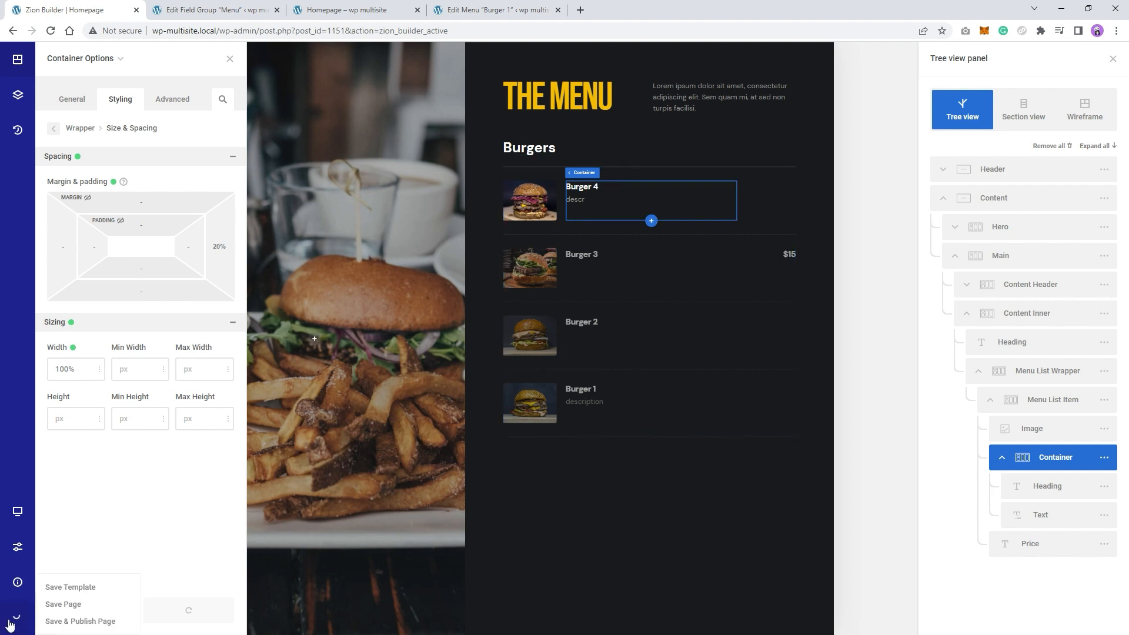
Reload the Homepage preview and check the price alignment and the description of Burger 4.
click(187, 10)
click(347, 9)
right_click(292, 166)
click(347, 204)
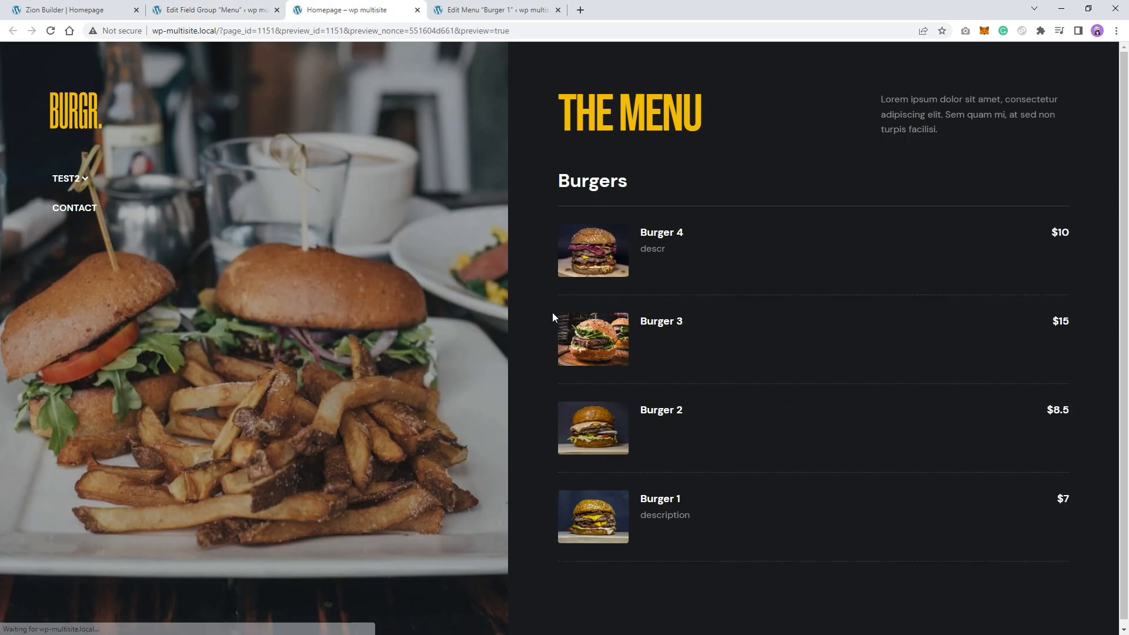
drag(727, 242, 612, 214)
click(904, 242)
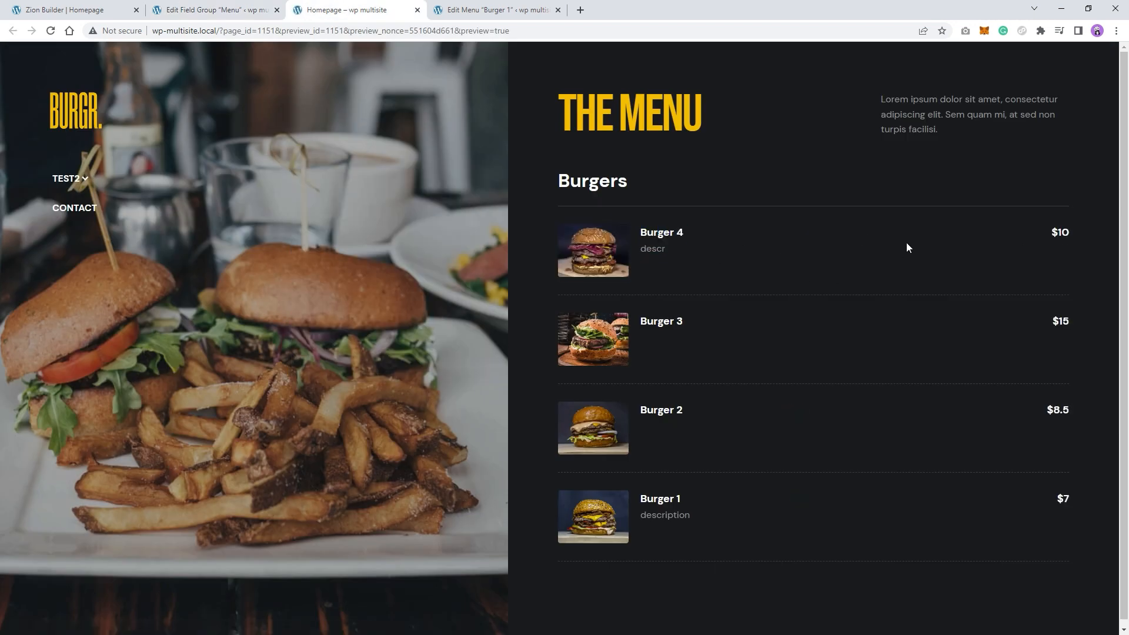
double_click(653, 248)
In the builder, link the menu item's Image to the dynamic Post/Page Link and save the page.
click(503, 6)
click(249, 7)
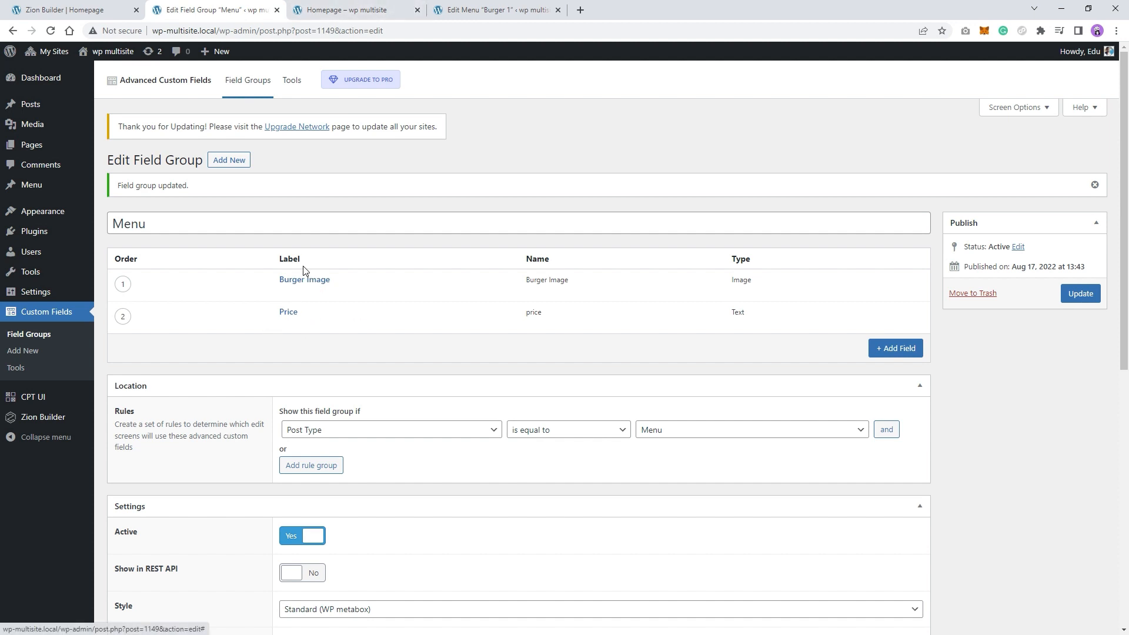
click(64, 10)
click(535, 204)
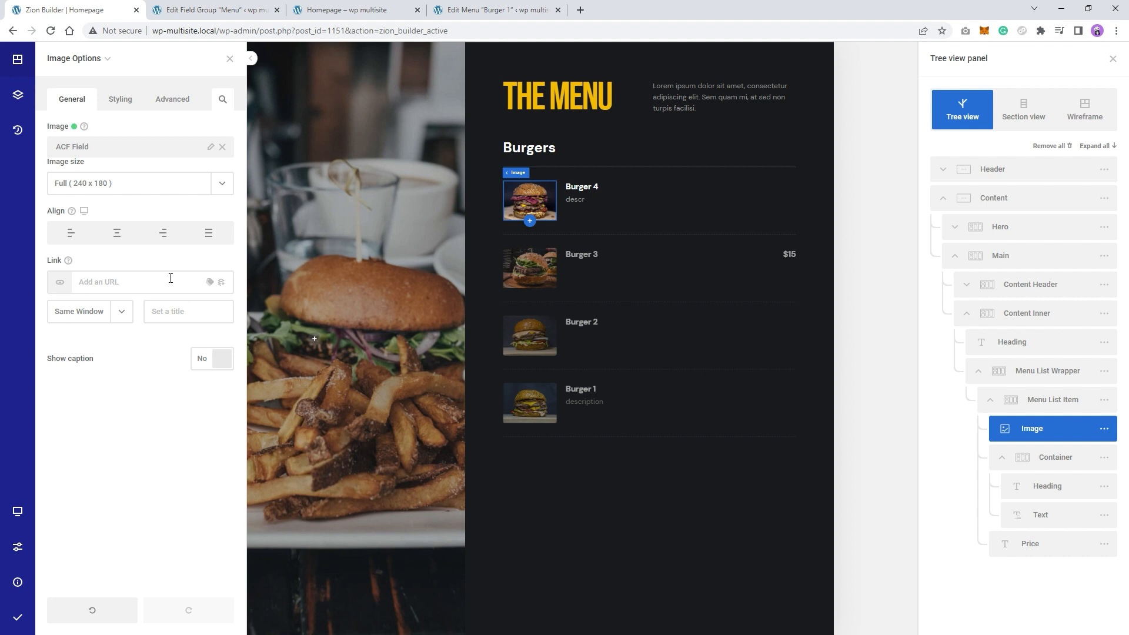
click(223, 282)
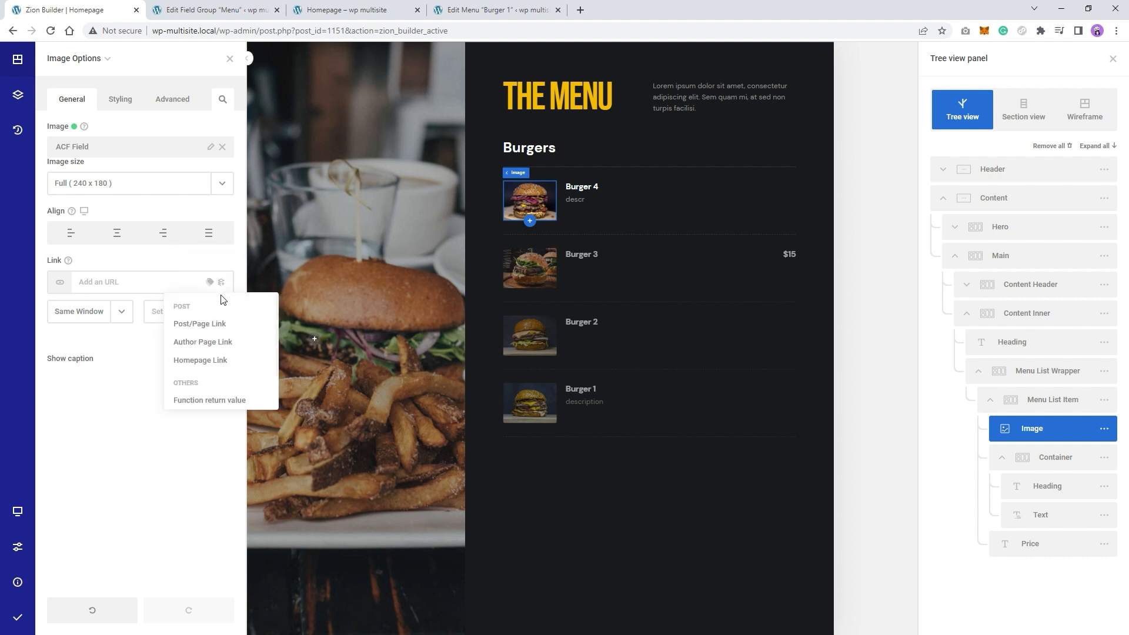
click(200, 325)
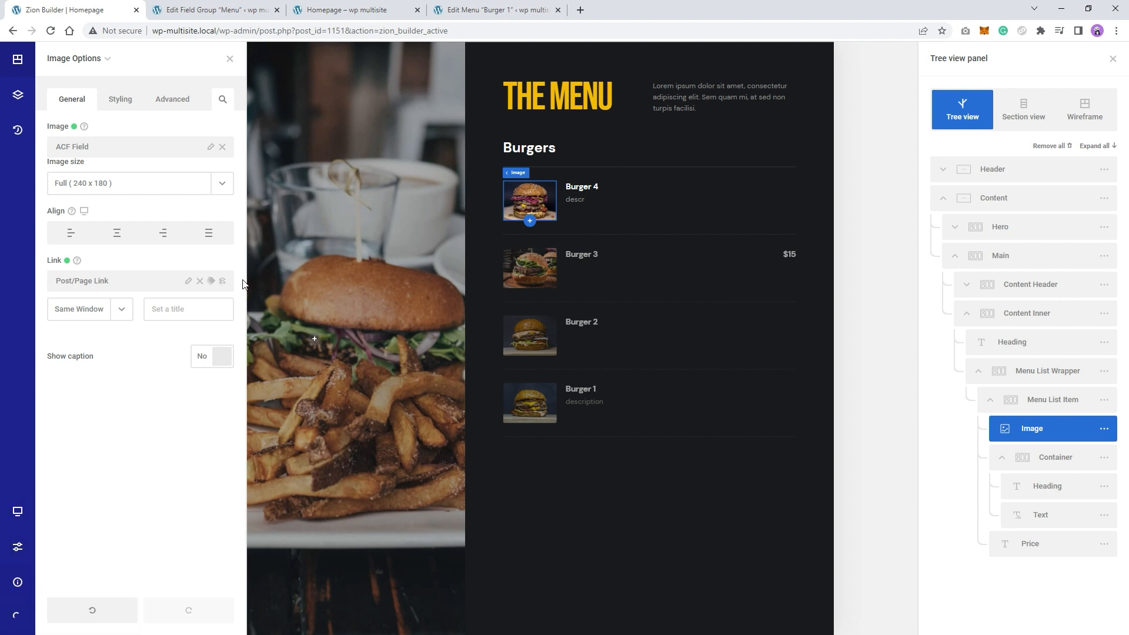
Reload the Homepage preview, follow the Burger 4 image link to inspect its post page, and return to the homepage.
click(254, 6)
click(347, 9)
right_click(388, 166)
click(411, 203)
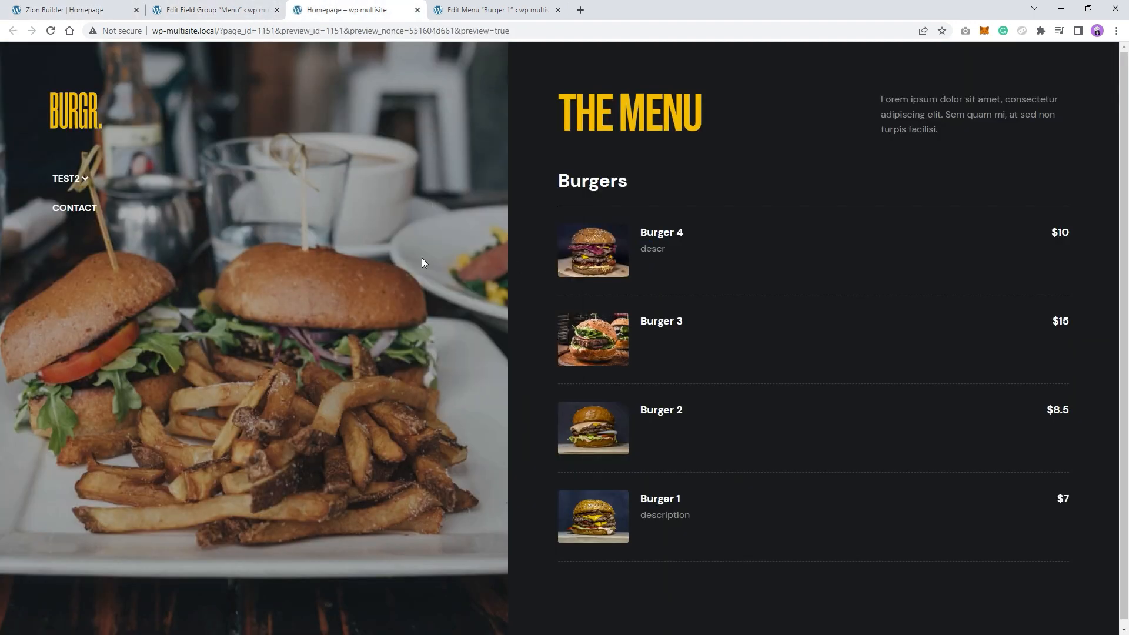
click(594, 247)
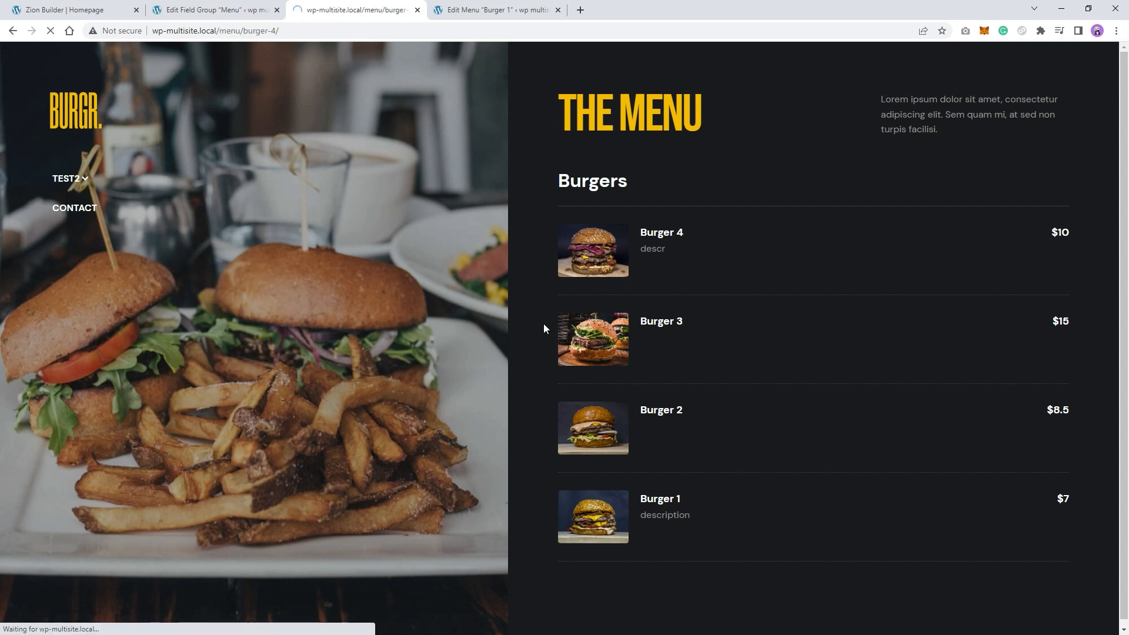
drag(185, 165, 393, 169)
click(395, 171)
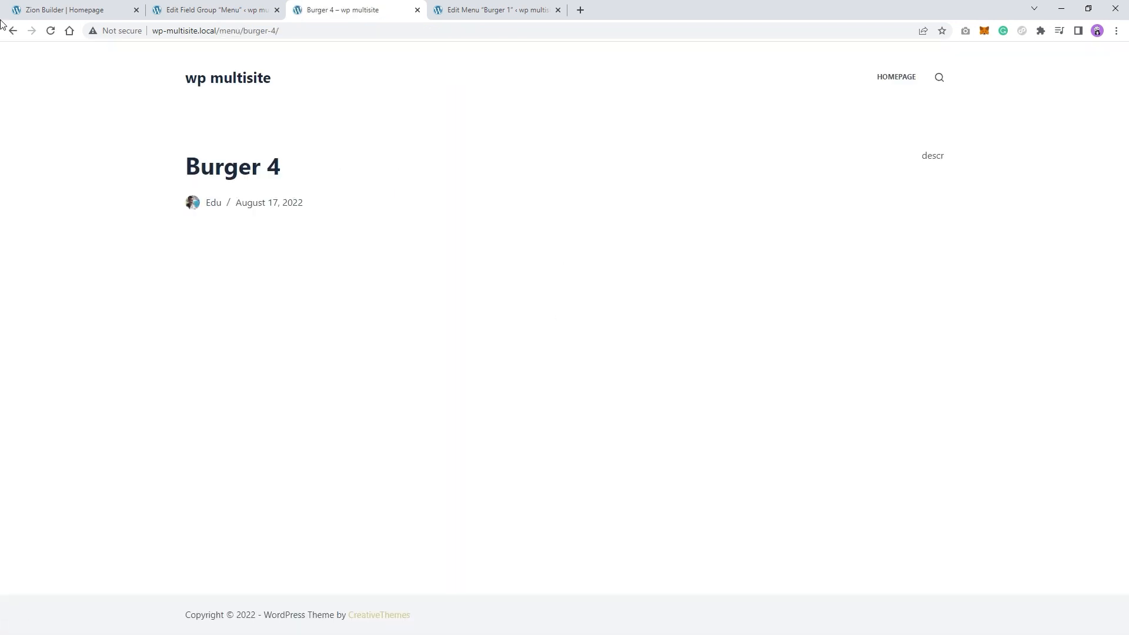
click(12, 31)
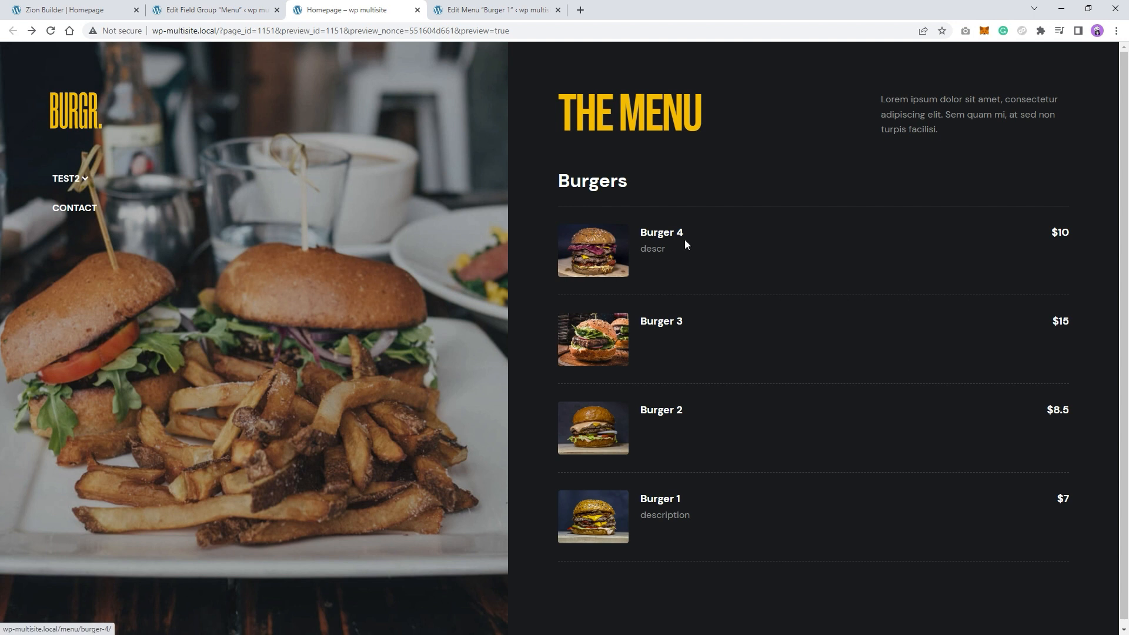
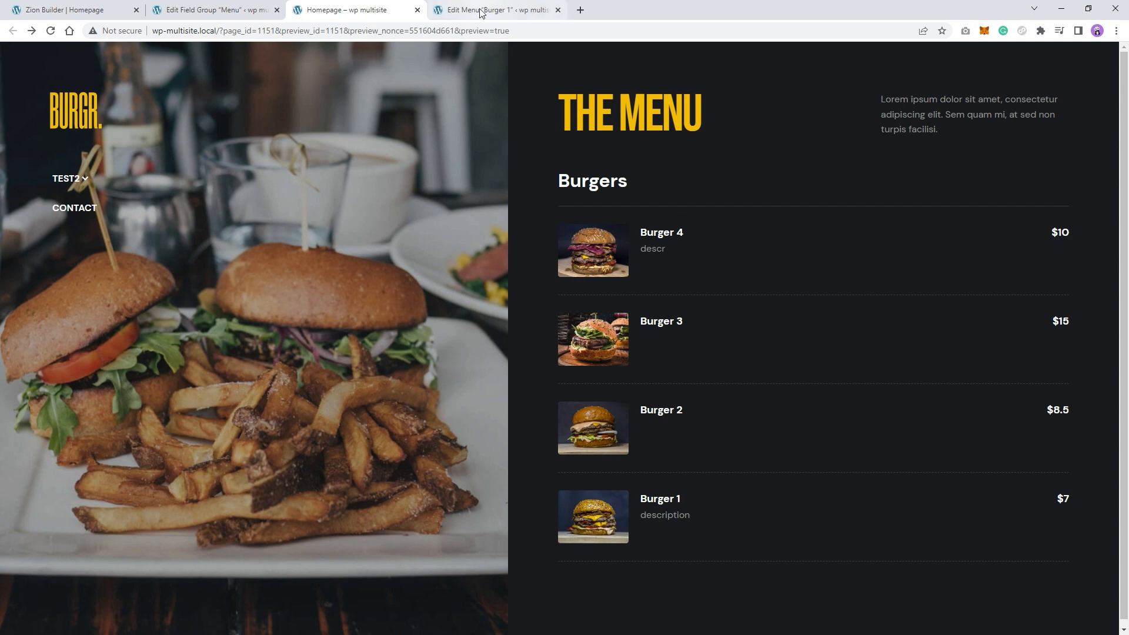
Open the Burger 4 single page from its image once more, examine its title and layout, and go back.
click(596, 247)
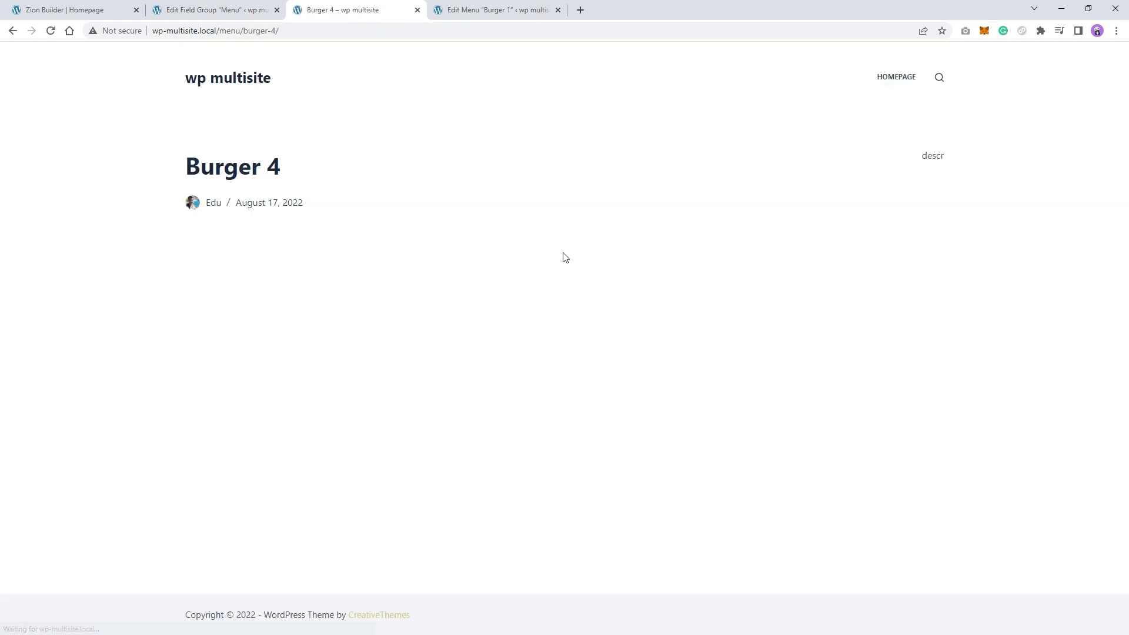
drag(187, 168, 392, 165)
click(424, 186)
click(13, 31)
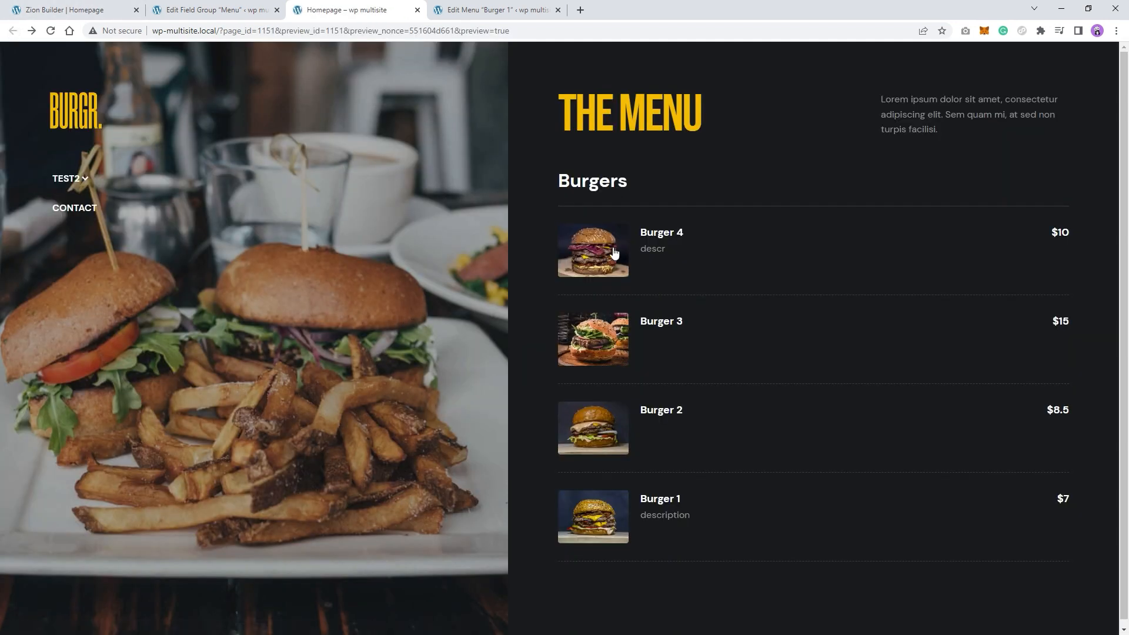
Leave the Burger 1 post editor and open Zion Builder's Theme builder page in the WordPress admin.
click(504, 9)
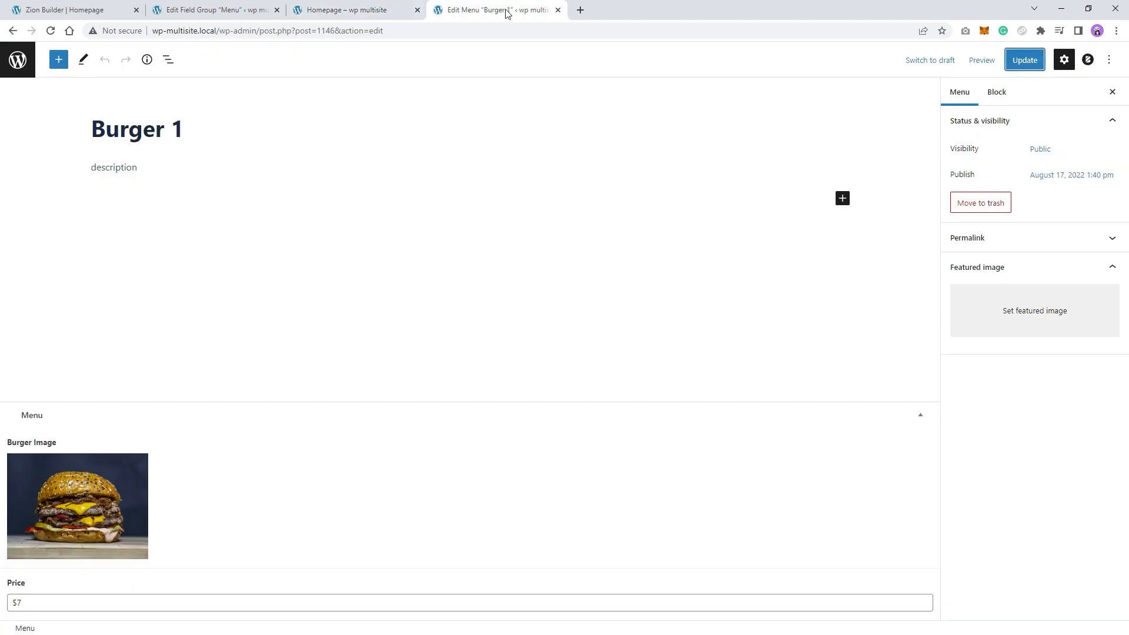
click(18, 59)
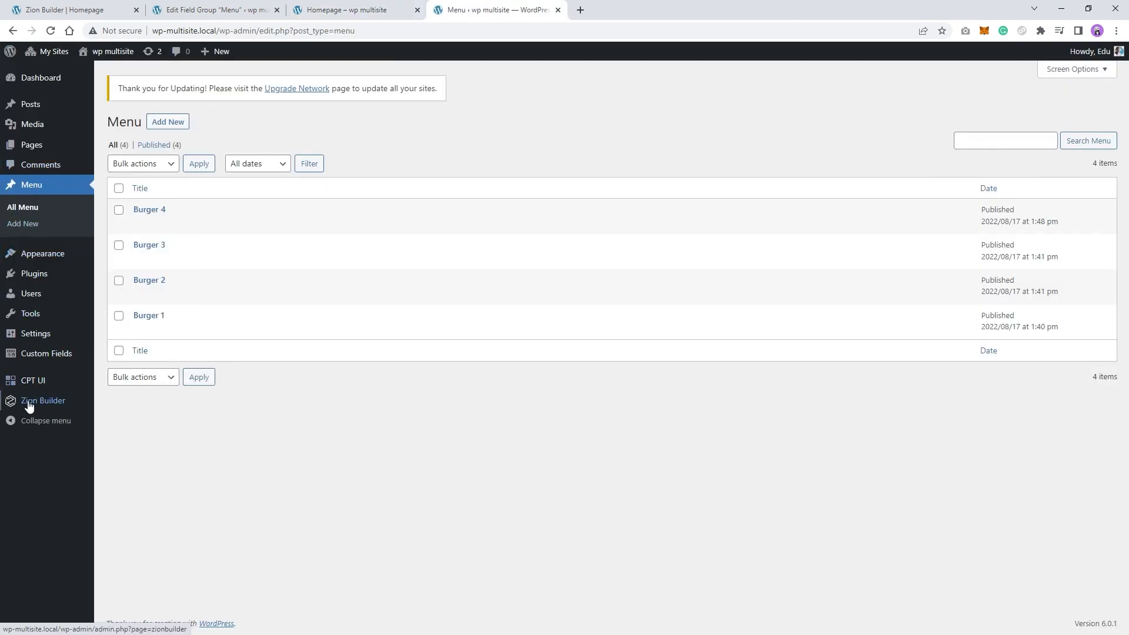
mouse_move(28, 405)
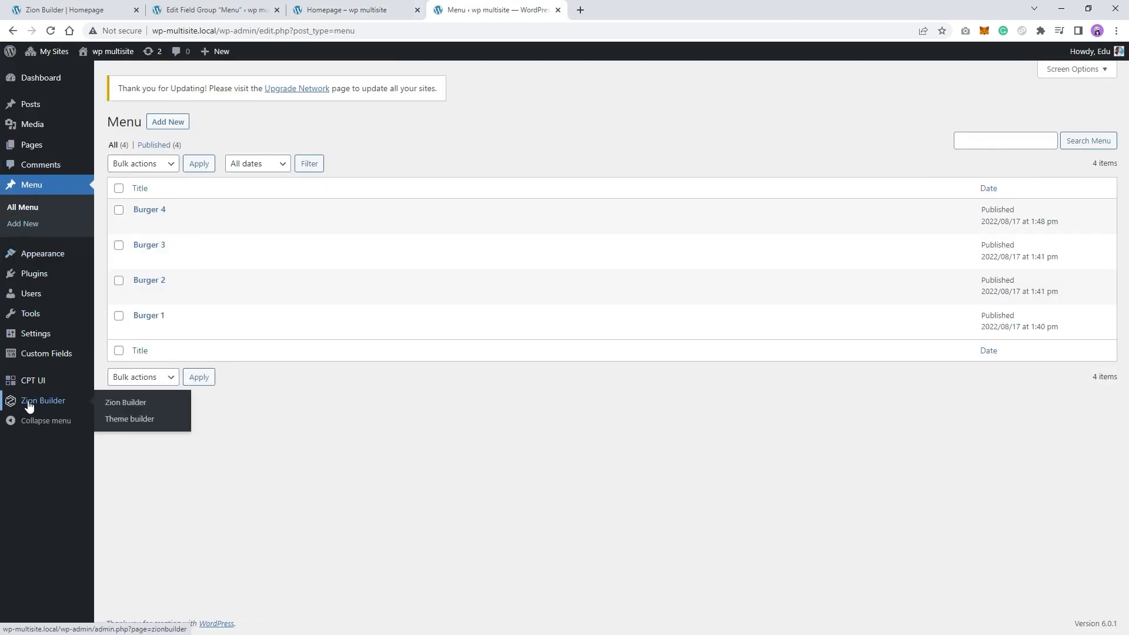
click(134, 420)
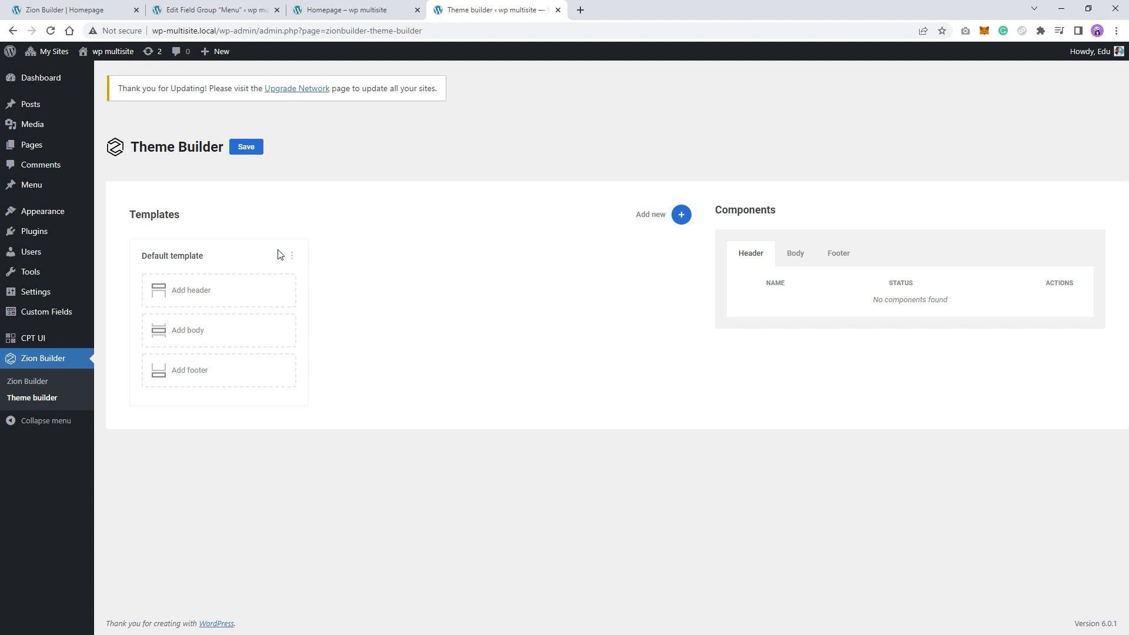
Create a theme template titled "Burger template" that is used on All Menu posts.
click(680, 216)
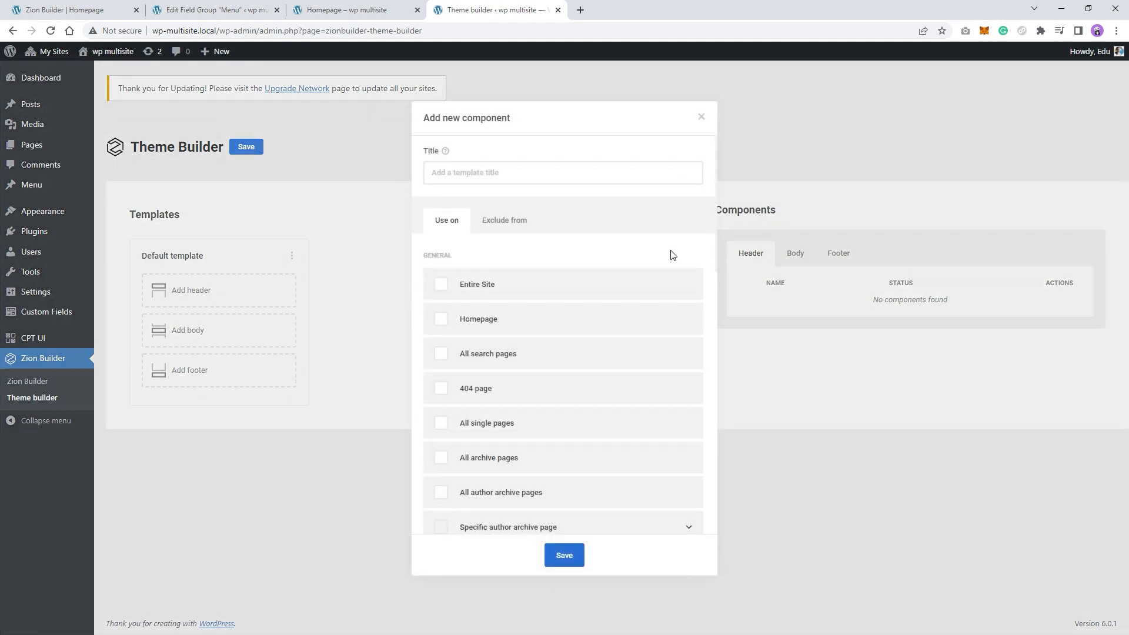
click(559, 166)
text(Burger template)
scroll(497, 447, down, 12)
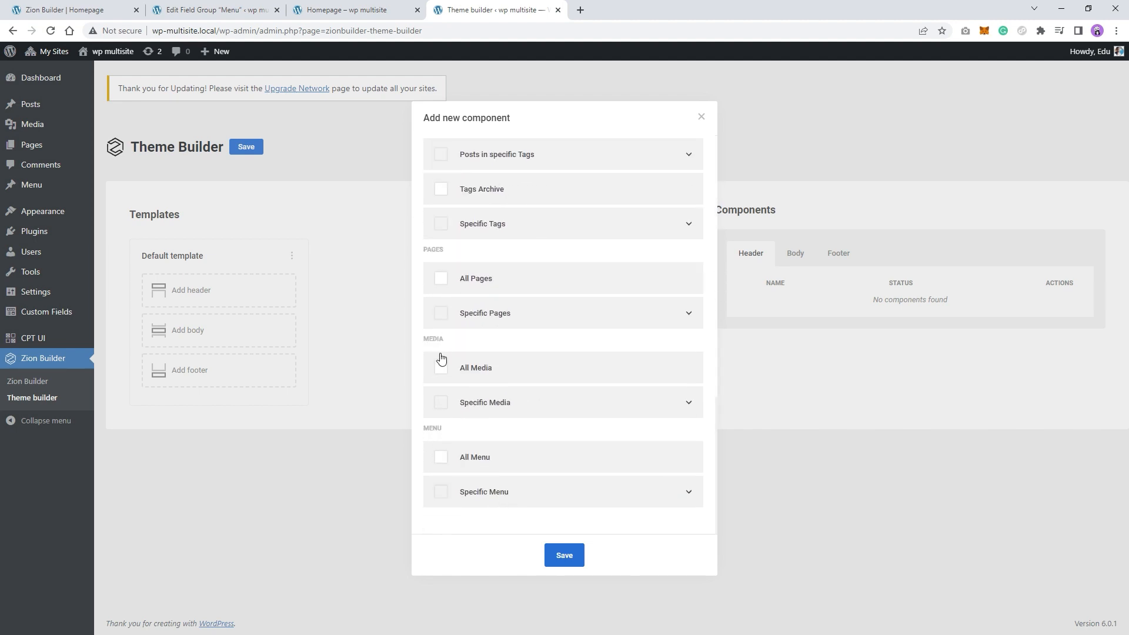
click(443, 461)
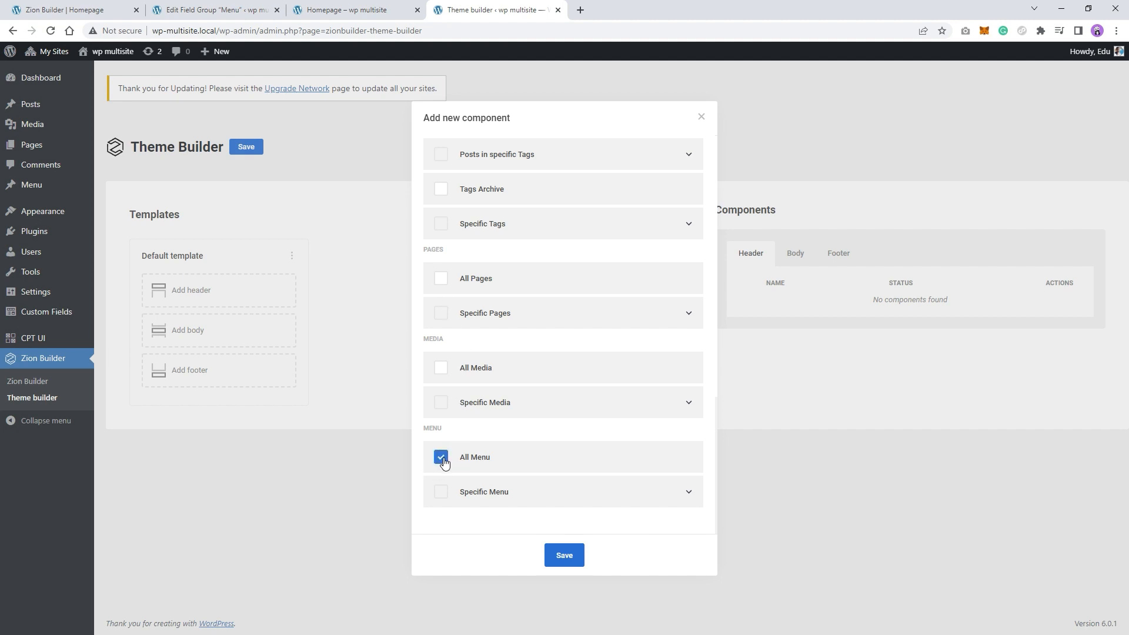
click(671, 497)
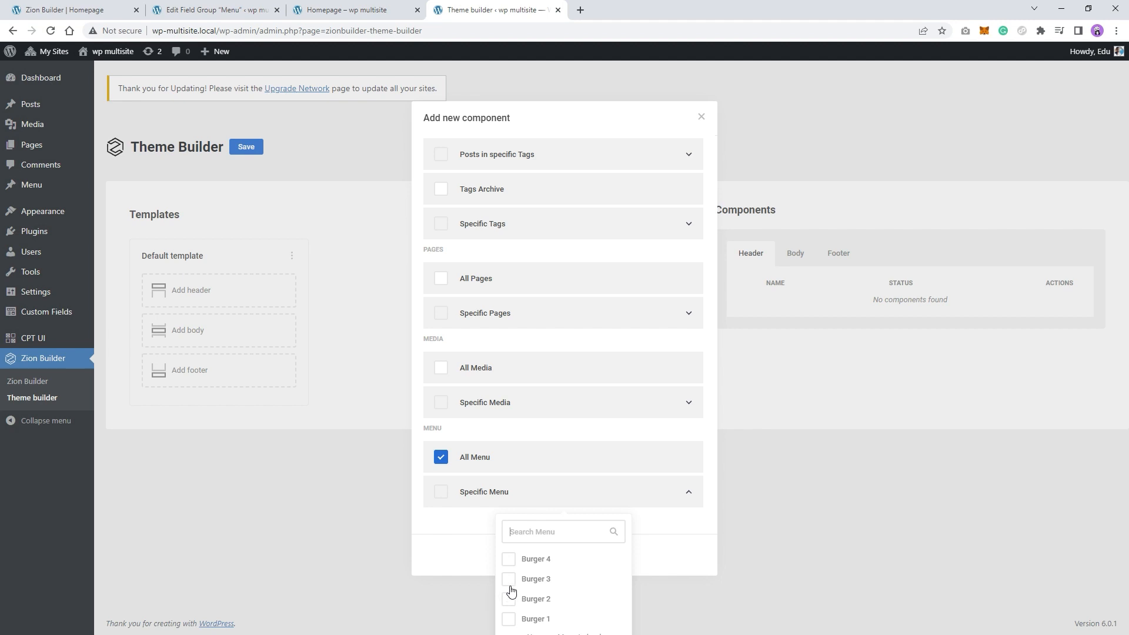
click(539, 448)
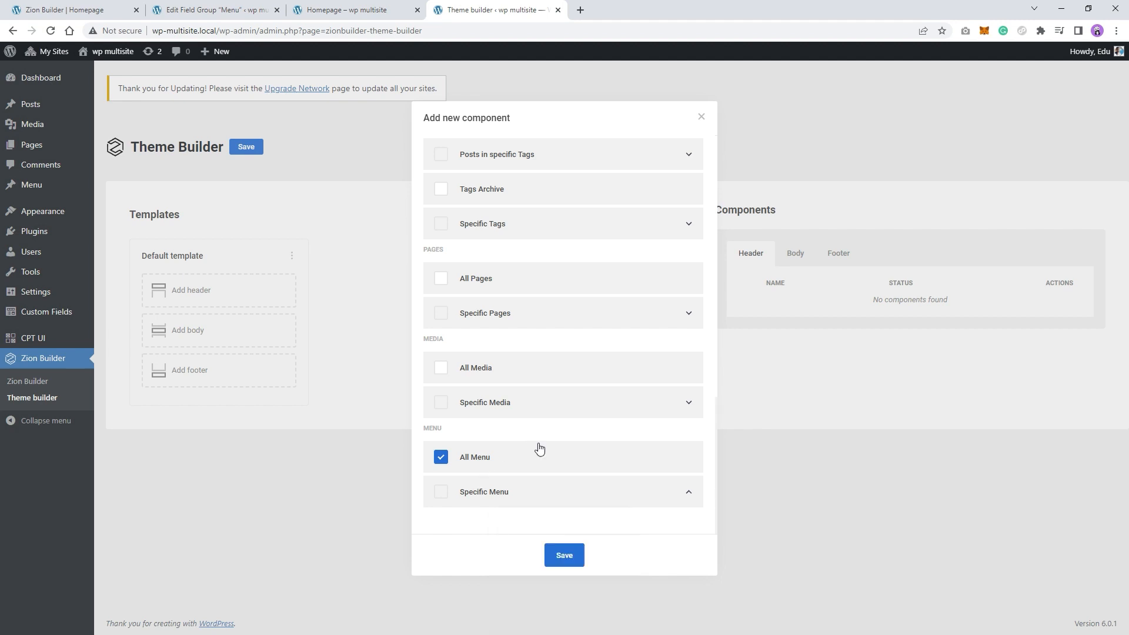
click(564, 556)
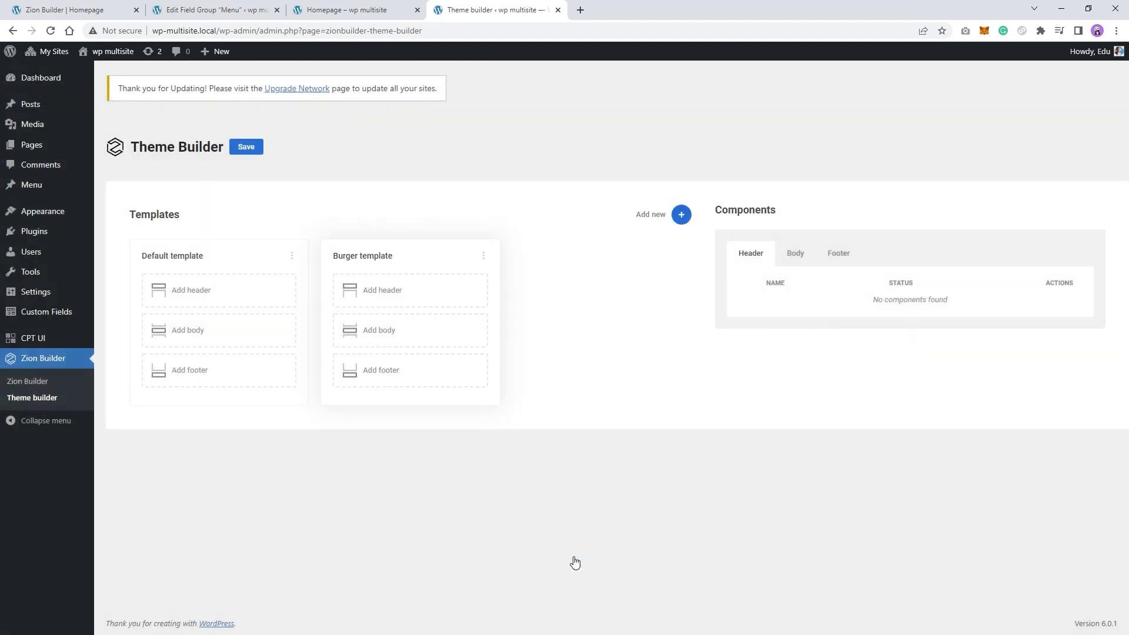
Add a new body component to the Burger template and open it for editing.
click(410, 333)
click(410, 365)
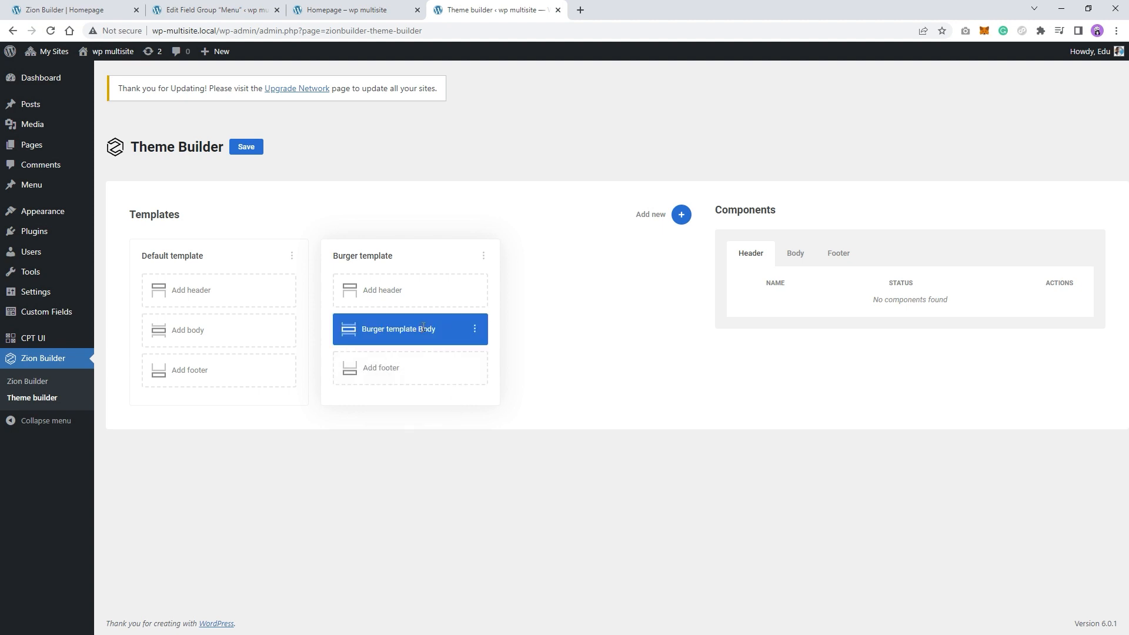
click(475, 333)
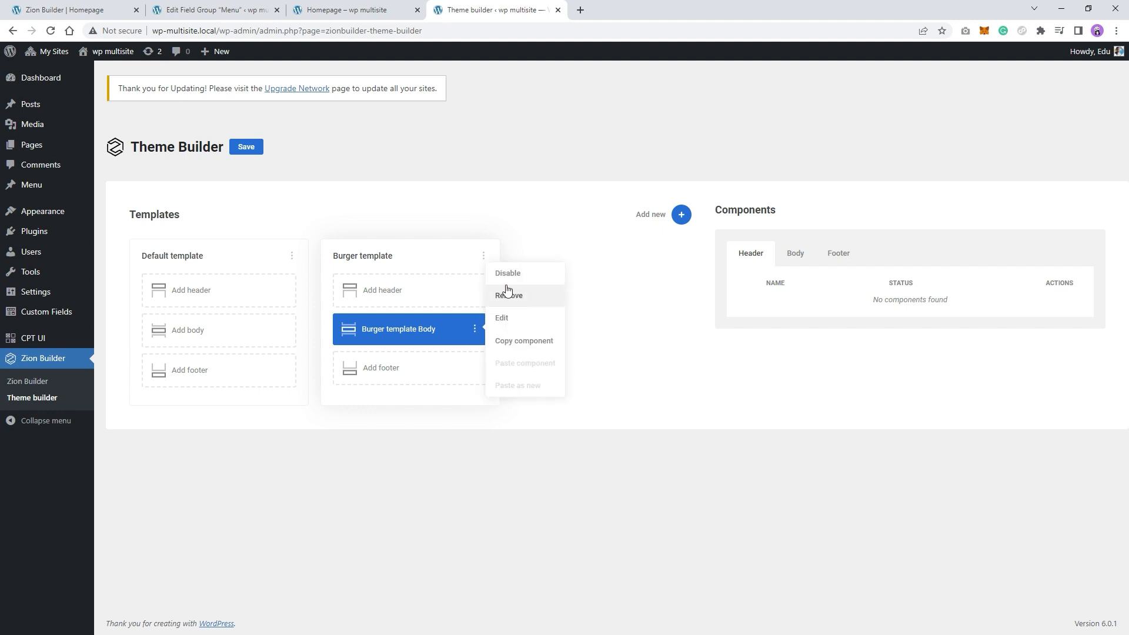
click(504, 319)
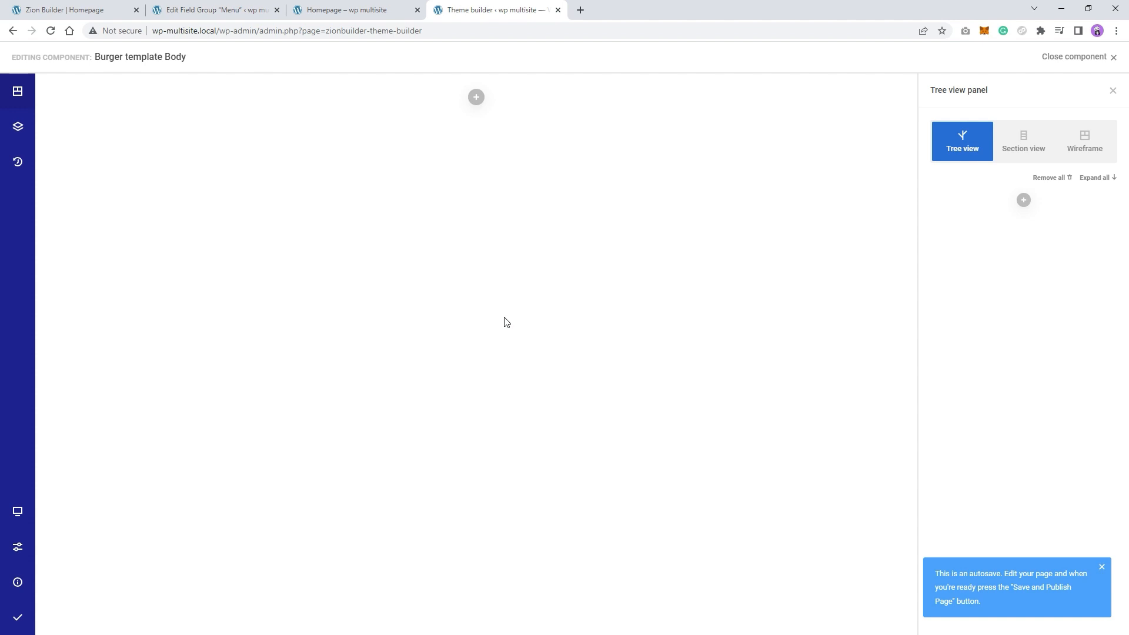
Insert the "Burgr - About Us" template from the Zion Builder library into the empty body component.
click(18, 94)
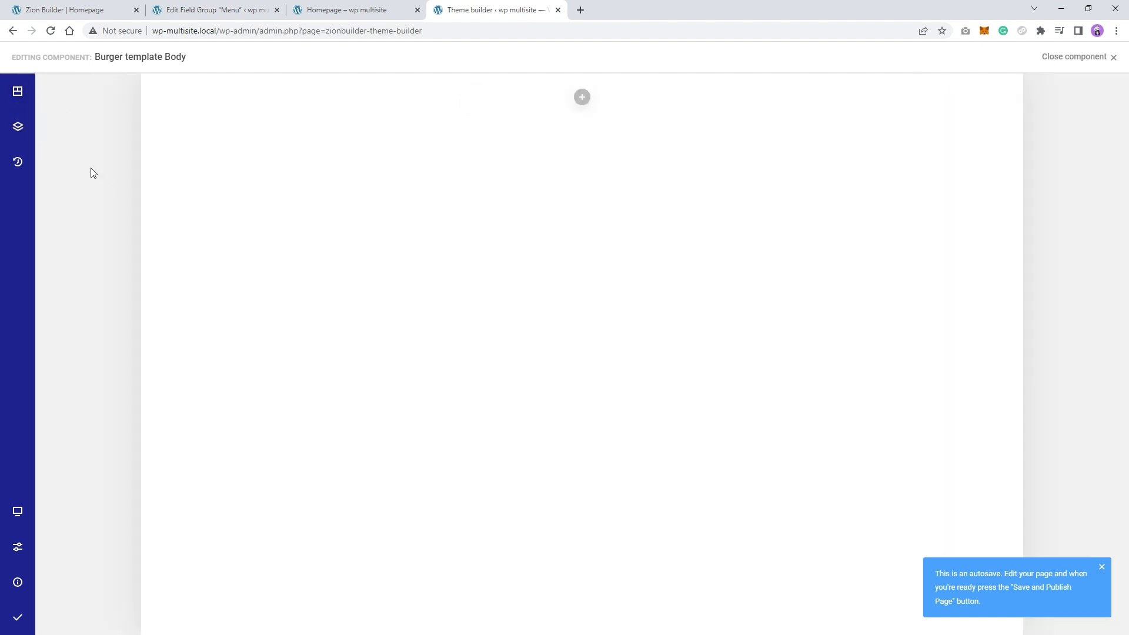
click(16, 127)
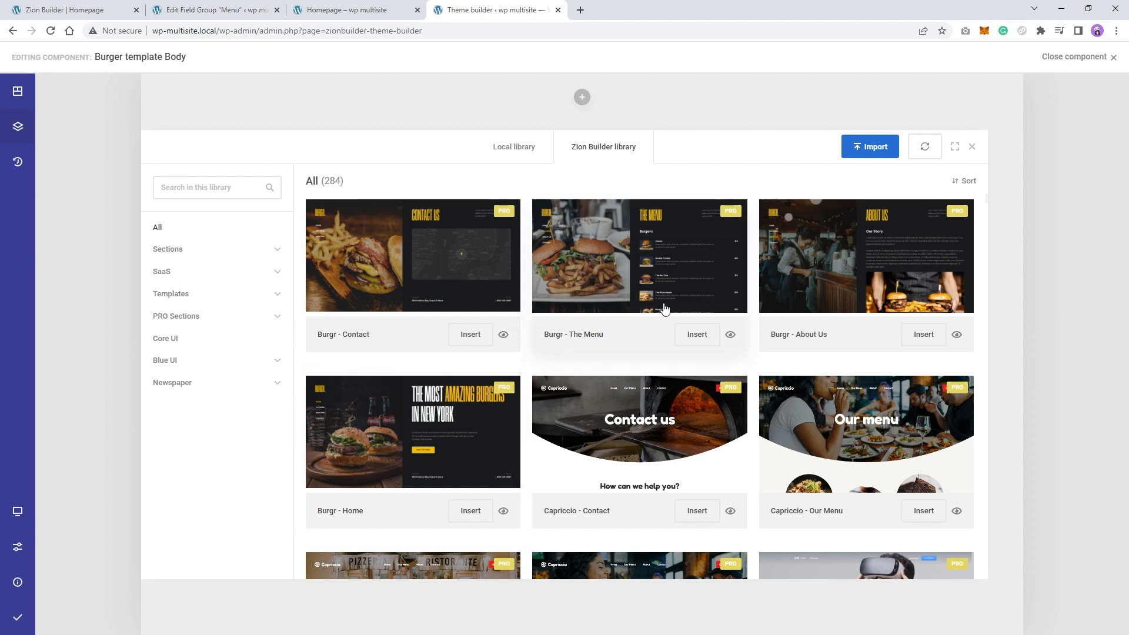
click(917, 343)
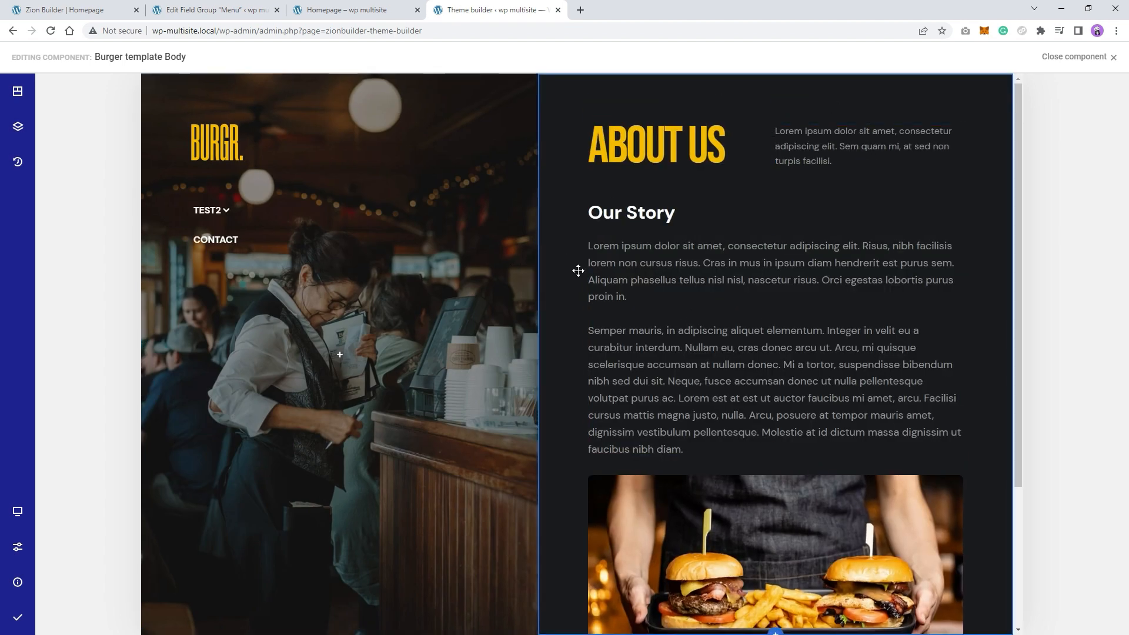
Delete the short lorem ipsum Text element beside the About Us heading in Content Header.
click(817, 146)
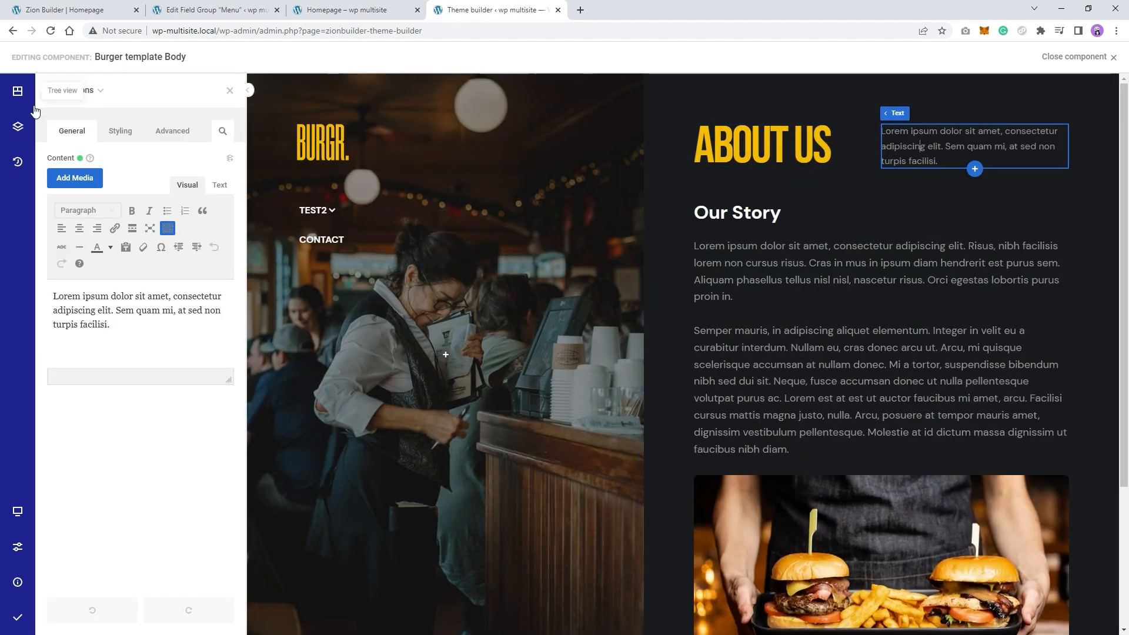
click(19, 92)
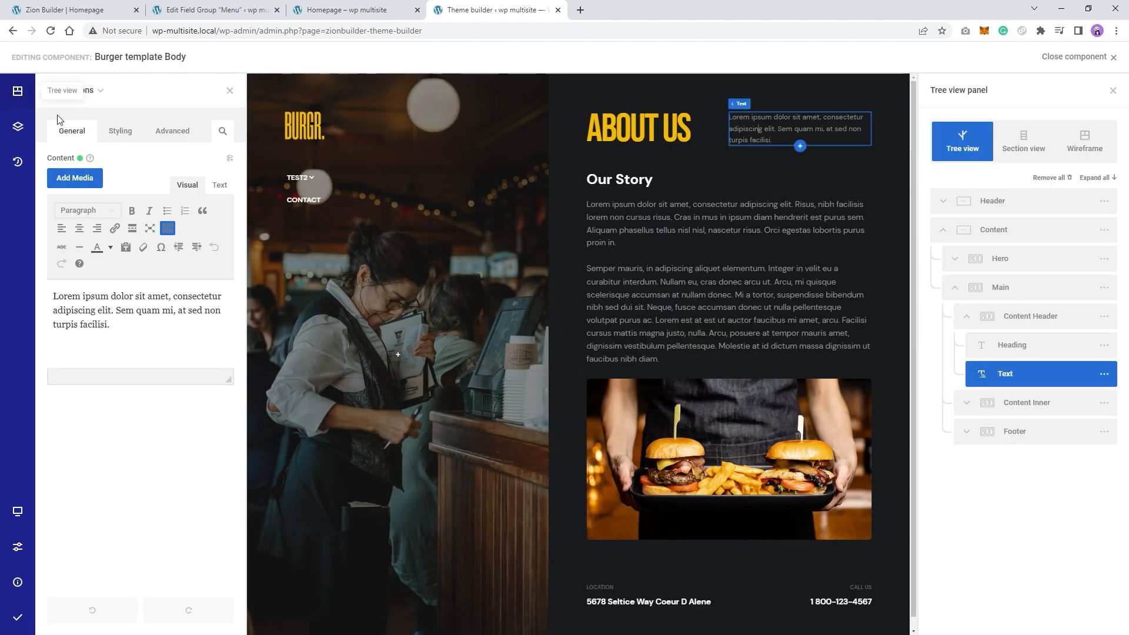
click(1104, 374)
click(1029, 476)
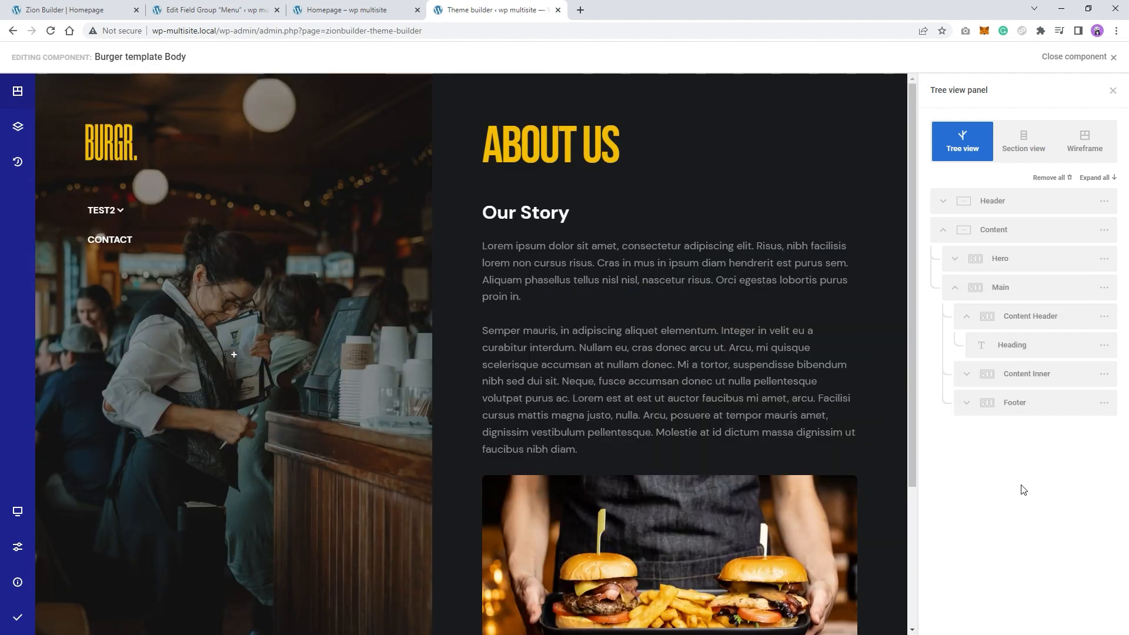
Replace the About Us heading's content with the dynamic Post title.
click(582, 154)
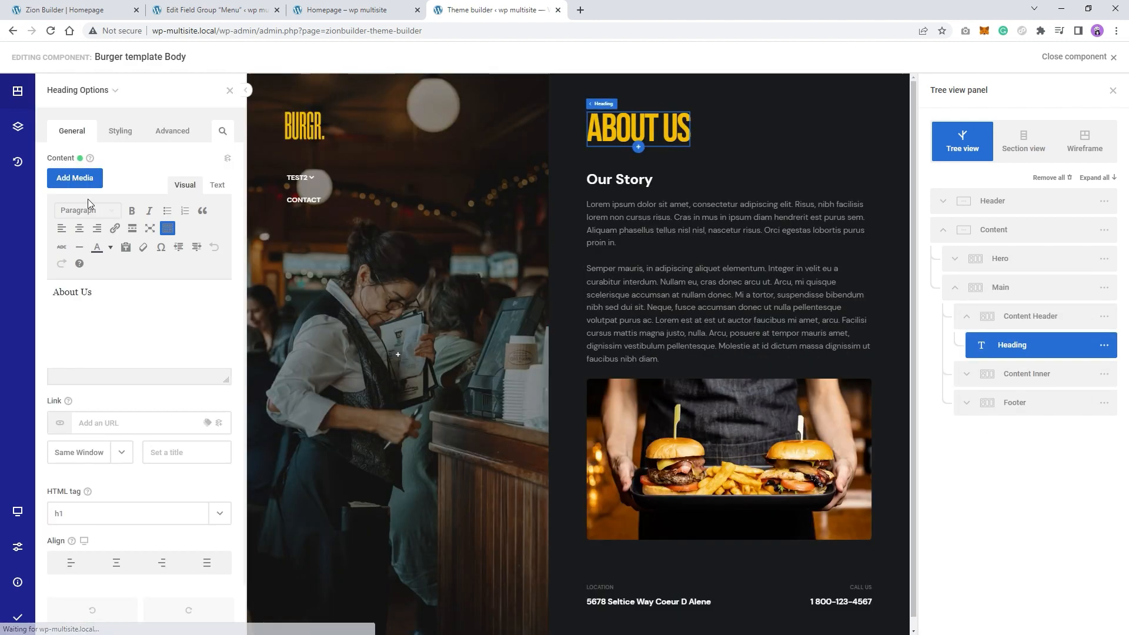
click(228, 158)
click(194, 200)
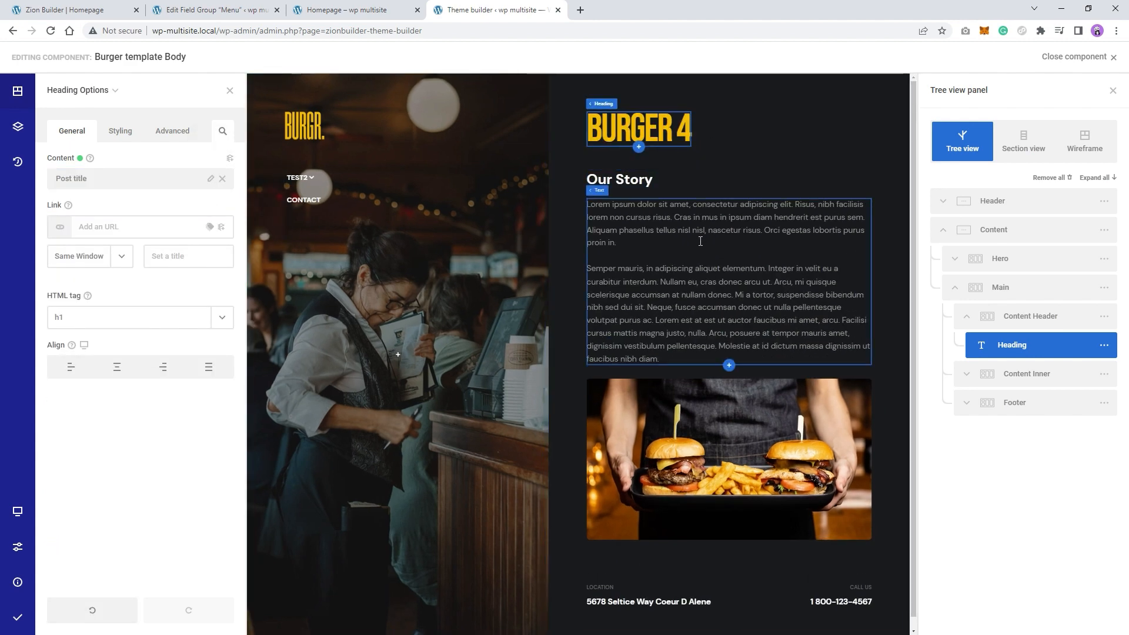
Delete the Our Story heading from the Content Inner container.
click(641, 179)
right_click(655, 180)
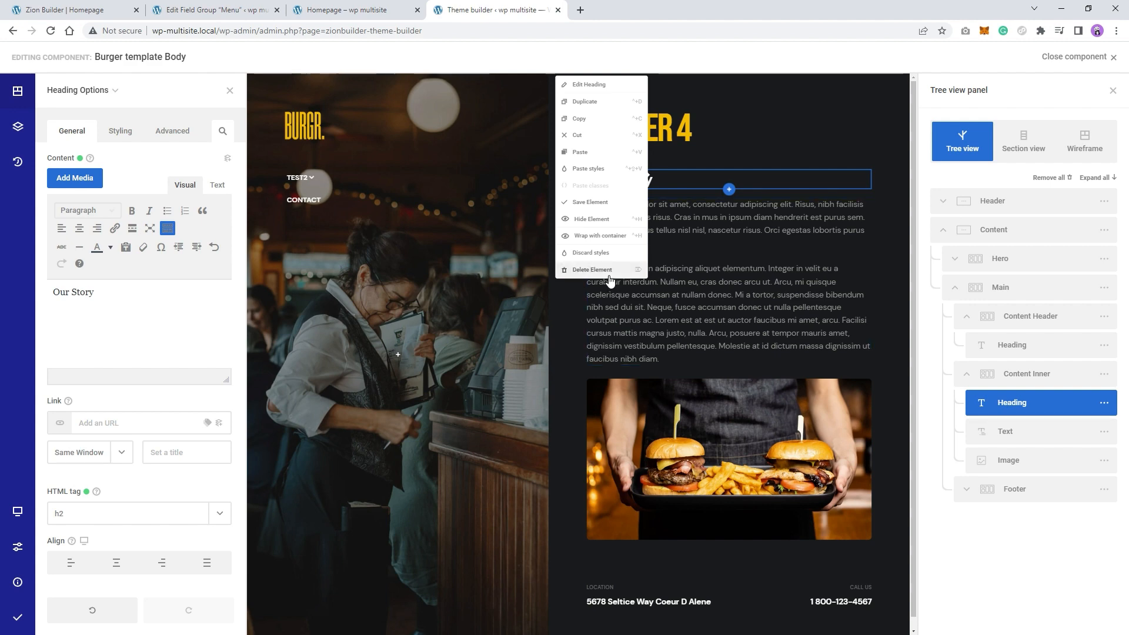
click(592, 269)
Replace the content of the Text element in Content Inner with the dynamic Post content.
click(548, 227)
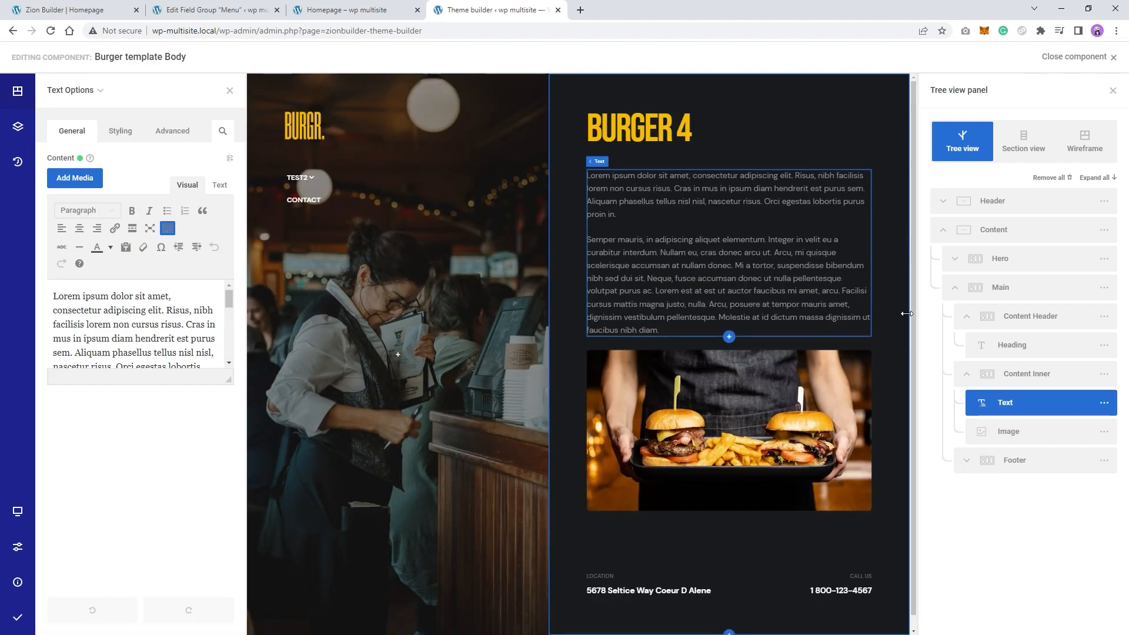
click(229, 159)
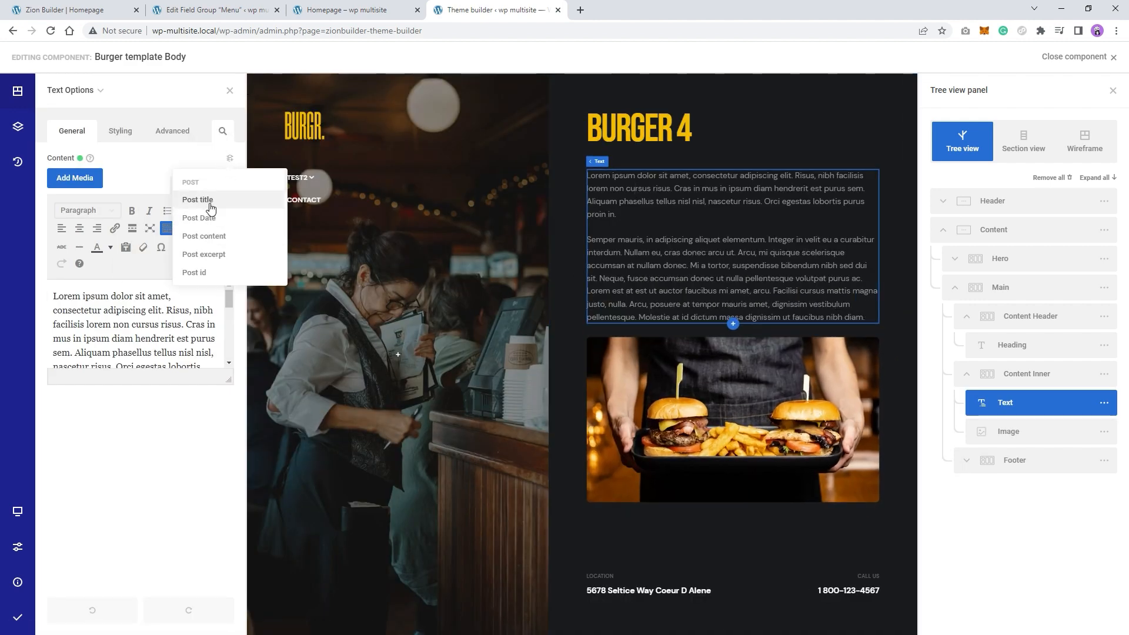
click(216, 238)
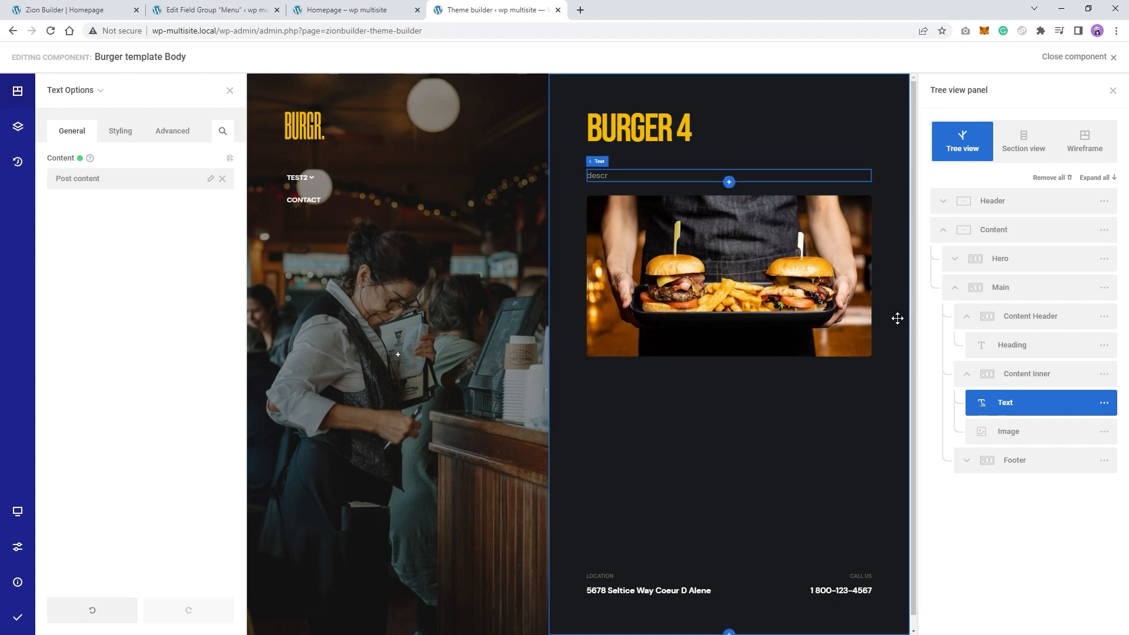
click(689, 261)
mouse_move(179, 221)
click(217, 254)
click(207, 300)
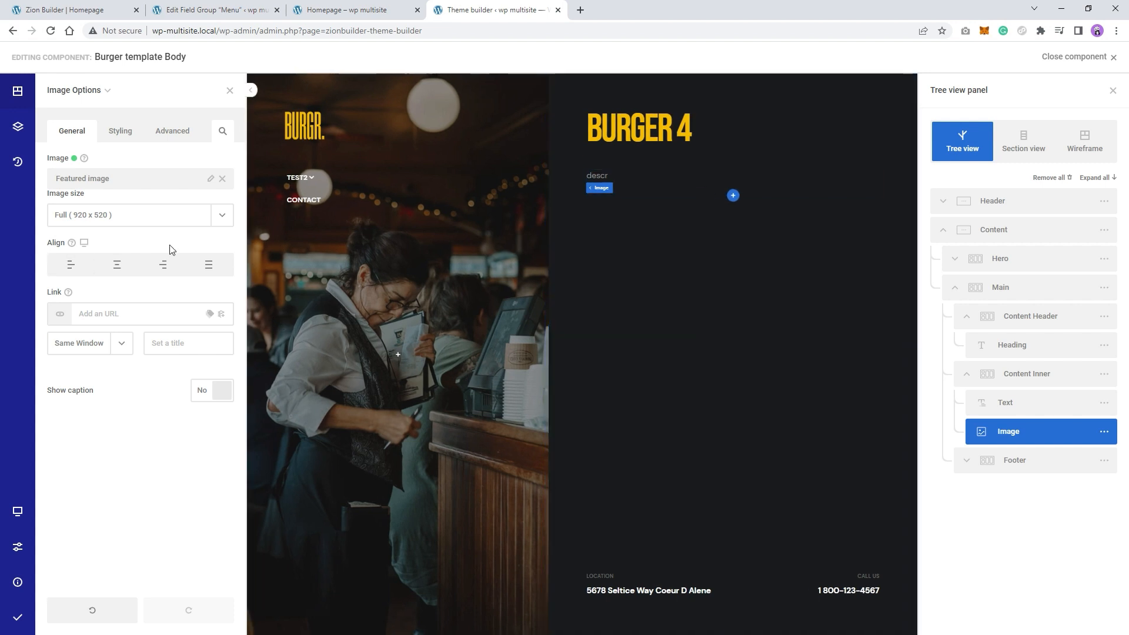
click(222, 179)
Set the Content Inner image's dynamic source to an ACF Field displaying Burger Image.
click(216, 254)
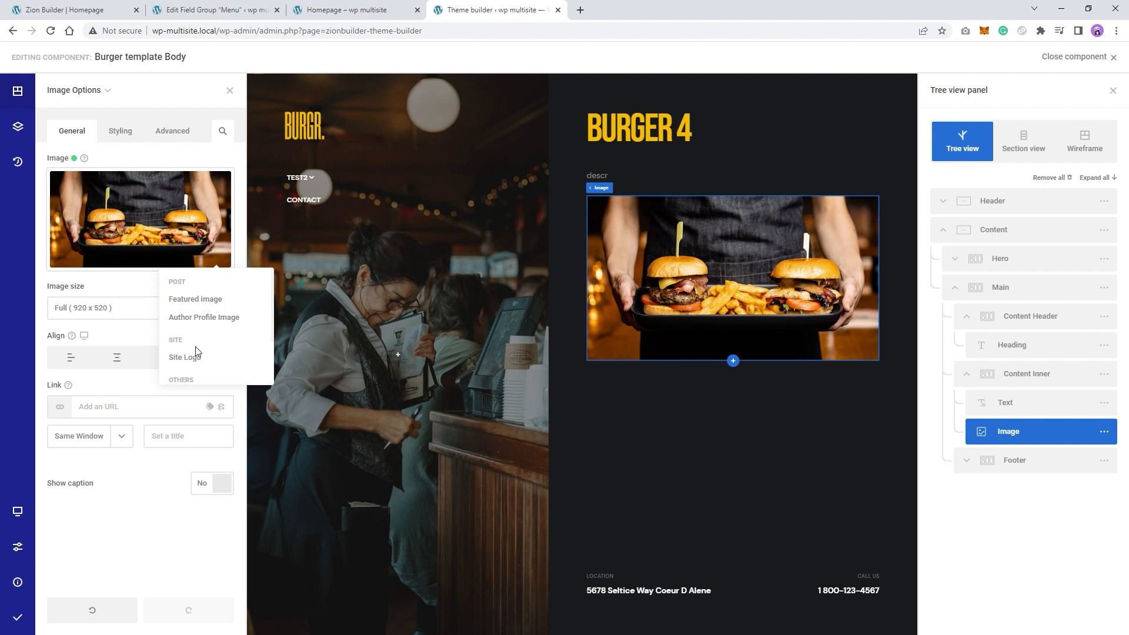
scroll(196, 347, down, 2)
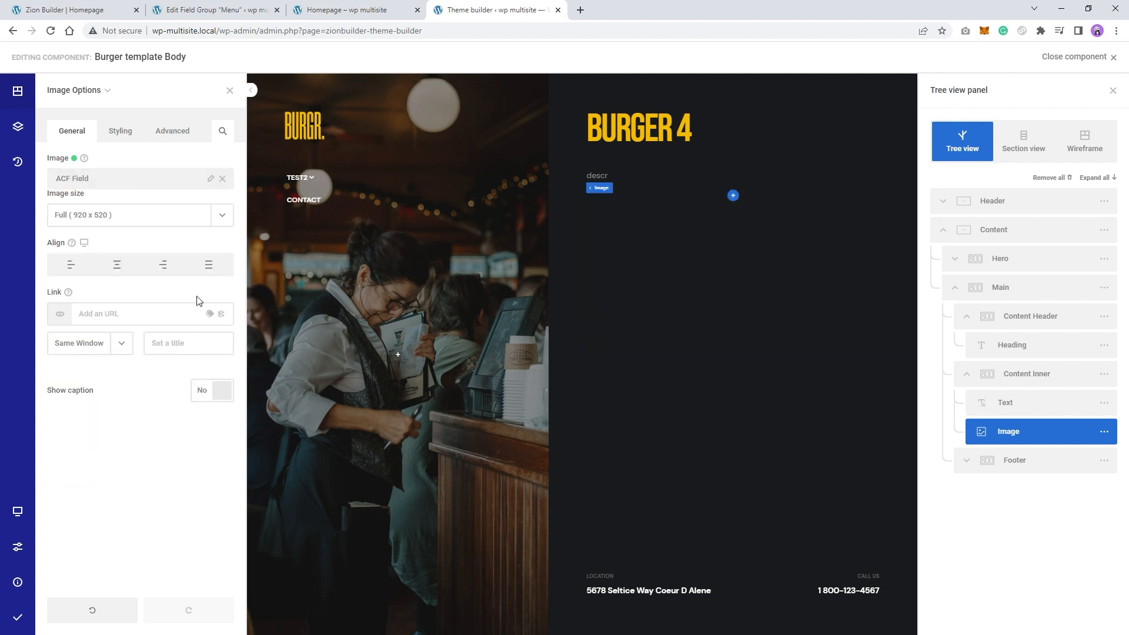
click(211, 178)
click(167, 254)
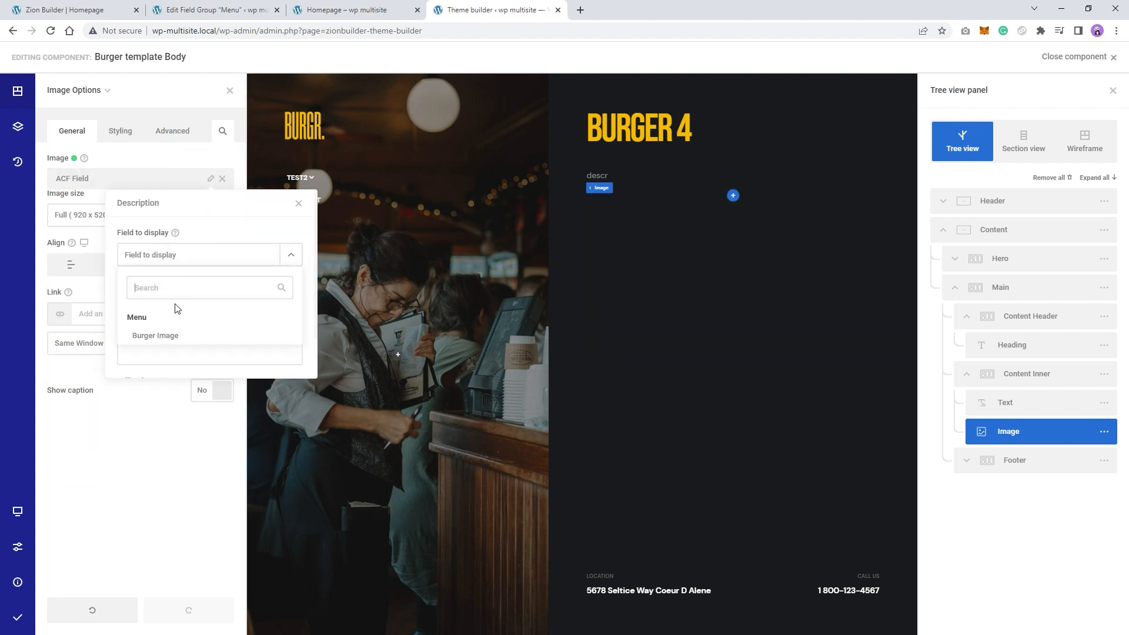
click(166, 335)
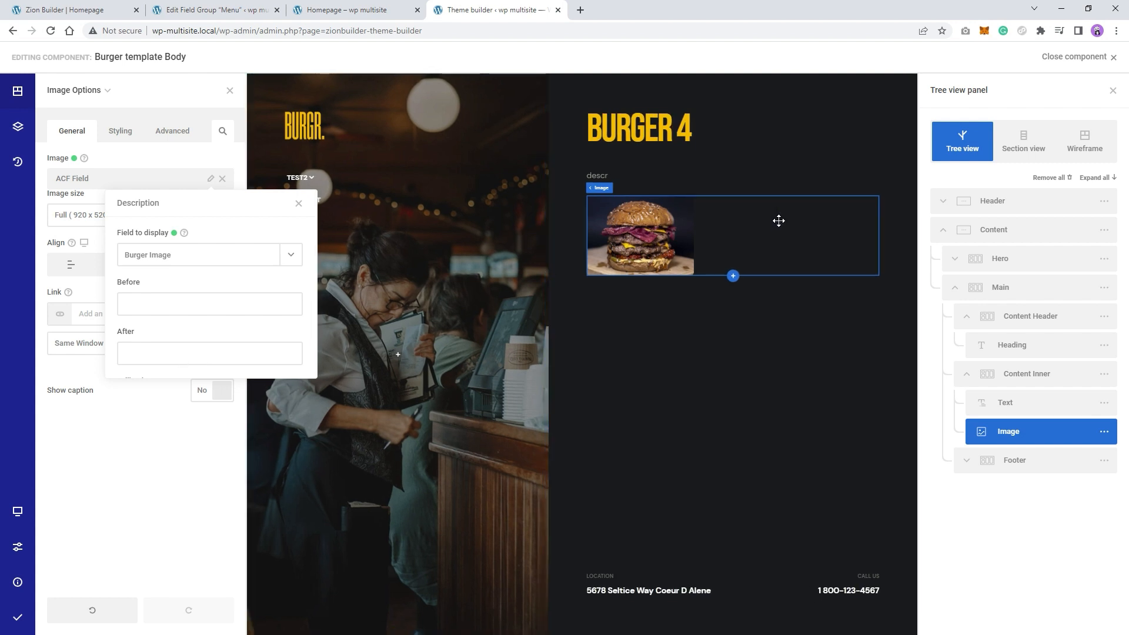
click(762, 245)
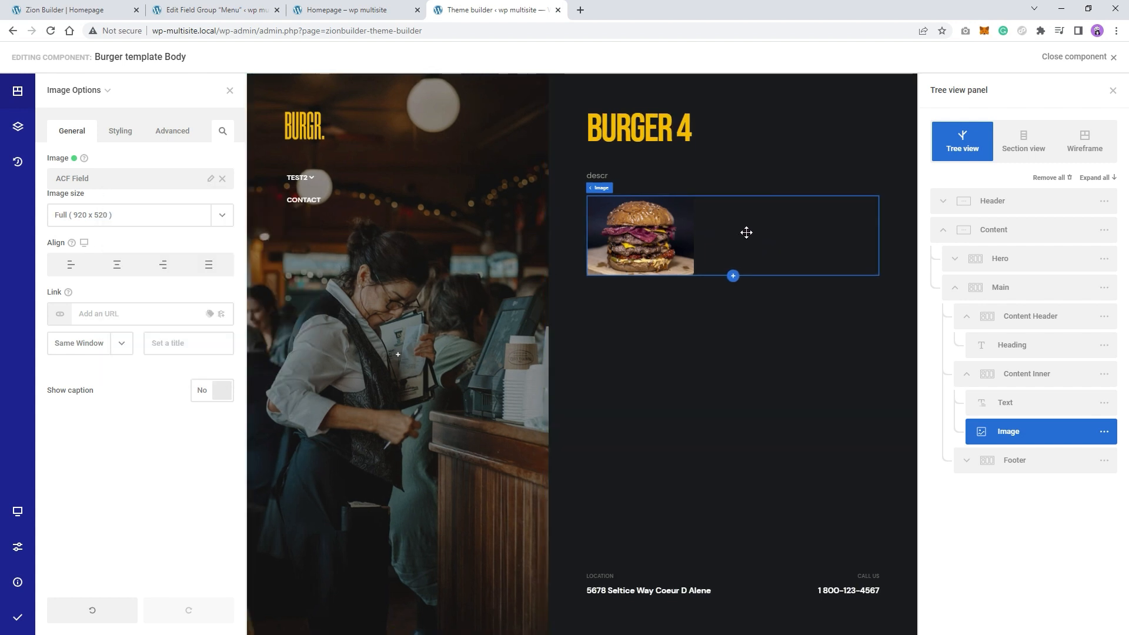
Set the width of the Content Inner image to 100% in its Image Styles.
click(120, 130)
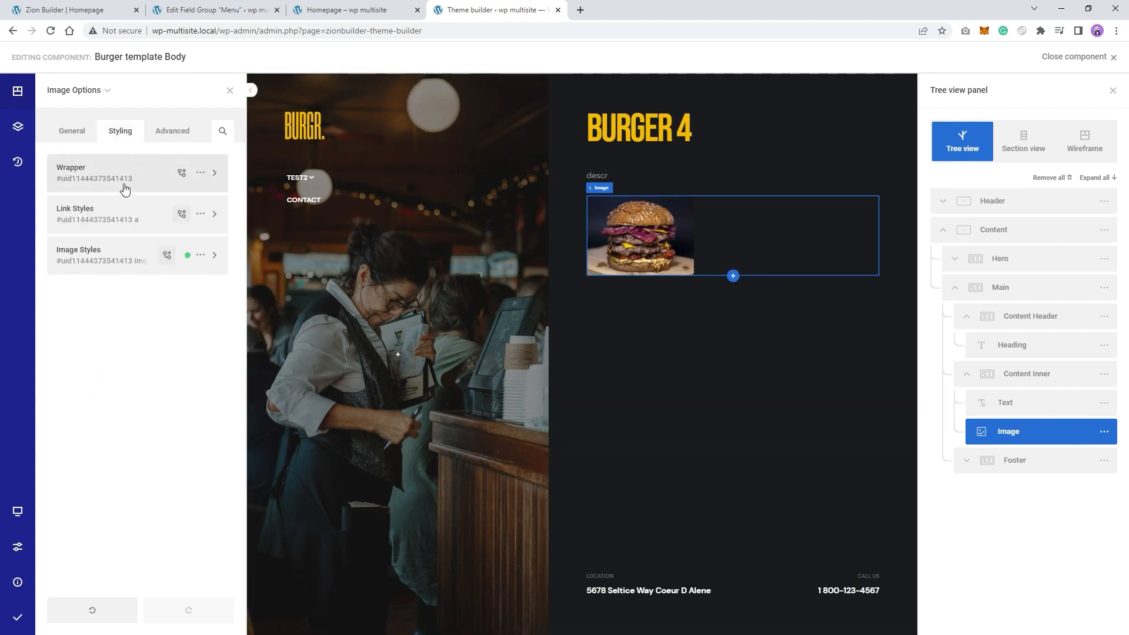
click(105, 263)
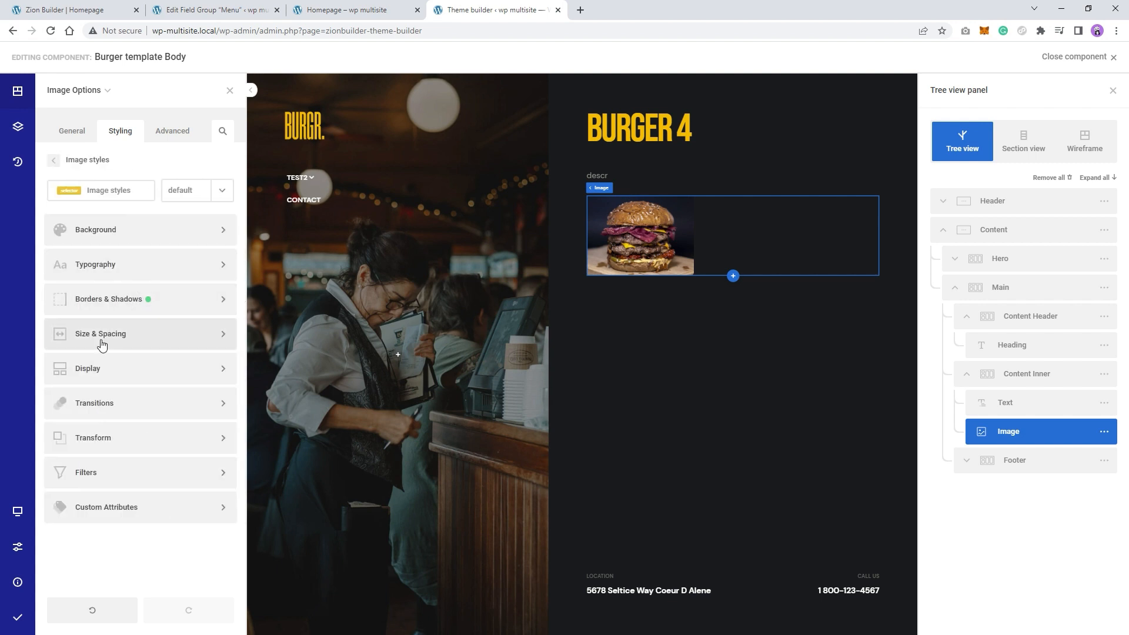
click(157, 343)
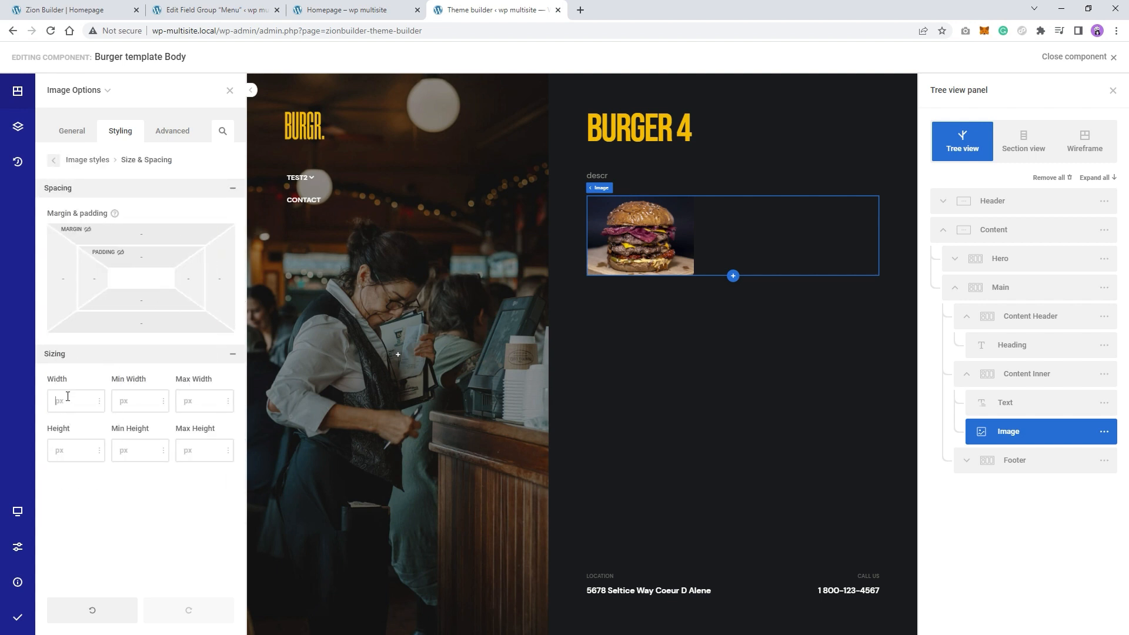
text(100)
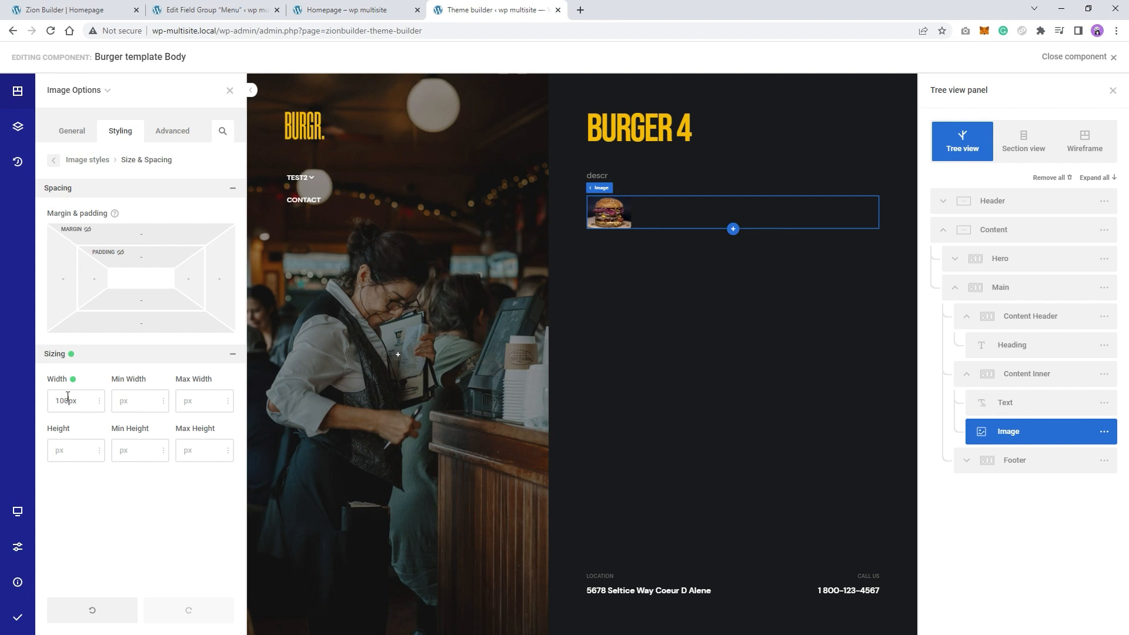
text(%)
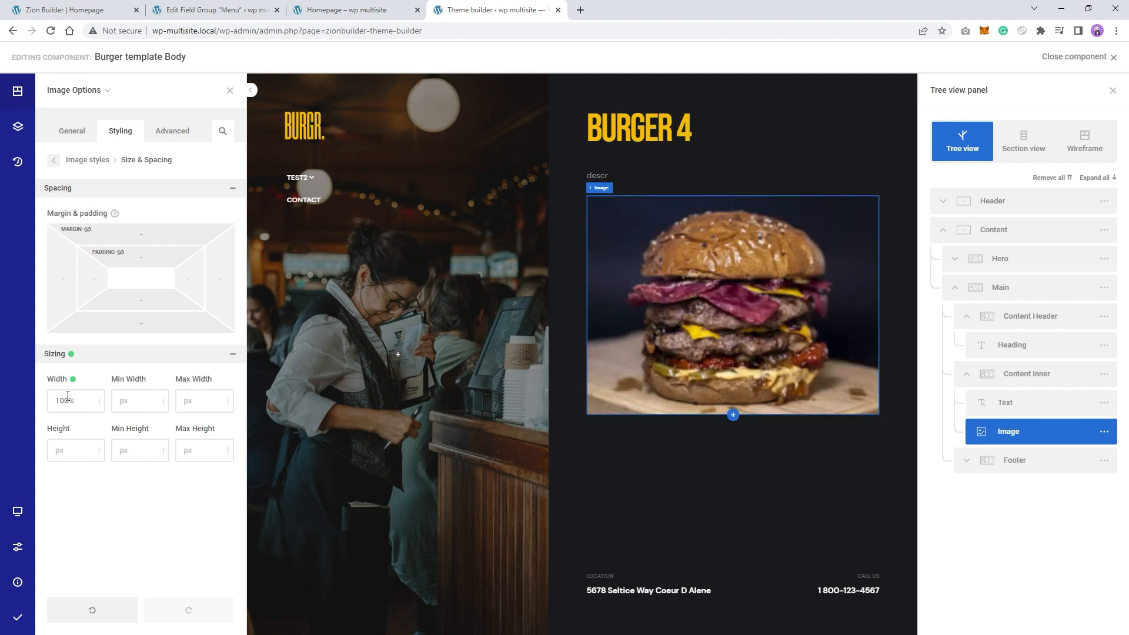
Set the Hero container's wrapper background image to a dynamic ACF Field displaying Burger Image.
click(479, 316)
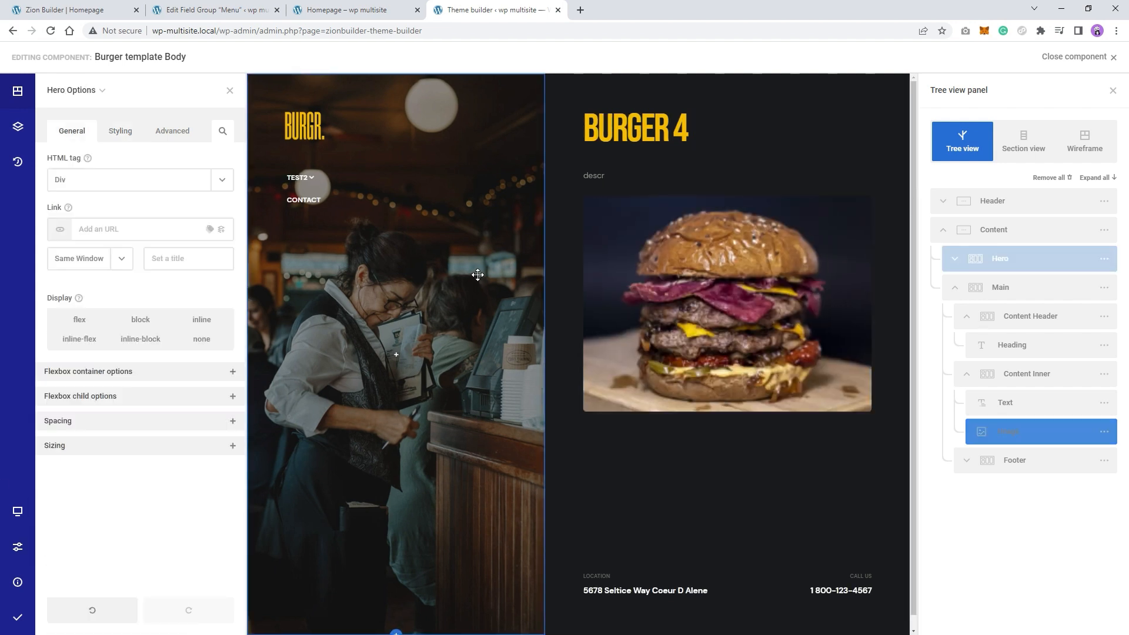
click(120, 131)
click(118, 172)
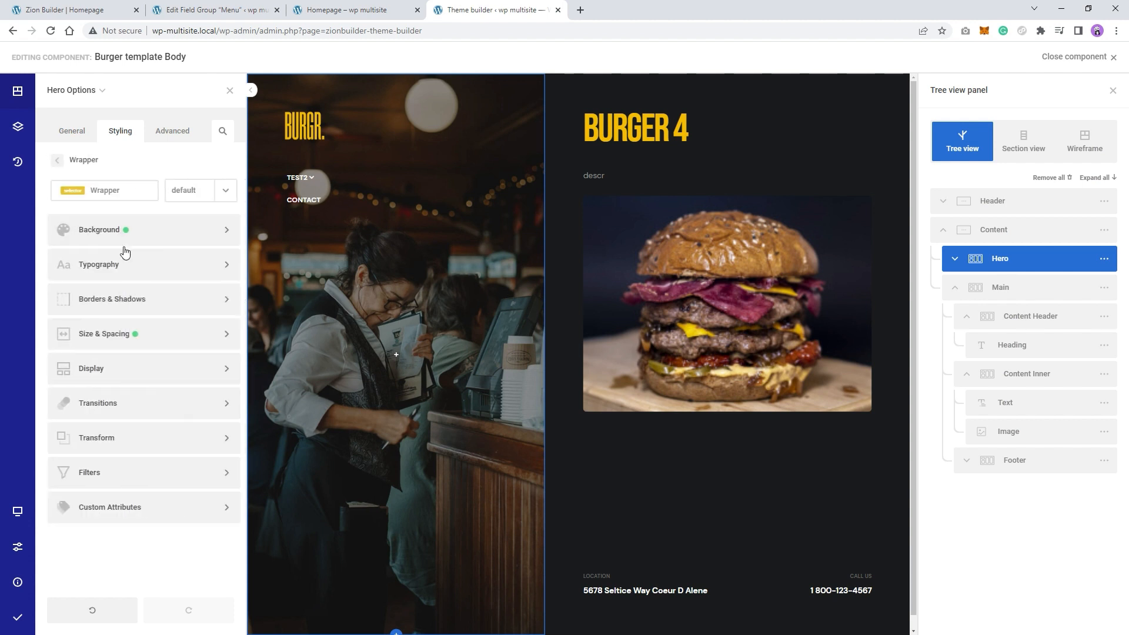
click(159, 238)
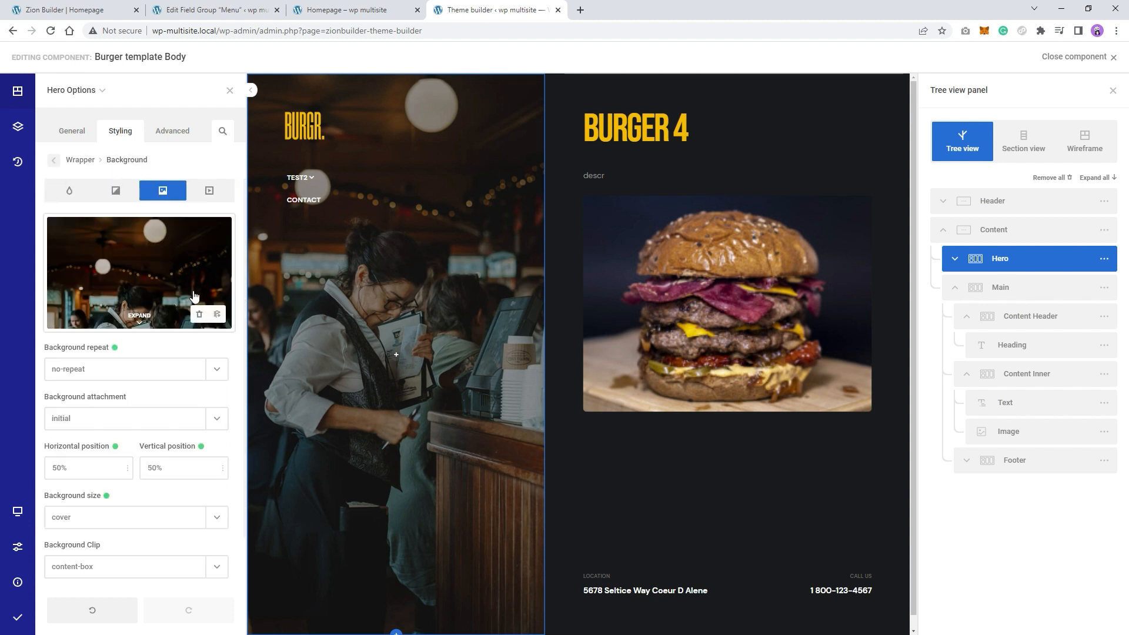
click(215, 314)
scroll(203, 411, down, 3)
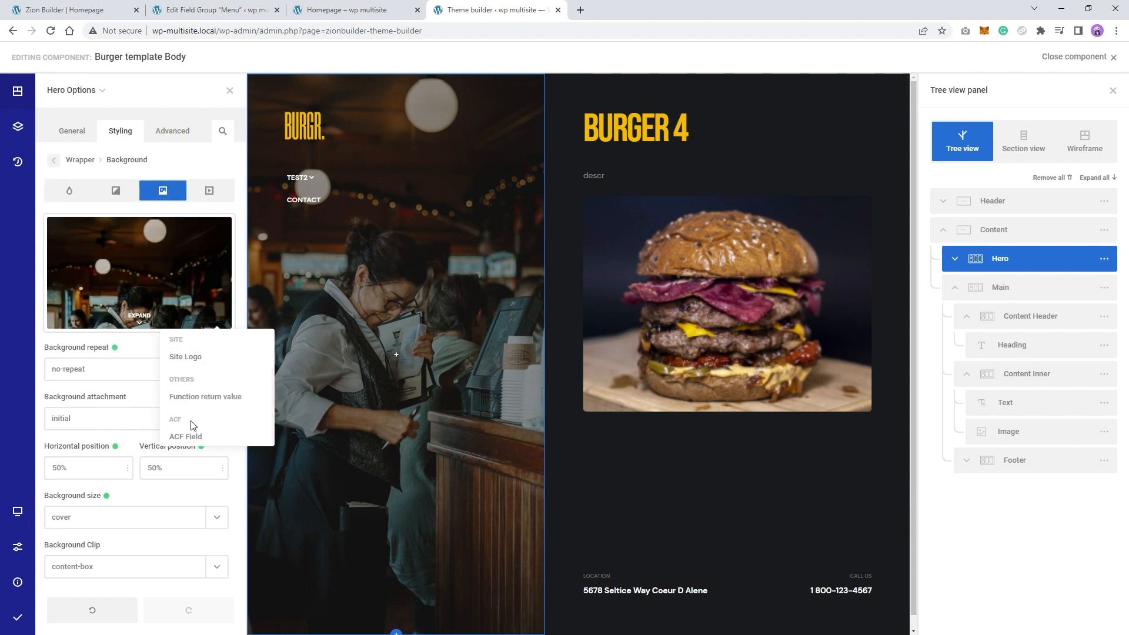
click(194, 431)
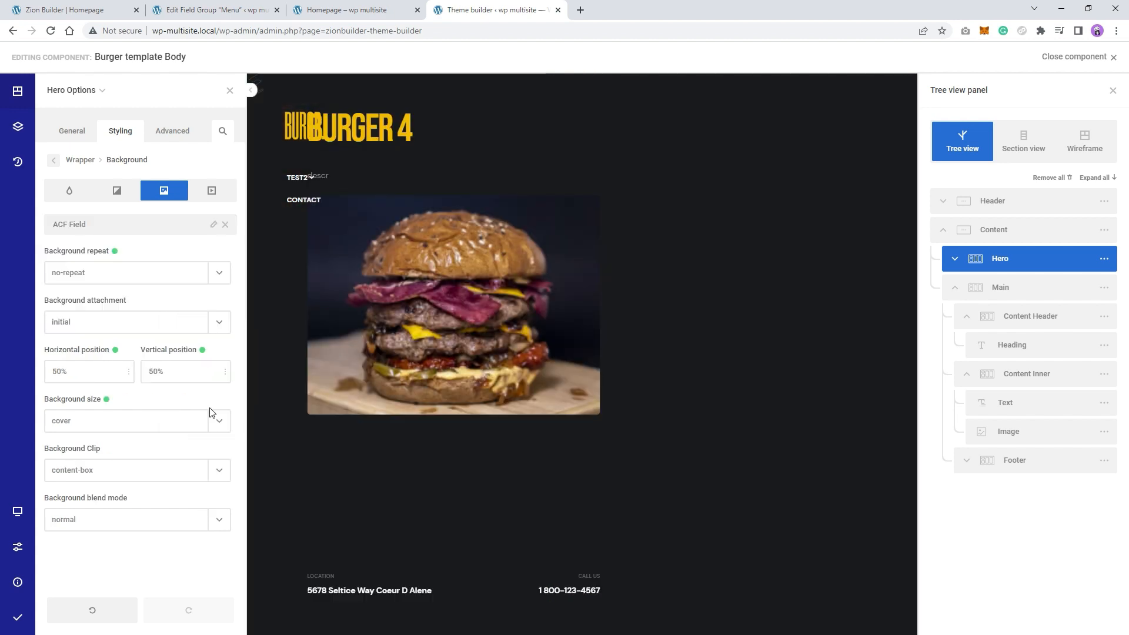
click(214, 225)
click(164, 306)
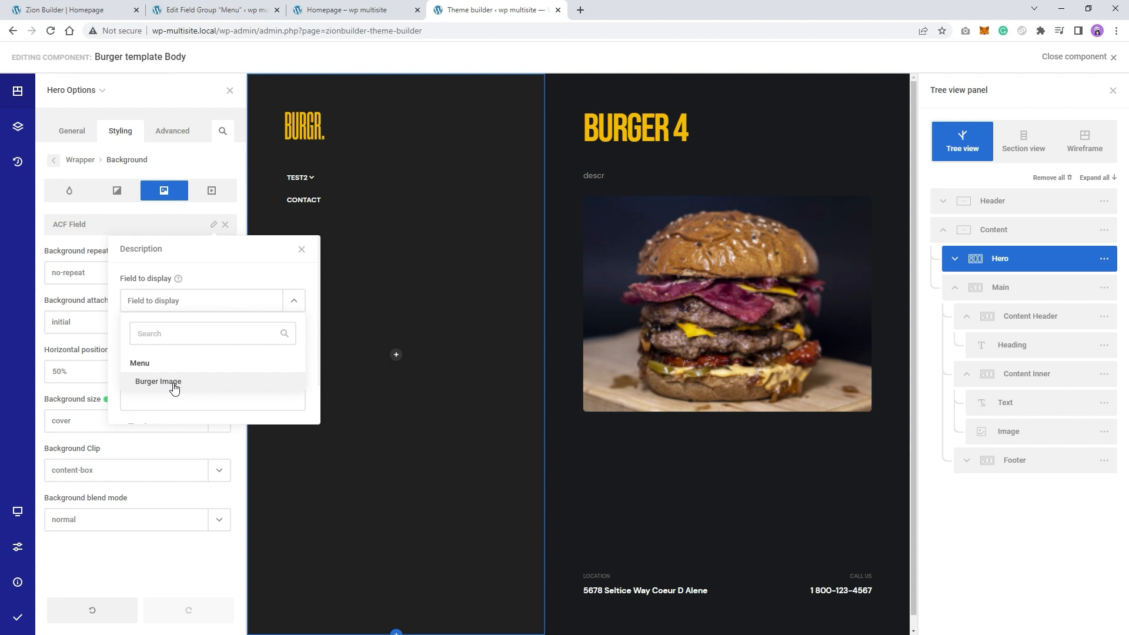
click(158, 382)
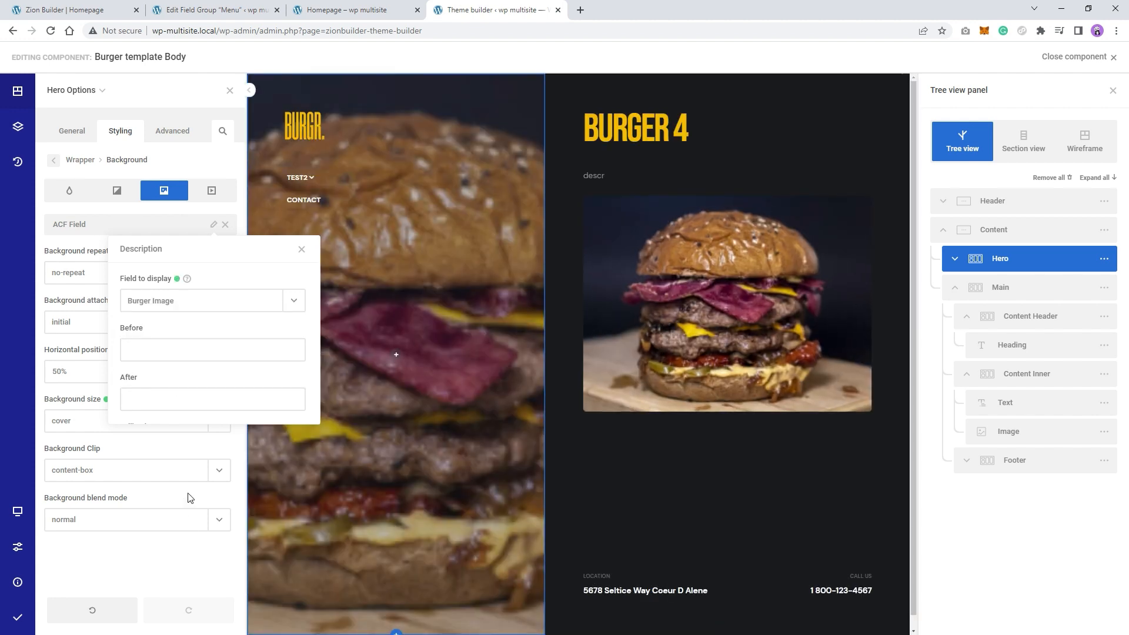
click(194, 591)
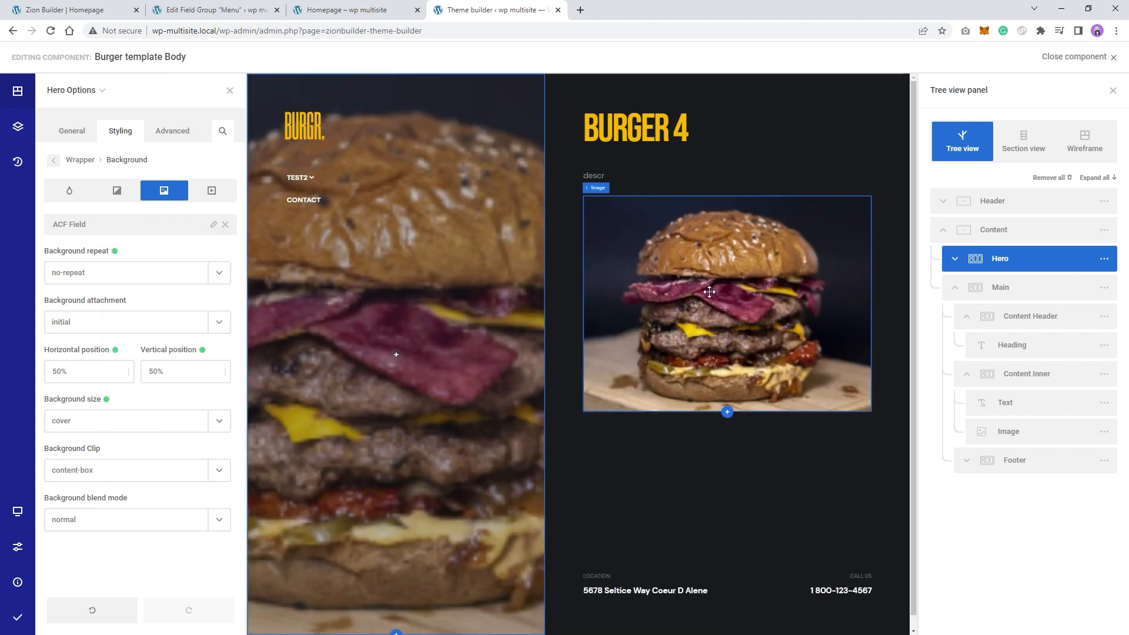
Save and publish the Burger template Body, and close the component editor.
mouse_move(17, 617)
click(70, 619)
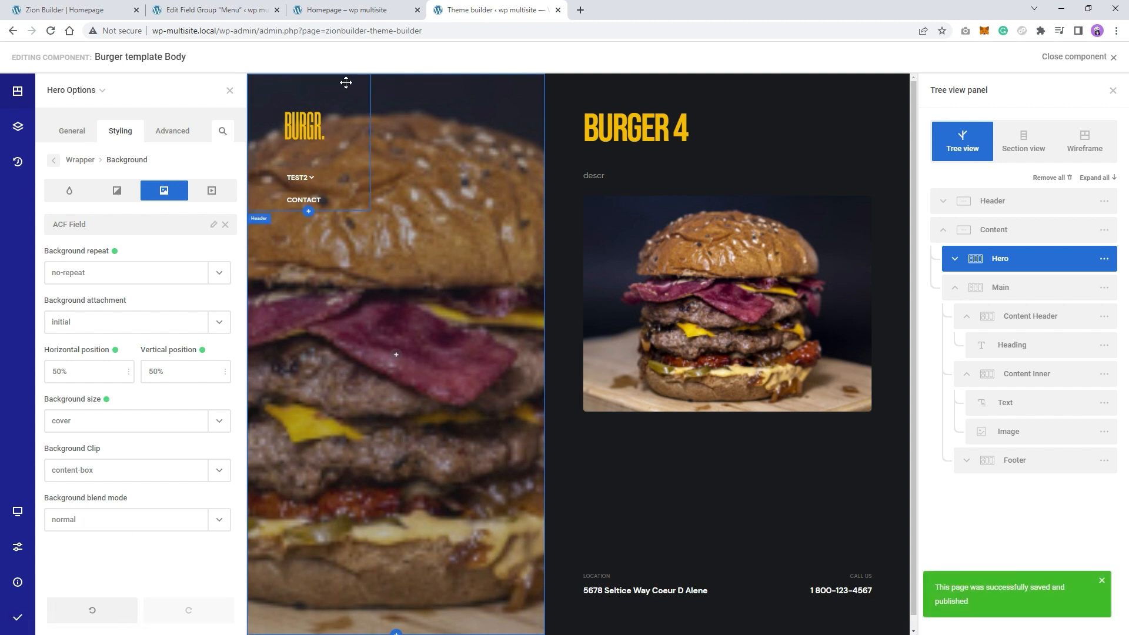
click(350, 9)
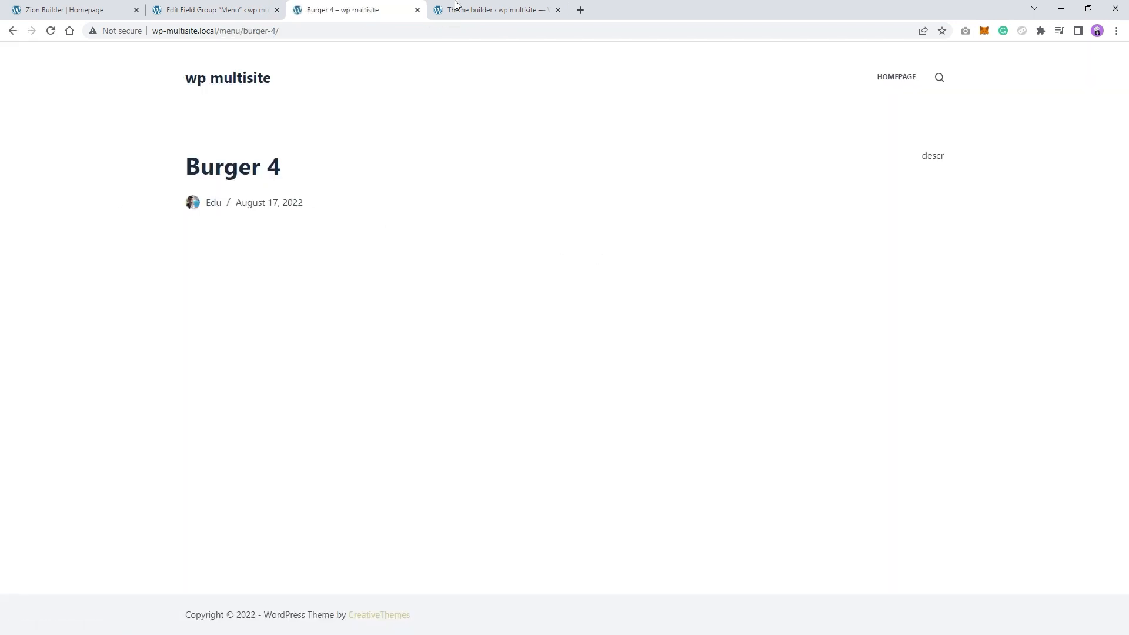
click(456, 5)
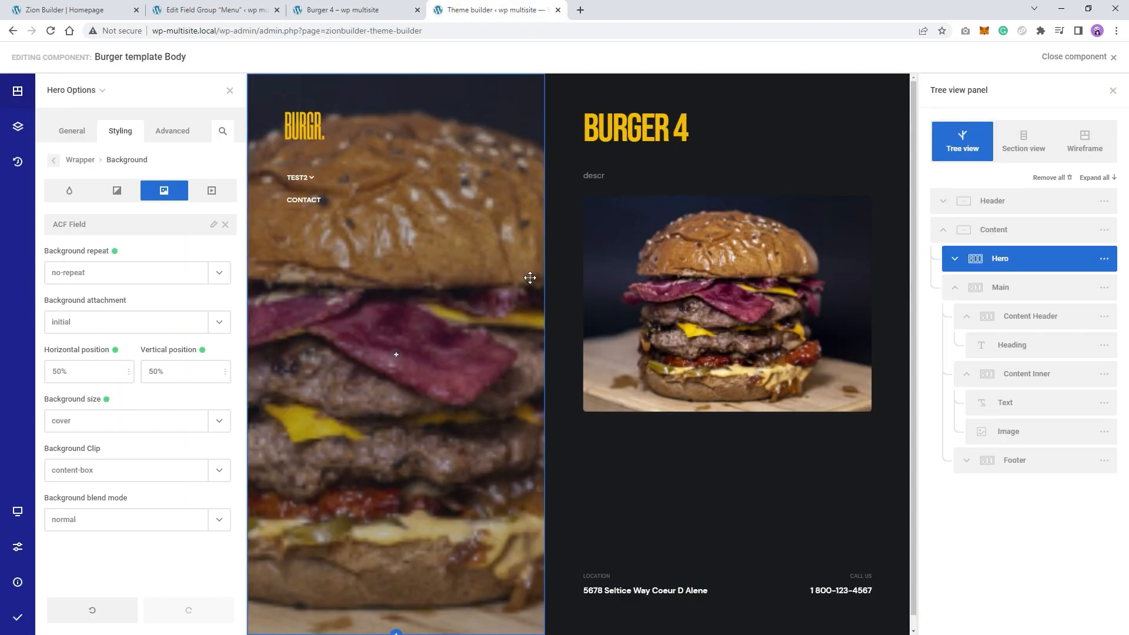
click(17, 624)
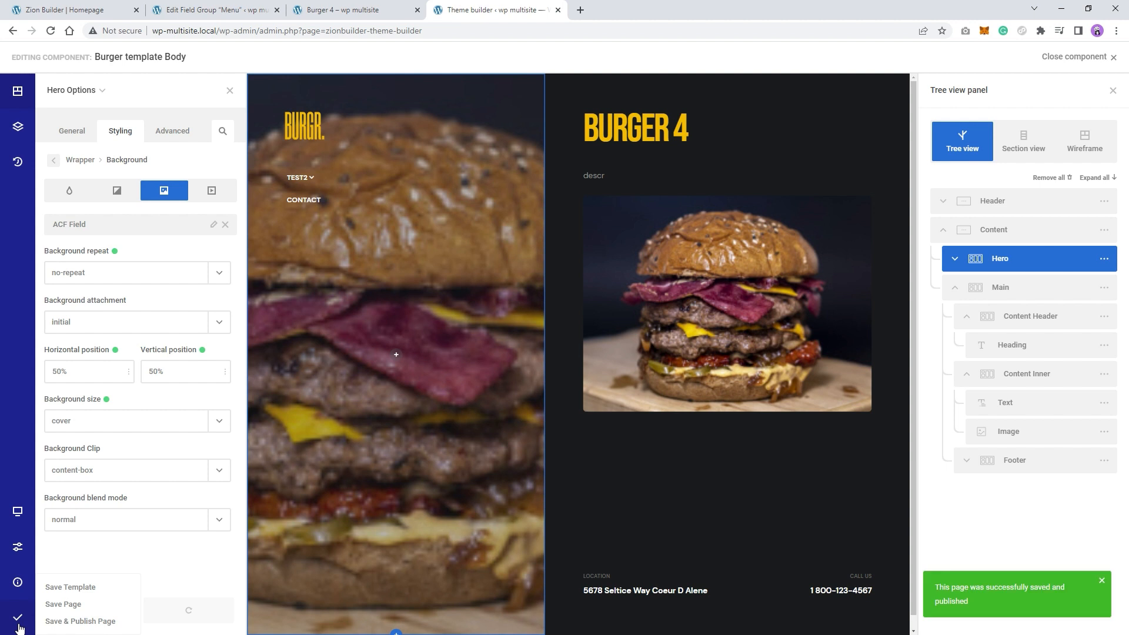
click(1113, 57)
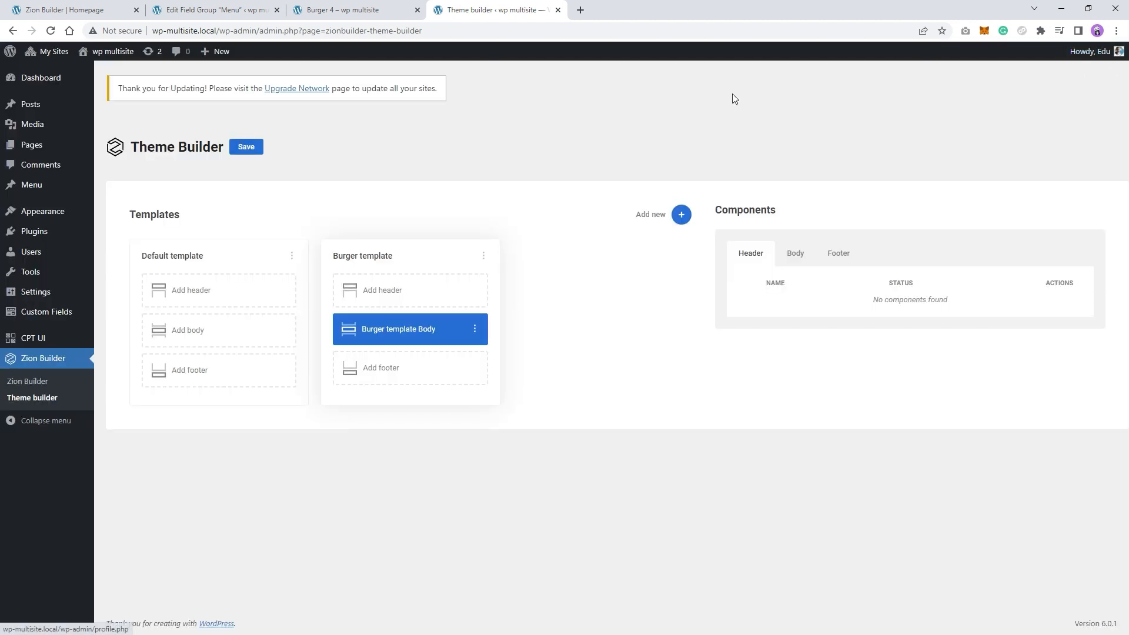
Reload the Burger 4 page and examine how the template is applied from header to footer.
click(355, 9)
right_click(358, 166)
click(395, 207)
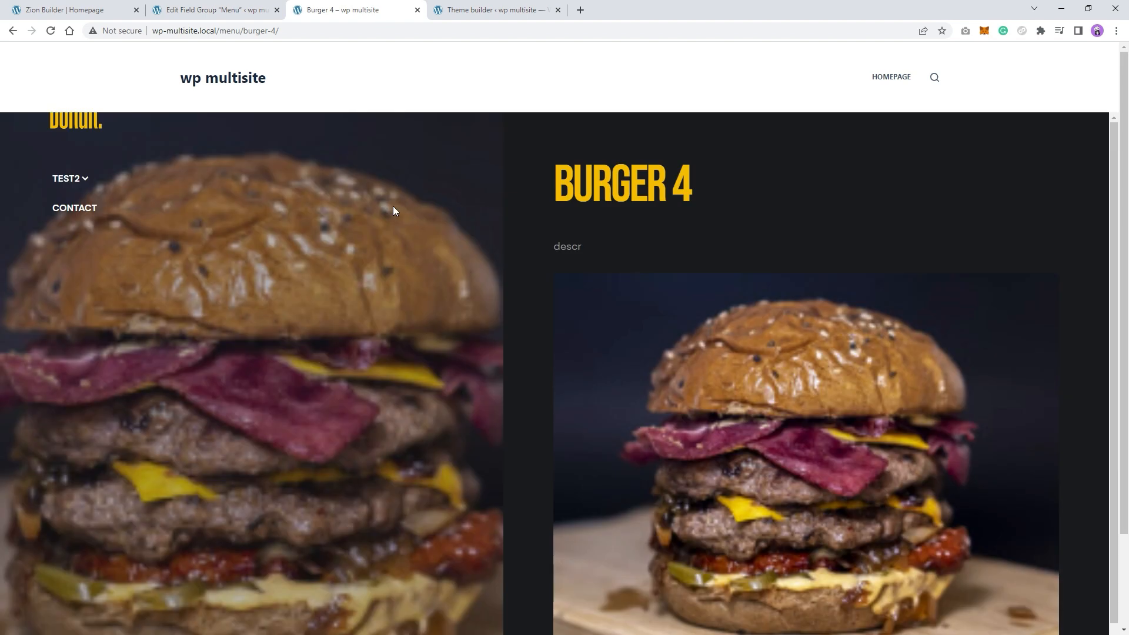
scroll(451, 269, down, 3)
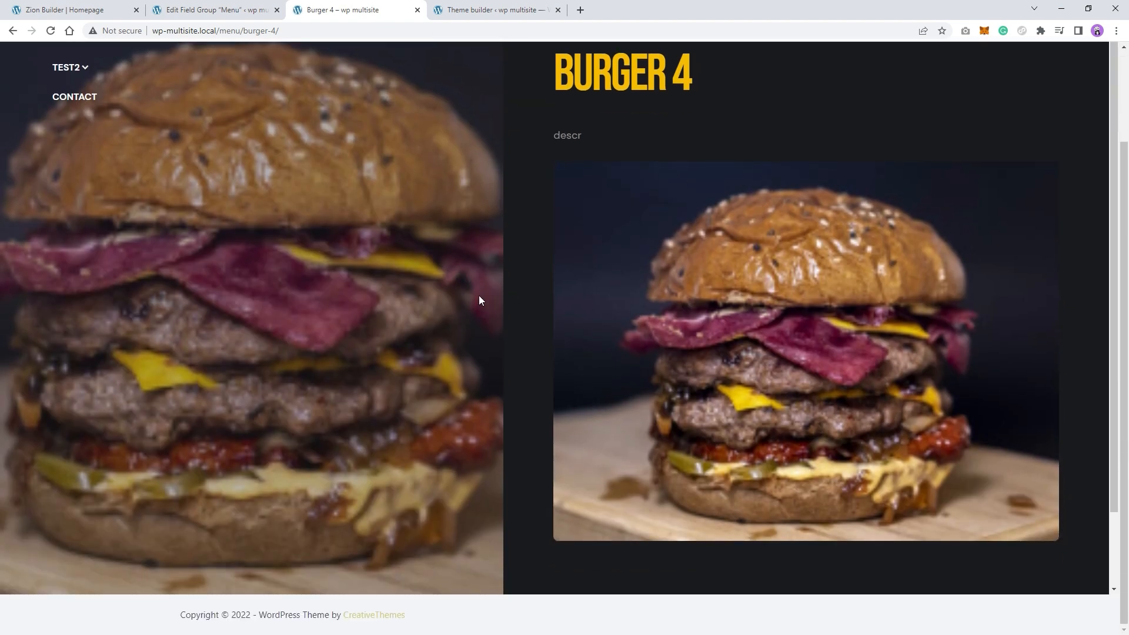
scroll(411, 263, up, 3)
Reopen the Burger template Body for editing, set its page layout to Zion Builder Blank Canvas, and publish it.
click(490, 10)
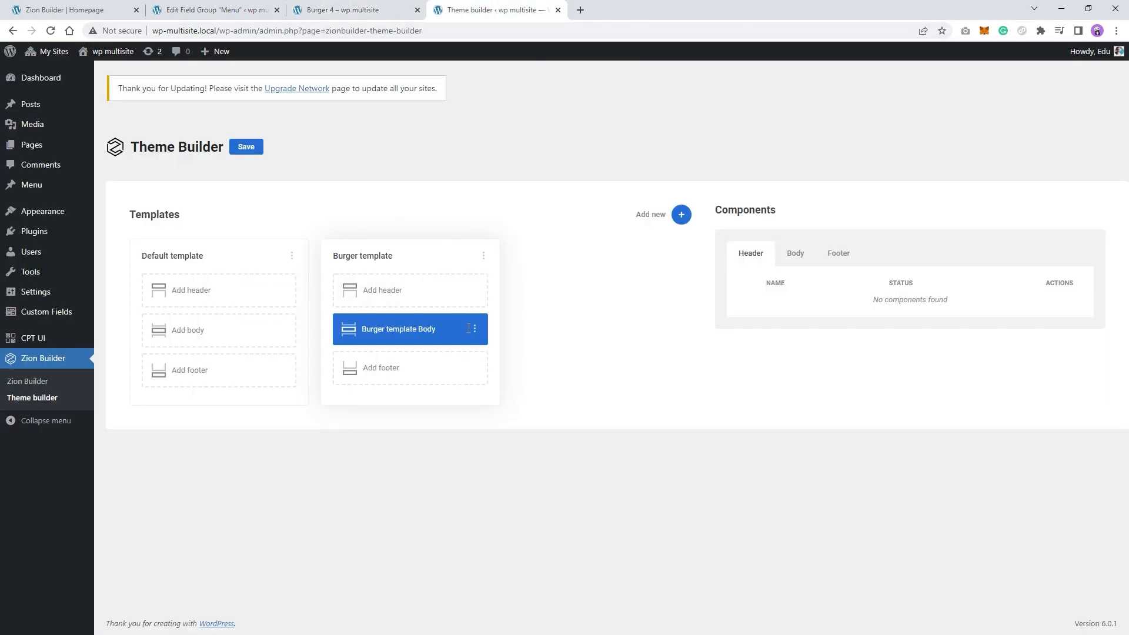
click(475, 330)
click(504, 338)
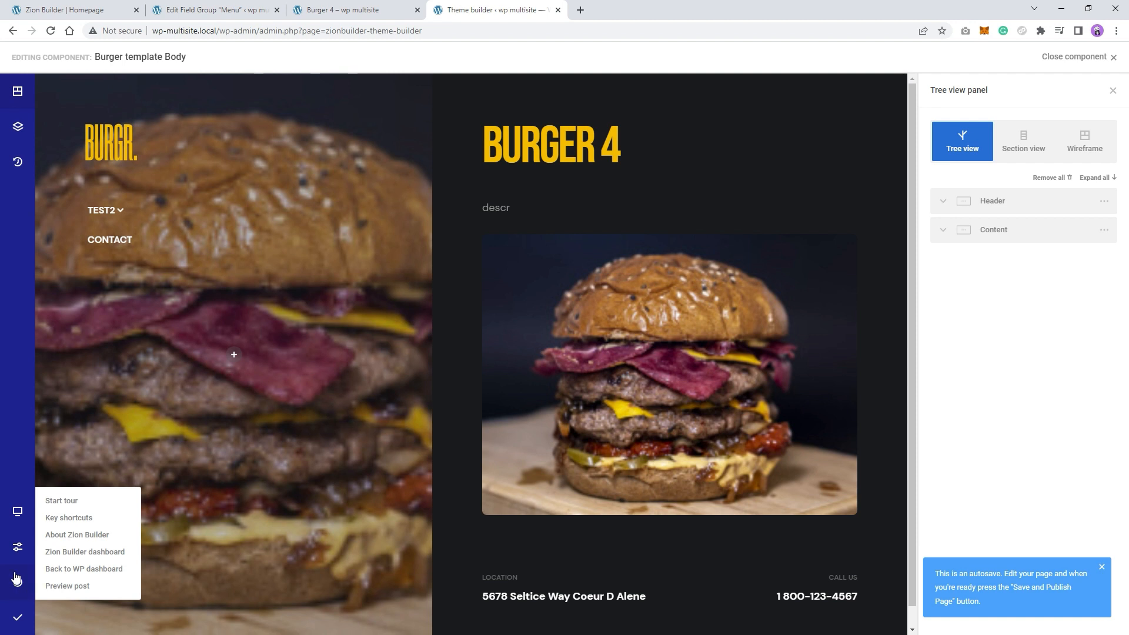
click(18, 546)
click(115, 133)
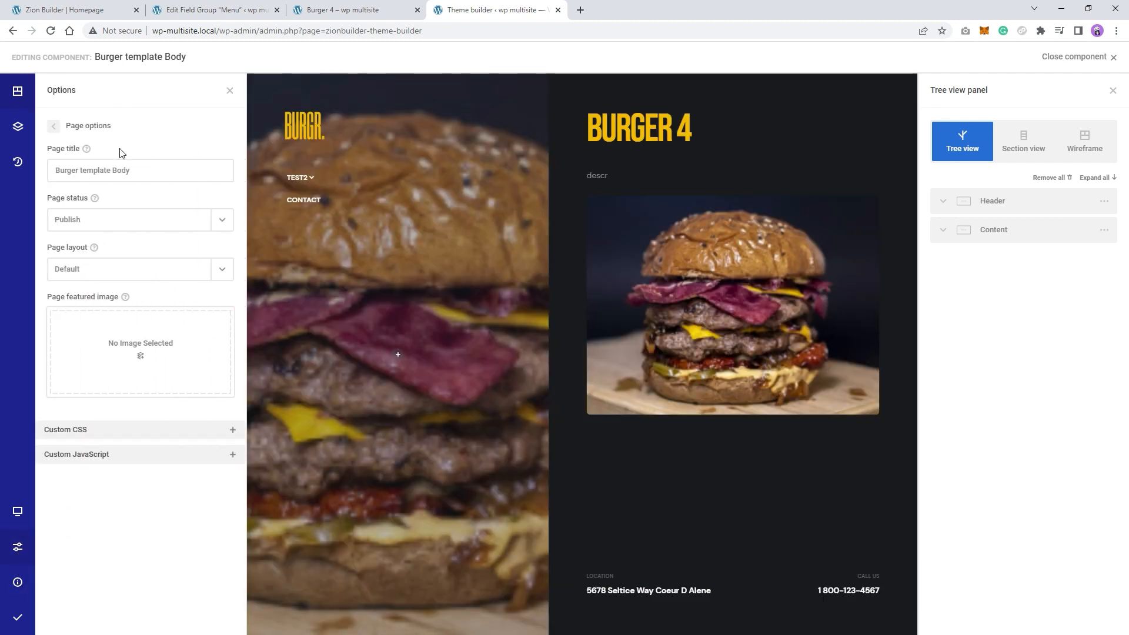
click(113, 271)
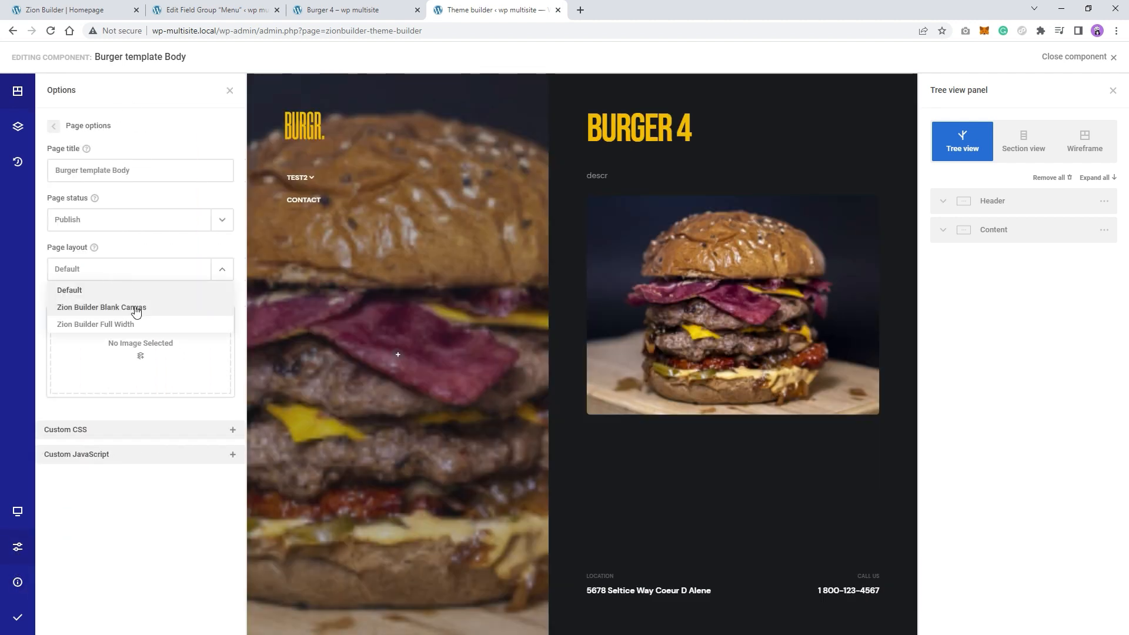
click(133, 314)
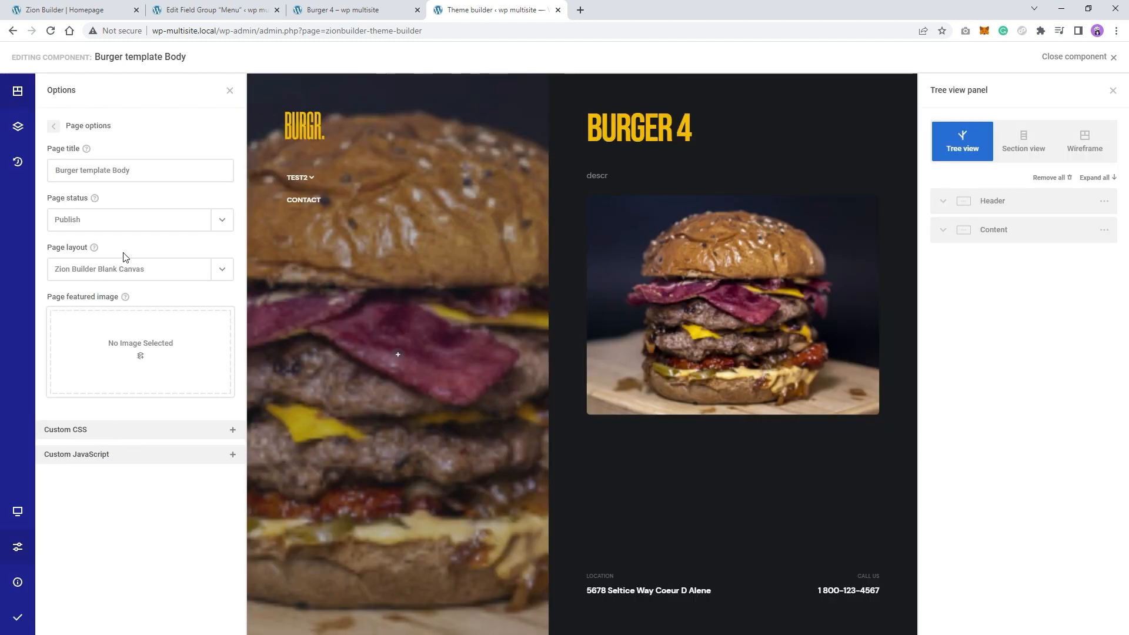
click(22, 615)
Close the Burger template Body component and reload the Burger 4 page to check its layout.
click(357, 5)
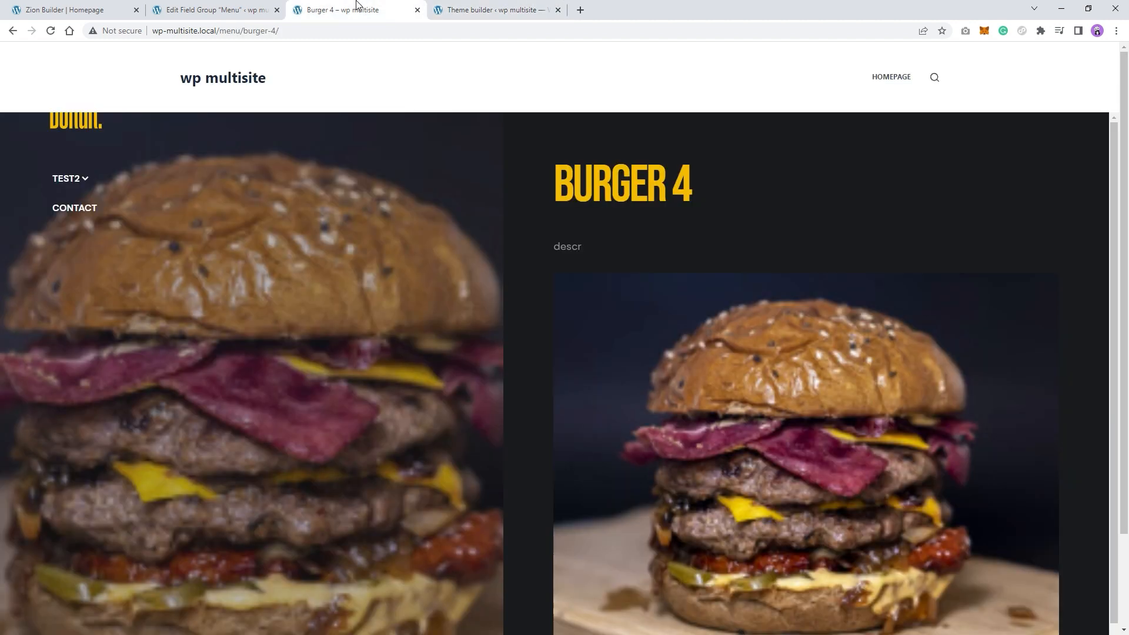
right_click(285, 204)
click(323, 242)
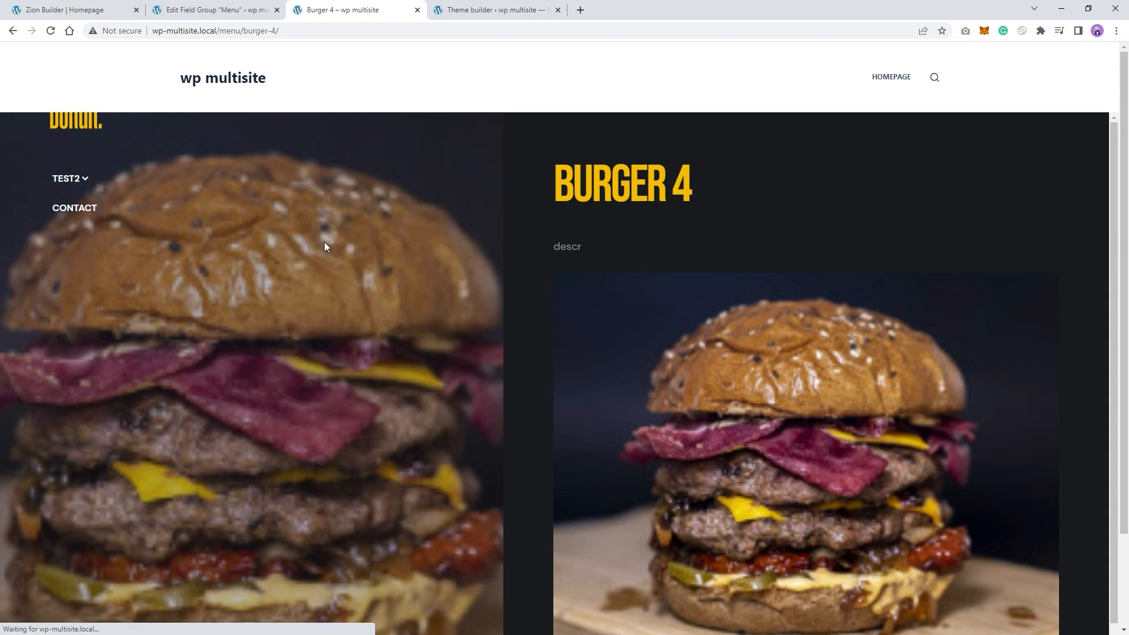
click(474, 10)
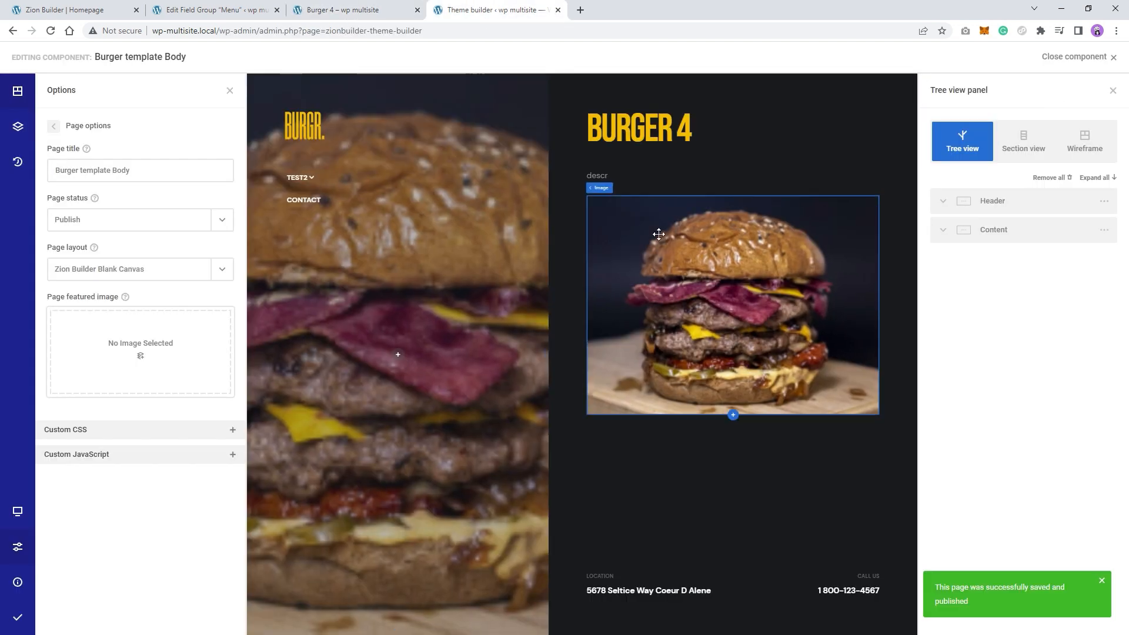
click(1089, 57)
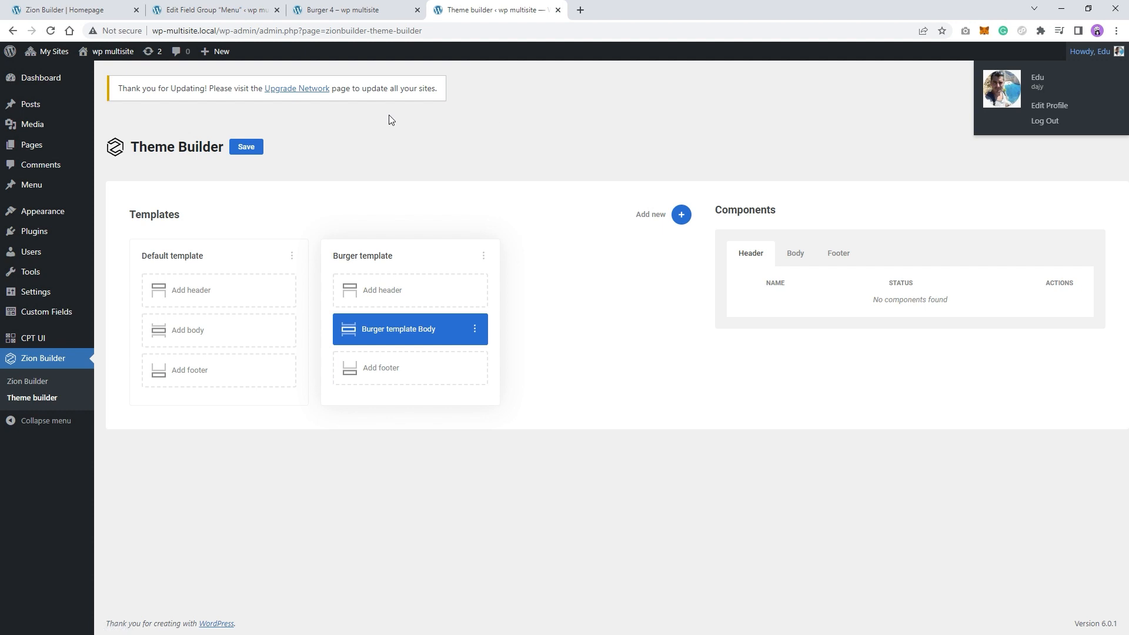
click(343, 10)
right_click(257, 172)
click(292, 209)
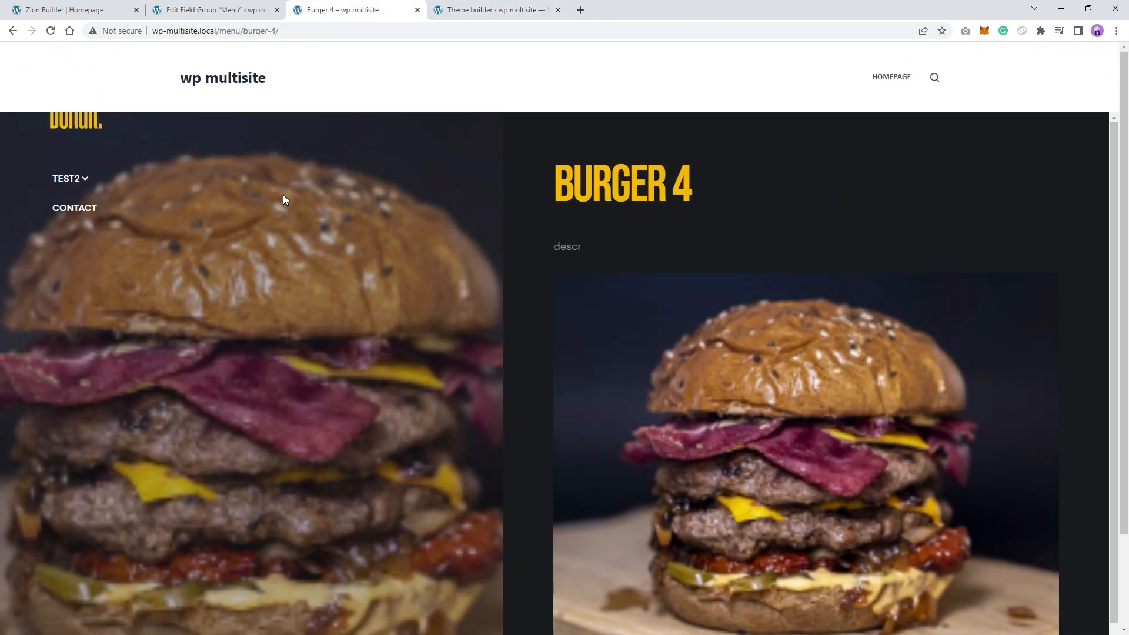
Add a new header component and a new footer component to the Default template.
click(494, 10)
click(191, 292)
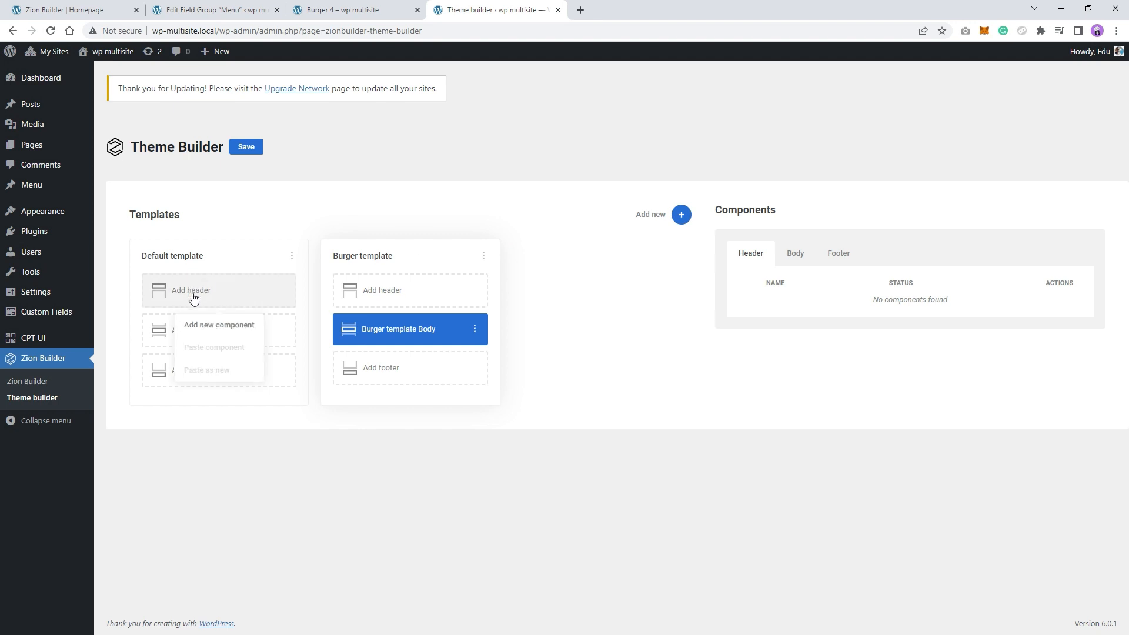
click(228, 327)
click(257, 375)
click(233, 413)
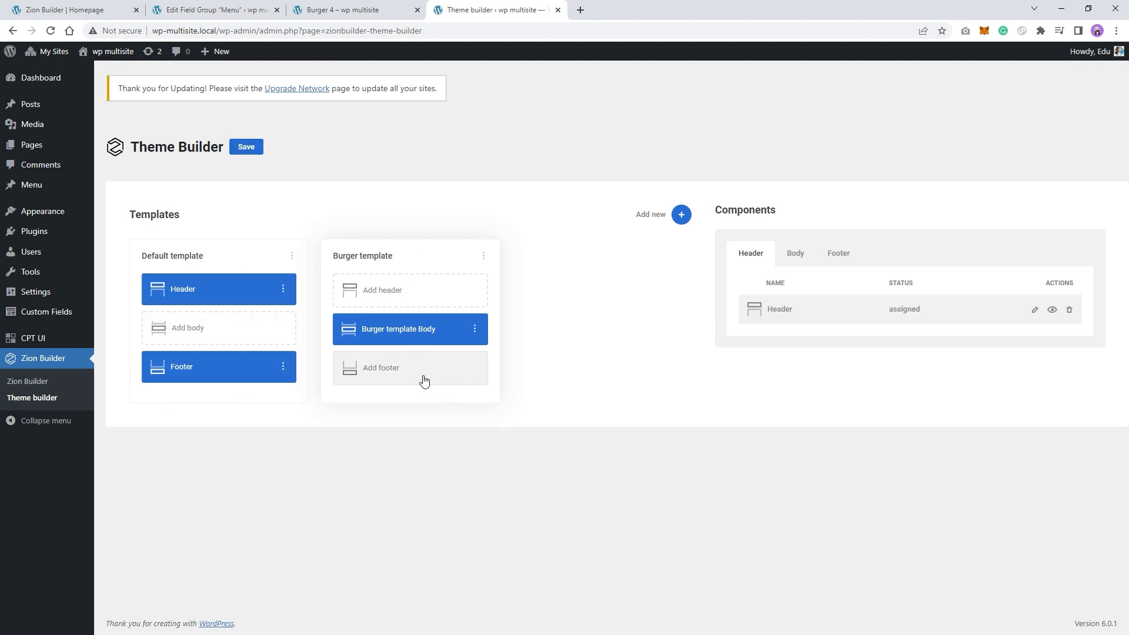
Reload the Burger 4 page, examine its header and footer areas, and return to the Theme Builder.
click(341, 10)
right_click(426, 155)
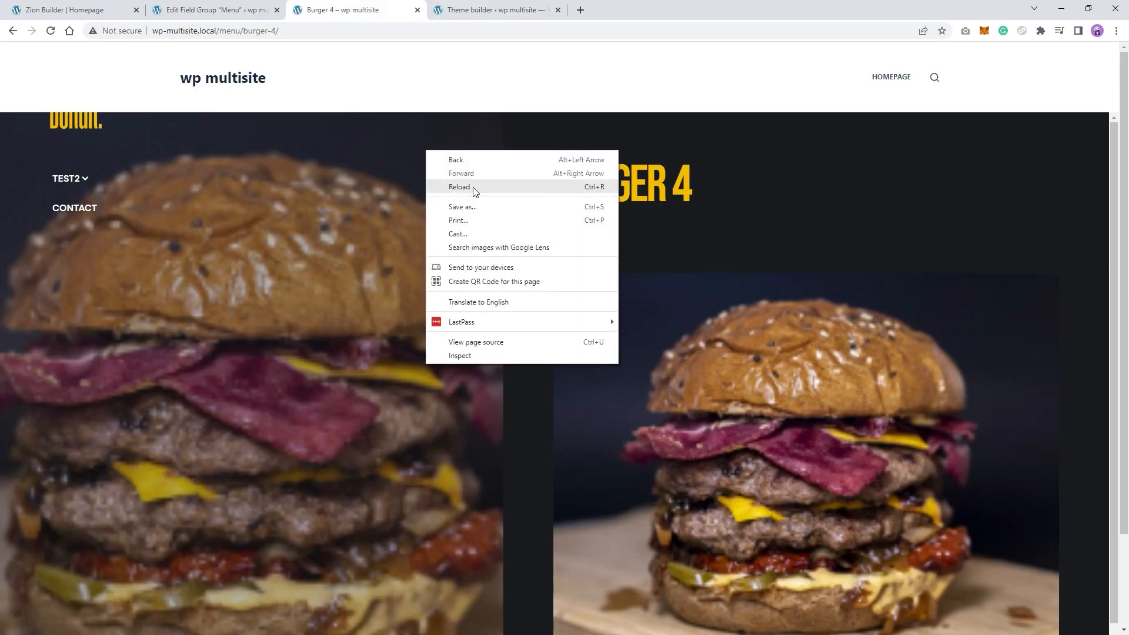
click(465, 187)
scroll(634, 296, down, 1)
scroll(752, 298, up, 1)
scroll(736, 298, down, 2)
scroll(792, 340, up, 2)
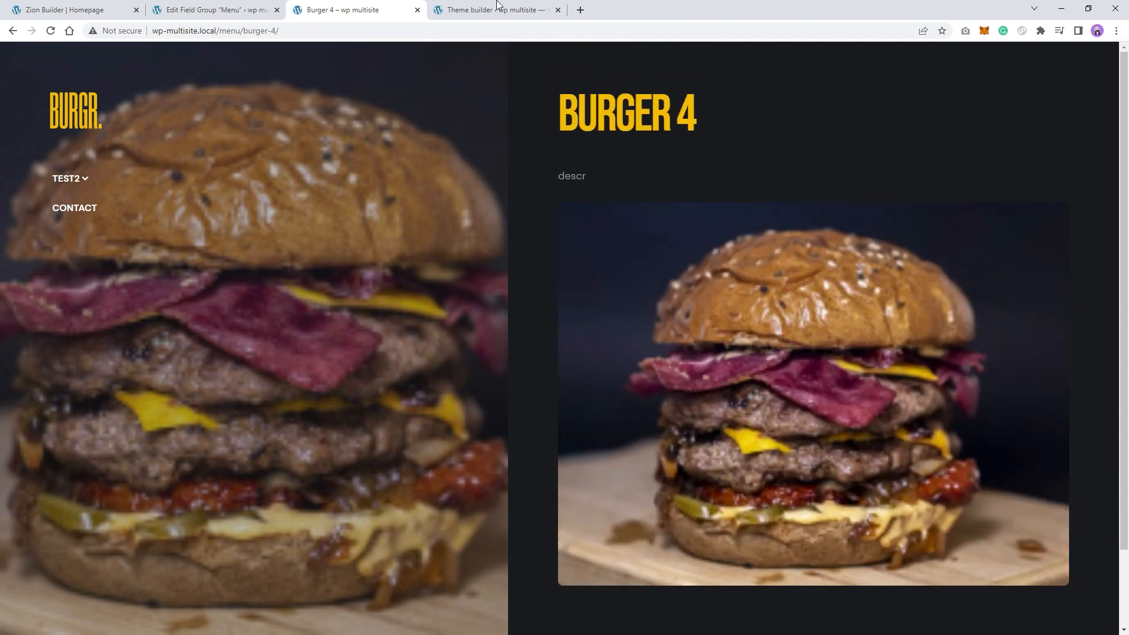
click(461, 7)
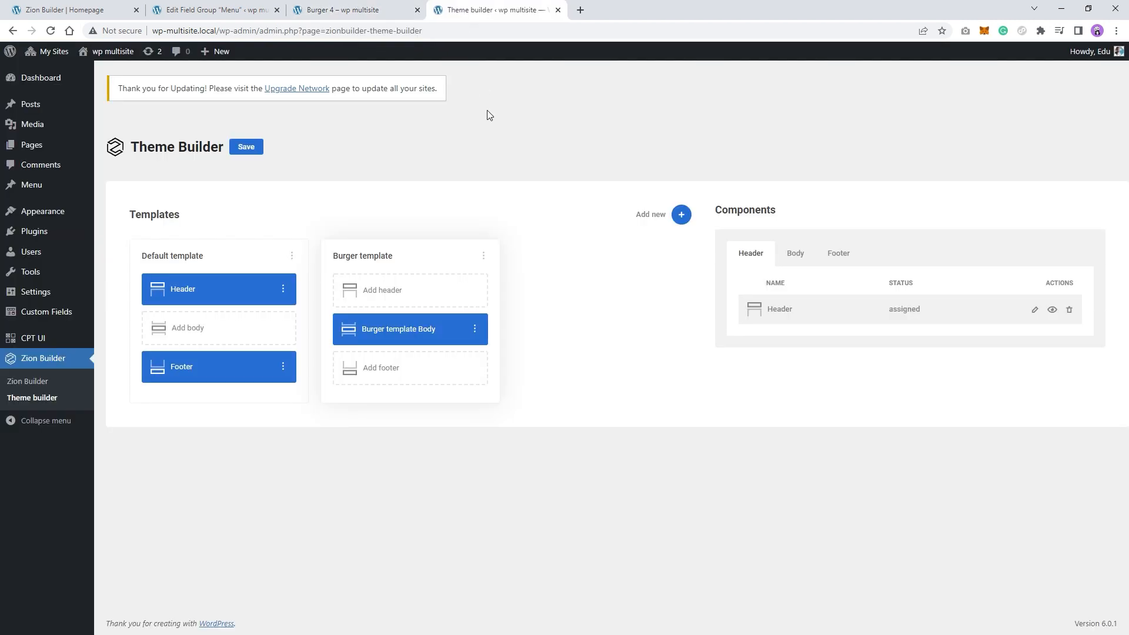
Create a new Menu post titled "Burger 5" with the paragraph text "this is my description".
click(35, 152)
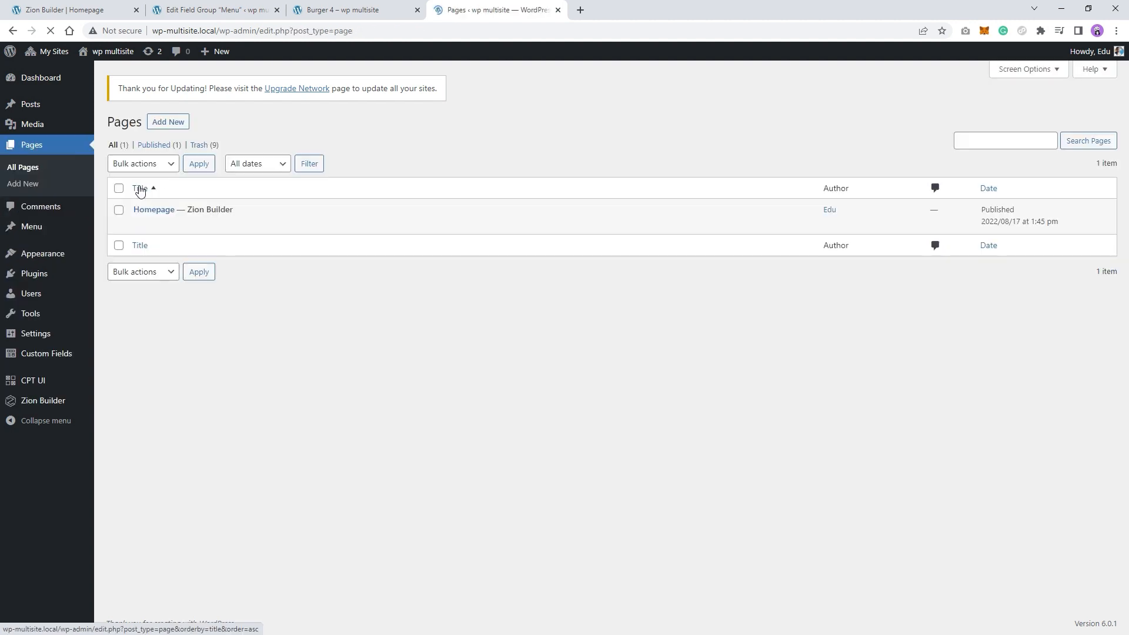
click(33, 229)
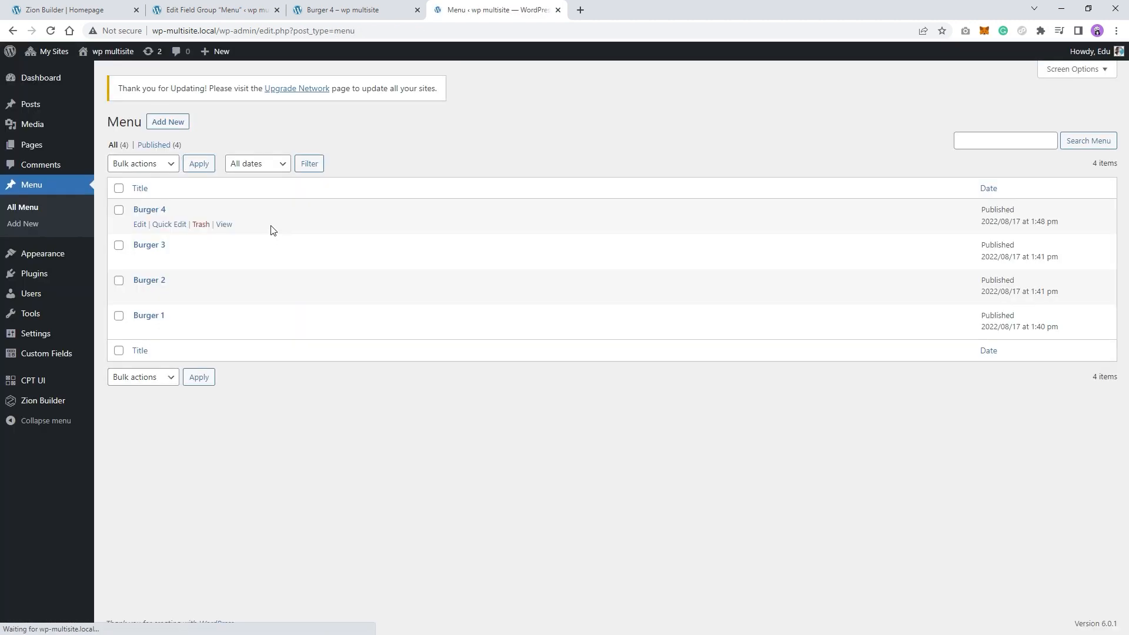
click(174, 122)
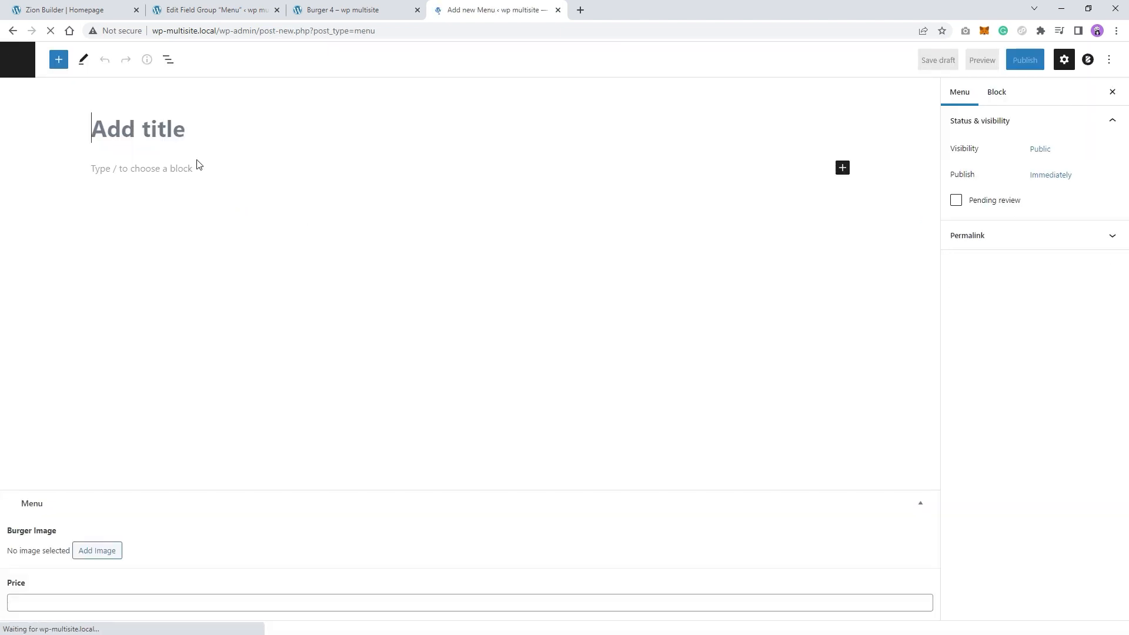
text(Burger 5)
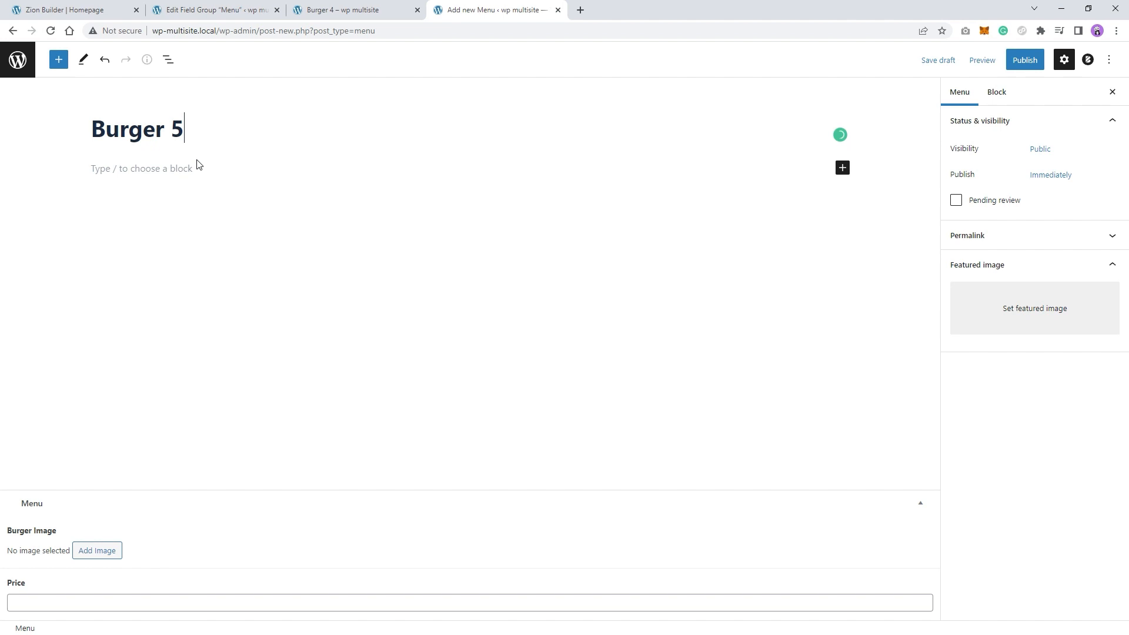
click(198, 165)
text(this is my description)
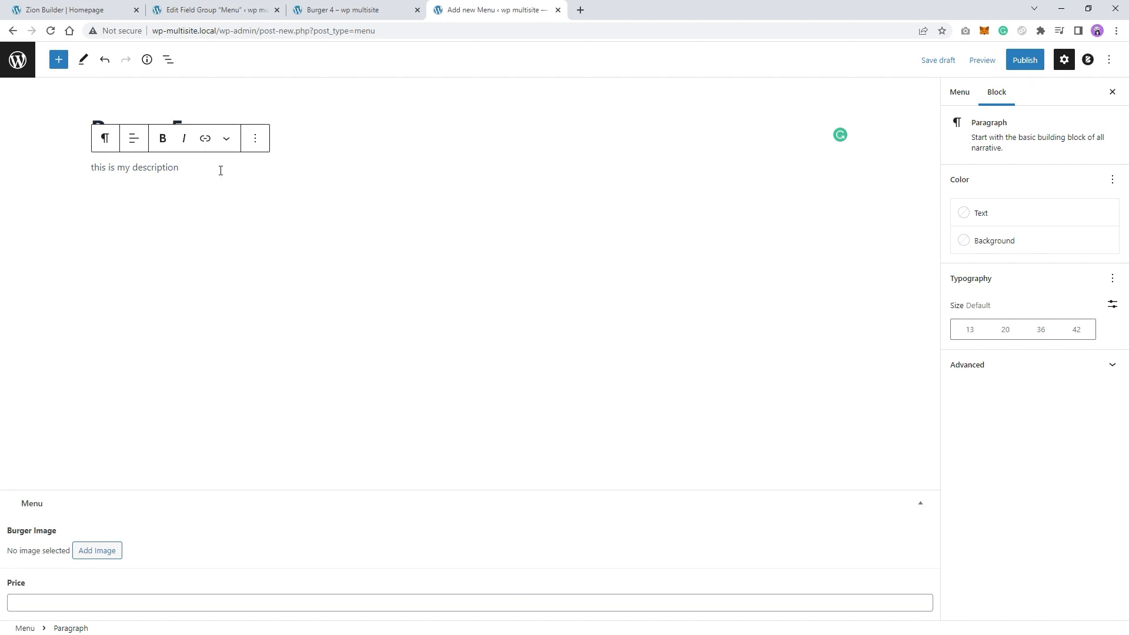
click(211, 179)
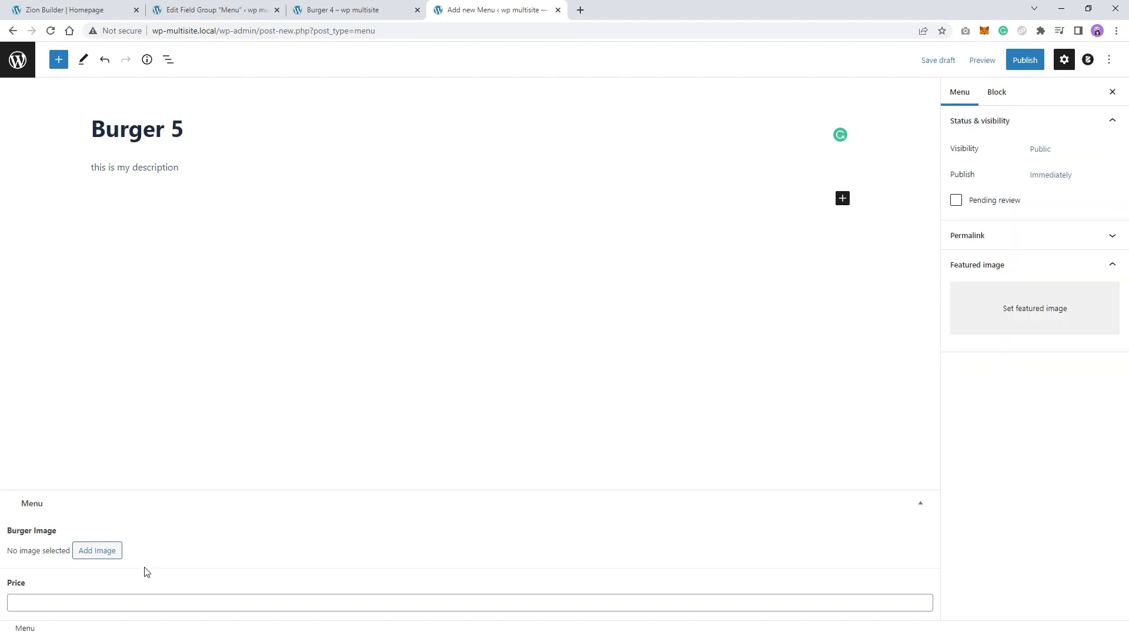
Set the post's Burger Image to burgr_image_01.jpg and its Price to $100, and publish it.
click(101, 553)
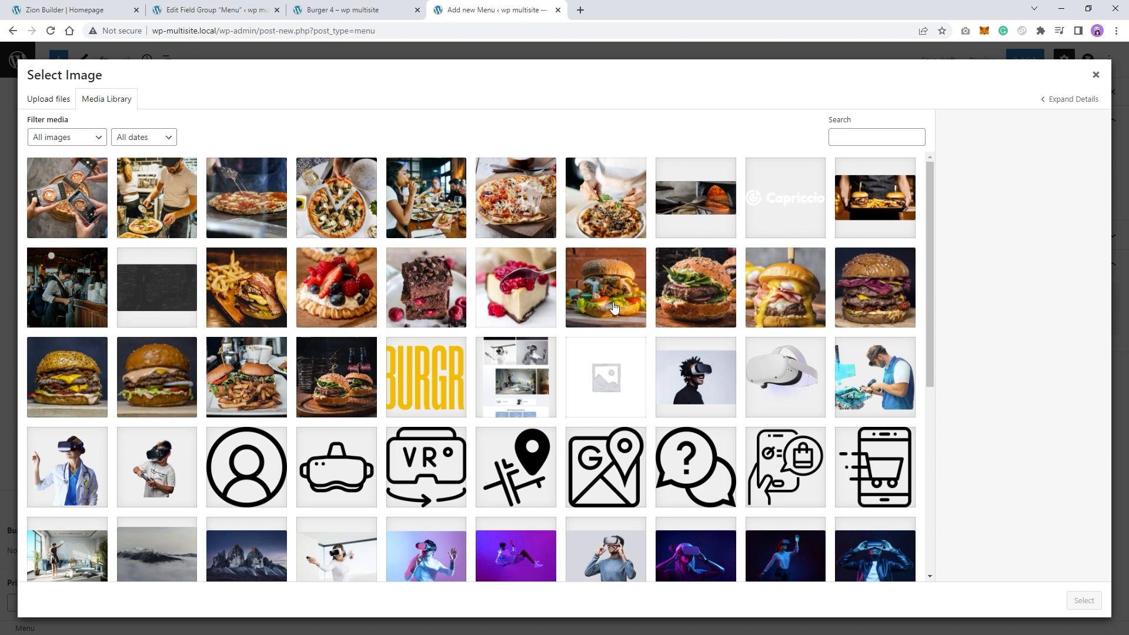
click(324, 386)
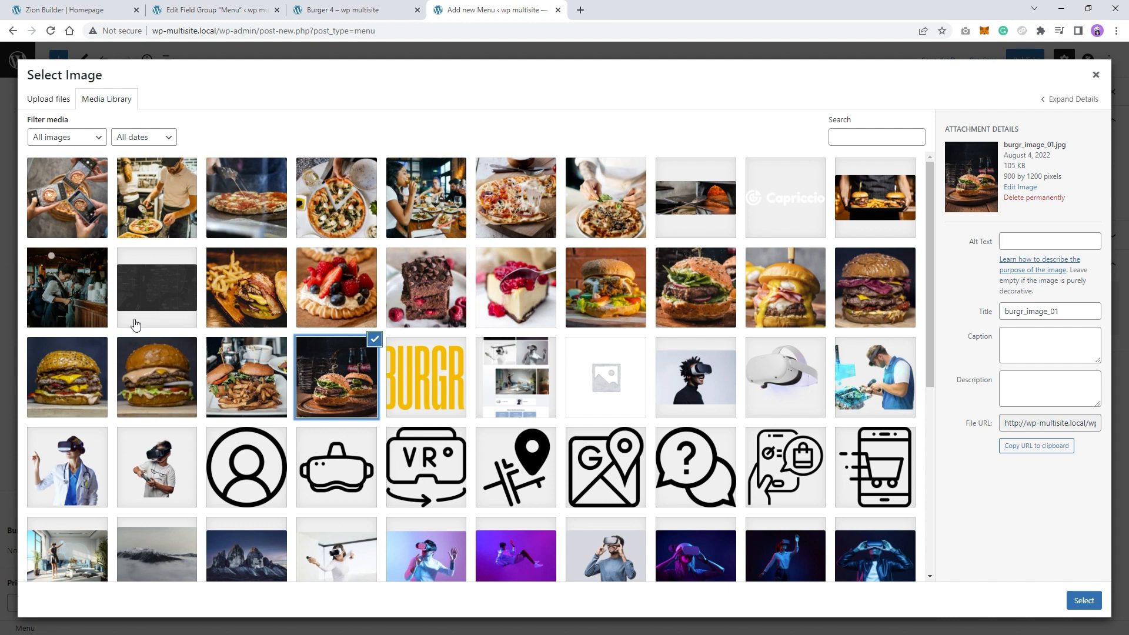
click(1084, 601)
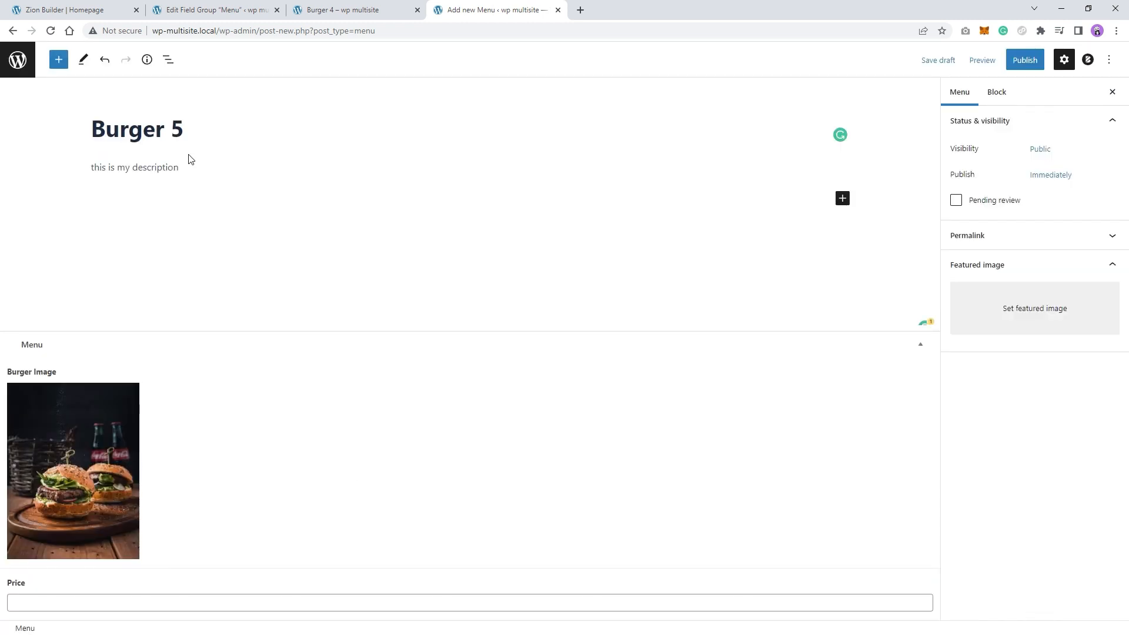
click(122, 599)
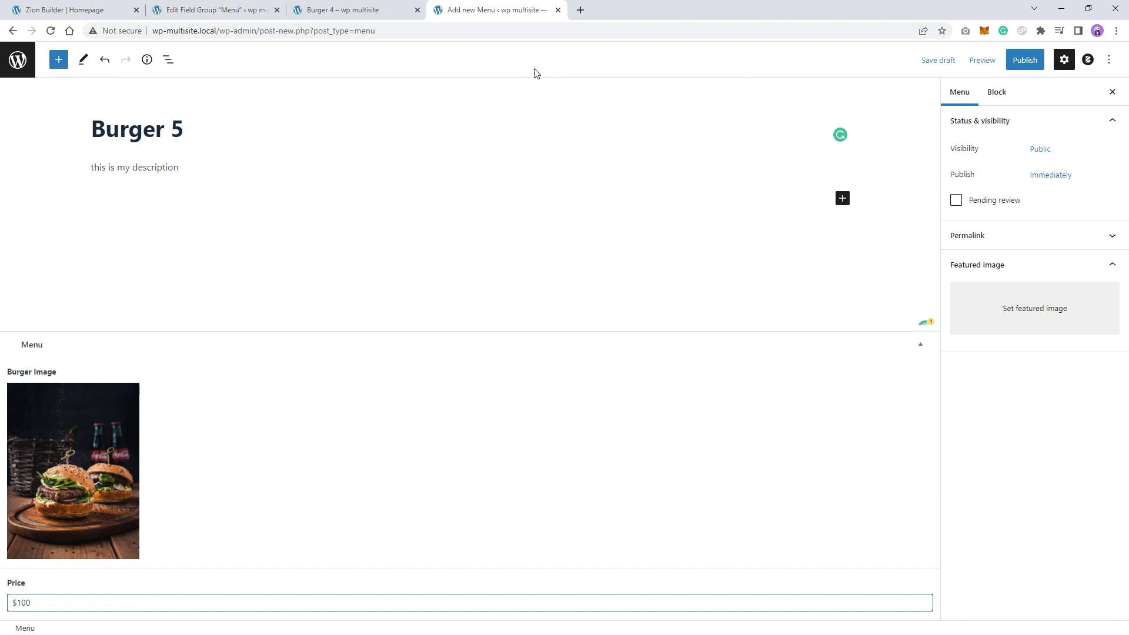
click(1025, 61)
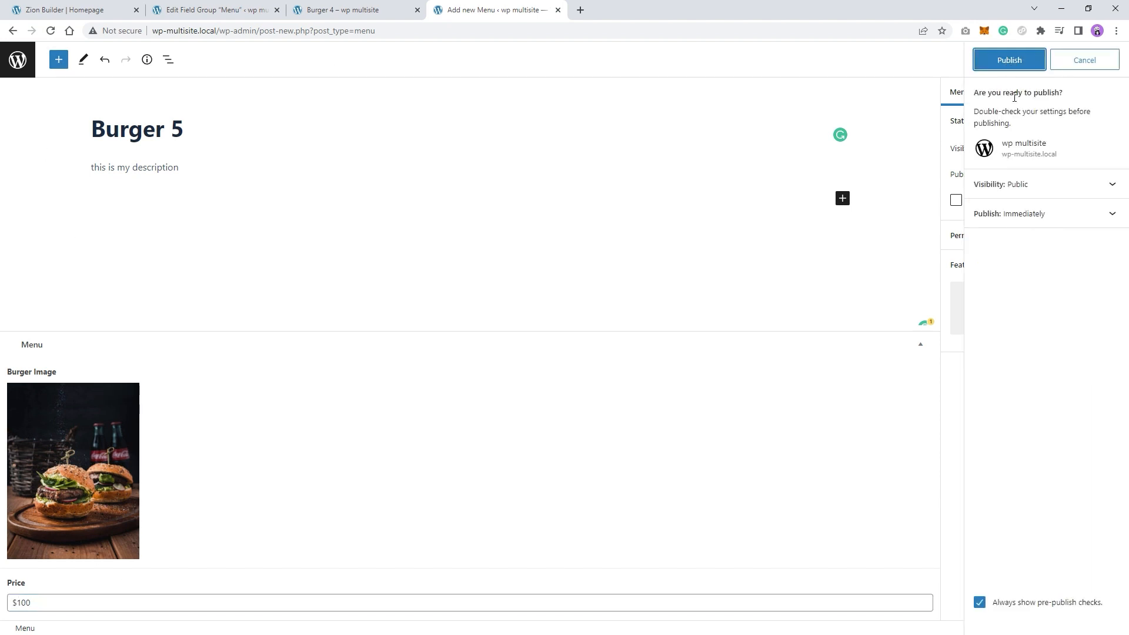
click(1020, 62)
Return from the Burger 4 page to the Homepage preview and reload it.
click(357, 11)
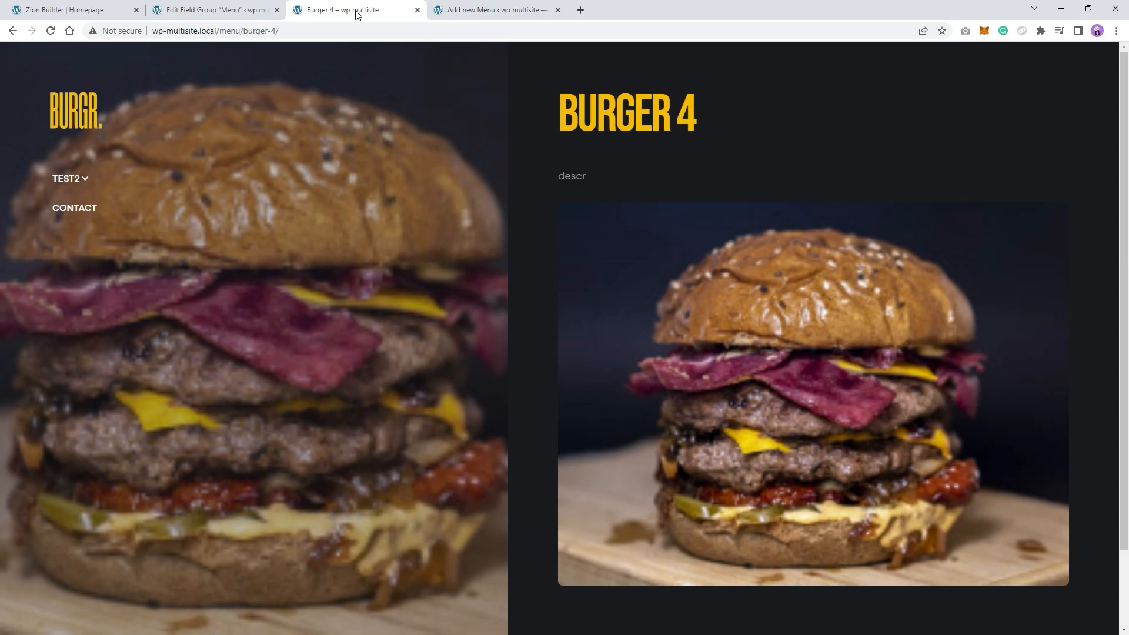
right_click(340, 164)
click(379, 200)
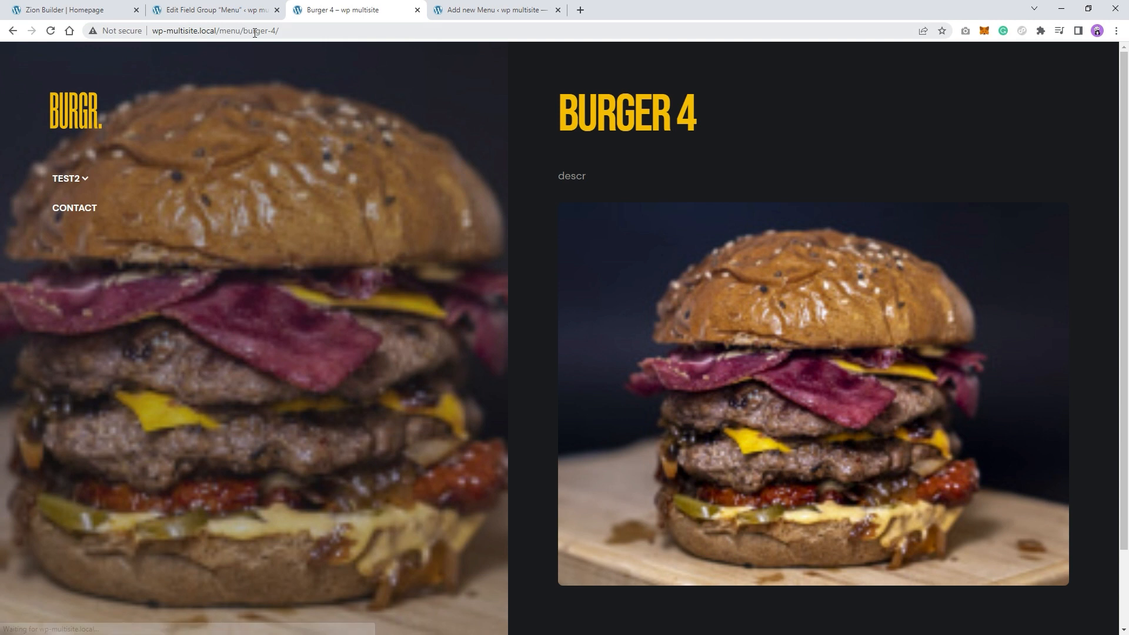
click(13, 34)
right_click(403, 239)
click(435, 271)
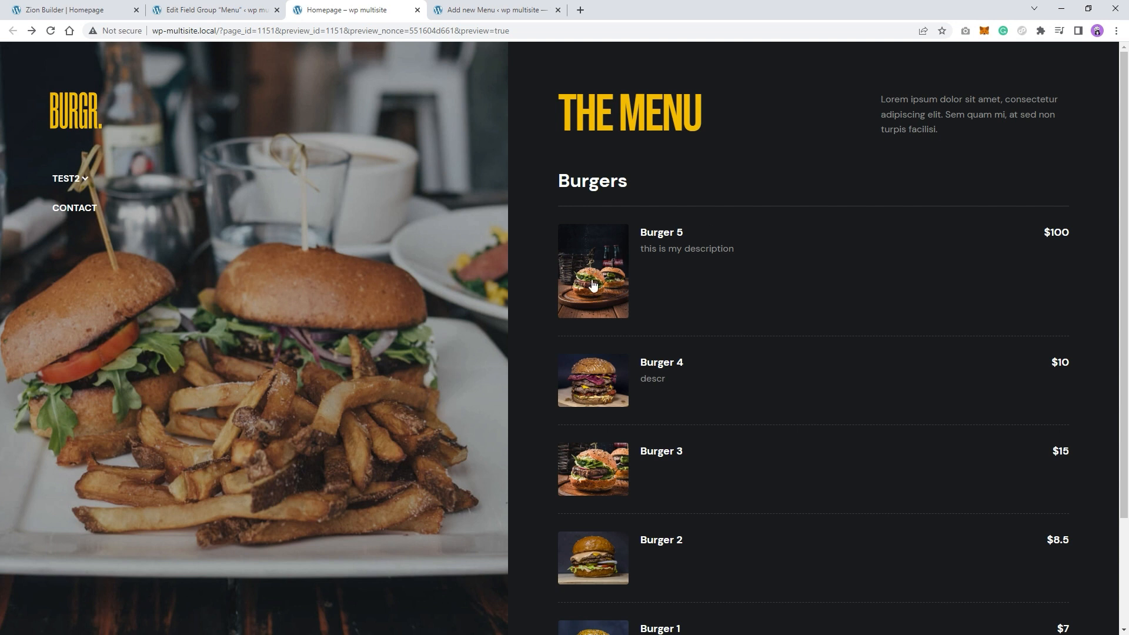
Examine the Burger 5 entry's image, title, description and price in the homepage's Burgers list.
scroll(668, 264, down, 3)
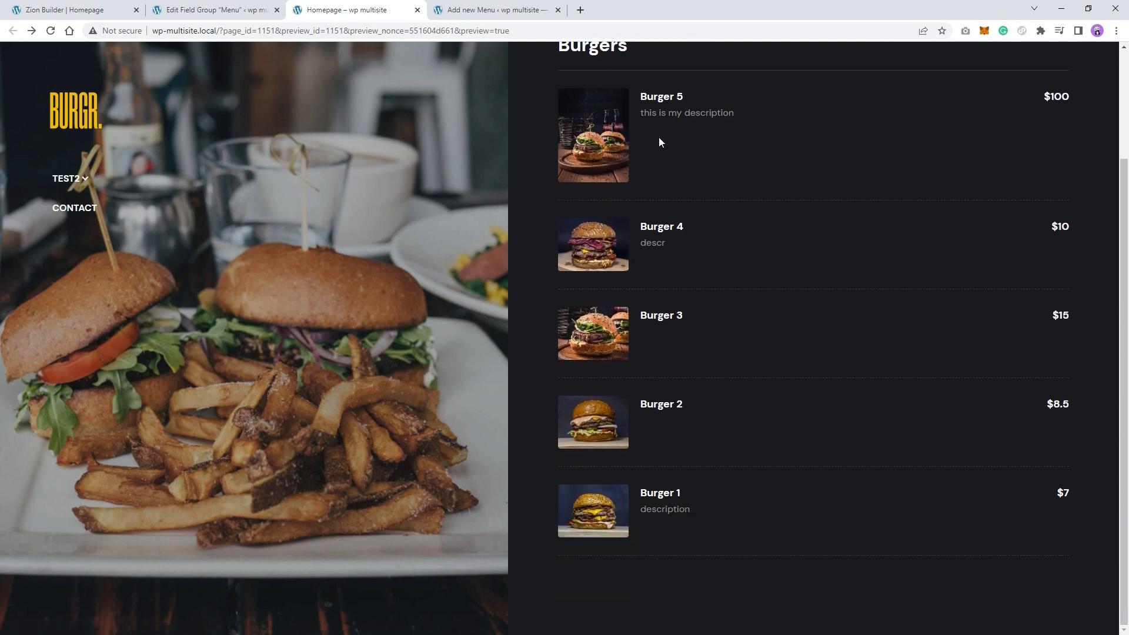
drag(663, 99, 768, 117)
click(1004, 106)
drag(676, 150, 586, 98)
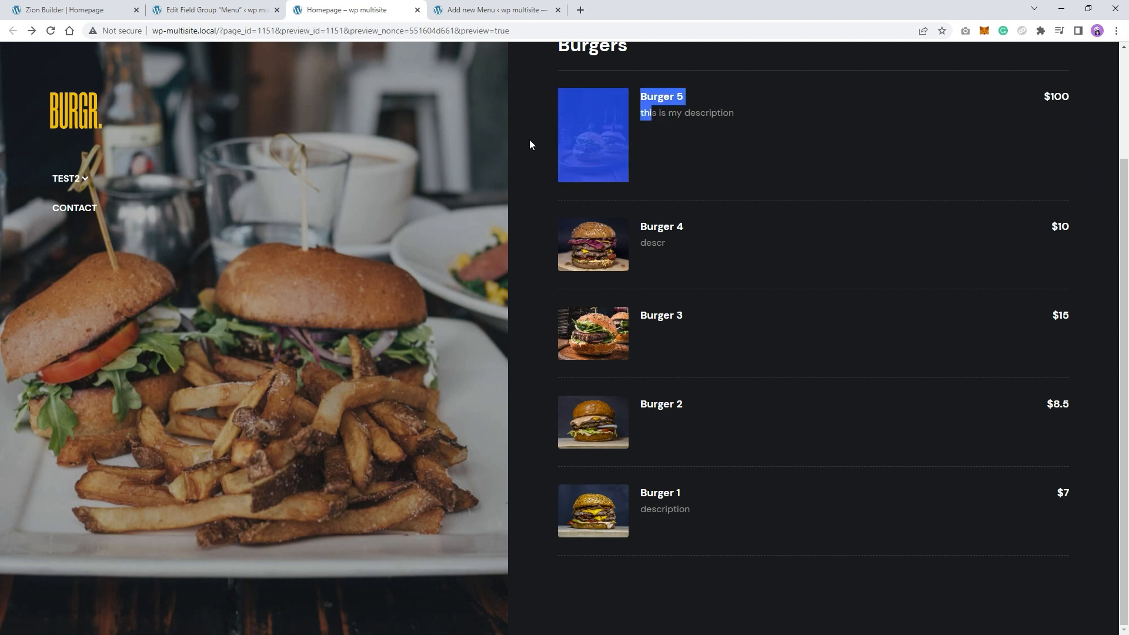
scroll(730, 203, up, 2)
click(797, 282)
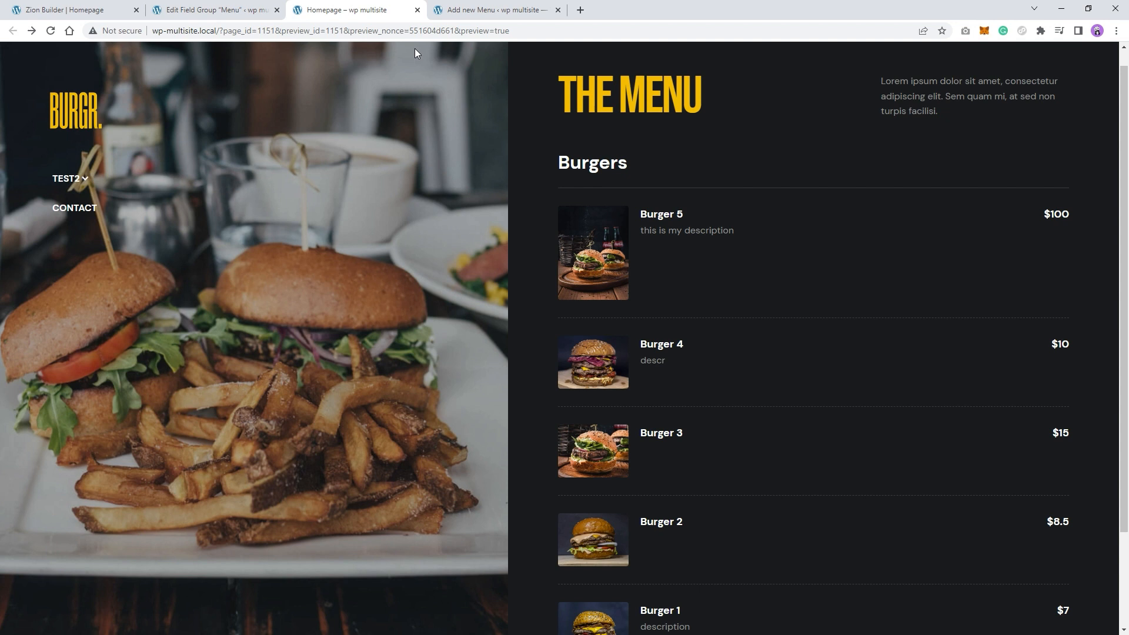
Replace the Burger 5 post's Burger Image with the landscape burger photo that Burger 3 uses, and update the post.
click(235, 10)
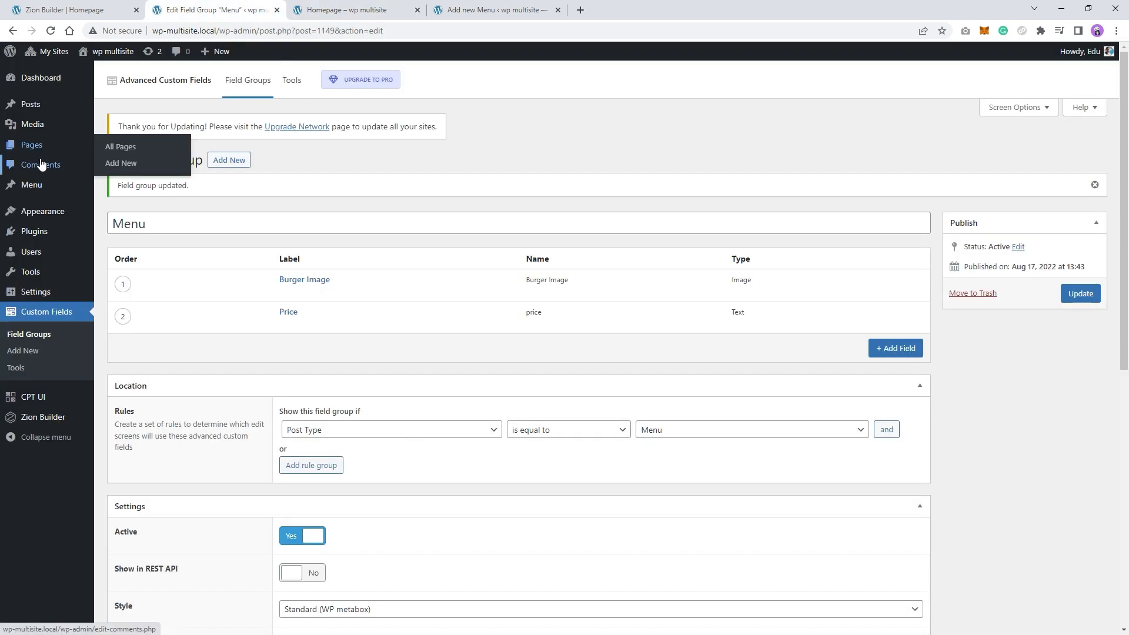
click(31, 185)
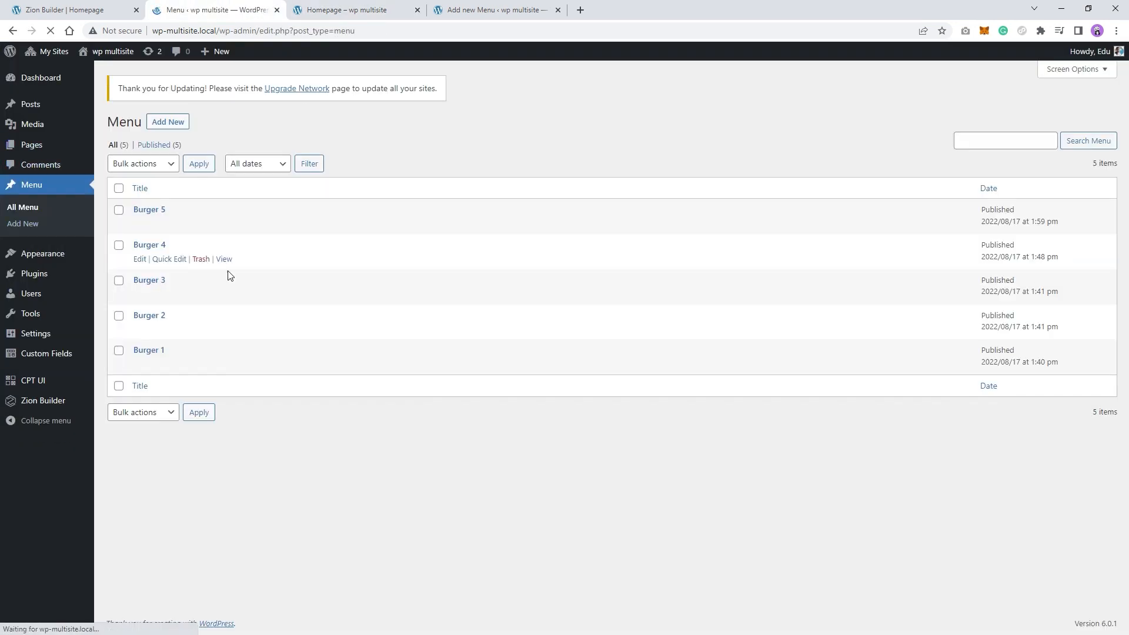
click(151, 213)
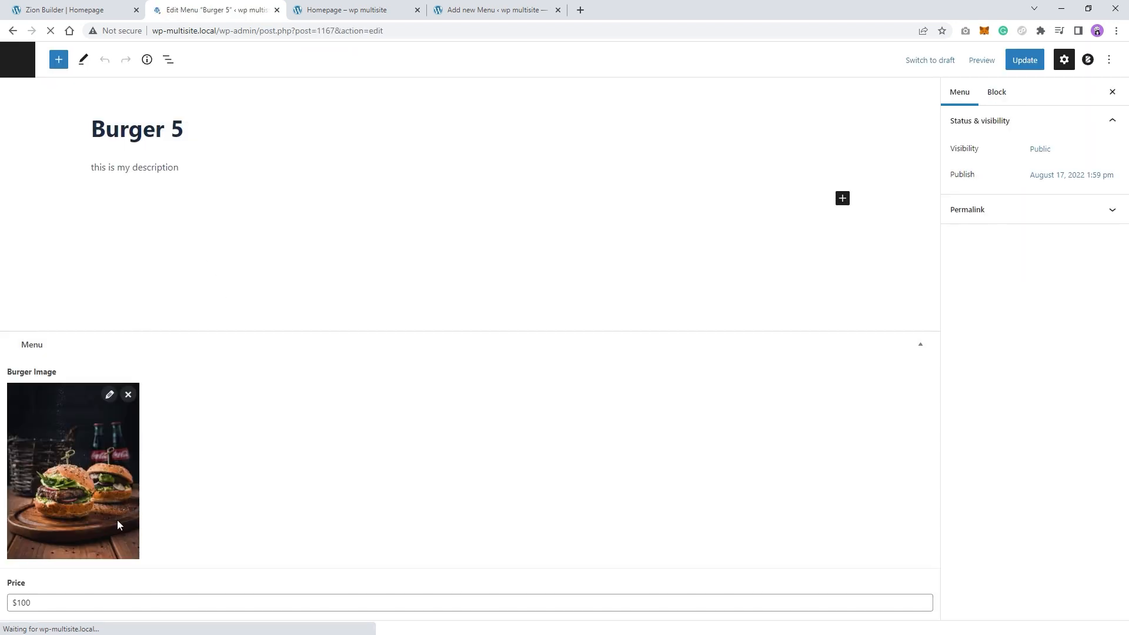
click(127, 395)
click(92, 549)
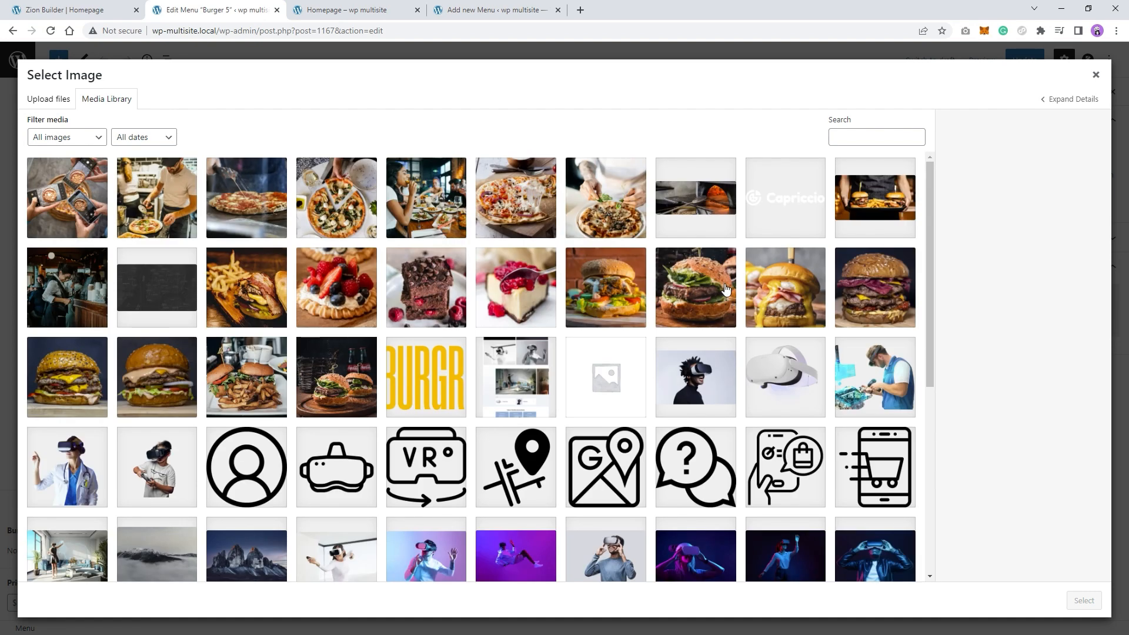
click(726, 288)
click(1085, 601)
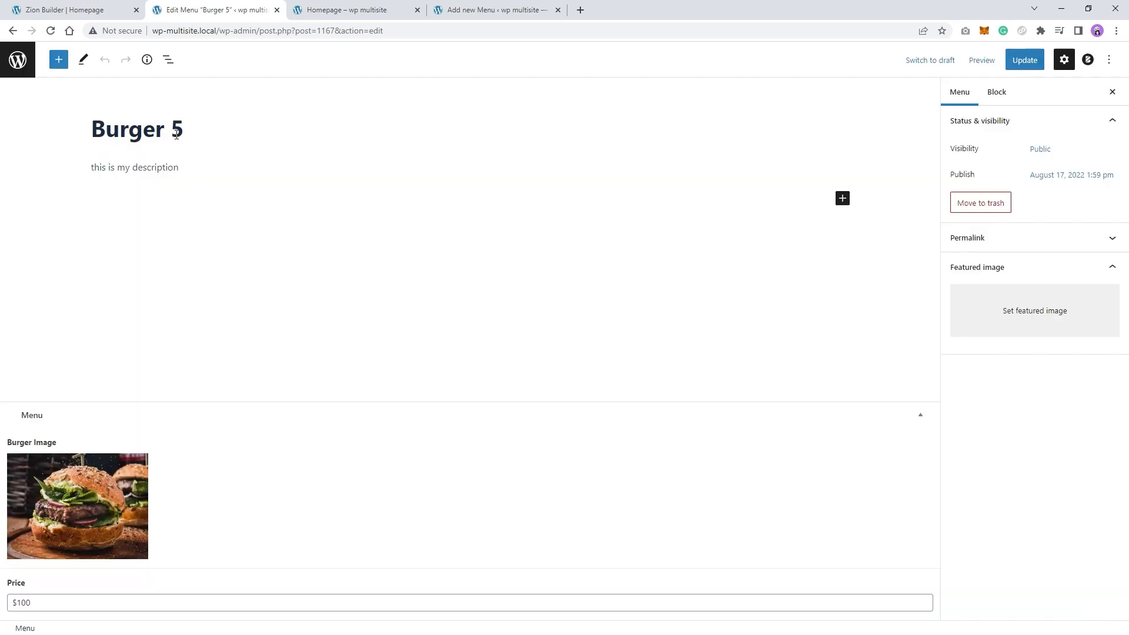
click(1025, 58)
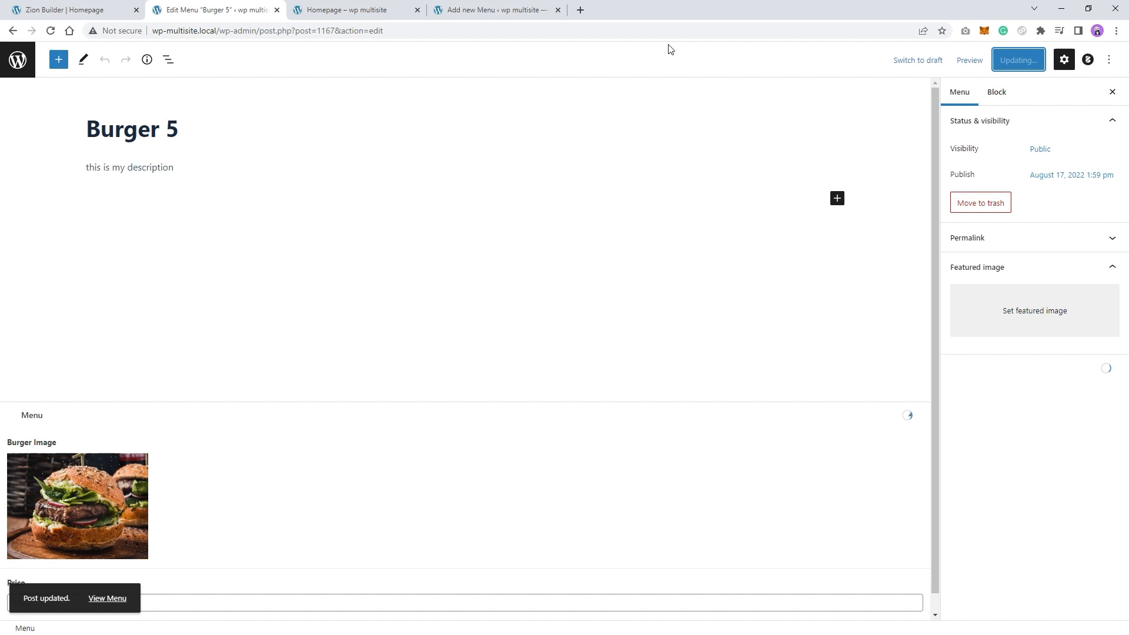
Reload the Homepage preview and check Burger 5's replaced image and description in the burger list.
click(355, 6)
right_click(369, 251)
click(406, 290)
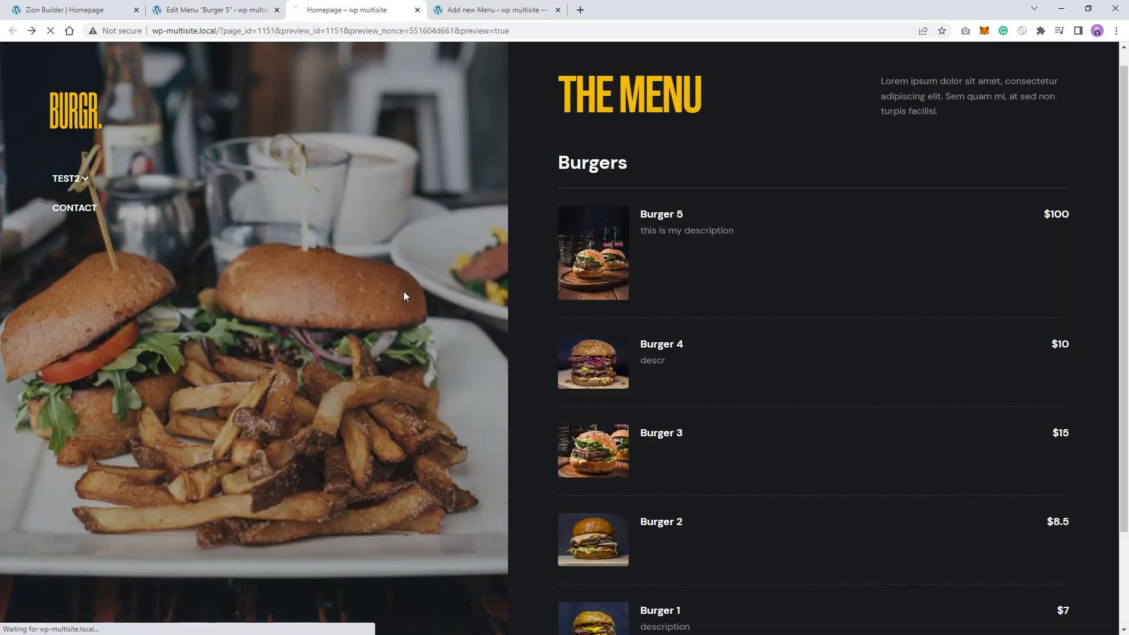
scroll(644, 273, down, 2)
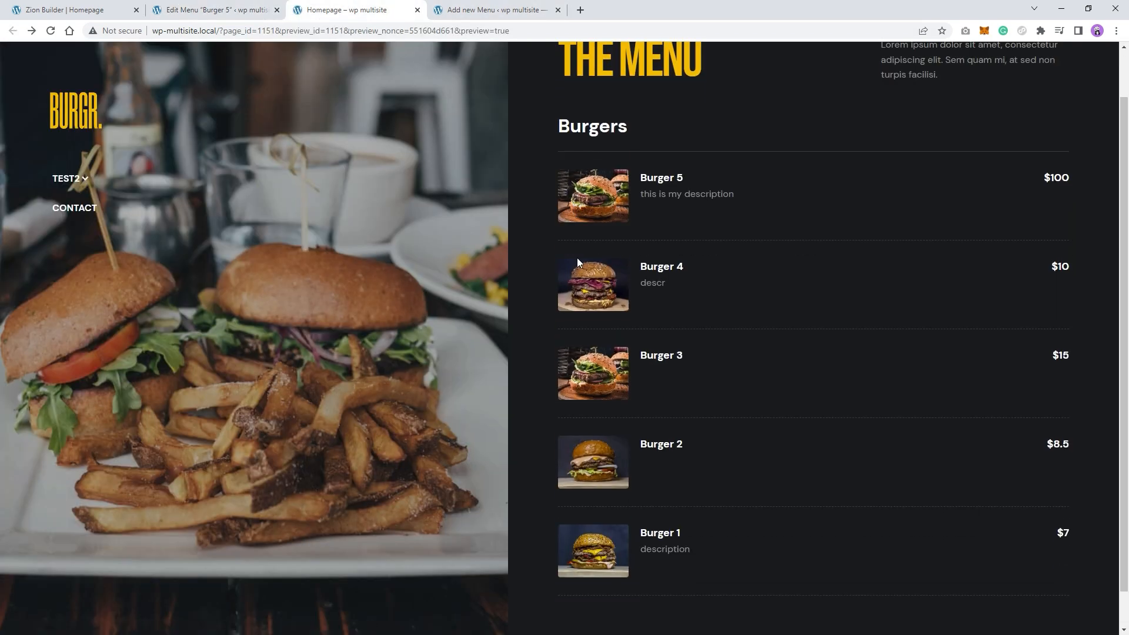
scroll(633, 323, up, 2)
drag(658, 249, 785, 250)
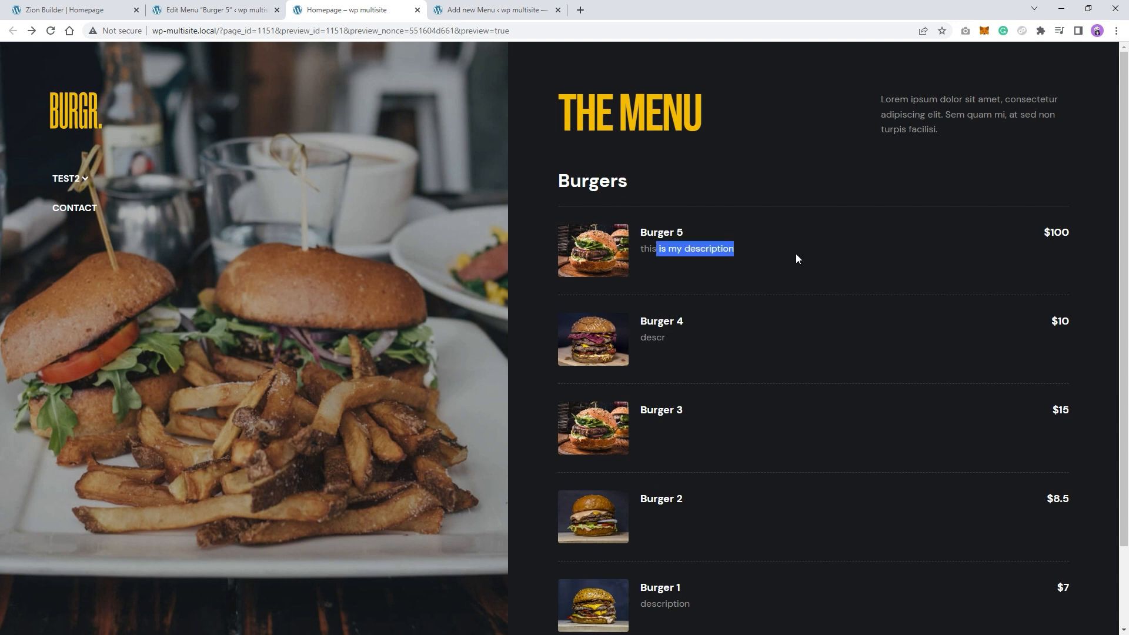
scroll(834, 310, down, 2)
scroll(812, 353, up, 2)
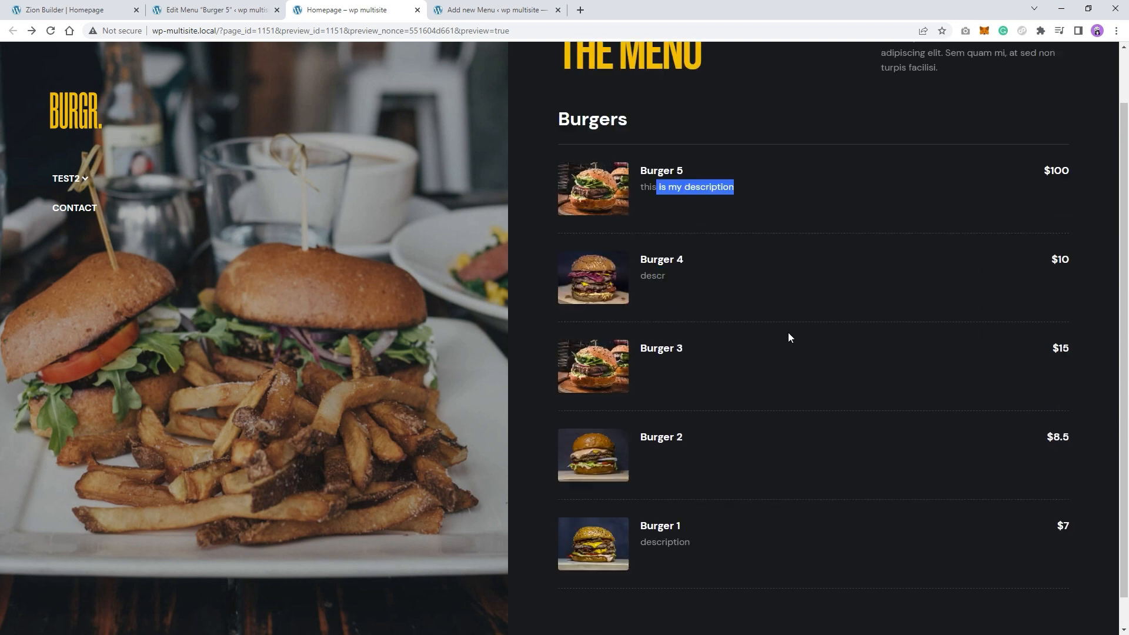
click(663, 299)
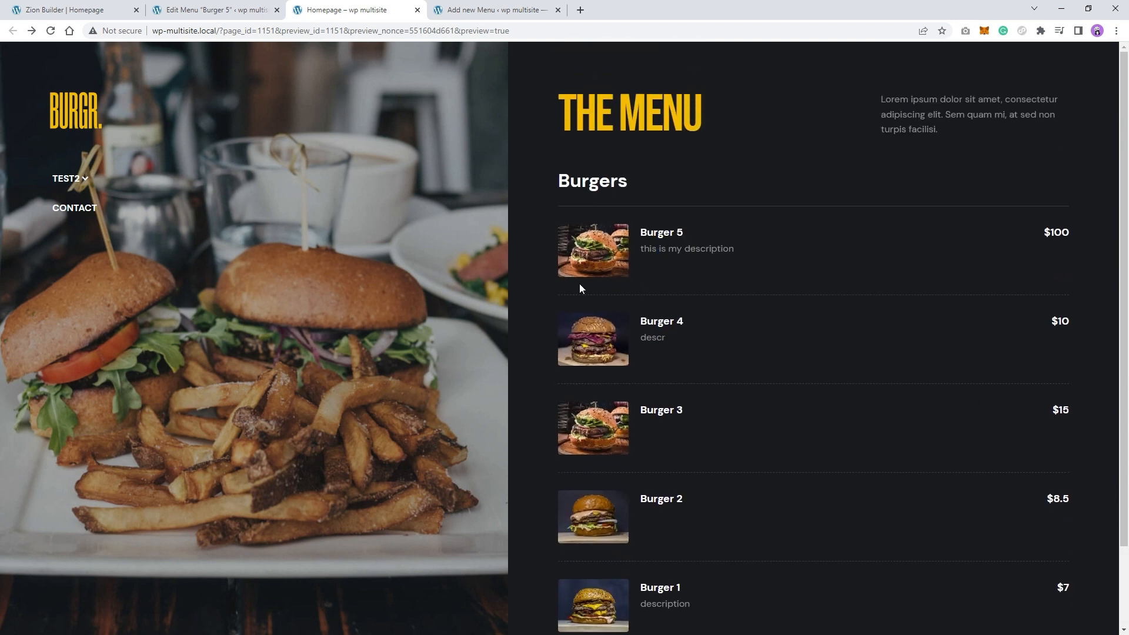
Open the Burger 5 page from its list image and examine its title, description and images.
click(609, 264)
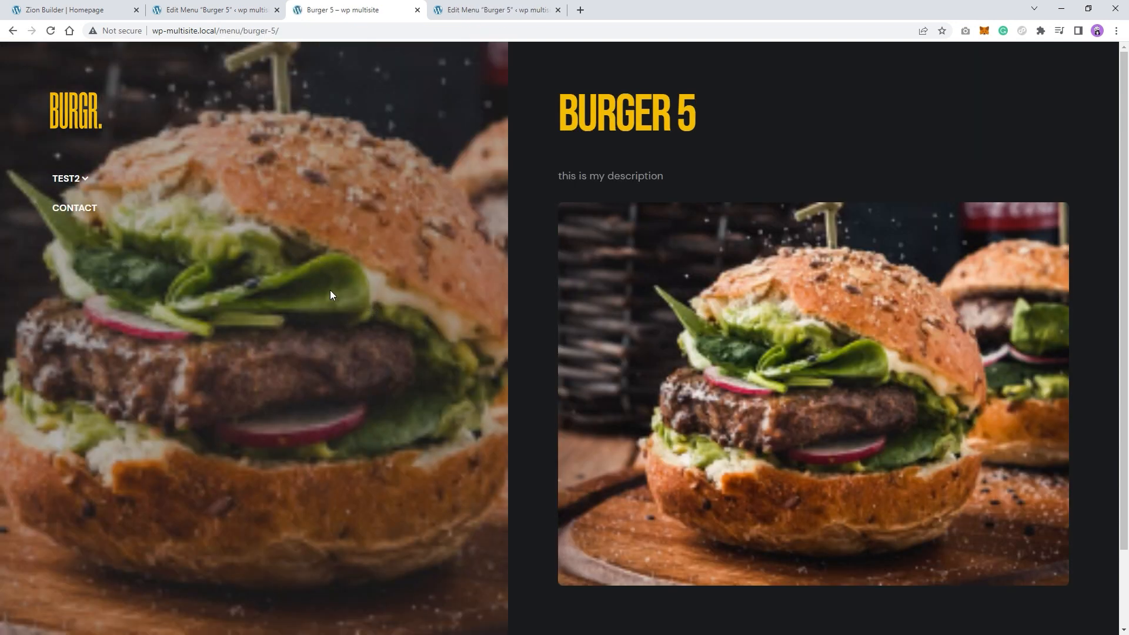
scroll(738, 347, down, 2)
scroll(617, 354, up, 2)
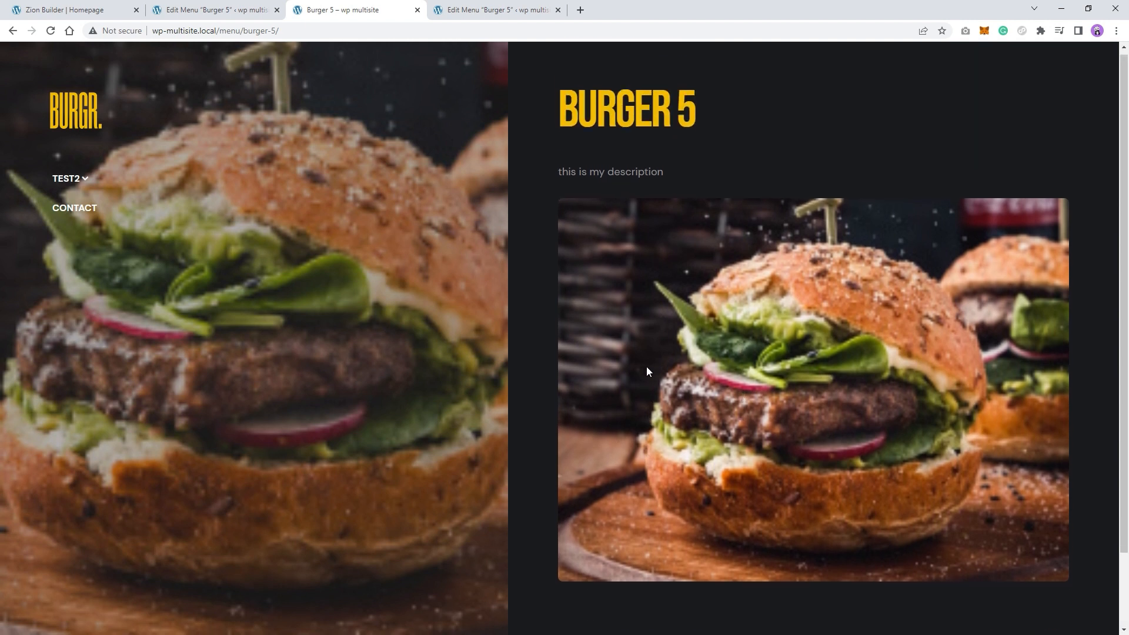